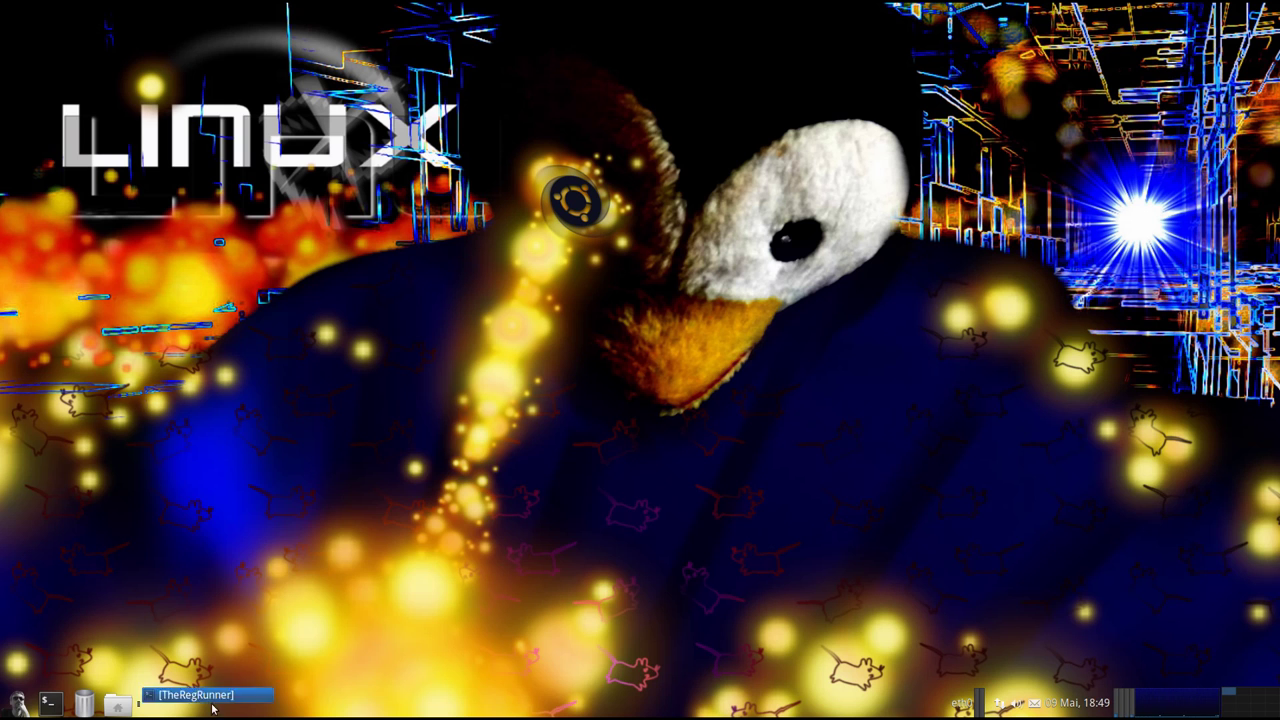
# Connect with rdesktop -z -g 1900x1000 to 192.168.0.25 and log in to the remote desktop
pyautogui.moveTo(510, 461); pyautogui.dragTo(524, 473)
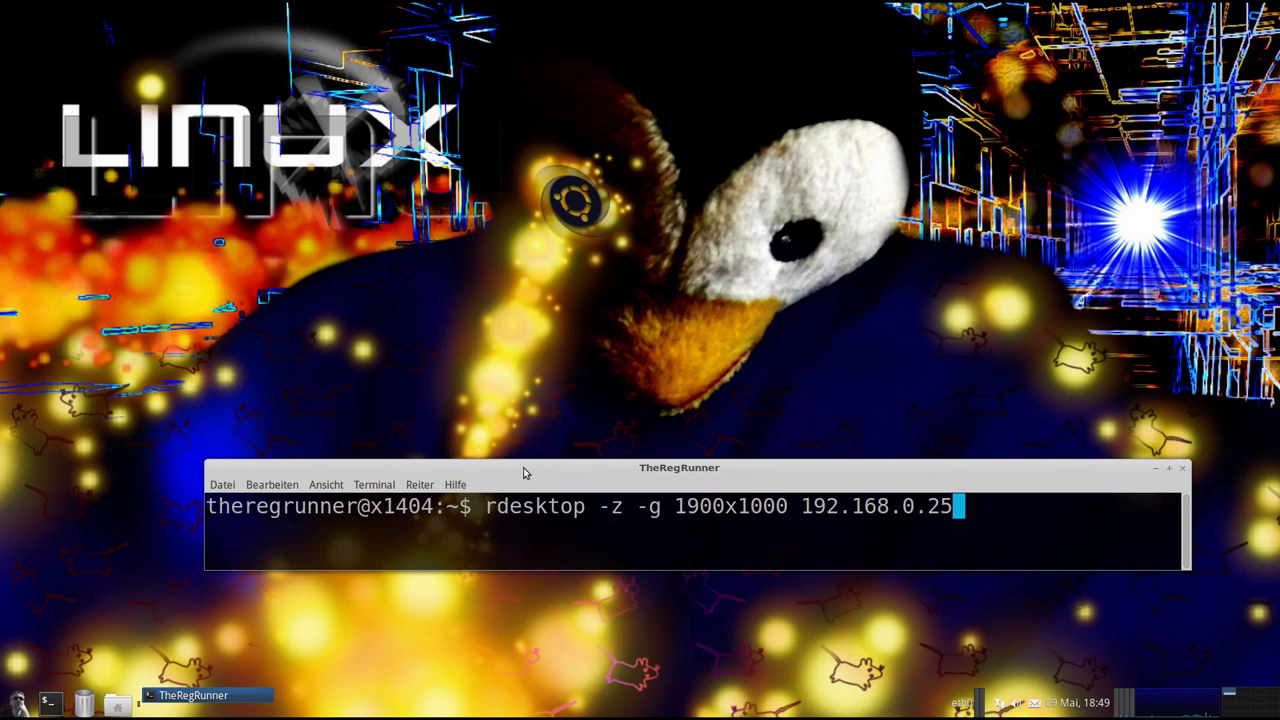
pyautogui.press('Return')
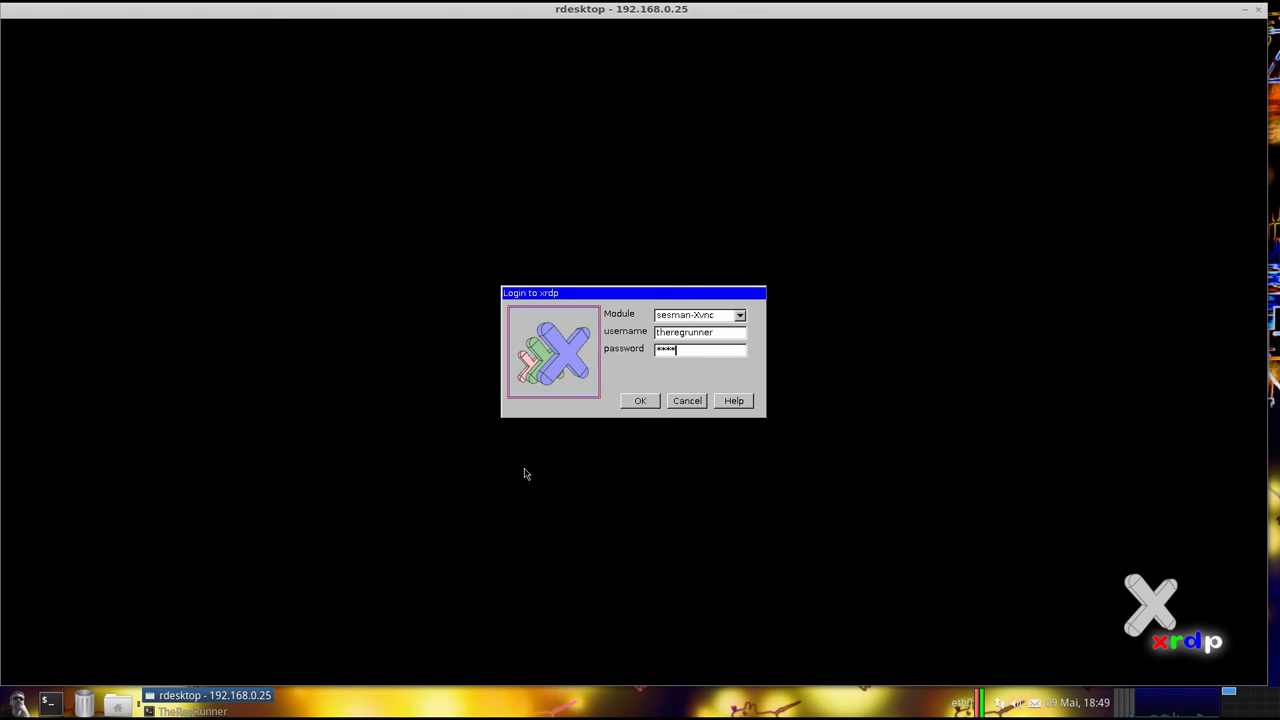
pyautogui.press('Return')
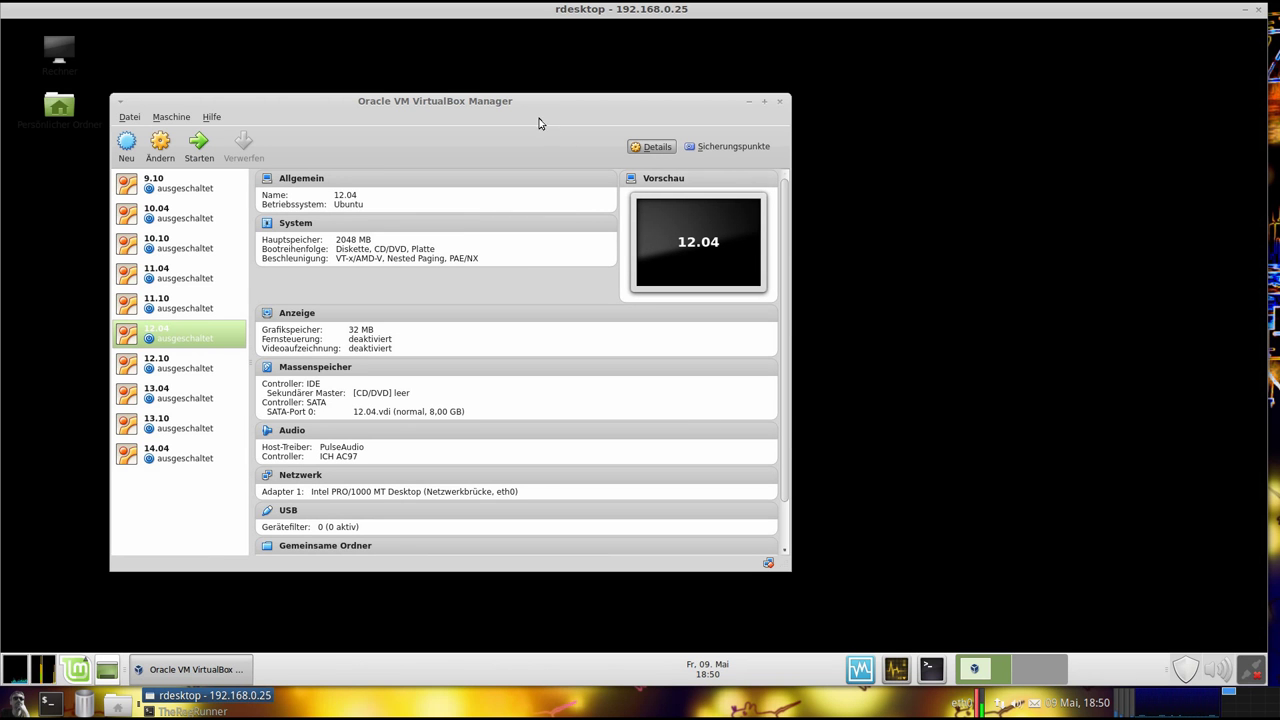
# Position the VirtualBox Manager and show the powered-off 9.10 VM's details (2048 MB RAM, 8 GB disk)
pyautogui.moveTo(521, 108); pyautogui.dragTo(661, 78)
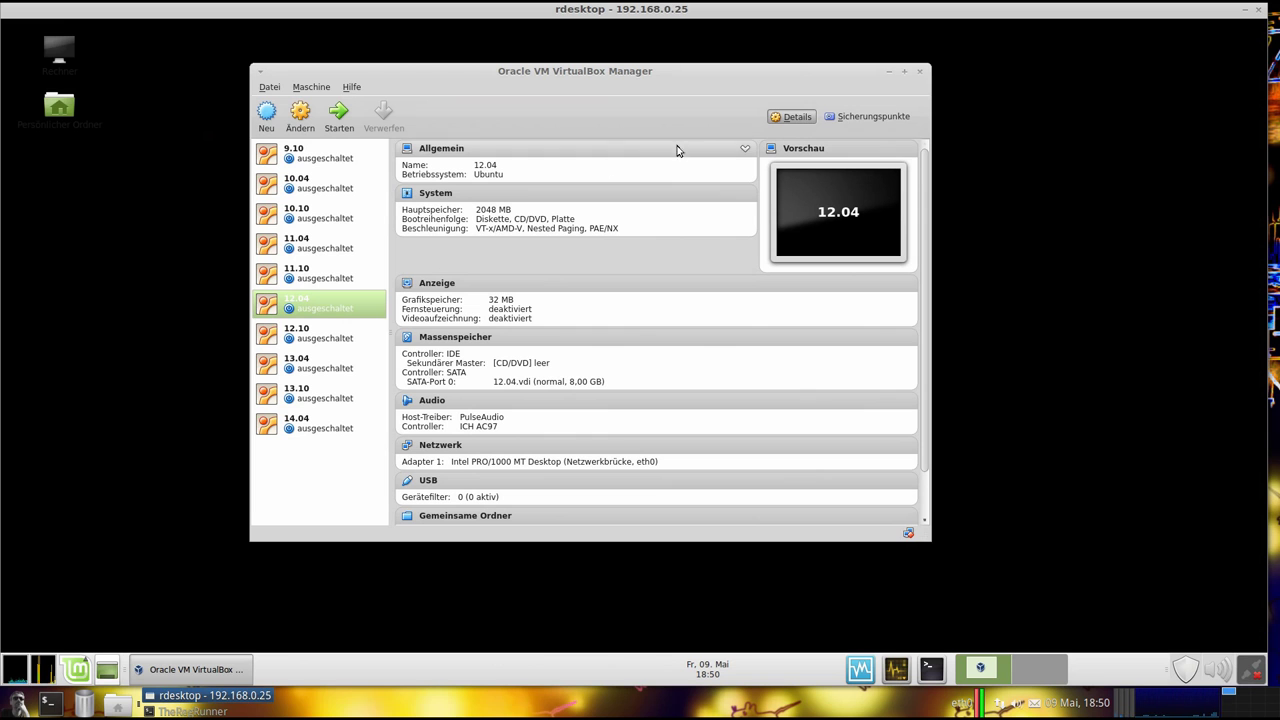
pyautogui.click(302, 156)
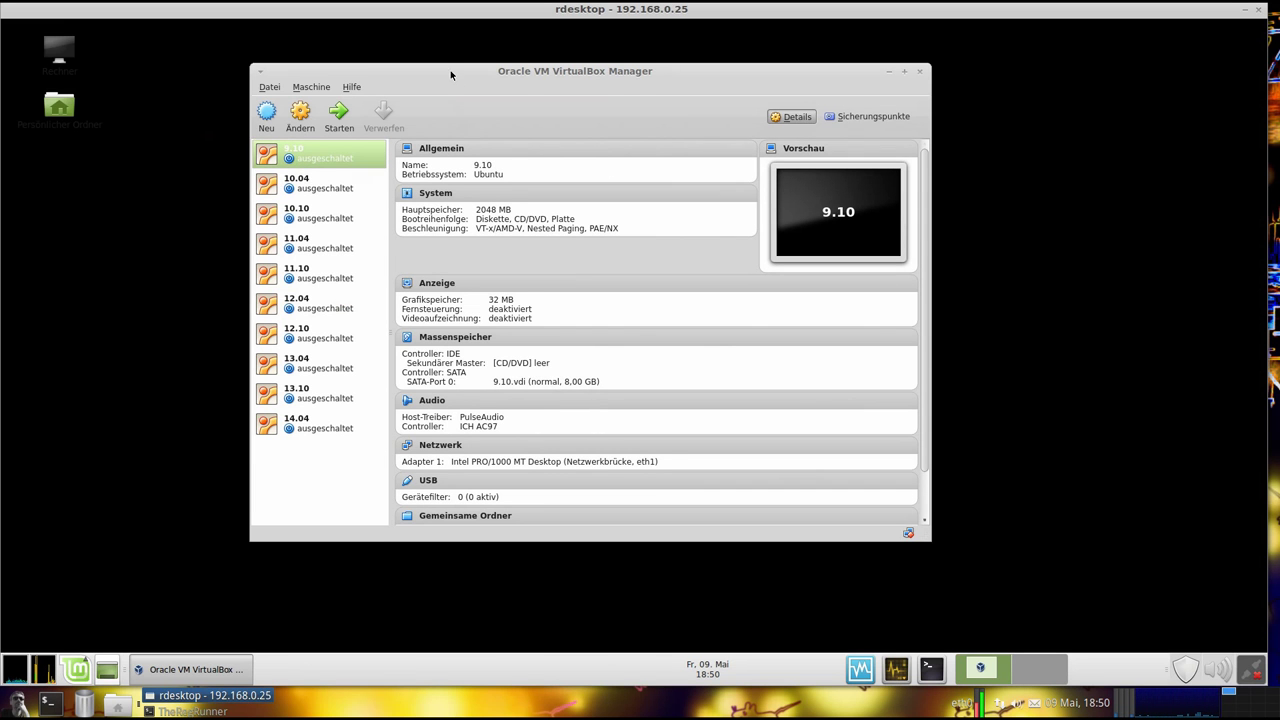
pyautogui.moveTo(452, 80); pyautogui.dragTo(447, 76)
pyautogui.moveTo(556, 77); pyautogui.dragTo(543, 97)
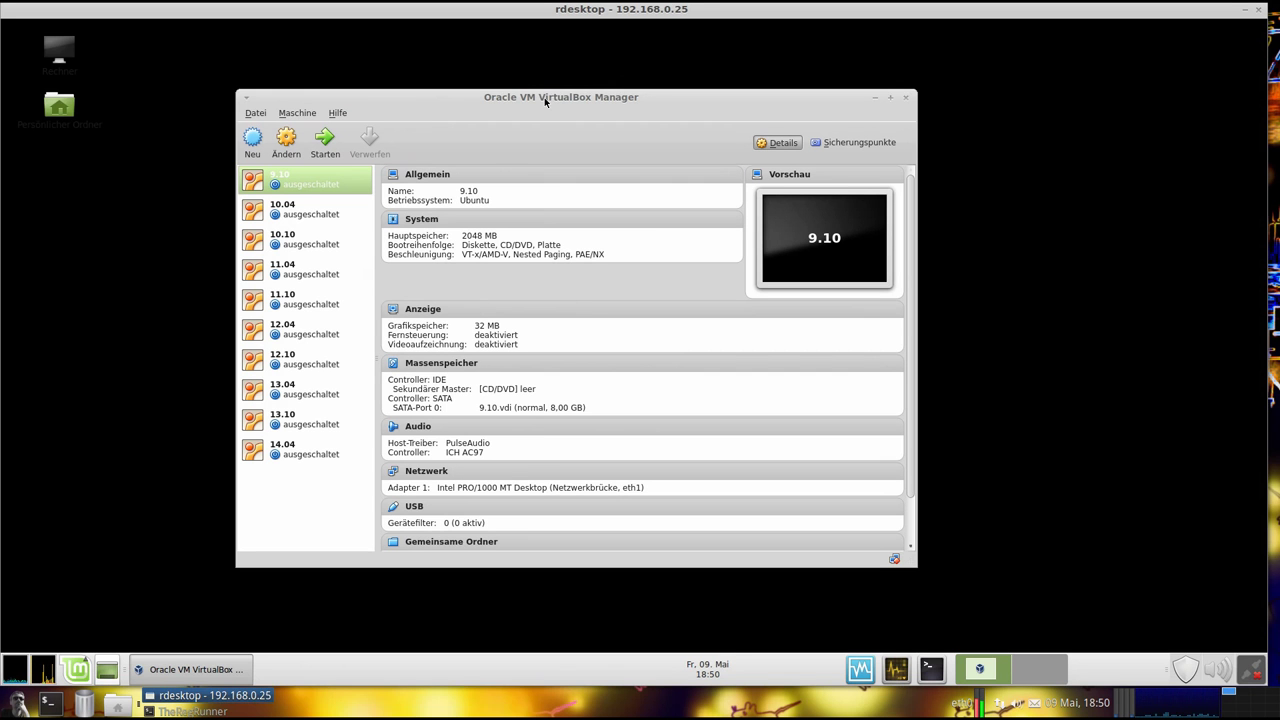
pyautogui.moveTo(544, 101); pyautogui.dragTo(571, 94)
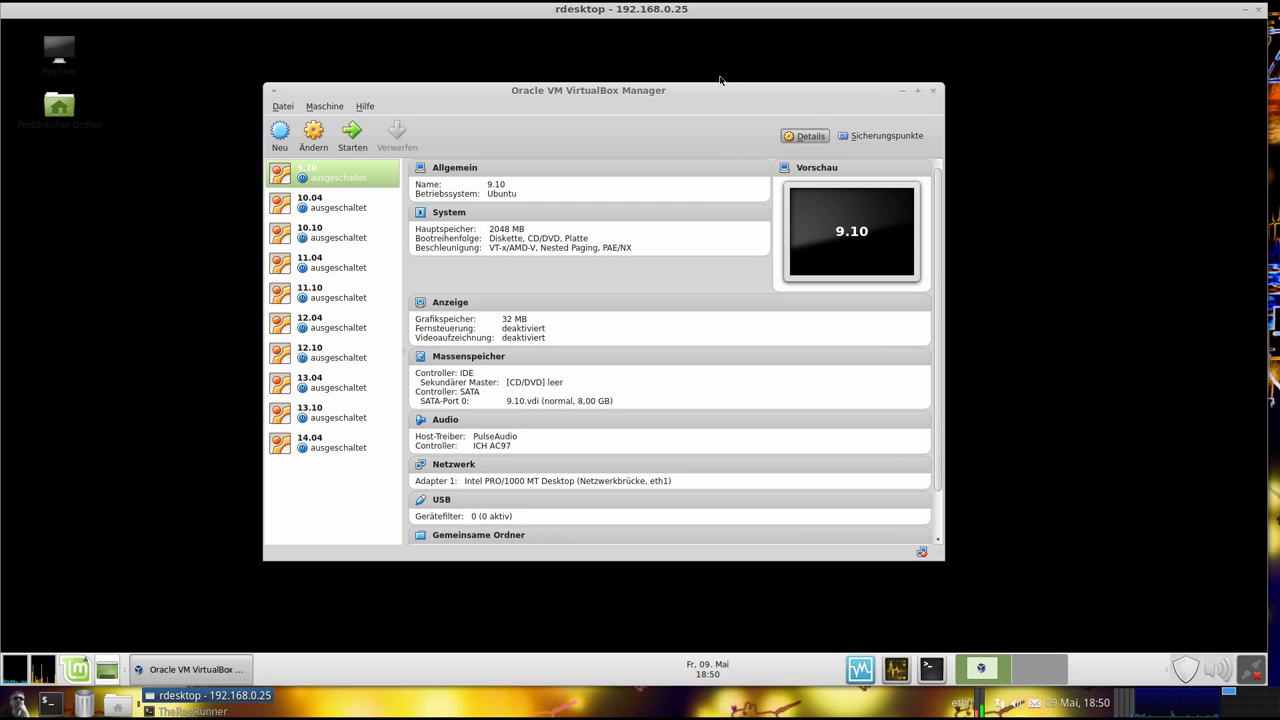
pyautogui.moveTo(712, 92); pyautogui.dragTo(713, 101)
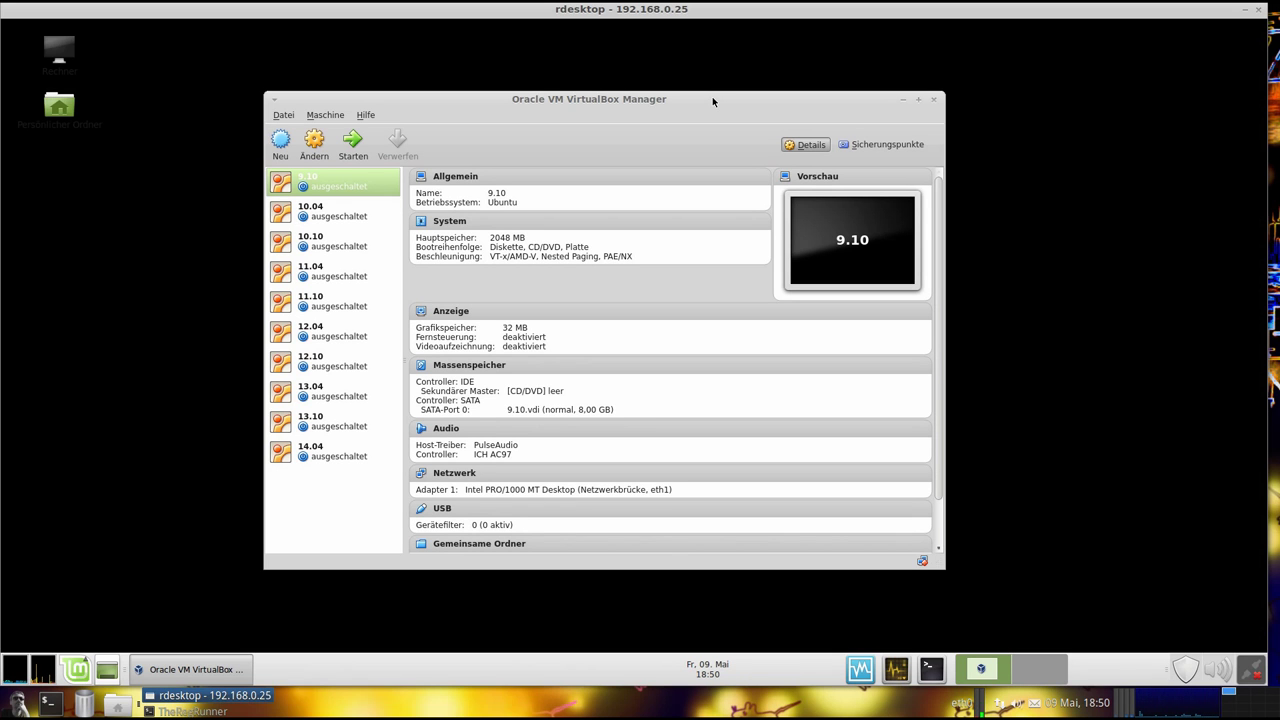
# Start the 9.10 and 10.04 Ubuntu machines, arranging their windows around the Manager
pyautogui.click(352, 143)
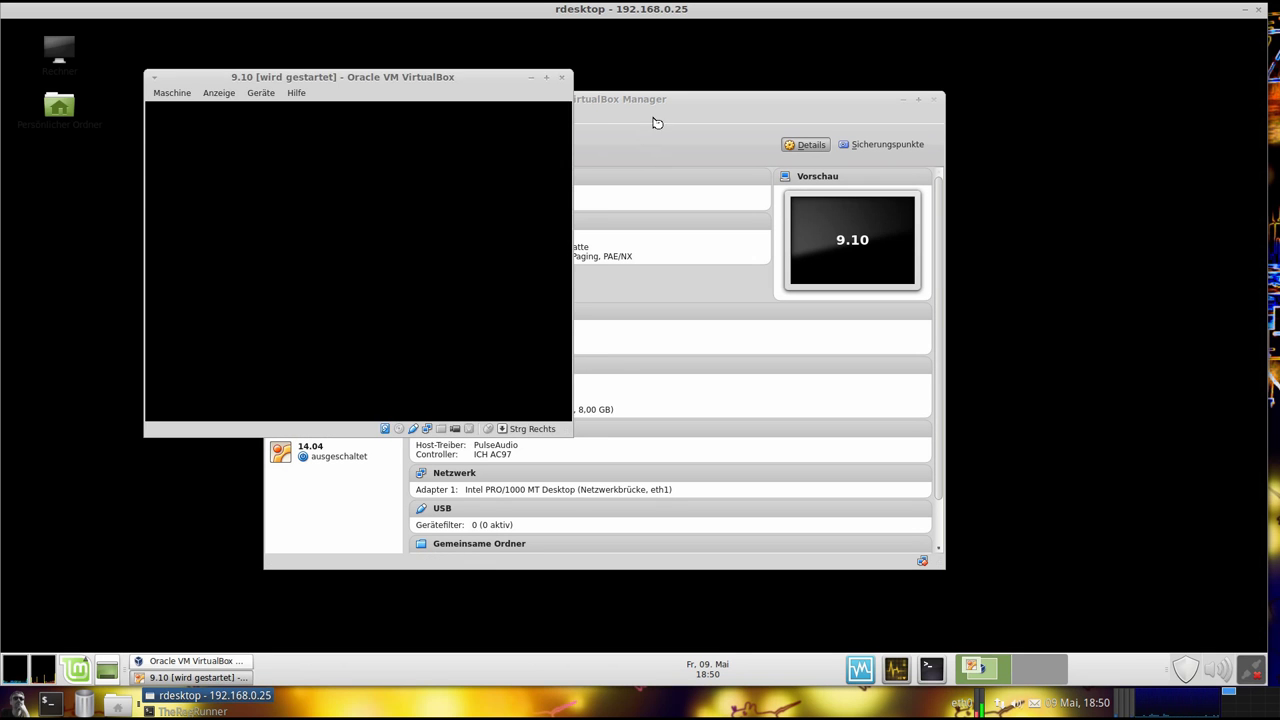
pyautogui.moveTo(485, 75); pyautogui.dragTo(484, 78)
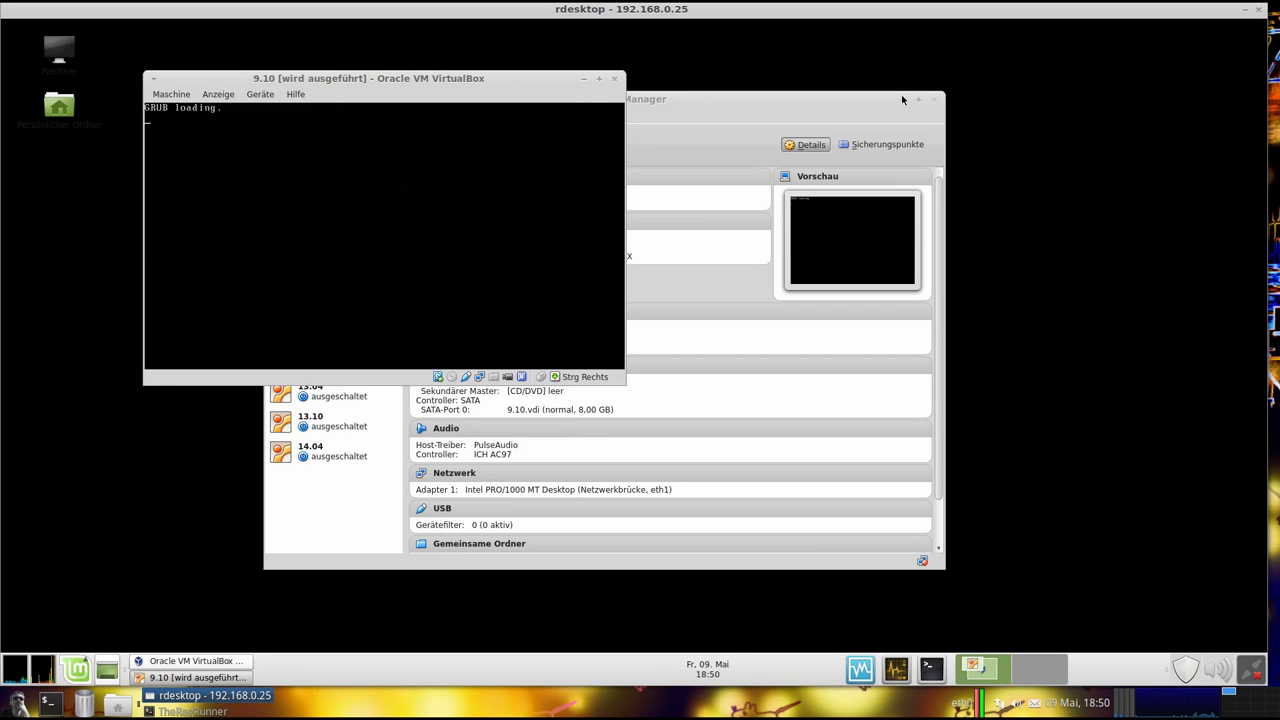
pyautogui.moveTo(902, 99); pyautogui.dragTo(1087, 57)
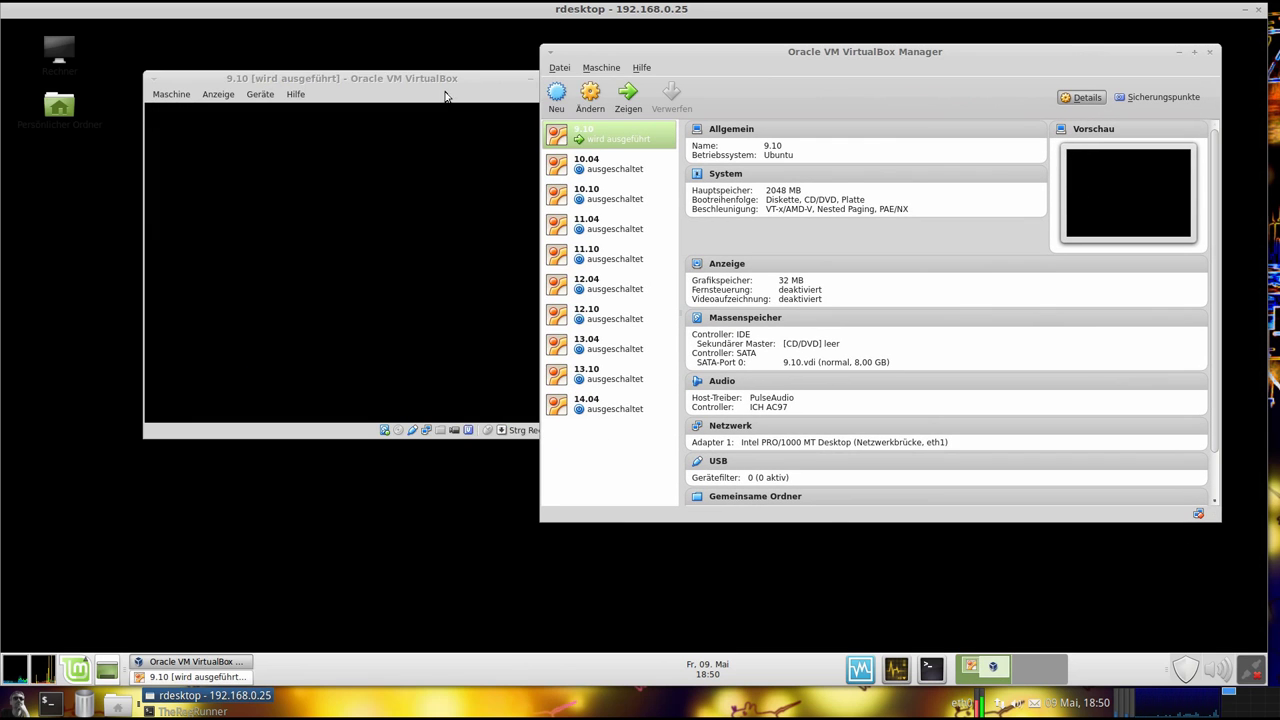
pyautogui.doubleClick(577, 166)
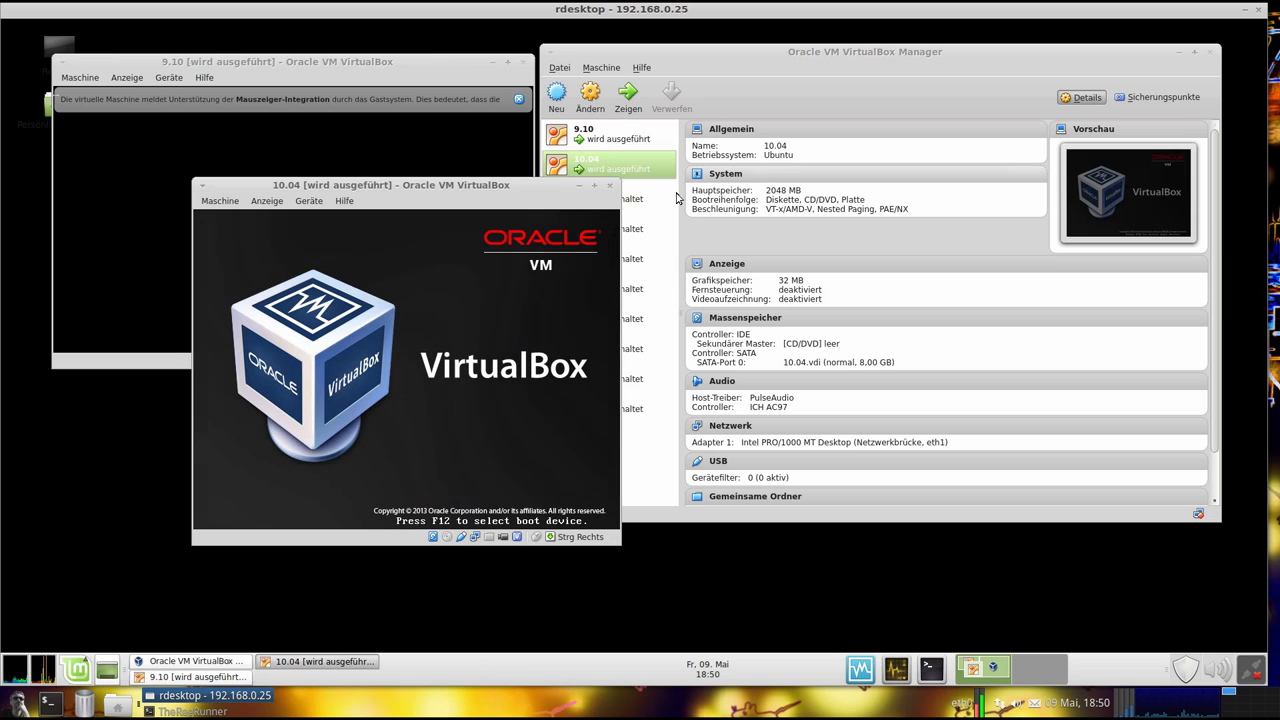
pyautogui.click(652, 51)
# Start the 10.10, 11.04 and 11.10 machines, moving the 11.10 window aside
pyautogui.click(617, 200)
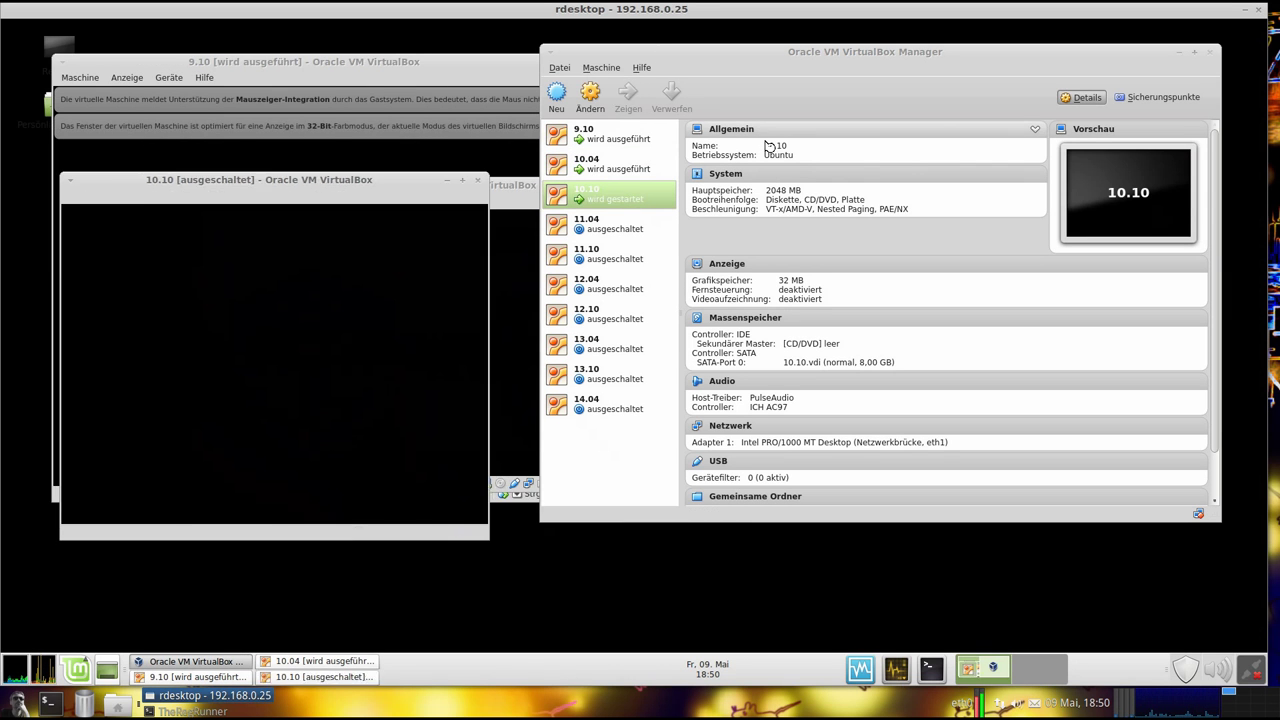
pyautogui.click(610, 226)
pyautogui.click(630, 105)
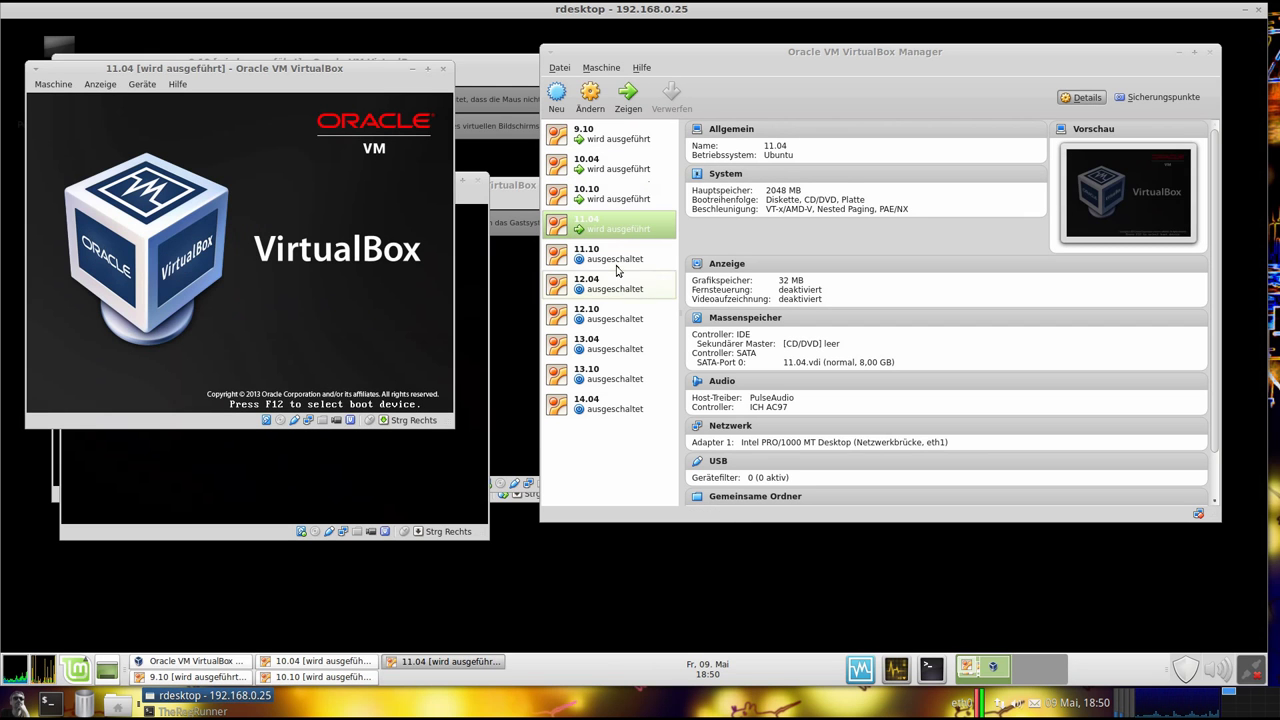
pyautogui.click(615, 256)
pyautogui.click(630, 100)
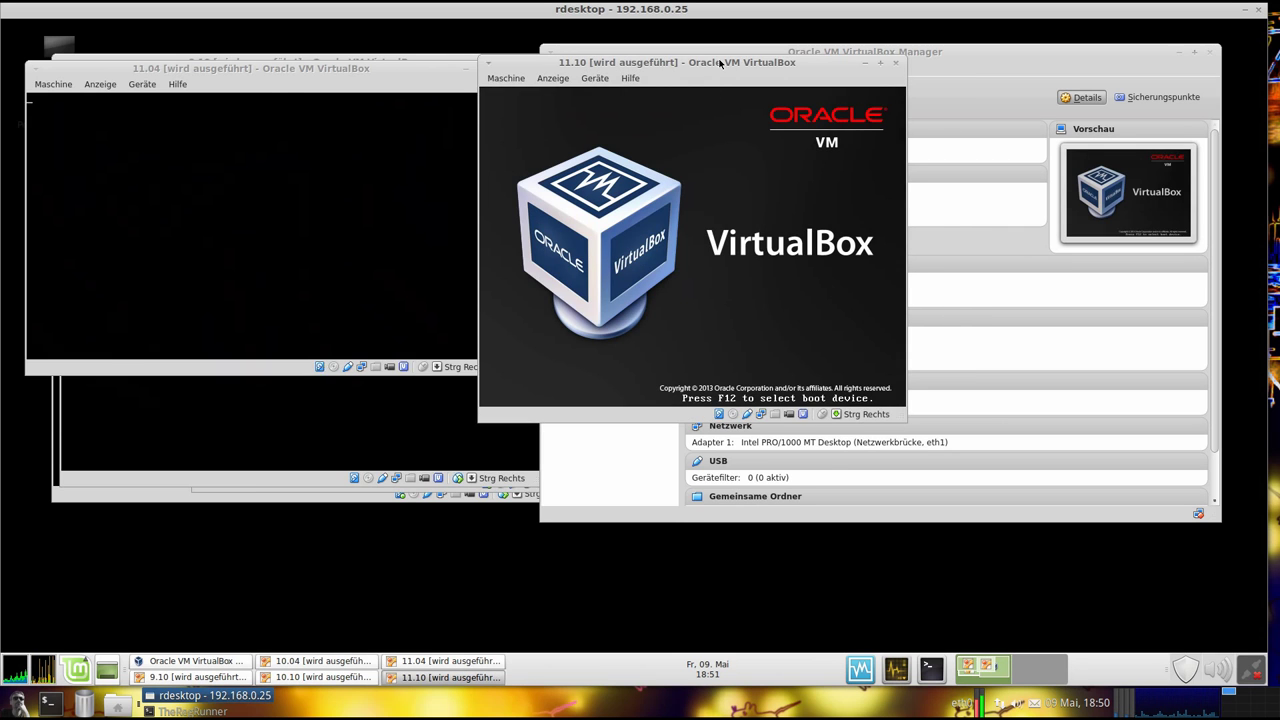
pyautogui.moveTo(719, 63); pyautogui.dragTo(354, 233)
pyautogui.click(615, 290)
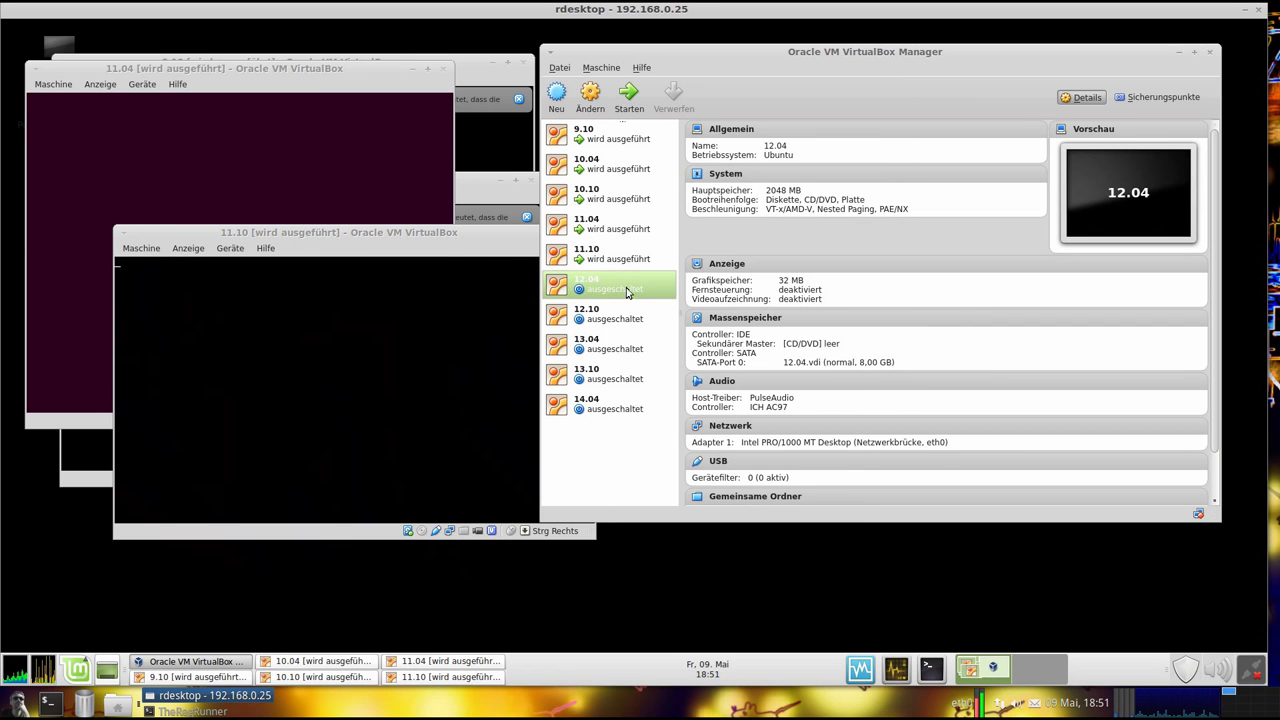
# Start the 12.04 and 12.10 machines, moving each window down-left out of the way
pyautogui.click(628, 100)
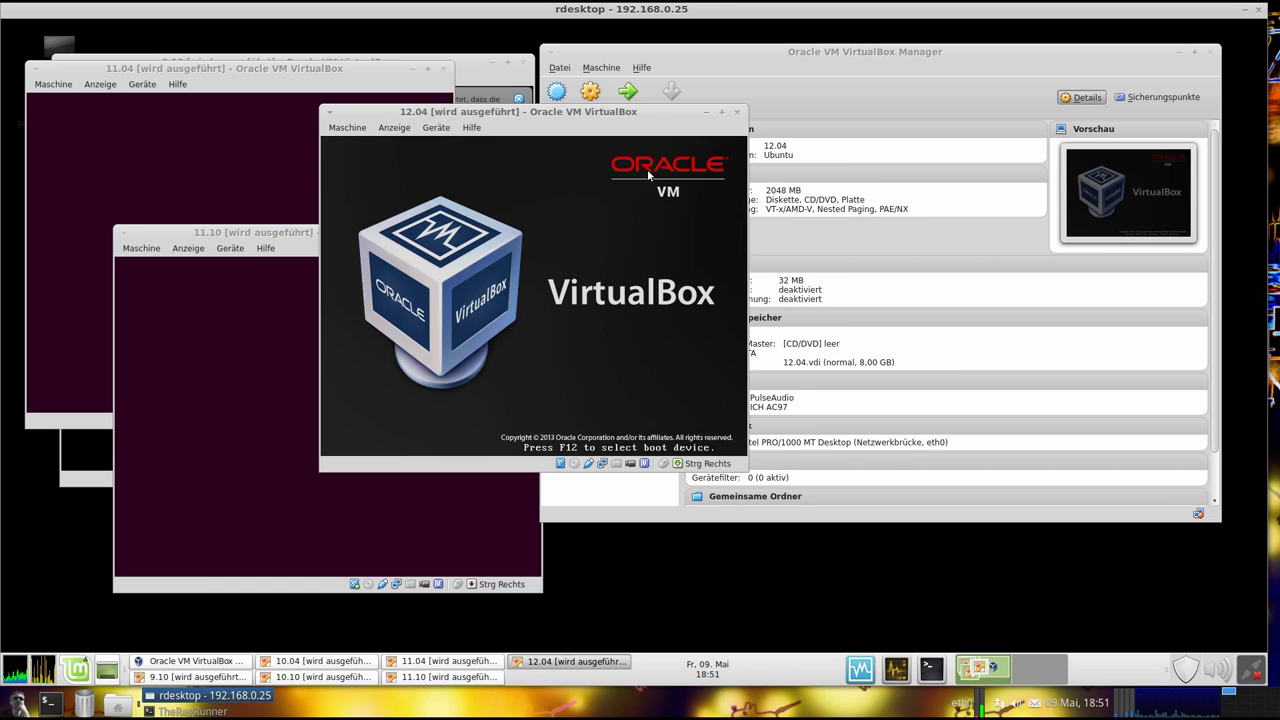
pyautogui.moveTo(658, 121); pyautogui.dragTo(531, 297)
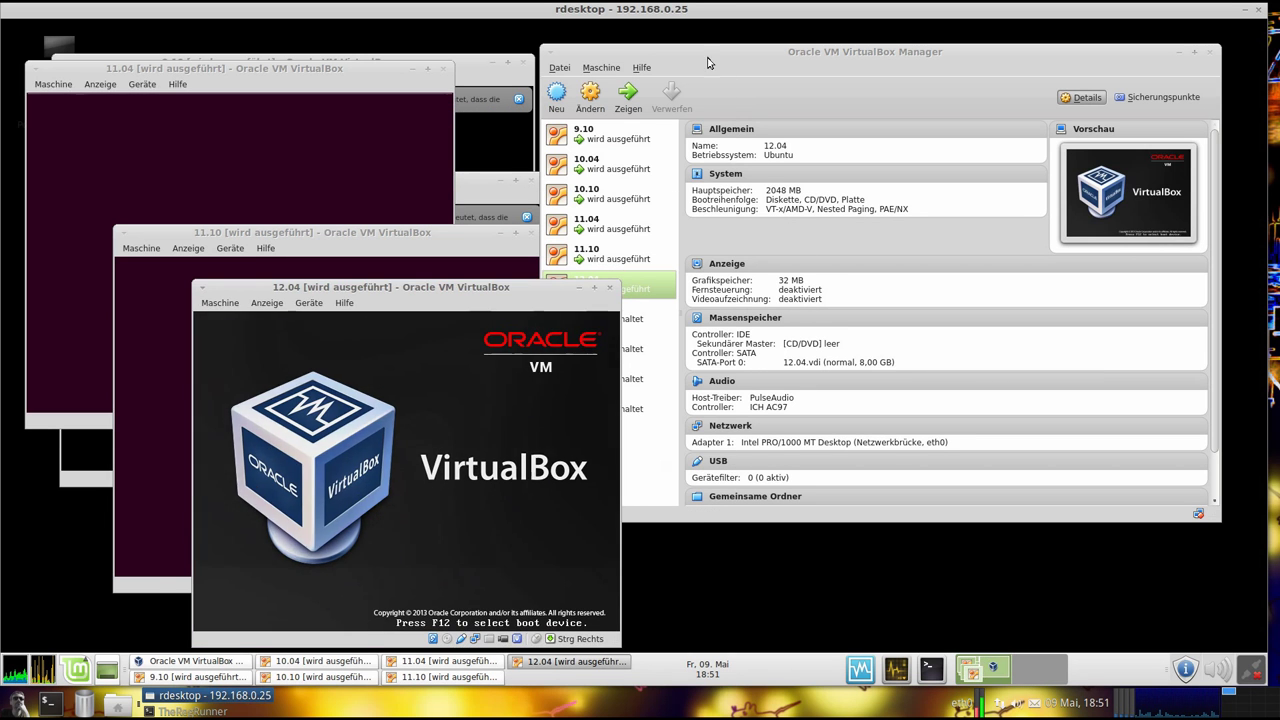
pyautogui.click(610, 315)
pyautogui.click(630, 100)
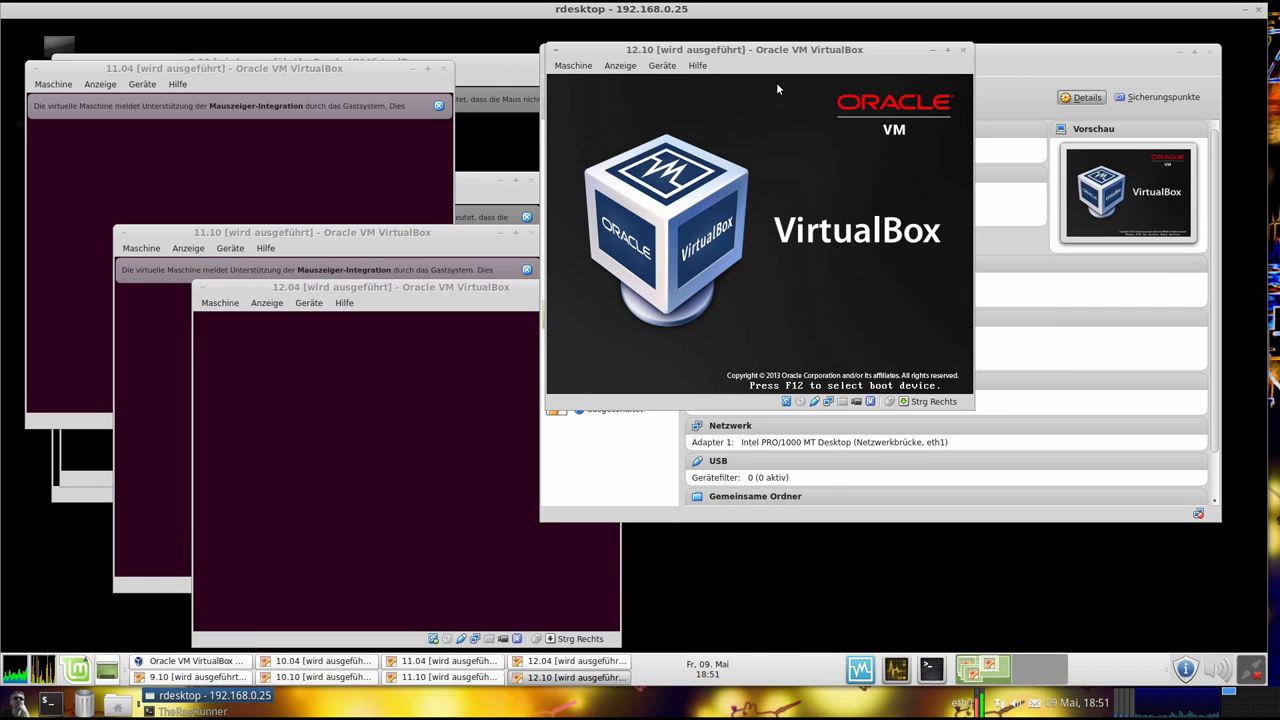
pyautogui.moveTo(761, 53); pyautogui.dragTo(410, 207)
pyautogui.click(616, 312)
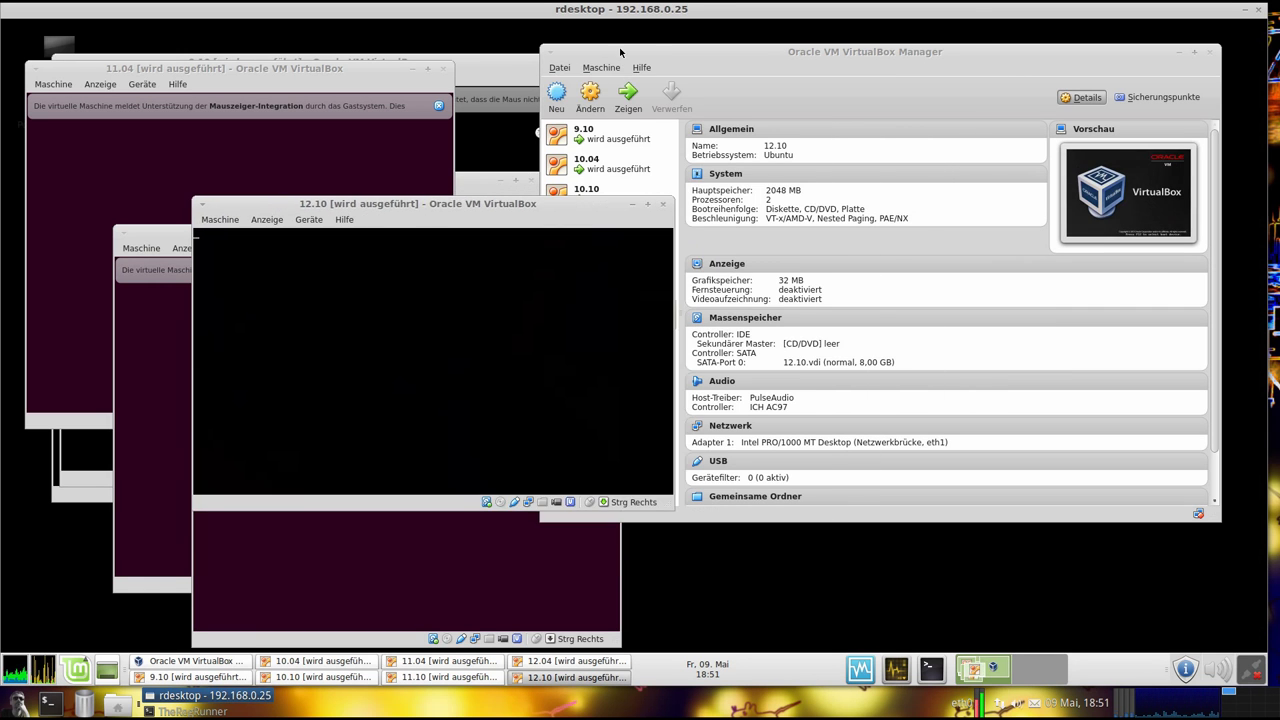
# Start the 13.04, 13.10 and 14.04 machines, then minimize the VirtualBox Manager
pyautogui.click(605, 343)
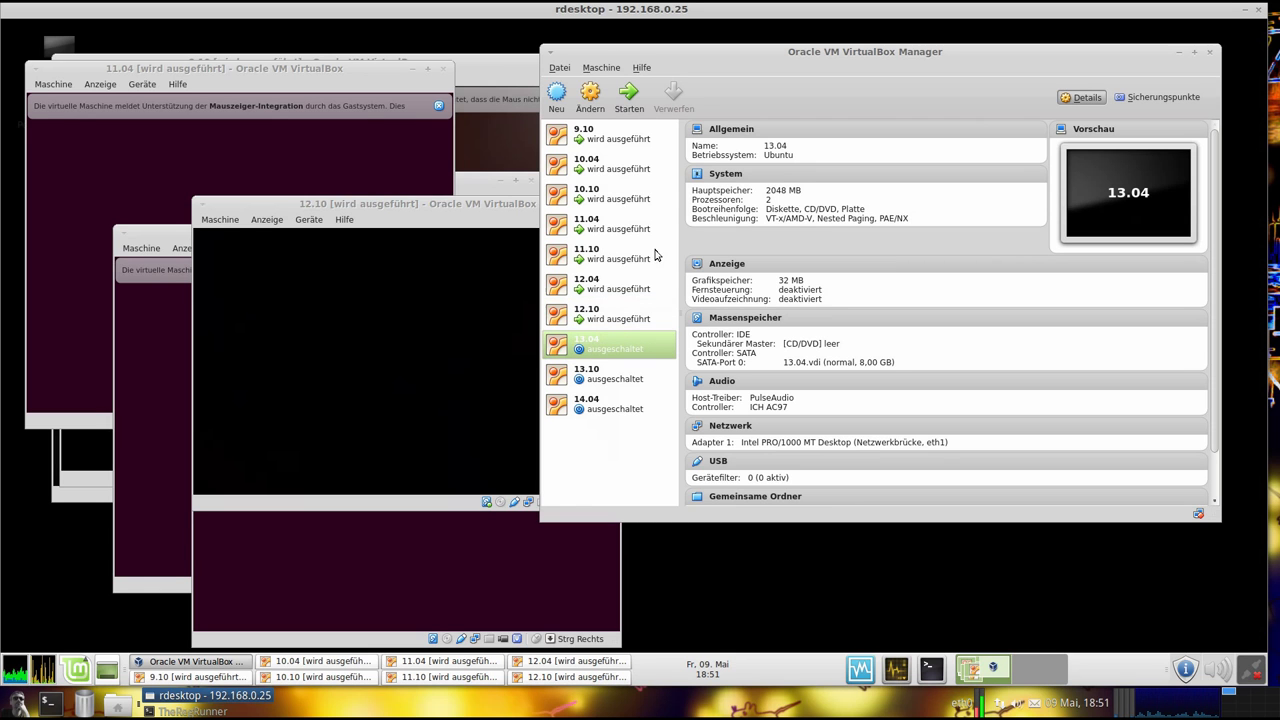
pyautogui.click(628, 97)
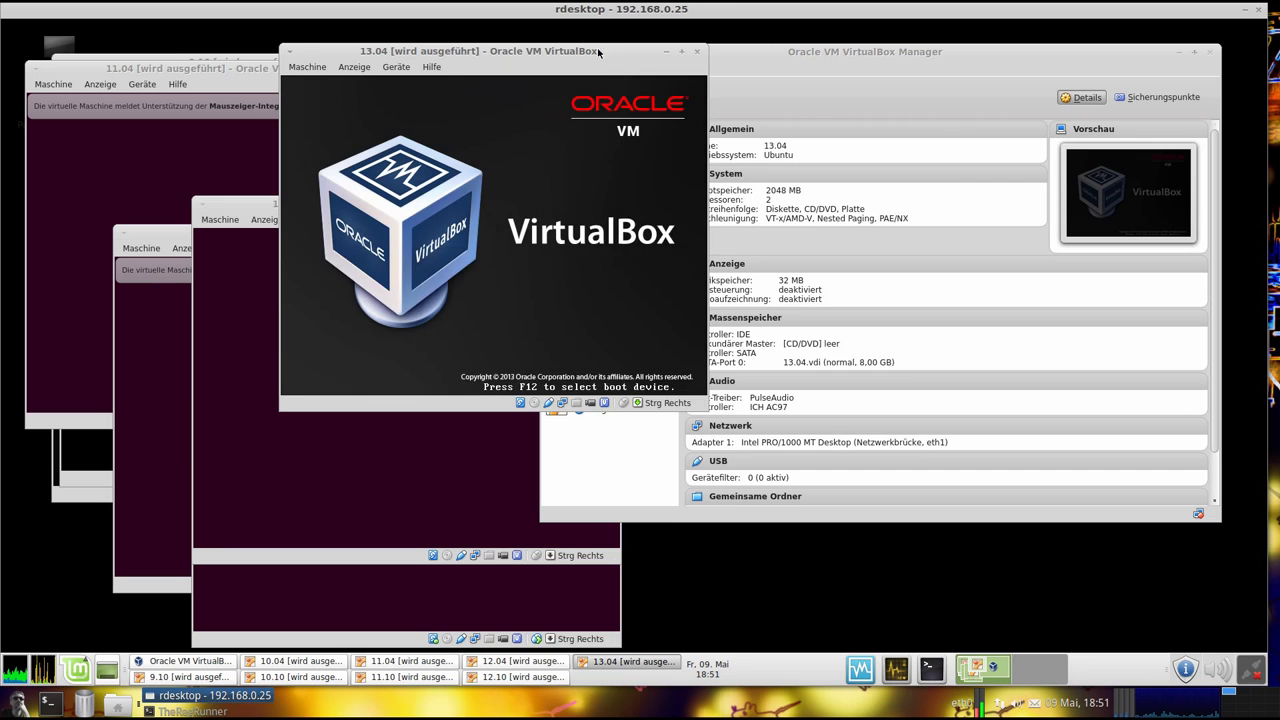
pyautogui.moveTo(600, 52); pyautogui.dragTo(611, 335)
pyautogui.click(651, 343)
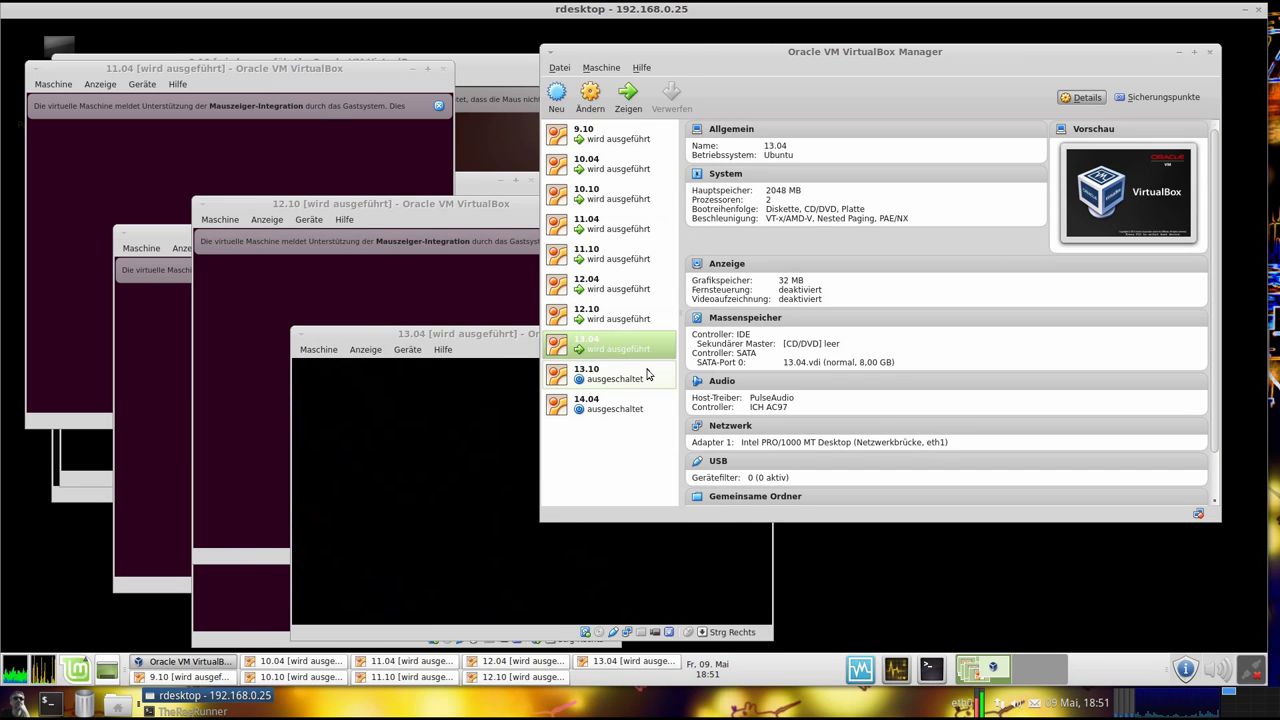
pyautogui.click(630, 375)
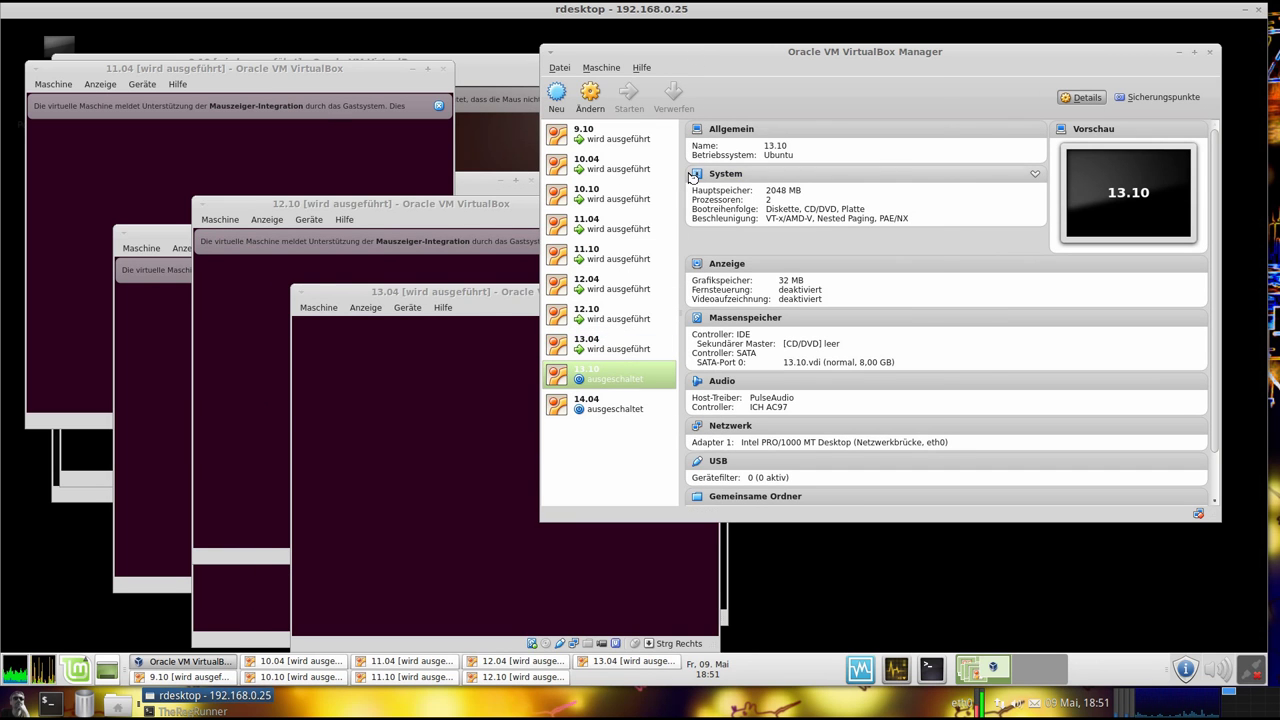
pyautogui.moveTo(700, 87); pyautogui.dragTo(497, 385)
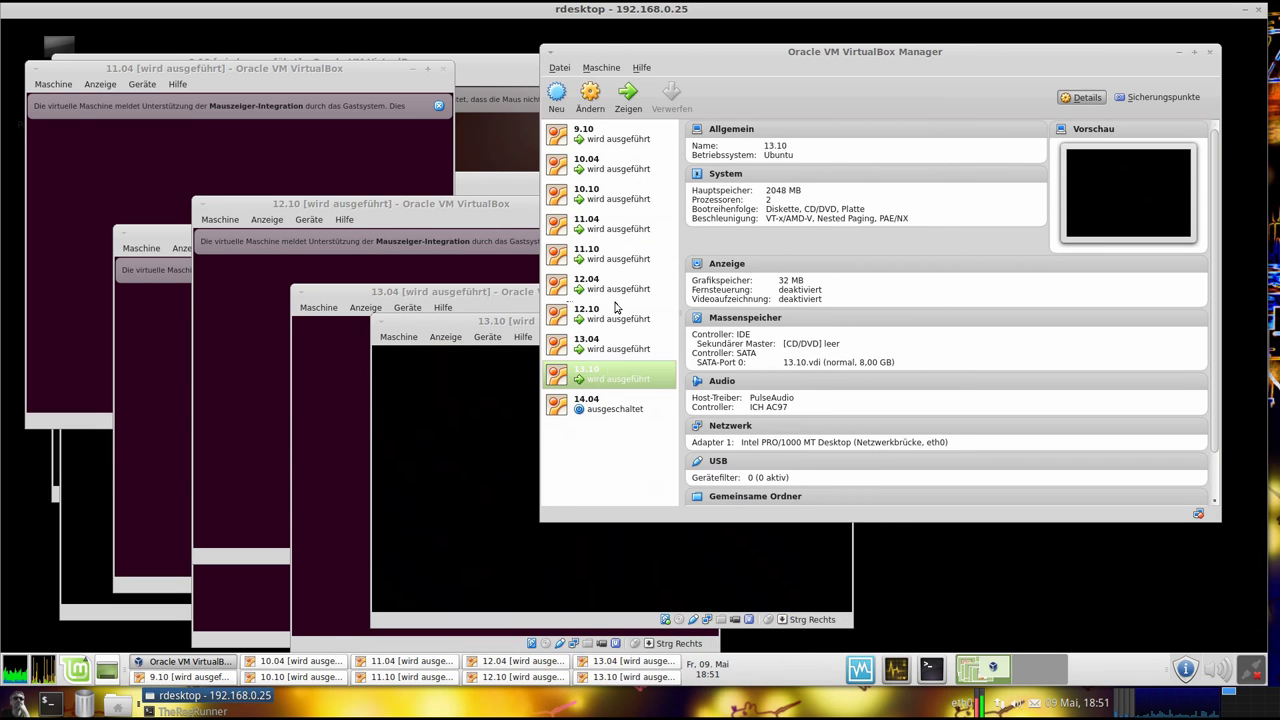
pyautogui.click(610, 403)
pyautogui.click(629, 100)
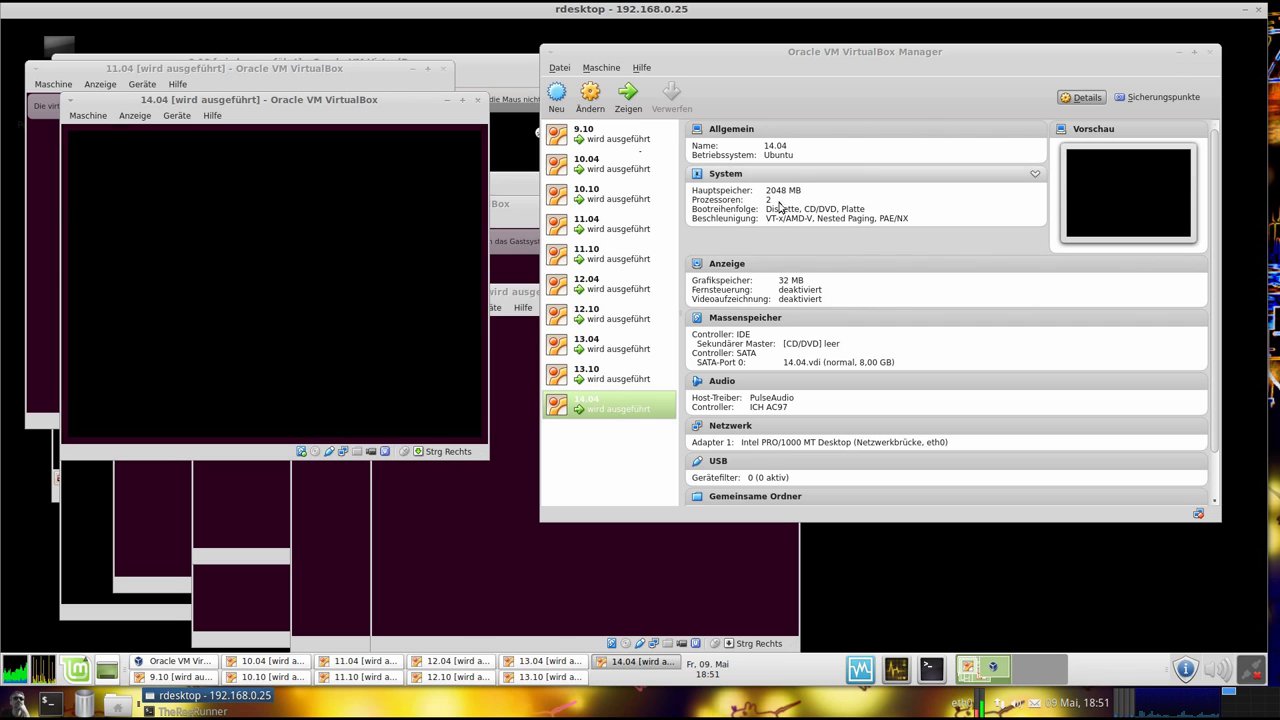
pyautogui.click(1179, 53)
# Move the 14.04, 13.10, 13.04 and 12.10 VM windows to the right side of the screen
pyautogui.moveTo(393, 96); pyautogui.dragTo(1166, 43)
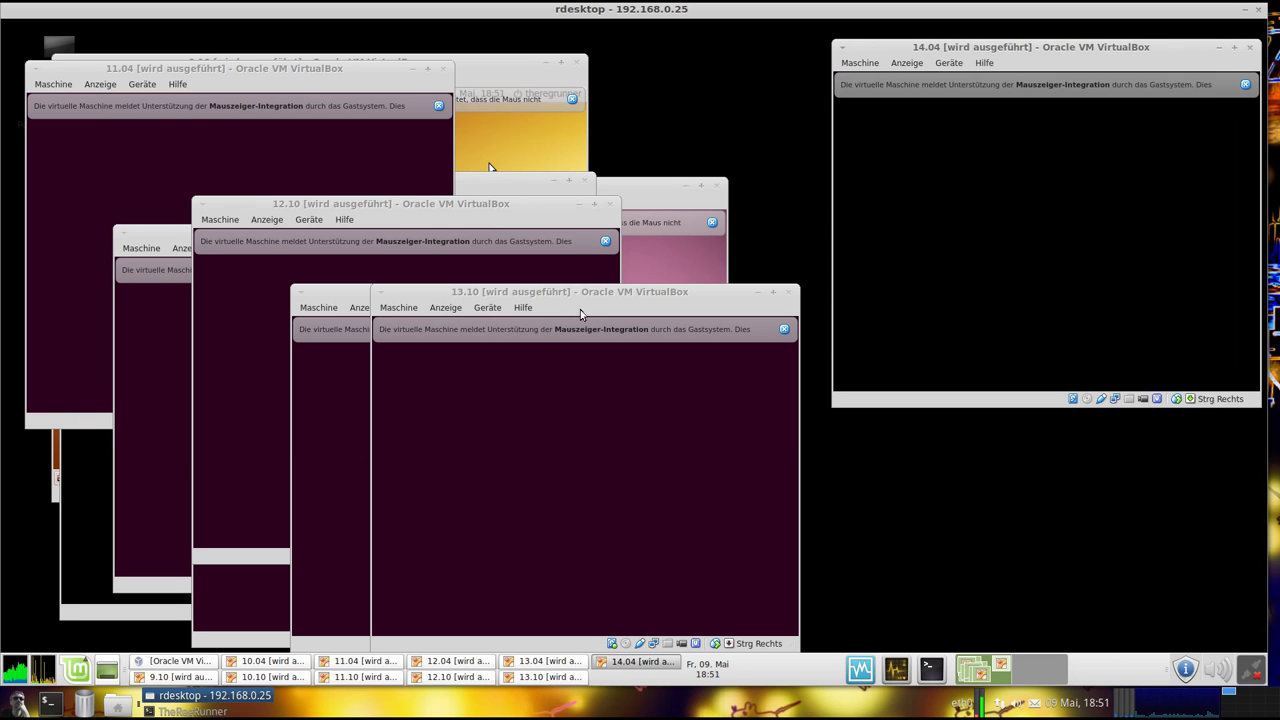
pyautogui.moveTo(561, 292); pyautogui.dragTo(983, 125)
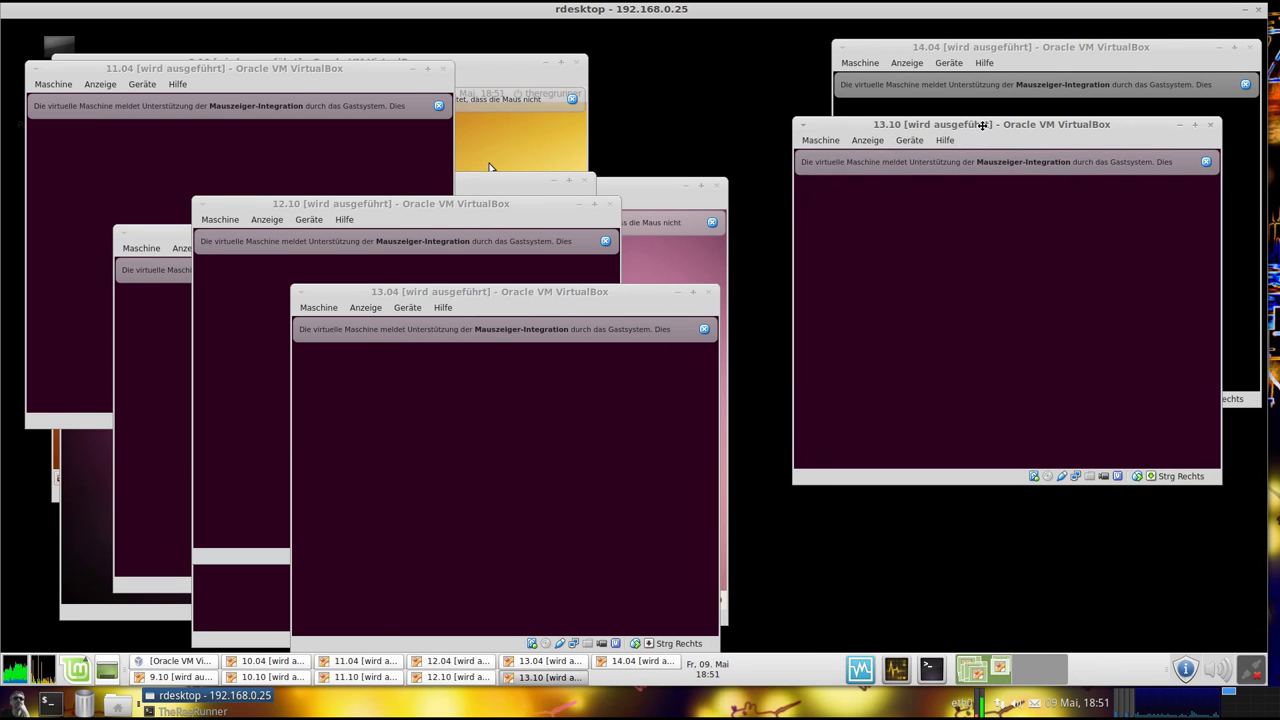
pyautogui.moveTo(447, 298); pyautogui.dragTo(911, 190)
pyautogui.moveTo(418, 210); pyautogui.dragTo(956, 251)
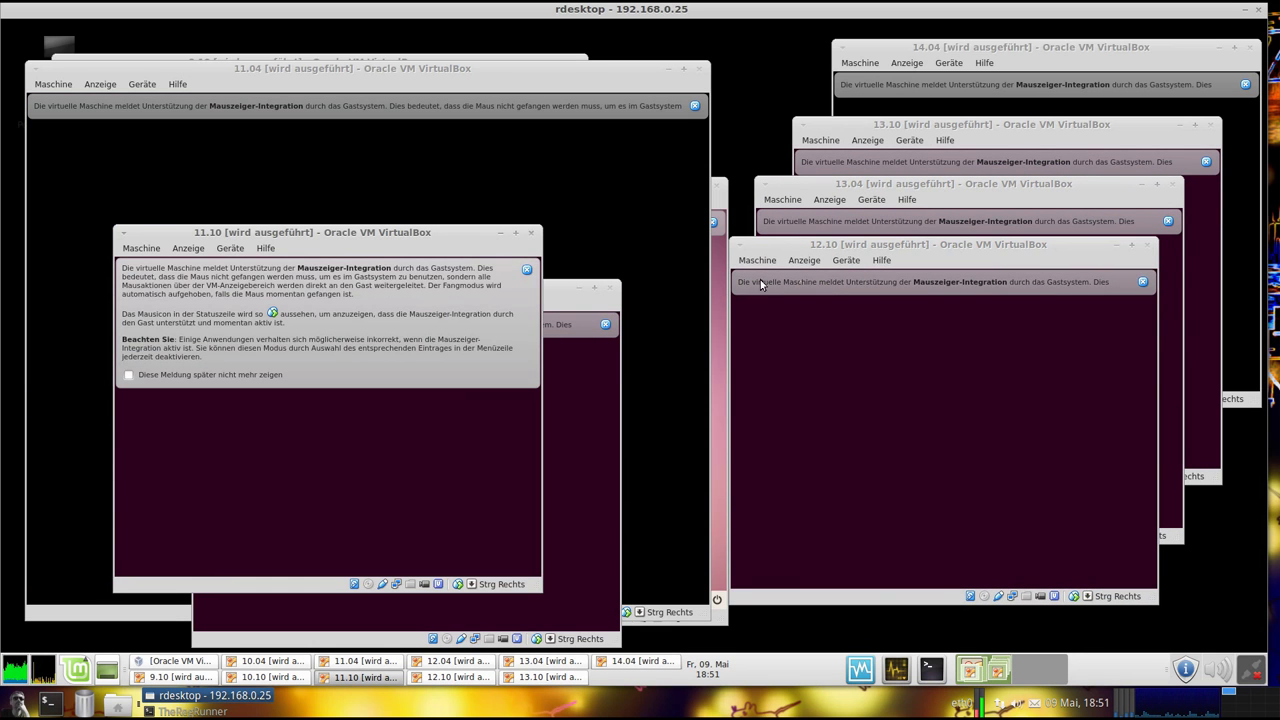
# Arrange the 11.04, 11.10 and 12.04 windows and run 12.04 in low-graphics mode for one session
pyautogui.click(702, 270)
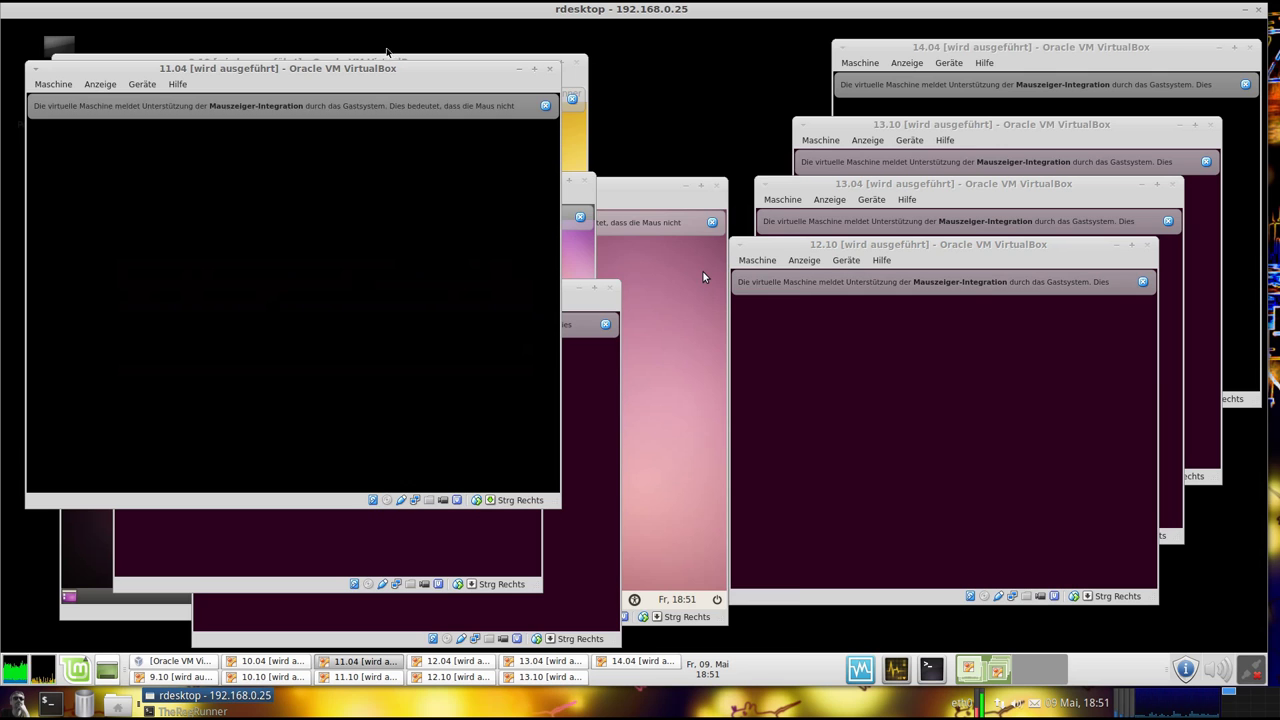
pyautogui.click(622, 106)
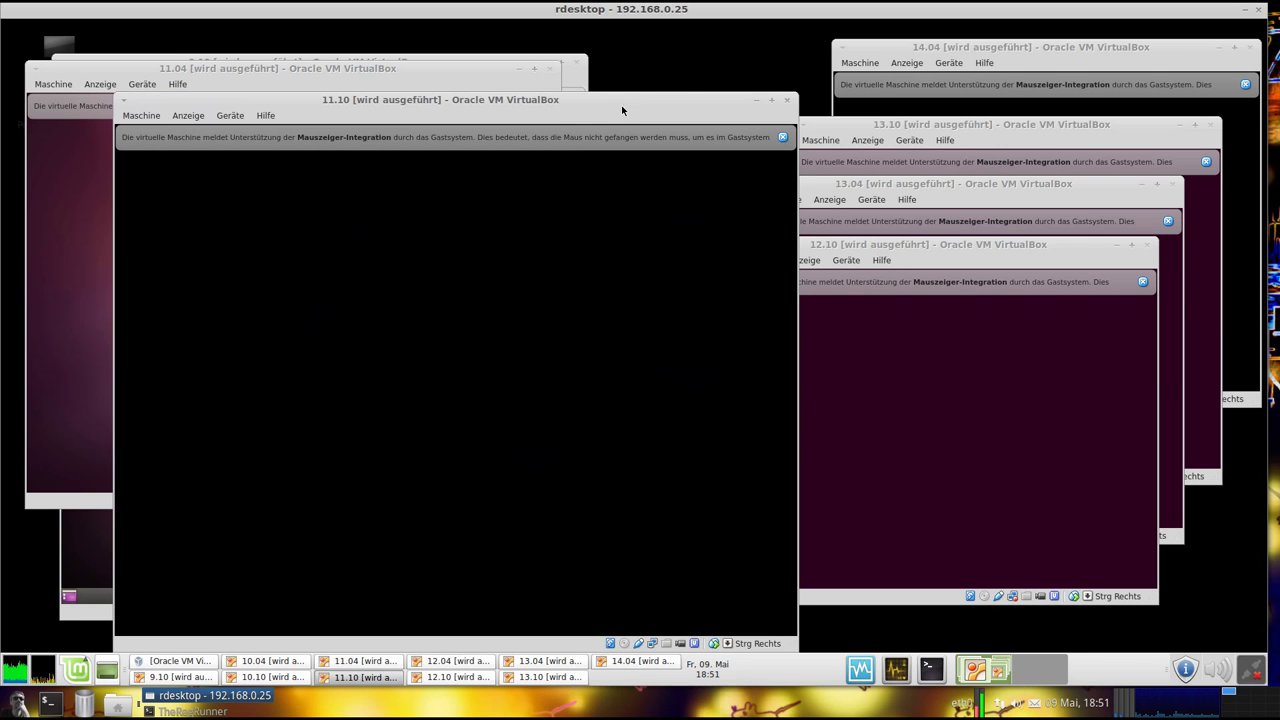
pyautogui.moveTo(543, 100); pyautogui.dragTo(825, 344)
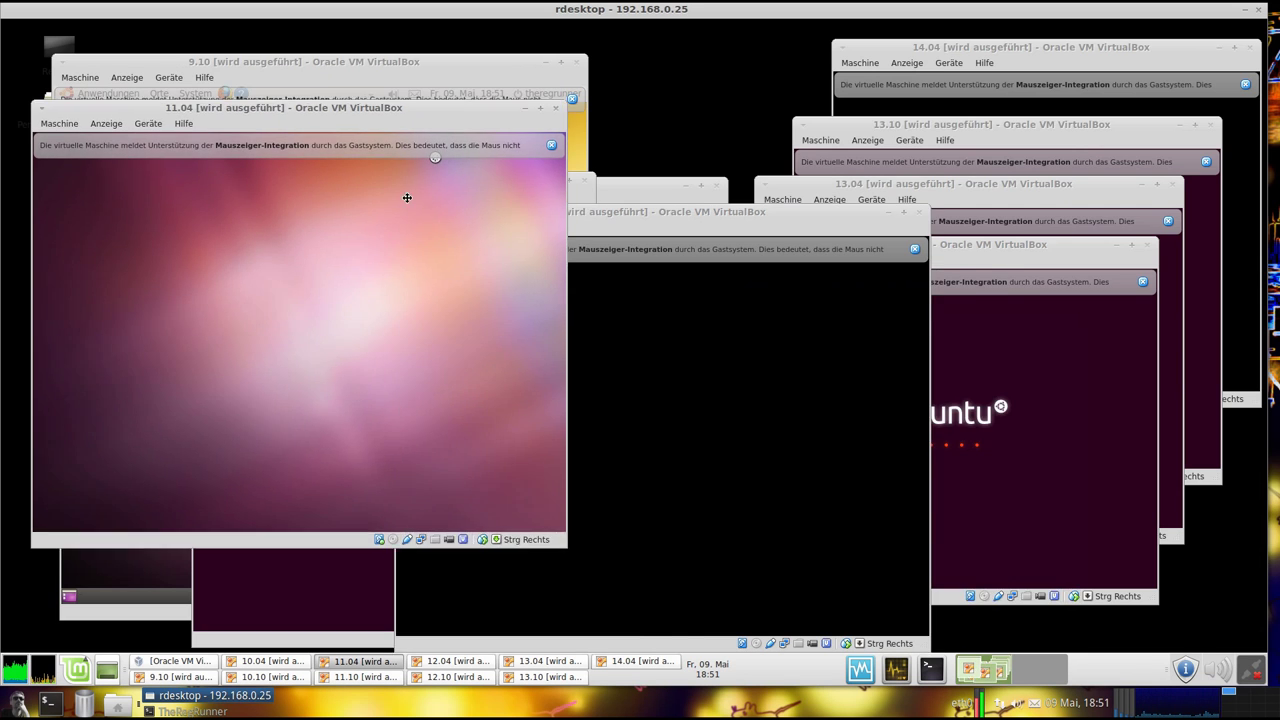
pyautogui.moveTo(390, 114); pyautogui.dragTo(568, 355)
pyautogui.moveTo(450, 100); pyautogui.dragTo(445, 145)
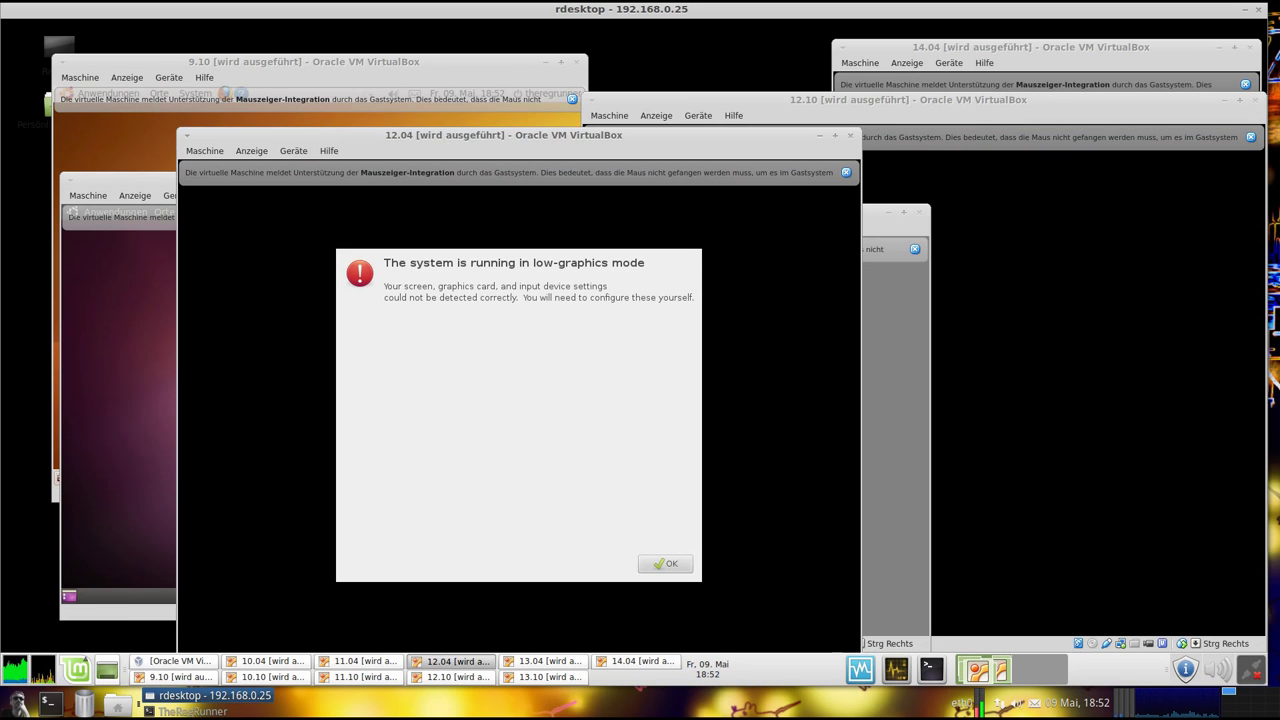
pyautogui.click(678, 572)
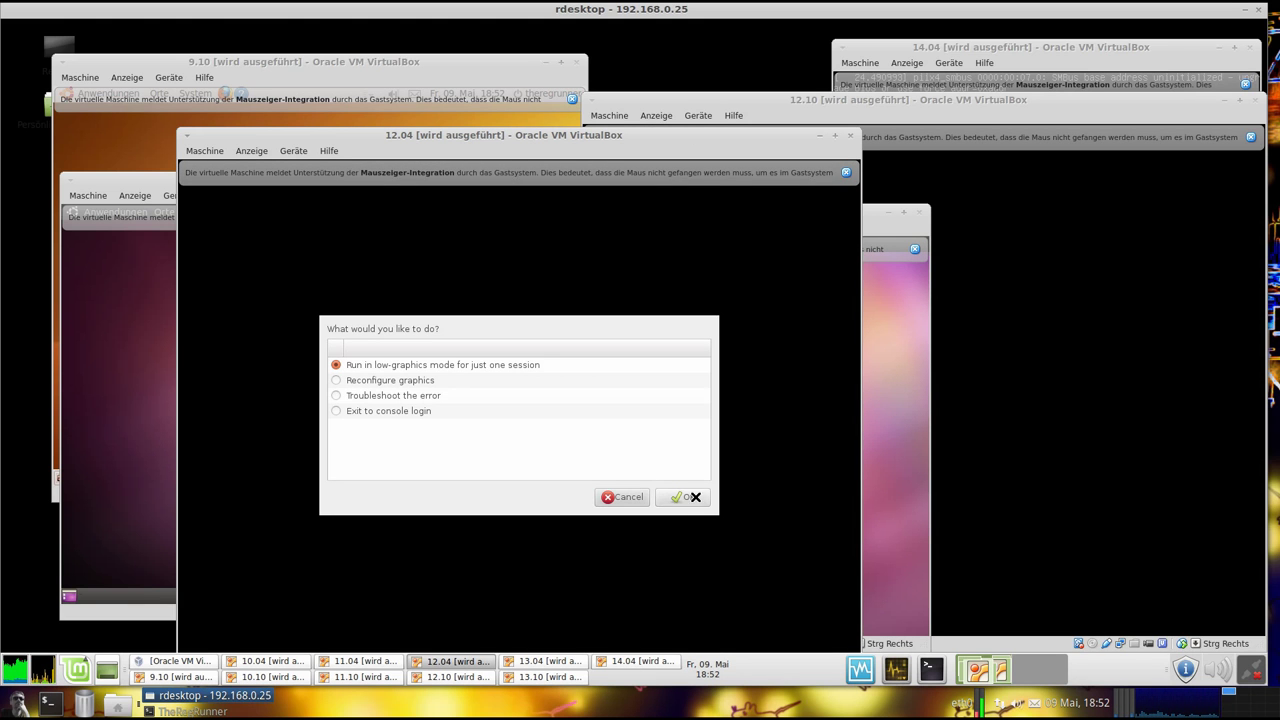
pyautogui.click(688, 499)
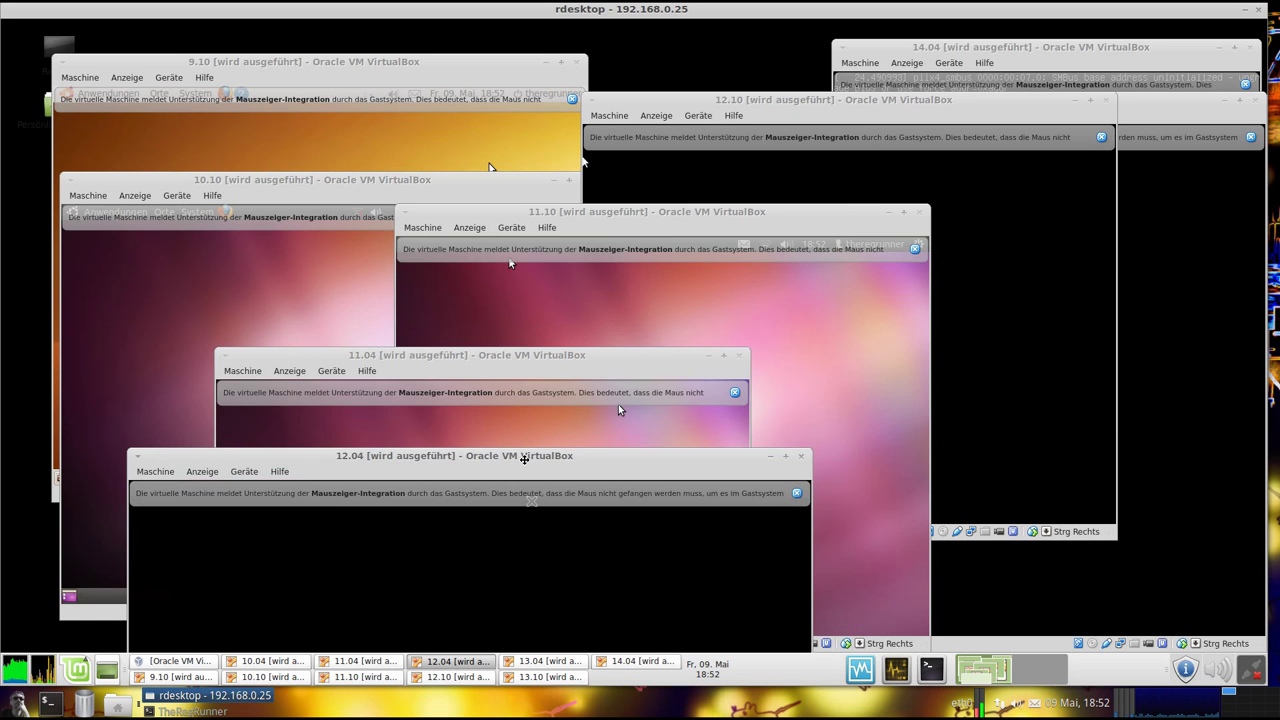
# Bring the 9.10 VM window forward and dismiss its mouse-integration notice
pyautogui.click(423, 74)
pyautogui.moveTo(405, 63); pyautogui.dragTo(500, 72)
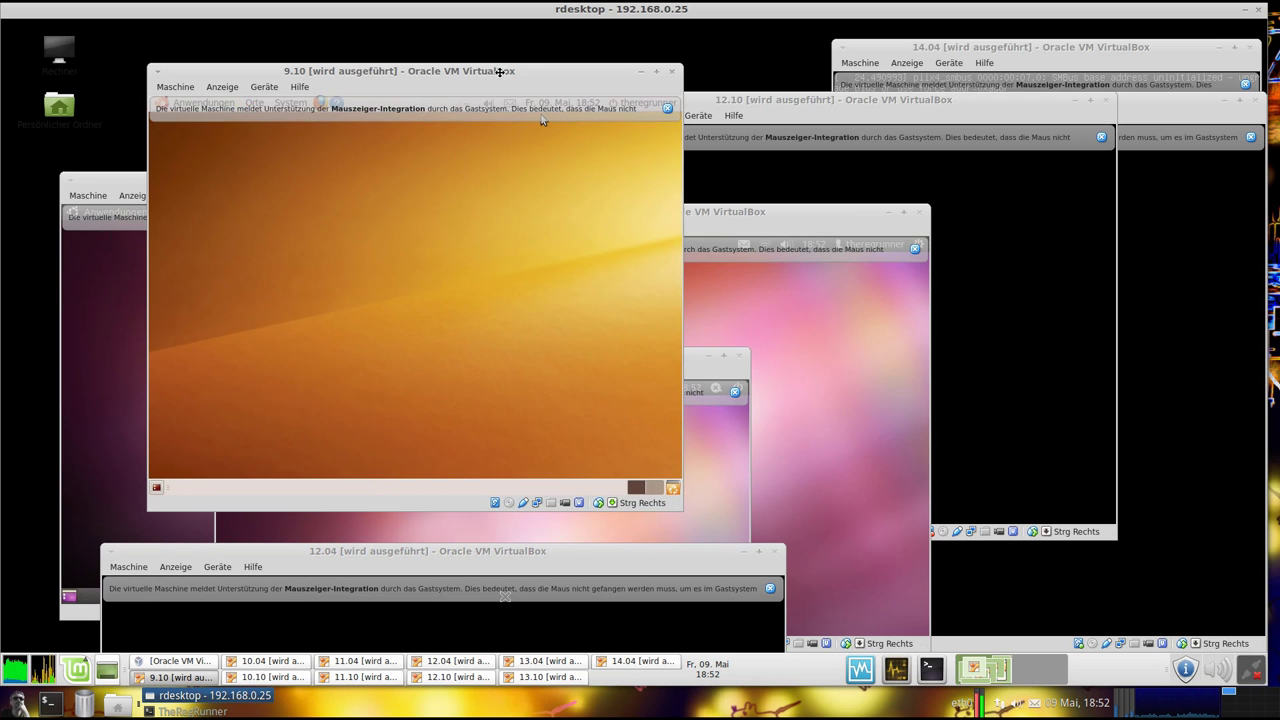
pyautogui.click(668, 108)
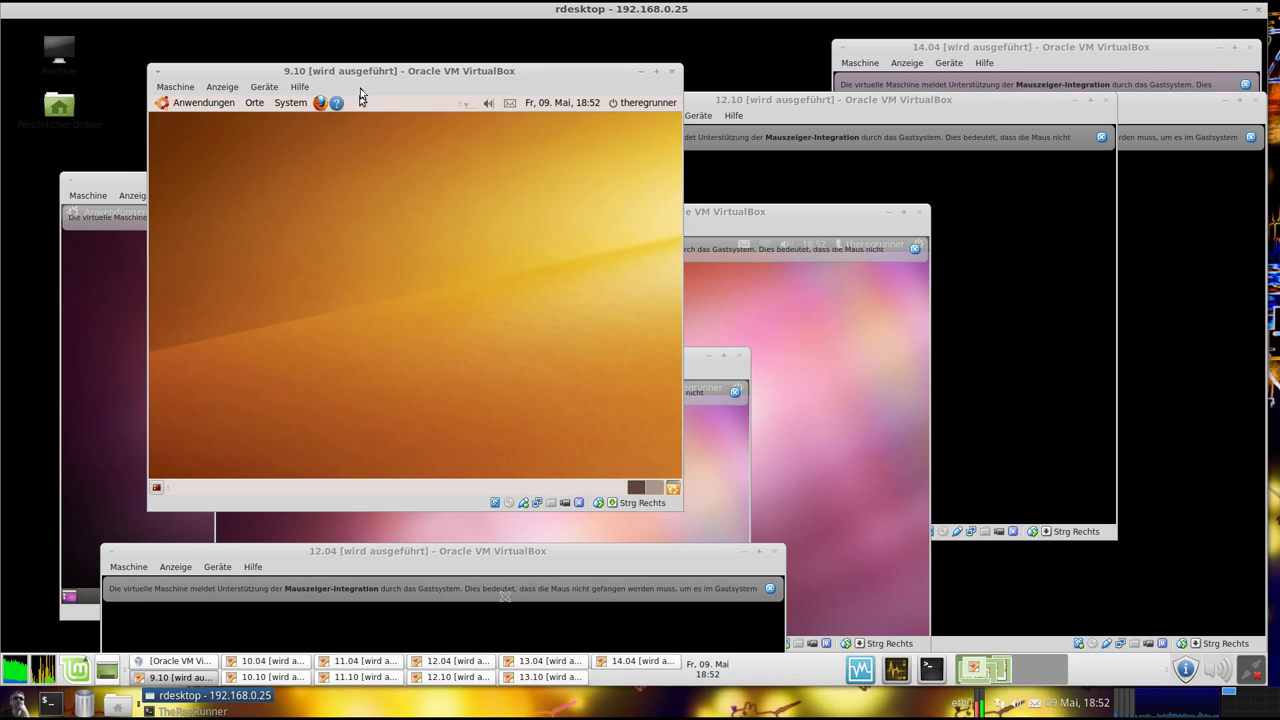
pyautogui.moveTo(375, 71); pyautogui.dragTo(350, 54)
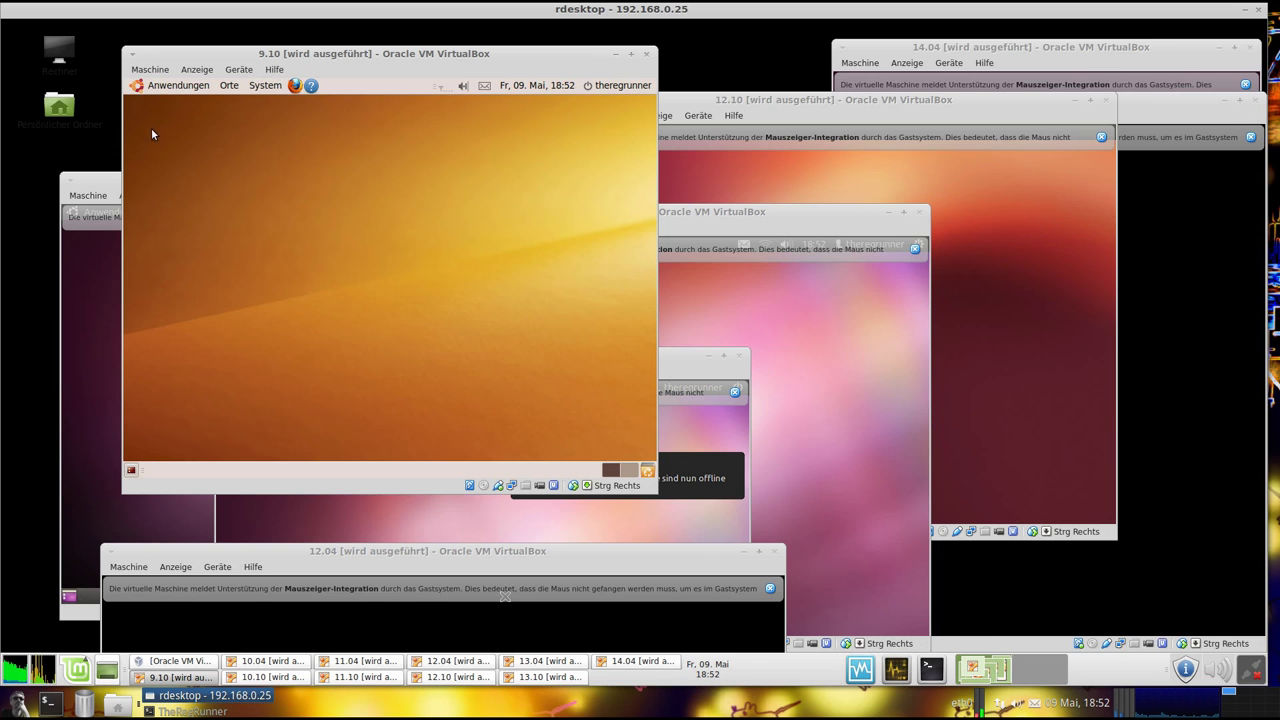
# Open Systemüberwachung from the 9.10 guest's System > Systemverwaltung menu
pyautogui.click(268, 88)
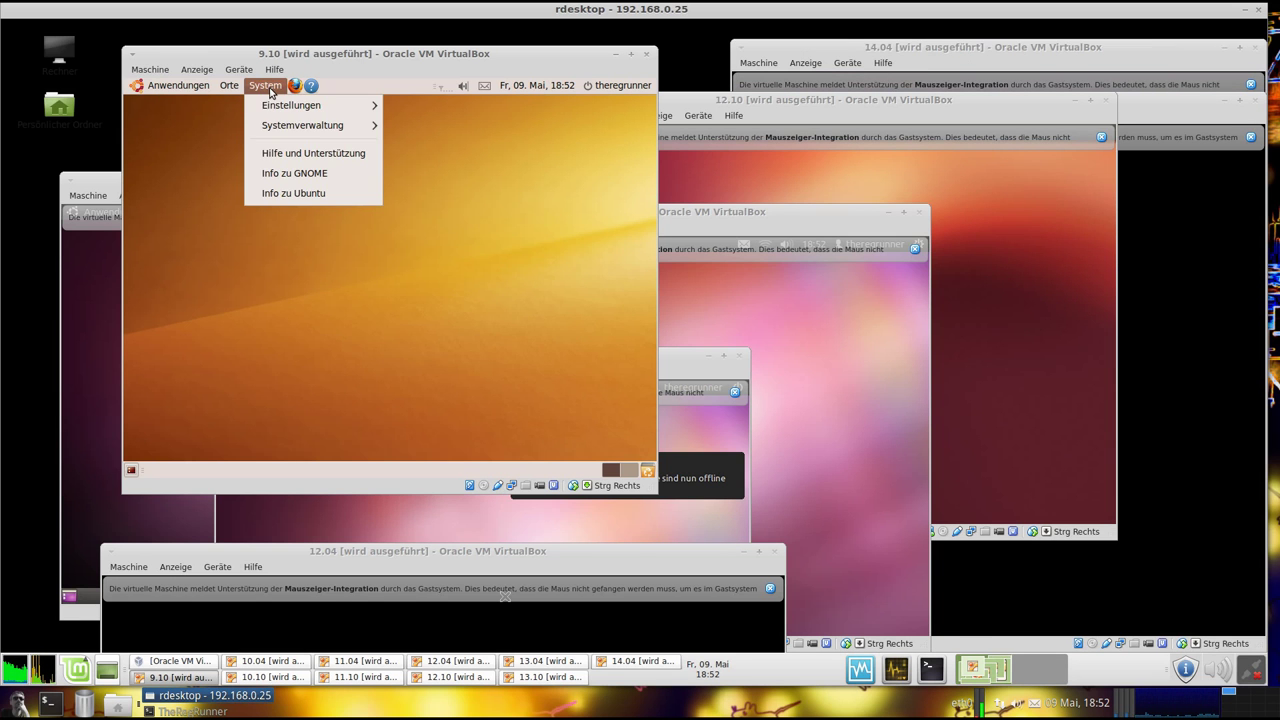
pyautogui.moveTo(285, 121)
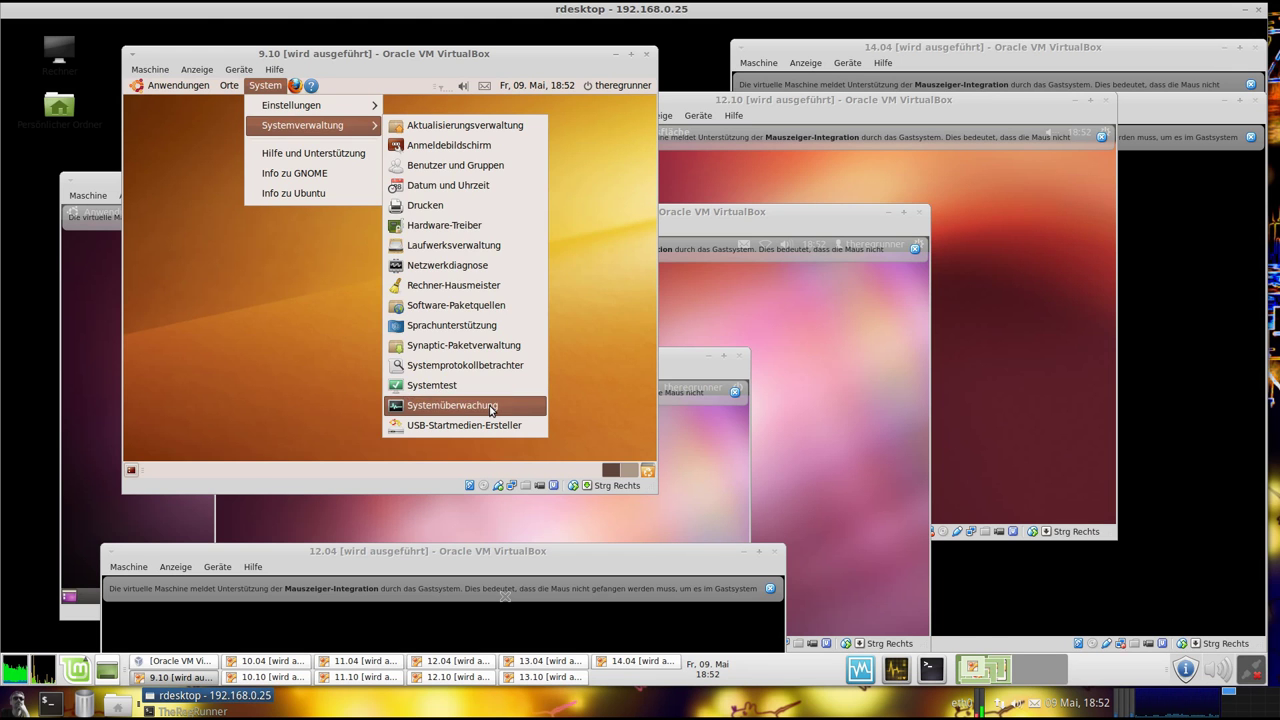
pyautogui.click(492, 405)
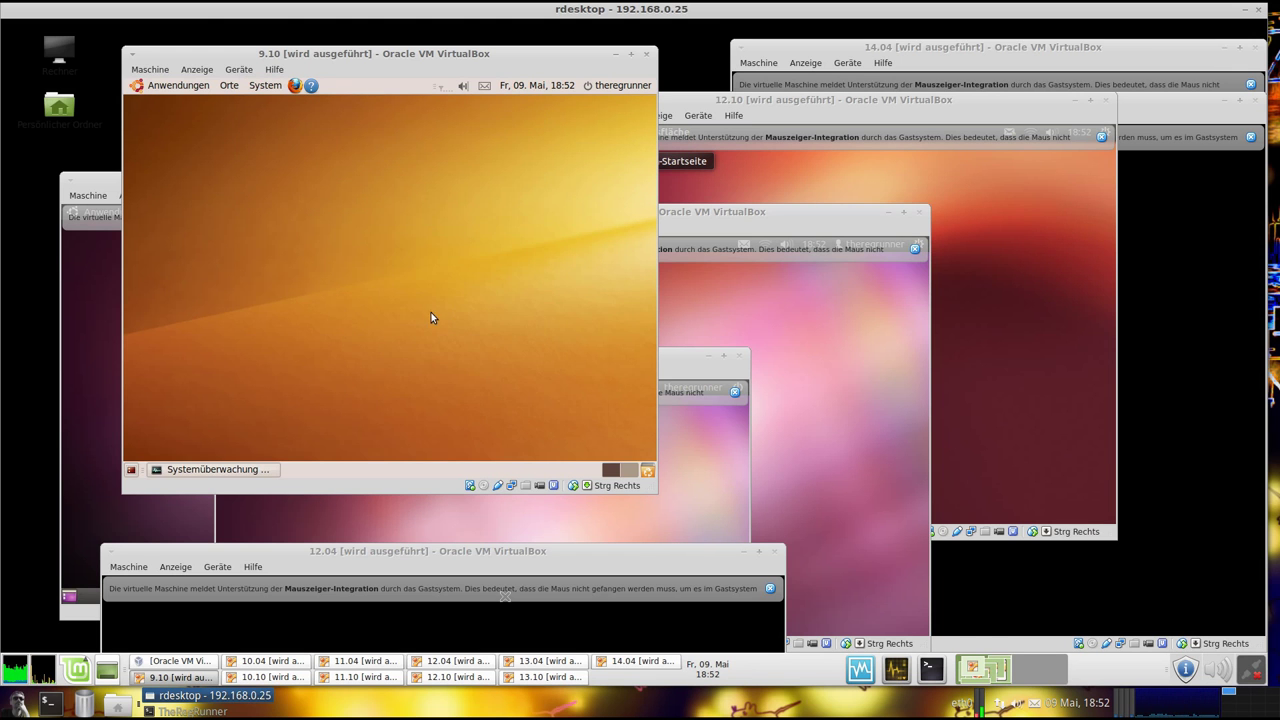
pyautogui.moveTo(456, 113); pyautogui.dragTo(443, 113)
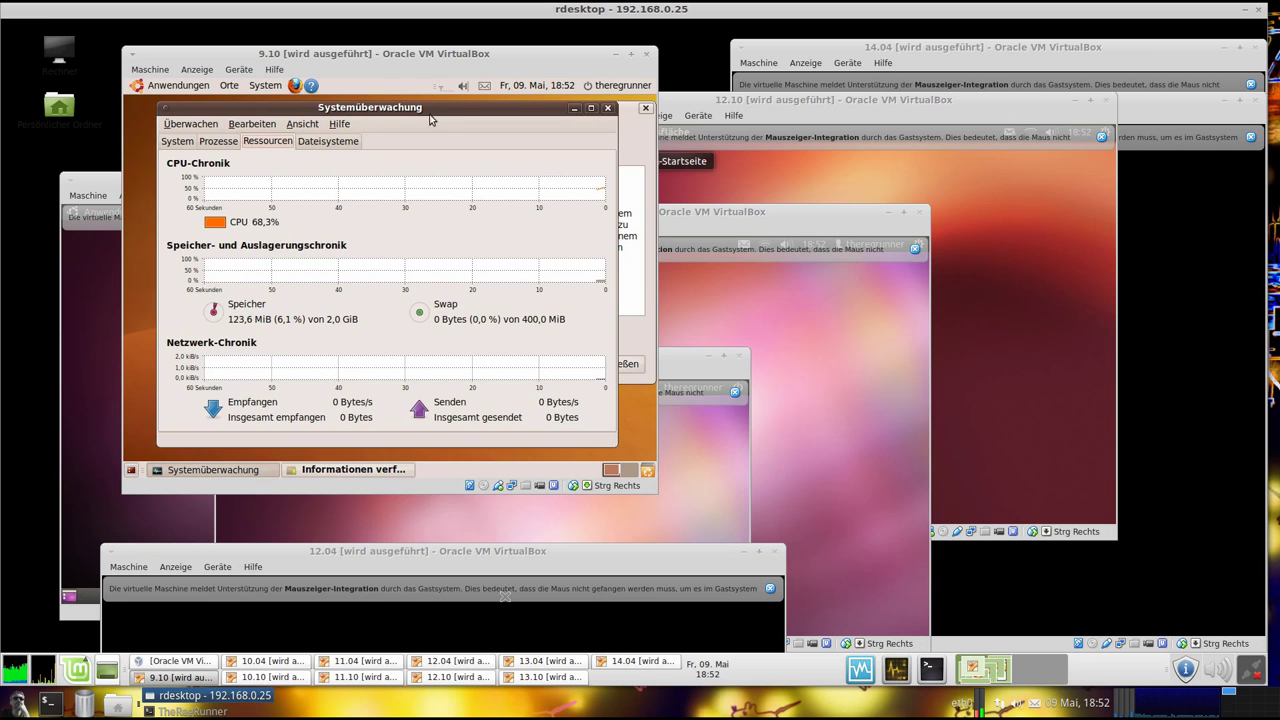
# View the Ubuntu 9.10 details on the System tab, minimize System Monitor, and close the language-support notice
pyautogui.click(178, 142)
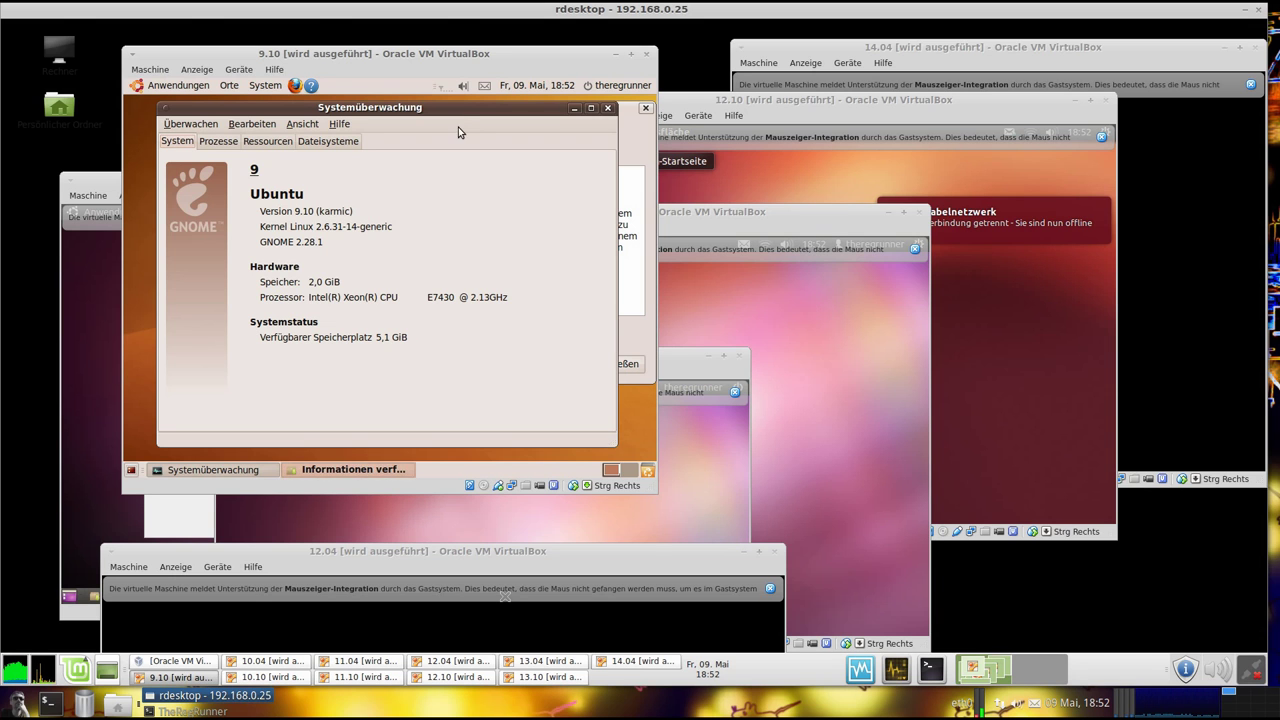
pyautogui.moveTo(452, 117); pyautogui.dragTo(447, 117)
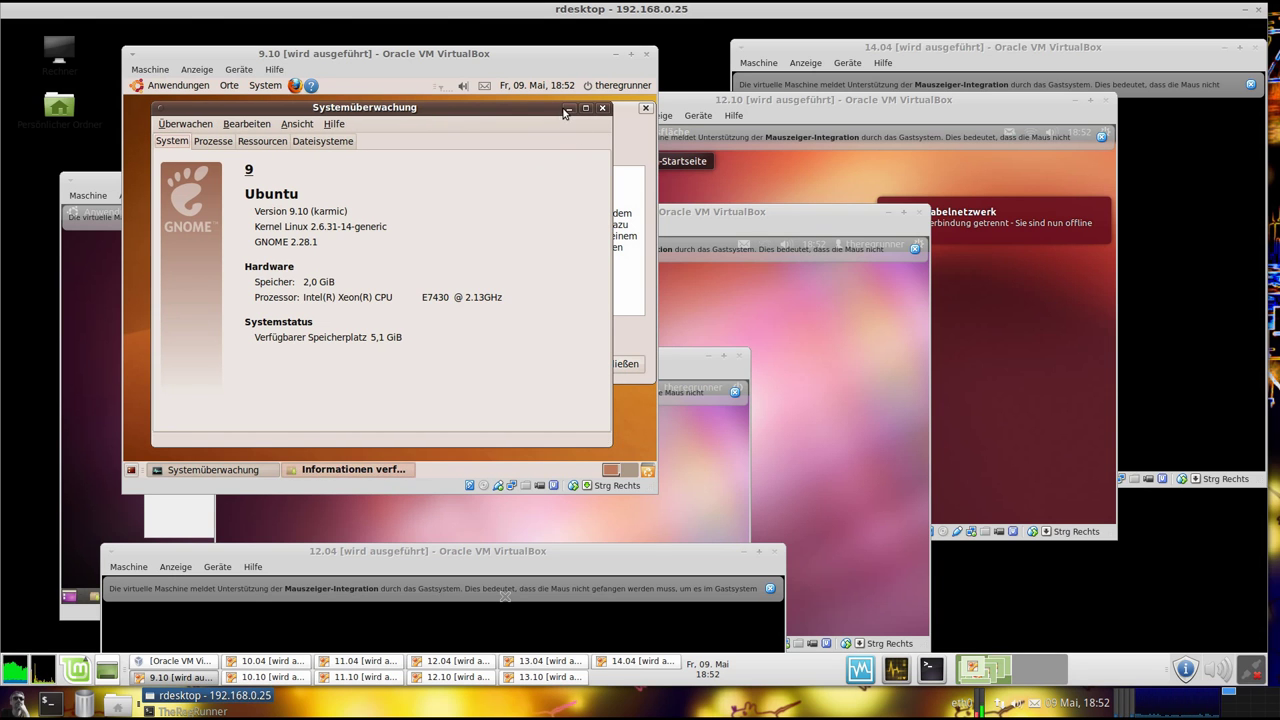
pyautogui.moveTo(534, 115); pyautogui.dragTo(517, 112)
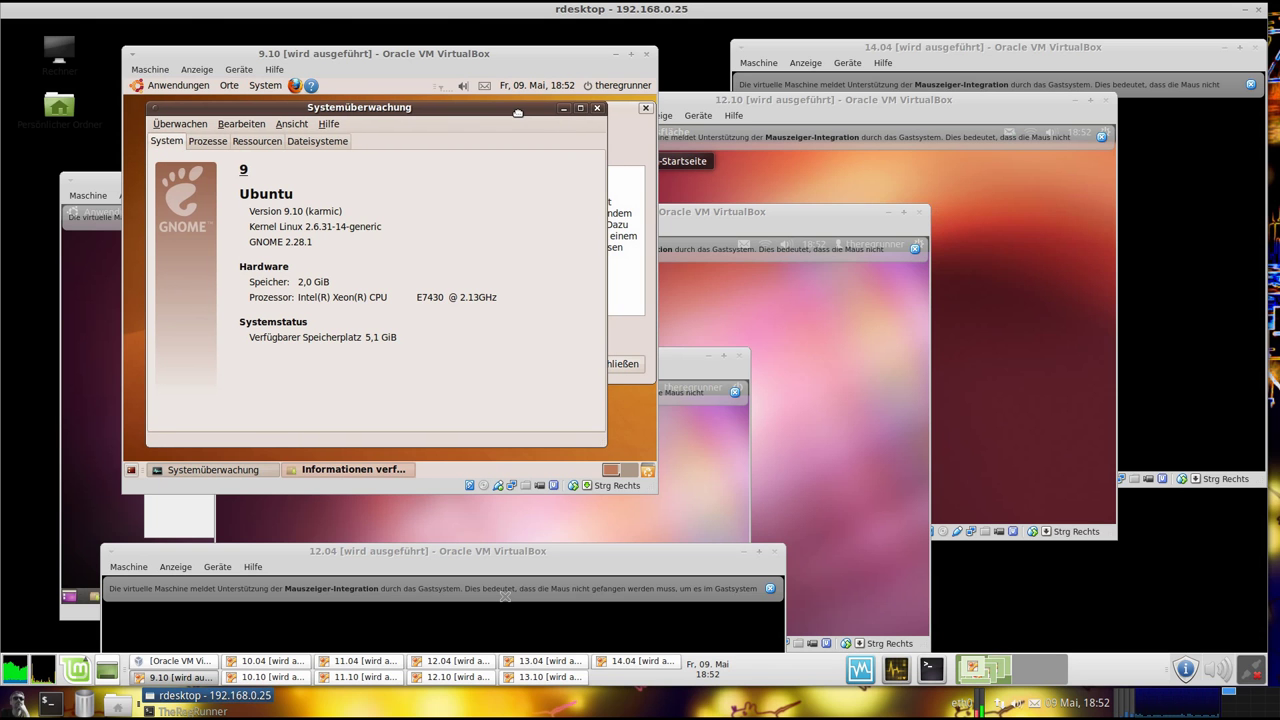
pyautogui.click(561, 113)
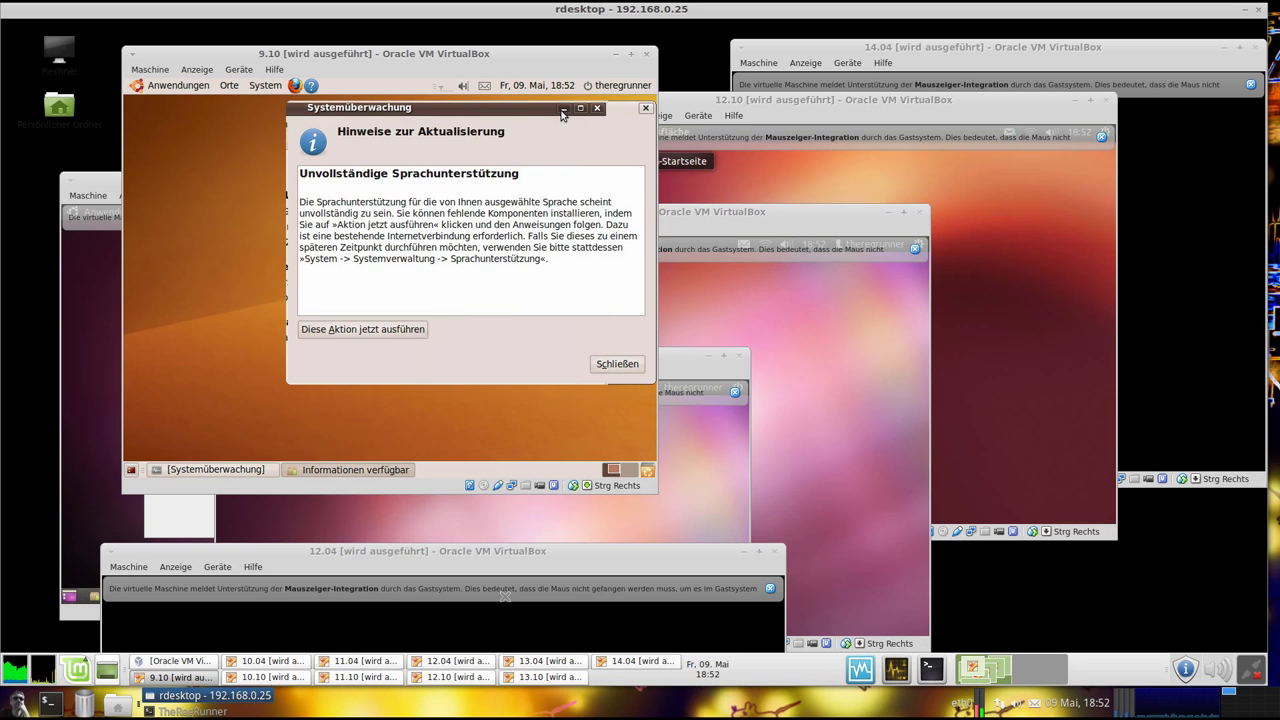
pyautogui.moveTo(548, 113); pyautogui.dragTo(487, 123)
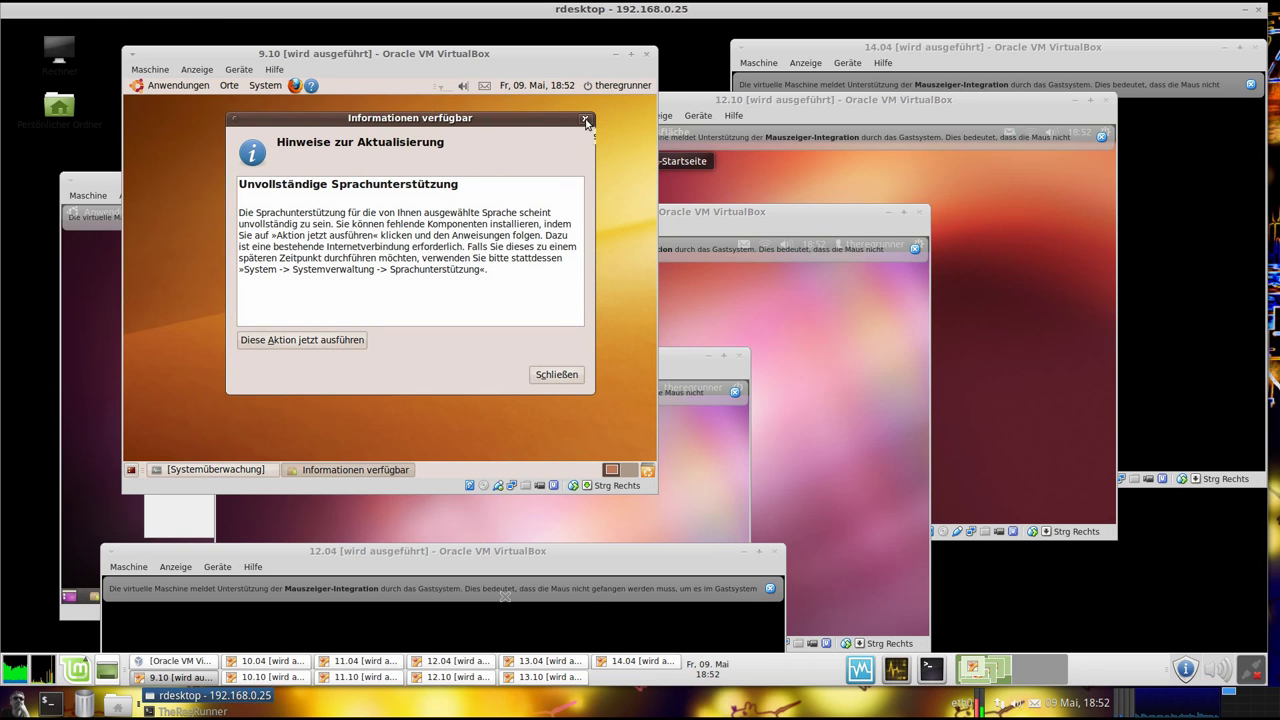
pyautogui.click(586, 120)
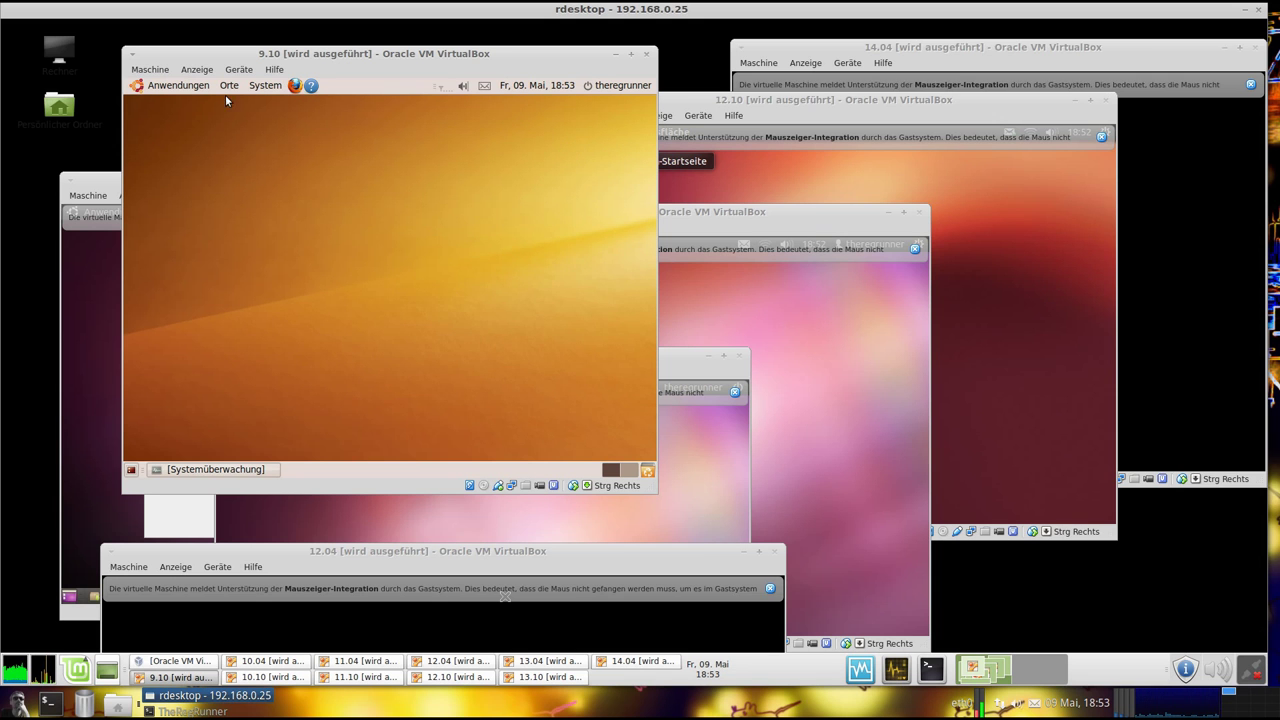
# Browse the 9.10 guest's user session menu and Anwendungen menu, then close them
pyautogui.moveTo(276, 53); pyautogui.dragTo(281, 50)
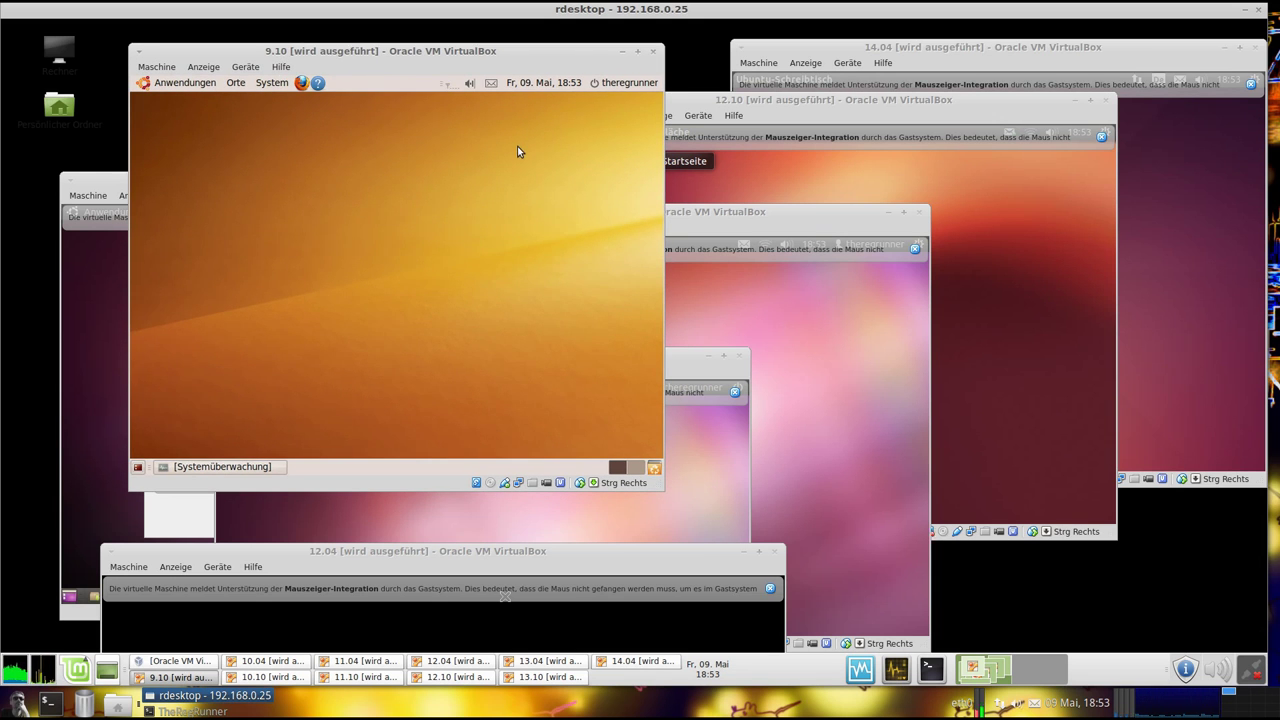
pyautogui.click(616, 83)
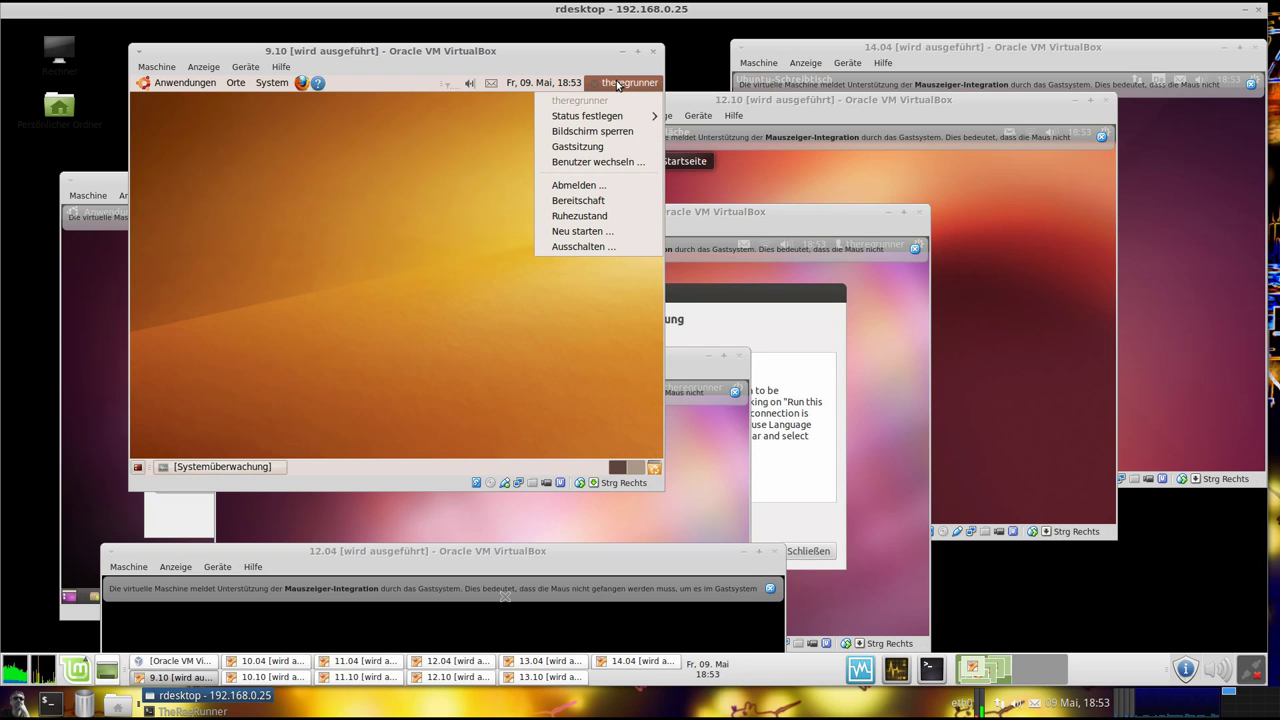
pyautogui.click(271, 88)
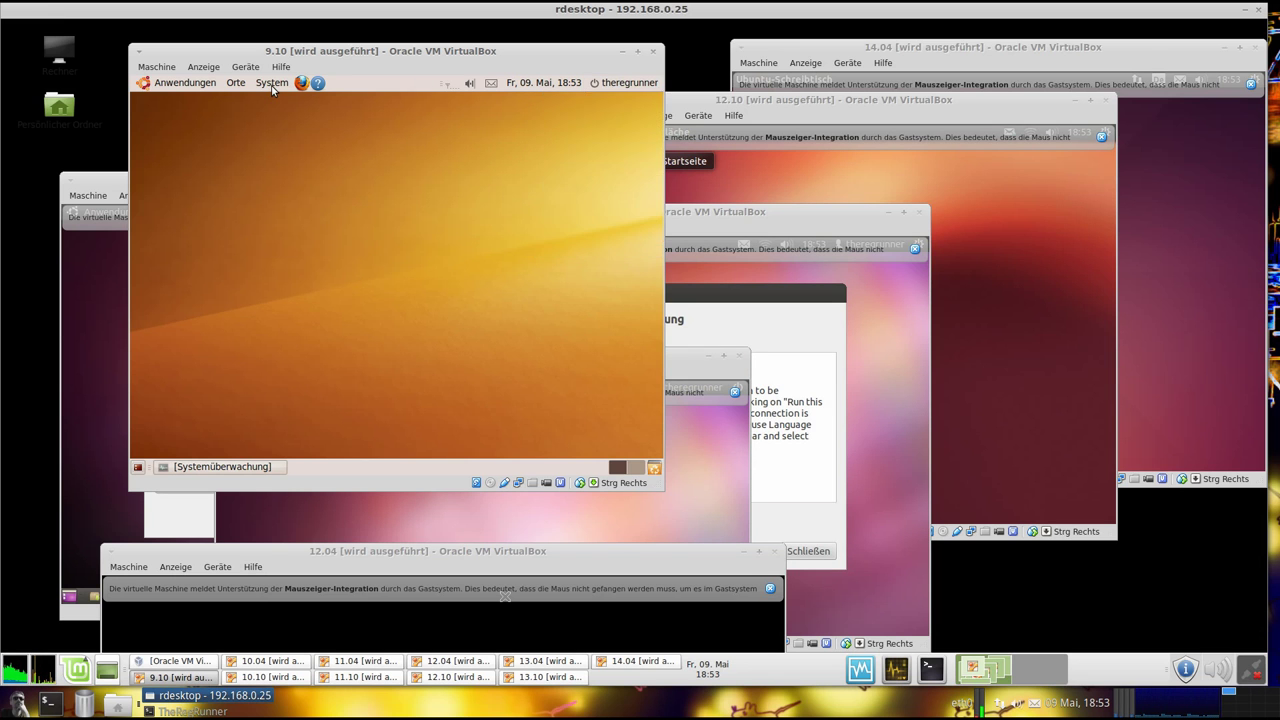
pyautogui.click(191, 85)
pyautogui.moveTo(201, 140)
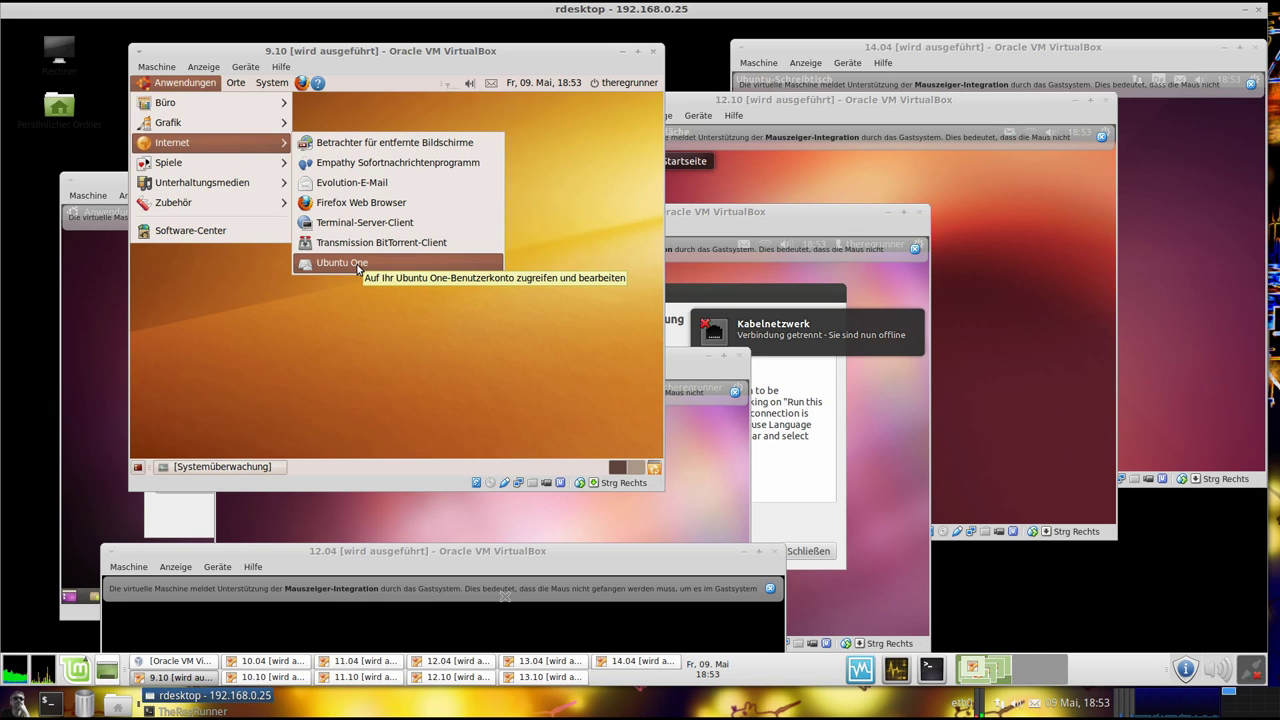
pyautogui.click(393, 323)
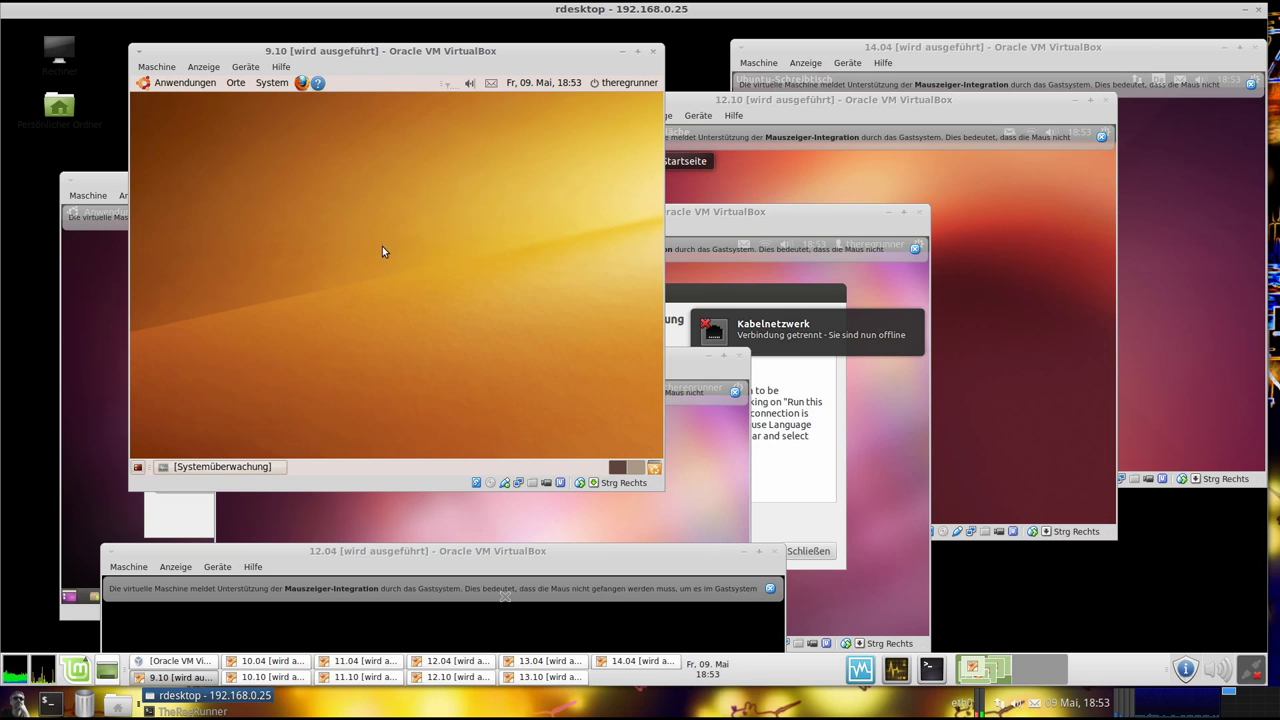
# Launch and close the Taschenrechner from Anwendungen > Zubehör, then reopen the Anwendungen menu
pyautogui.click(200, 83)
pyautogui.moveTo(202, 196)
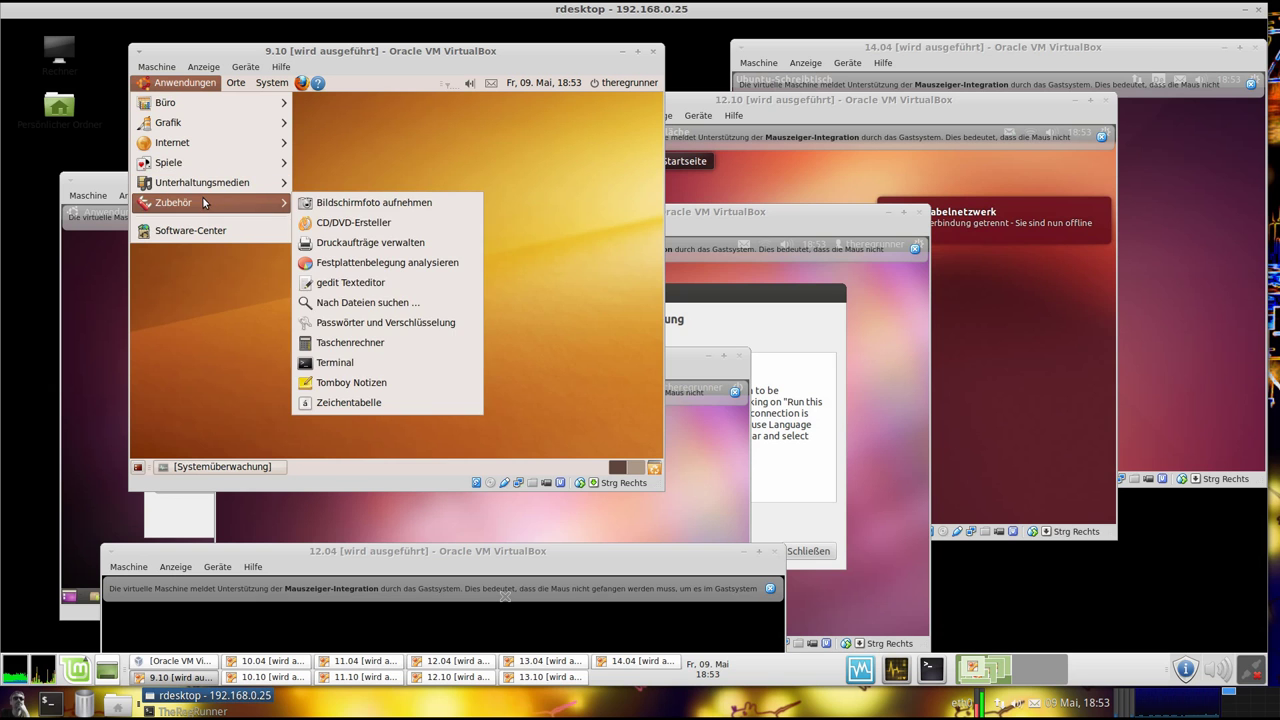
pyautogui.click(349, 349)
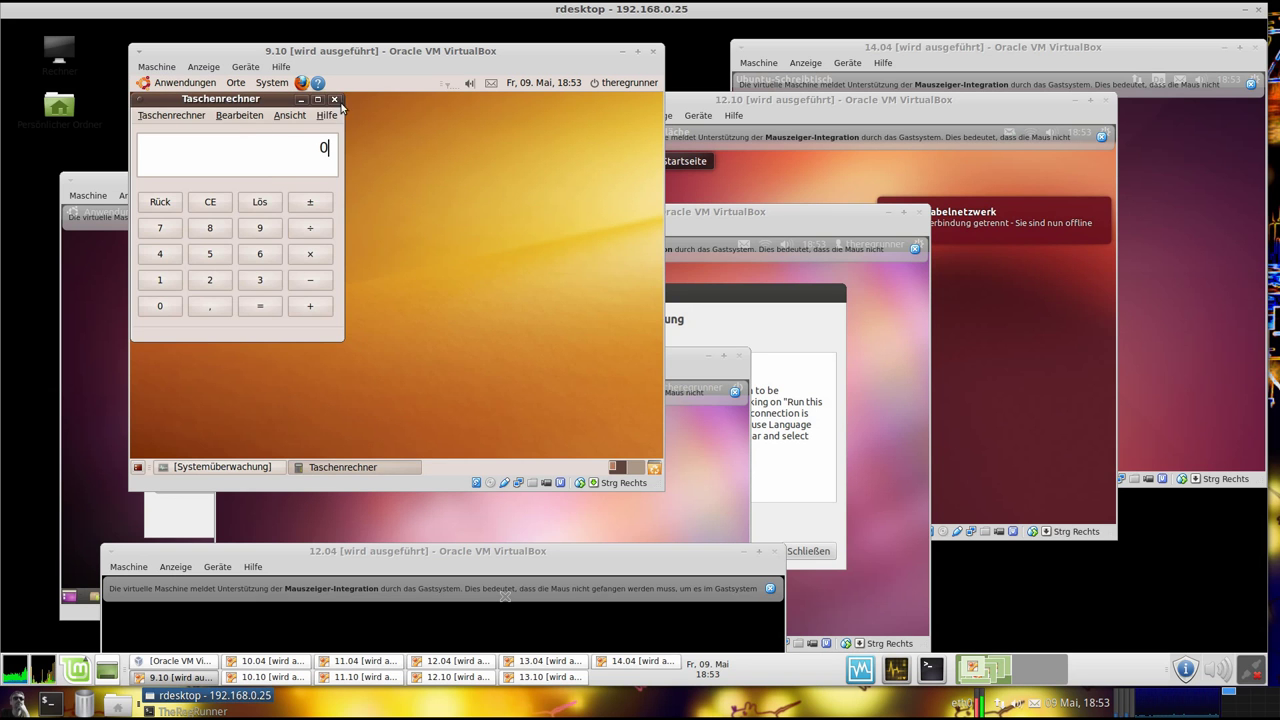
pyautogui.click(334, 99)
pyautogui.click(185, 84)
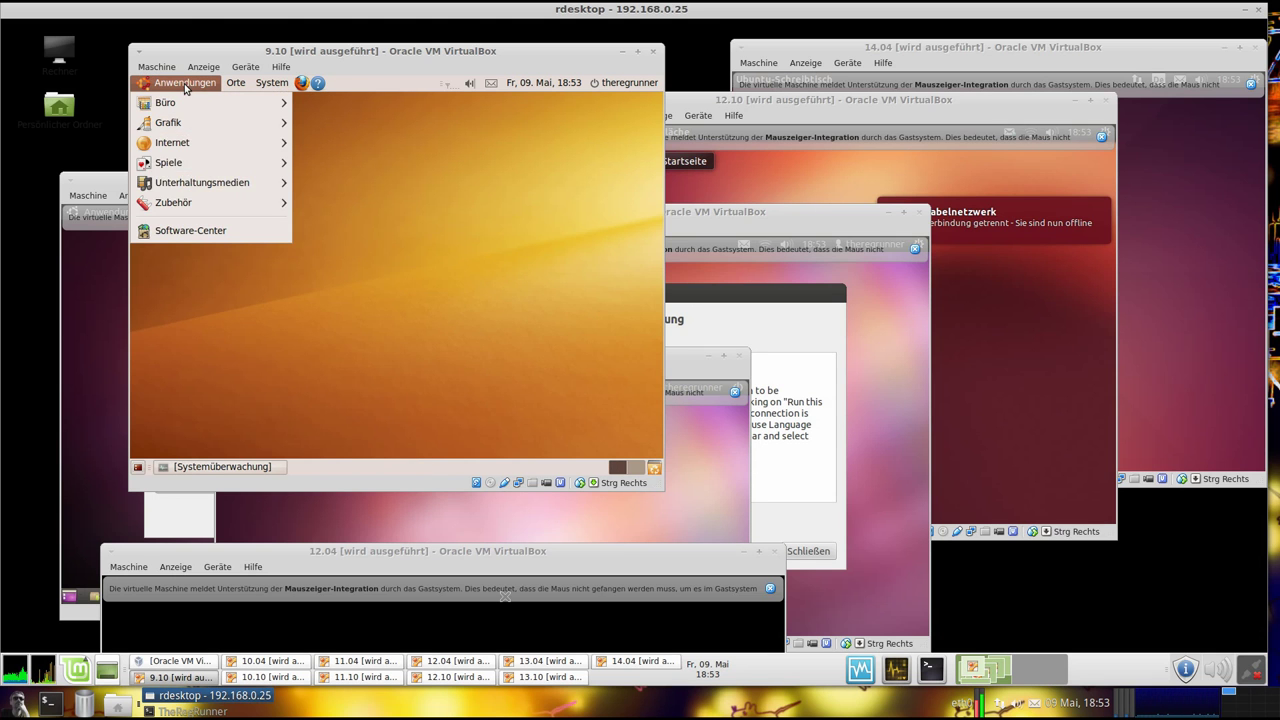
# Launch the Terminal from Zubehör in the 9.10 guest and focus it
pyautogui.moveTo(232, 212)
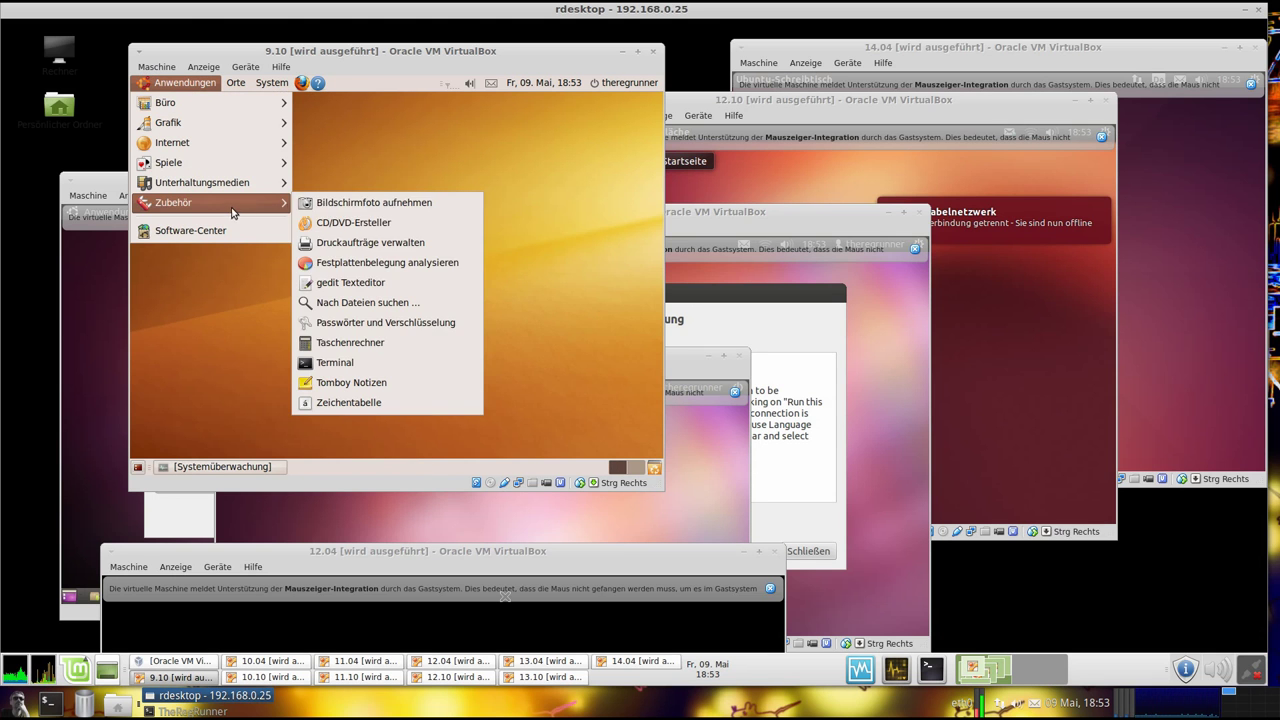
pyautogui.click(364, 362)
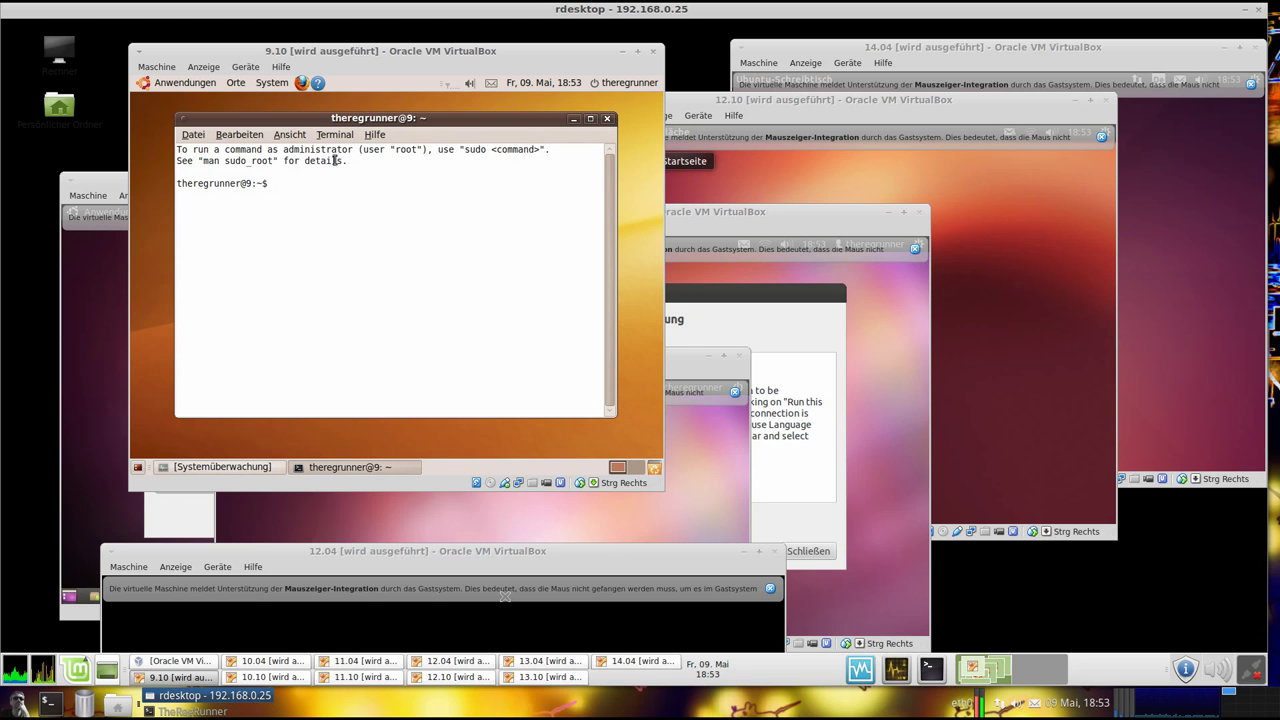
pyautogui.moveTo(356, 160); pyautogui.dragTo(170, 155)
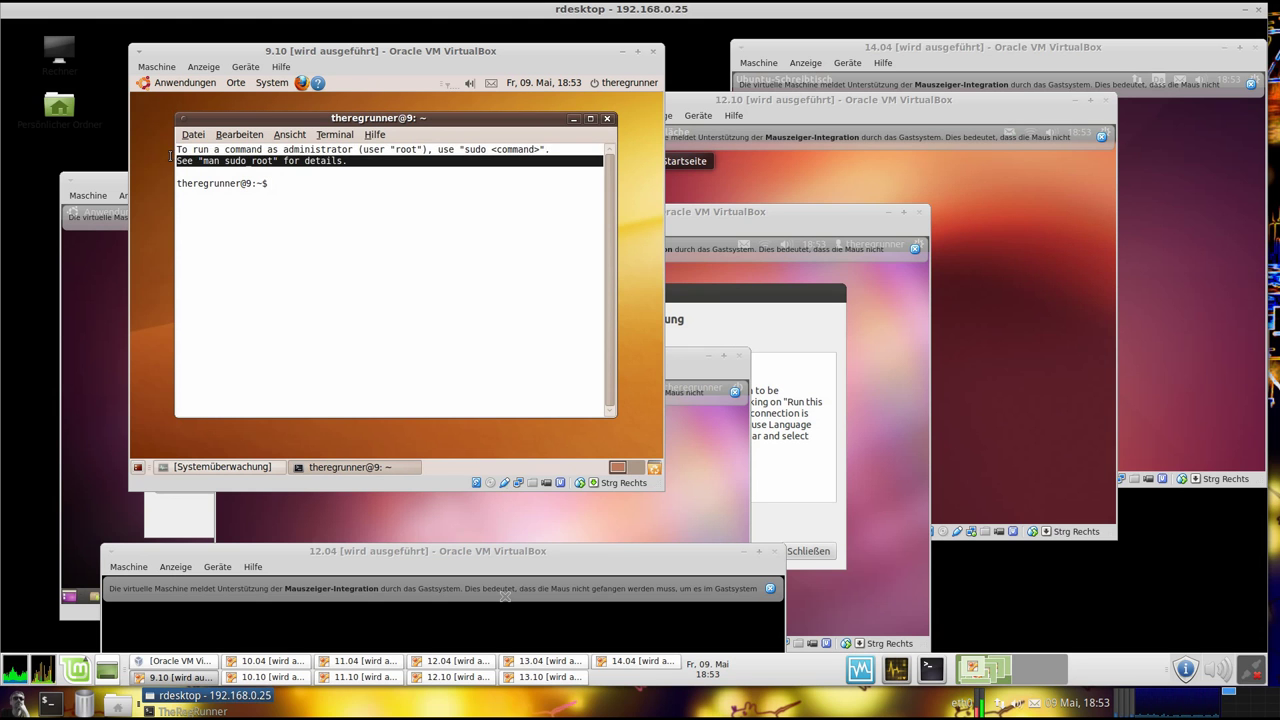
pyautogui.click(309, 180)
# Run uname -a and lsb_release -a, showing kernel 2.6.31-14-generic and Ubuntu 9.10 karmic
pyautogui.write('uname')
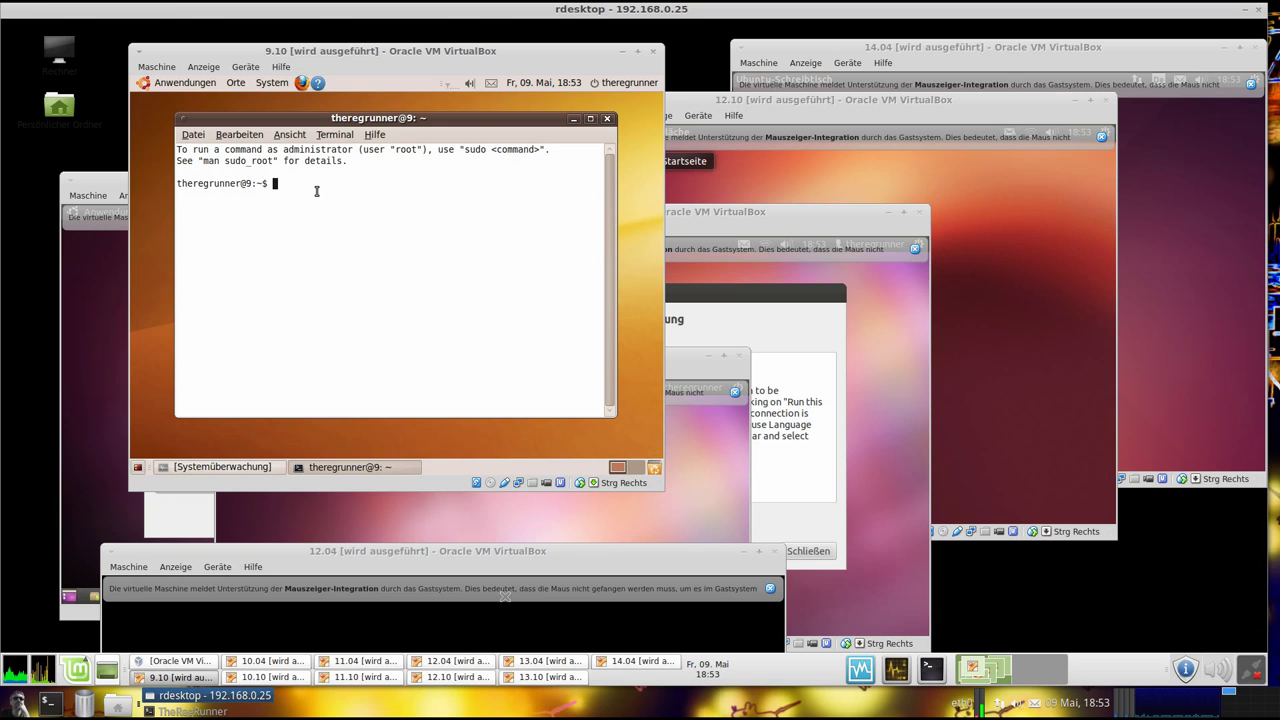
pyautogui.write(' -a')
pyautogui.press('Return')
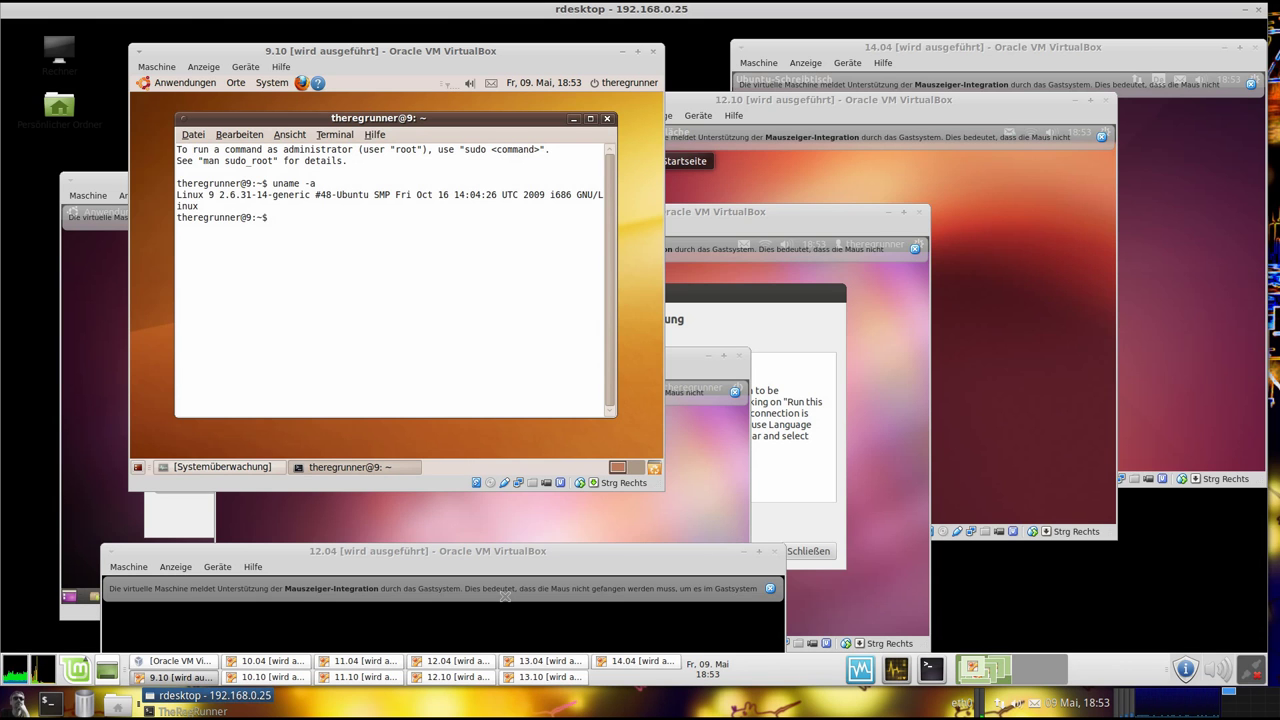
pyautogui.write('lsb_release -a')
pyautogui.press('Return')
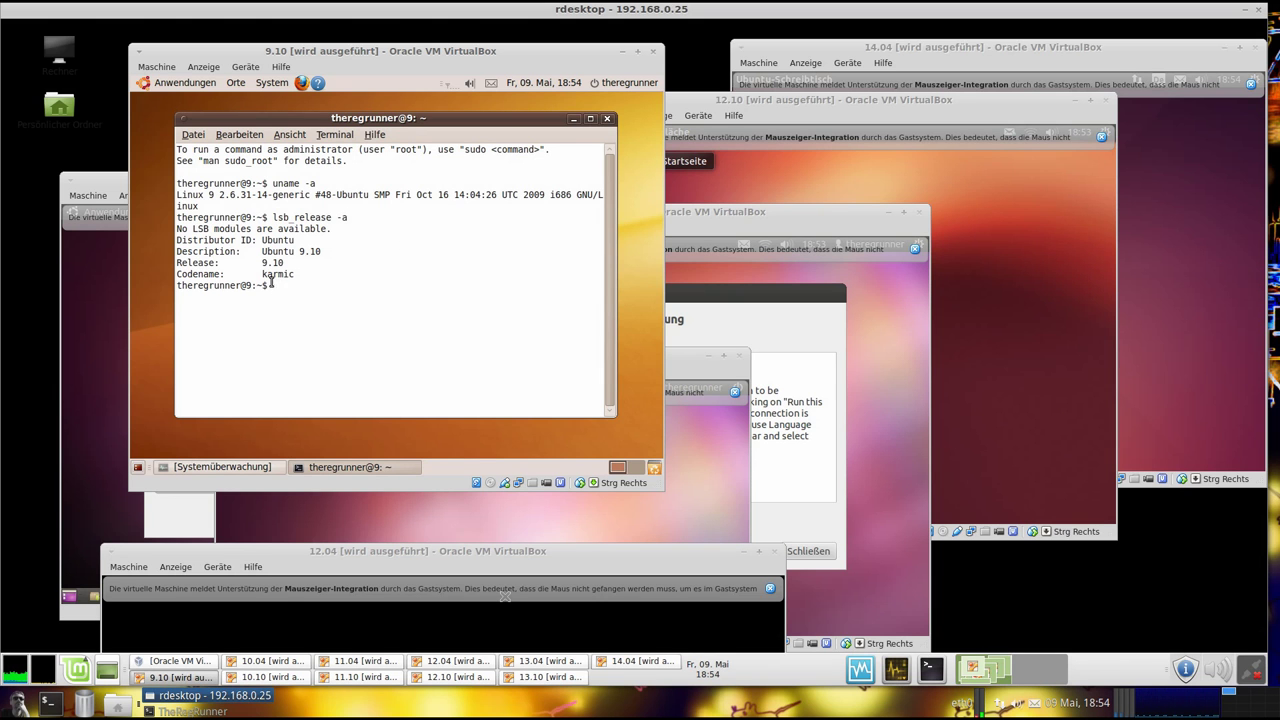
pyautogui.moveTo(303, 278); pyautogui.dragTo(220, 170)
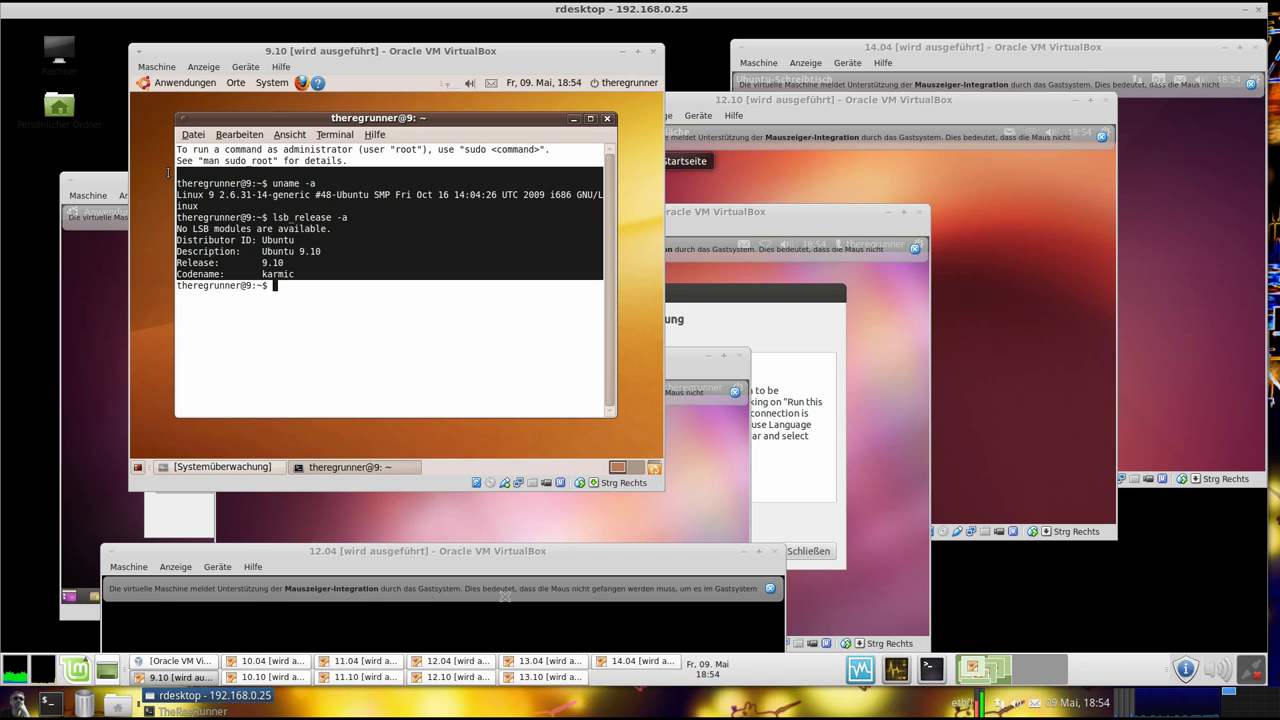
pyautogui.click(292, 285)
pyautogui.moveTo(362, 118); pyautogui.dragTo(363, 121)
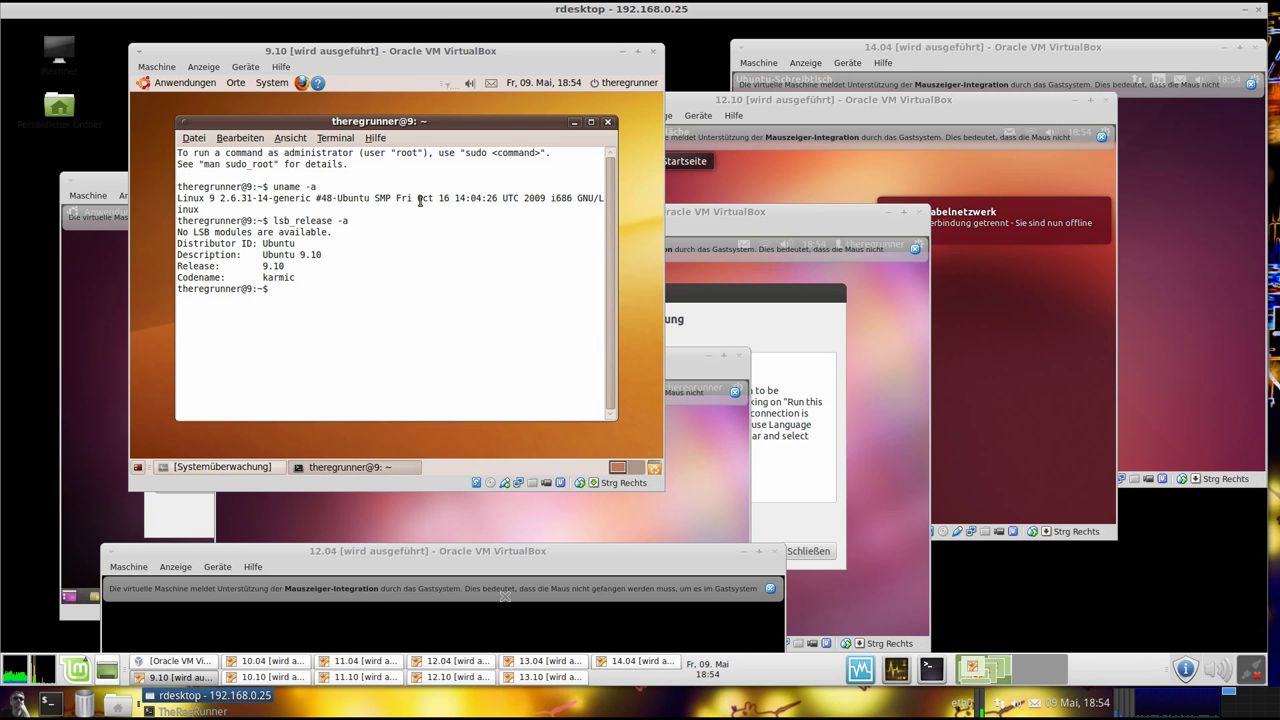
# Minimize the 9.10 window, raise 10.10, and close its language-support and mouse-integration notices
pyautogui.click(622, 51)
pyautogui.click(381, 182)
pyautogui.moveTo(398, 181); pyautogui.dragTo(419, 77)
pyautogui.click(369, 162)
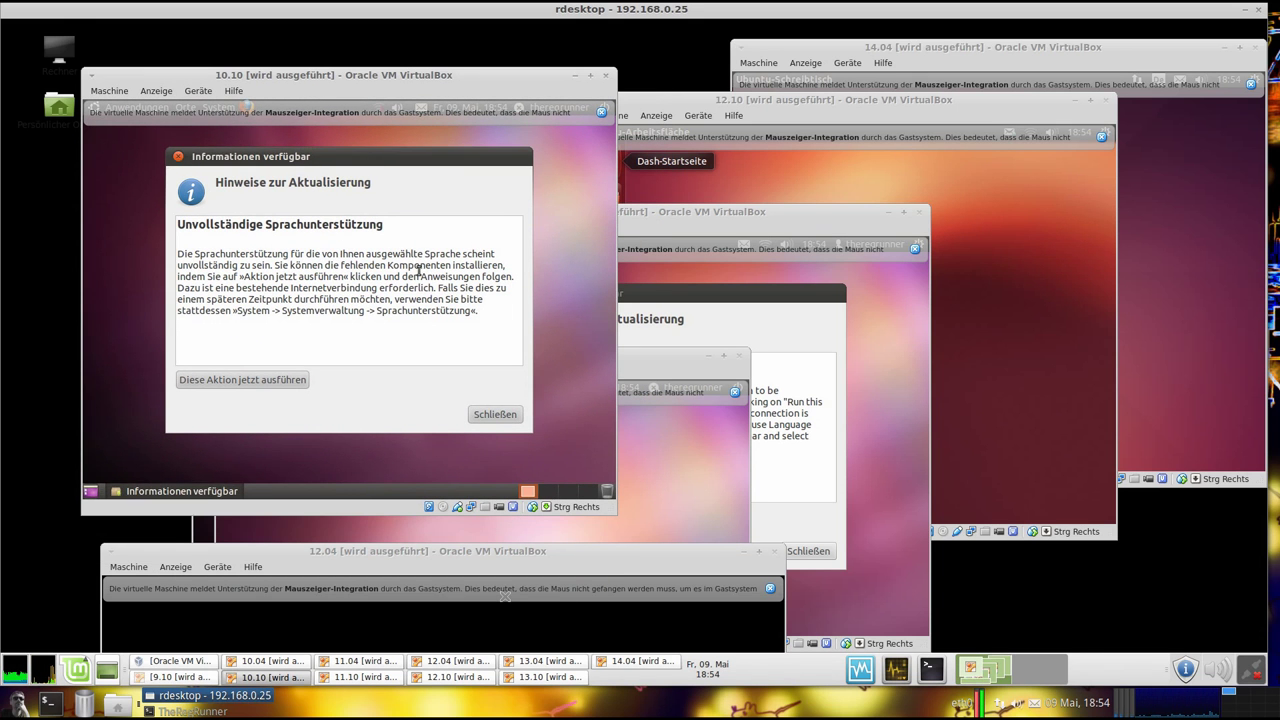
pyautogui.click(489, 414)
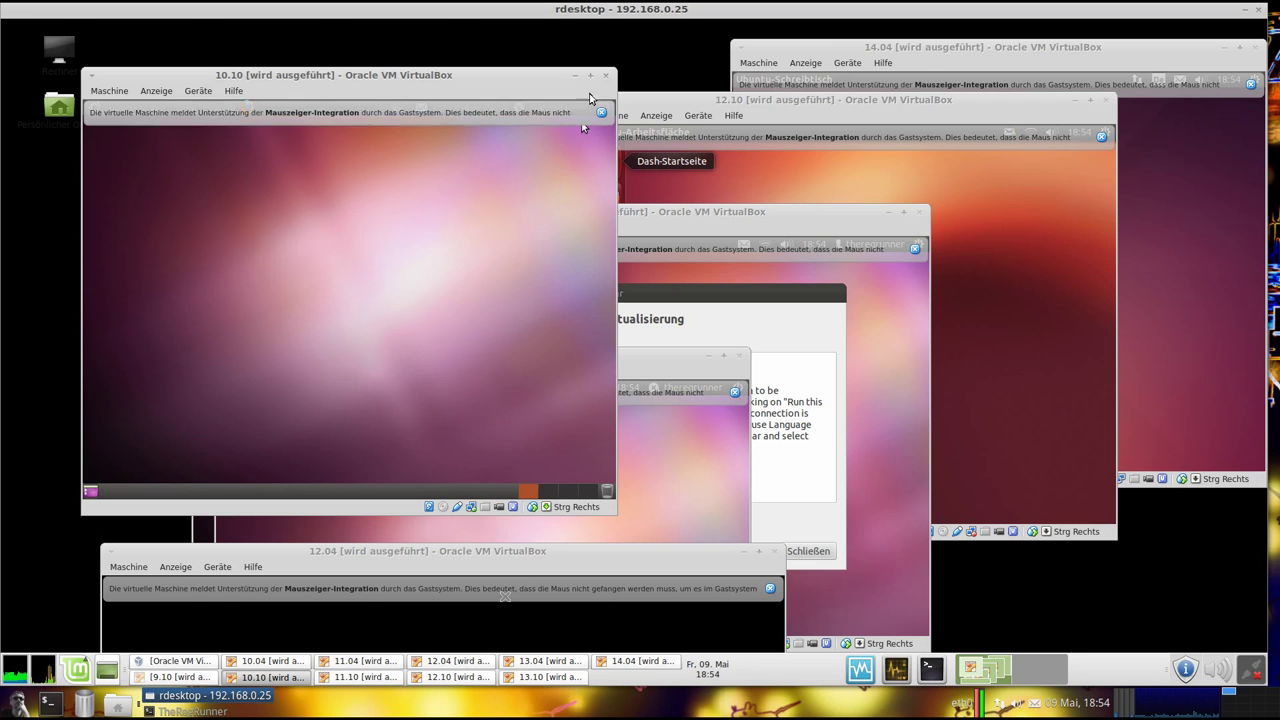
pyautogui.click(601, 111)
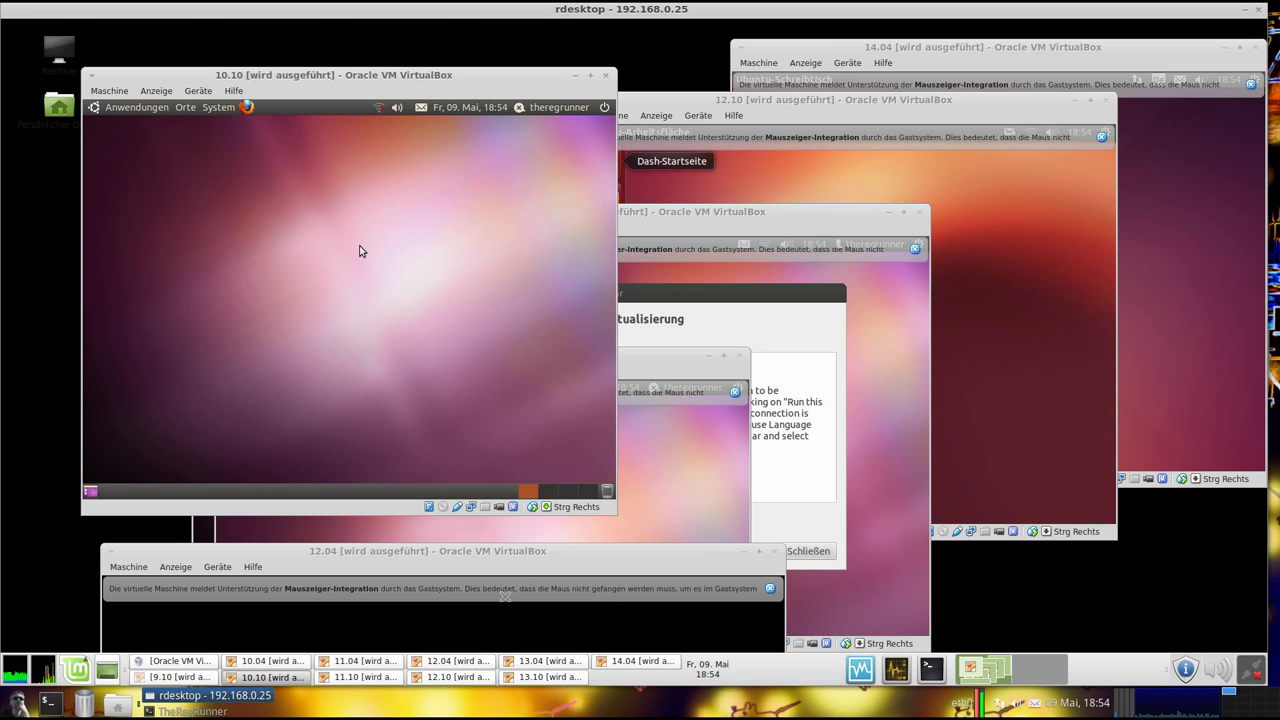
# Look through the 10.10 guest's System menu, then minimize the 10.10 window
pyautogui.click(219, 108)
pyautogui.moveTo(236, 148)
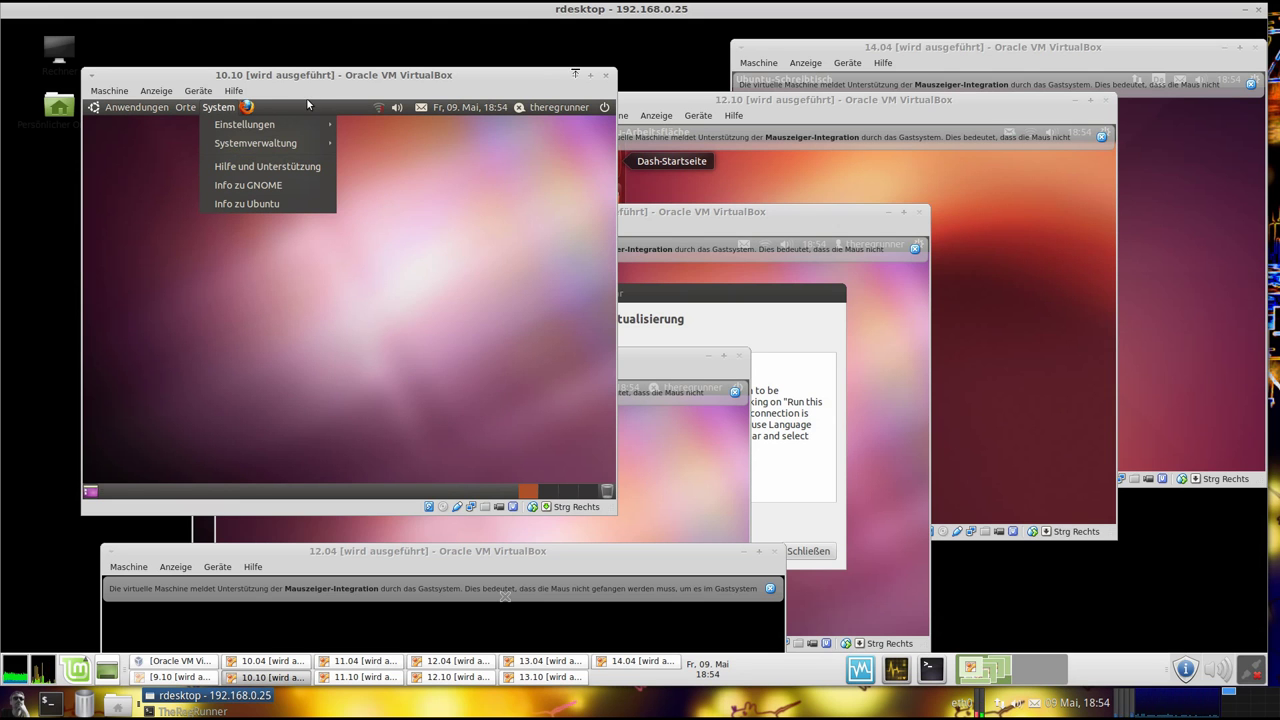
pyautogui.click(576, 76)
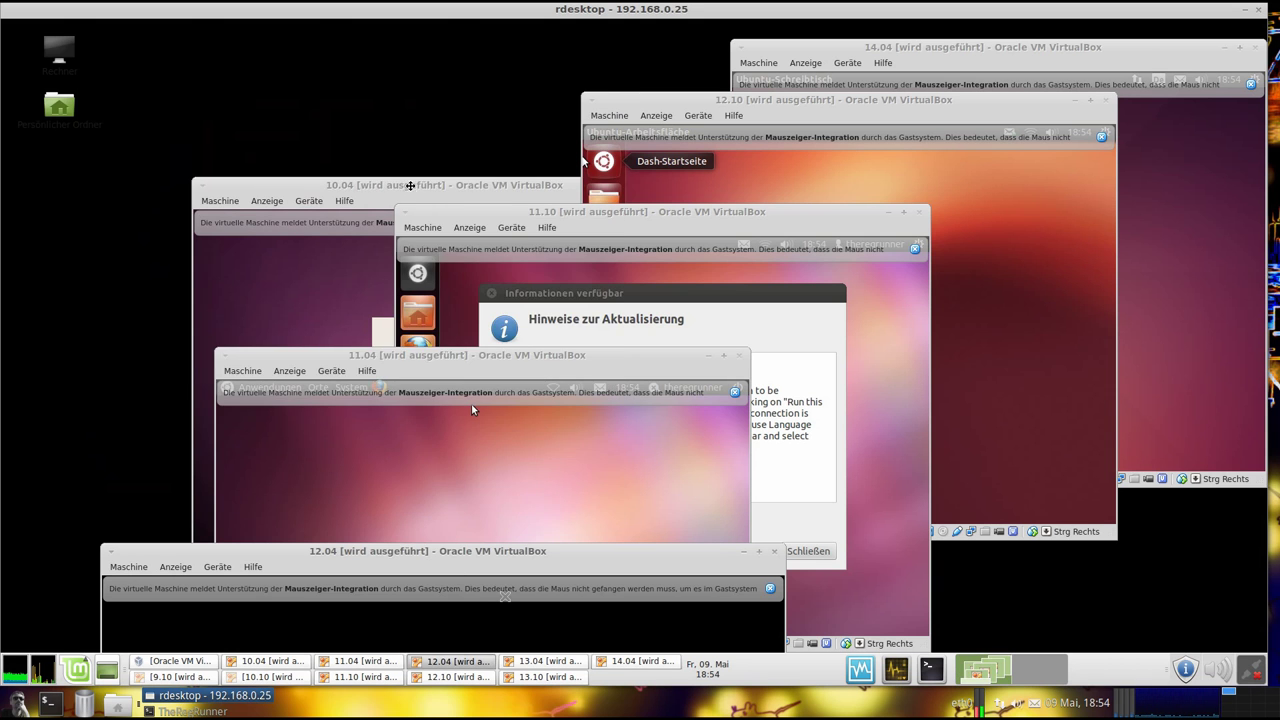
# Raise the 10.04 VM window, move it to the top left and dismiss the mouse-integration notice
pyautogui.click(426, 184)
pyautogui.moveTo(426, 182); pyautogui.dragTo(322, 66)
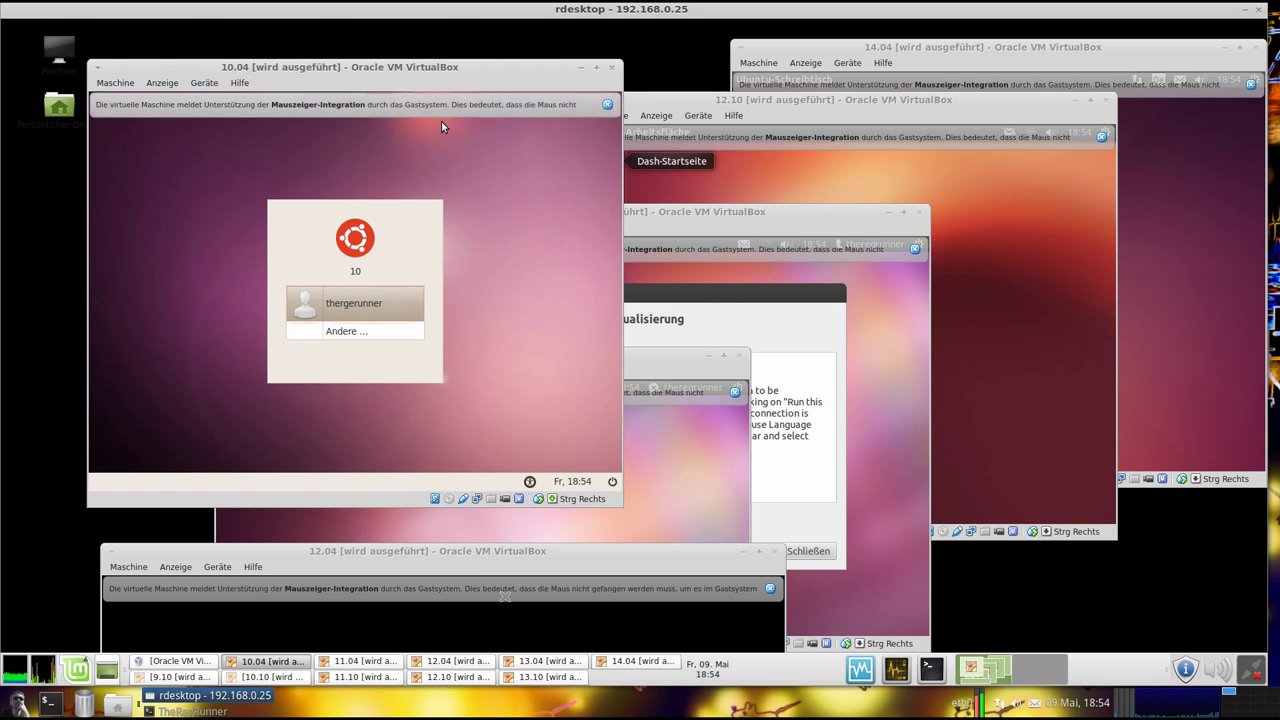
pyautogui.click(608, 105)
pyautogui.moveTo(247, 72); pyautogui.dragTo(265, 62)
# Log in to the 10.04 guest as the listed user with the account password
pyautogui.click(402, 292)
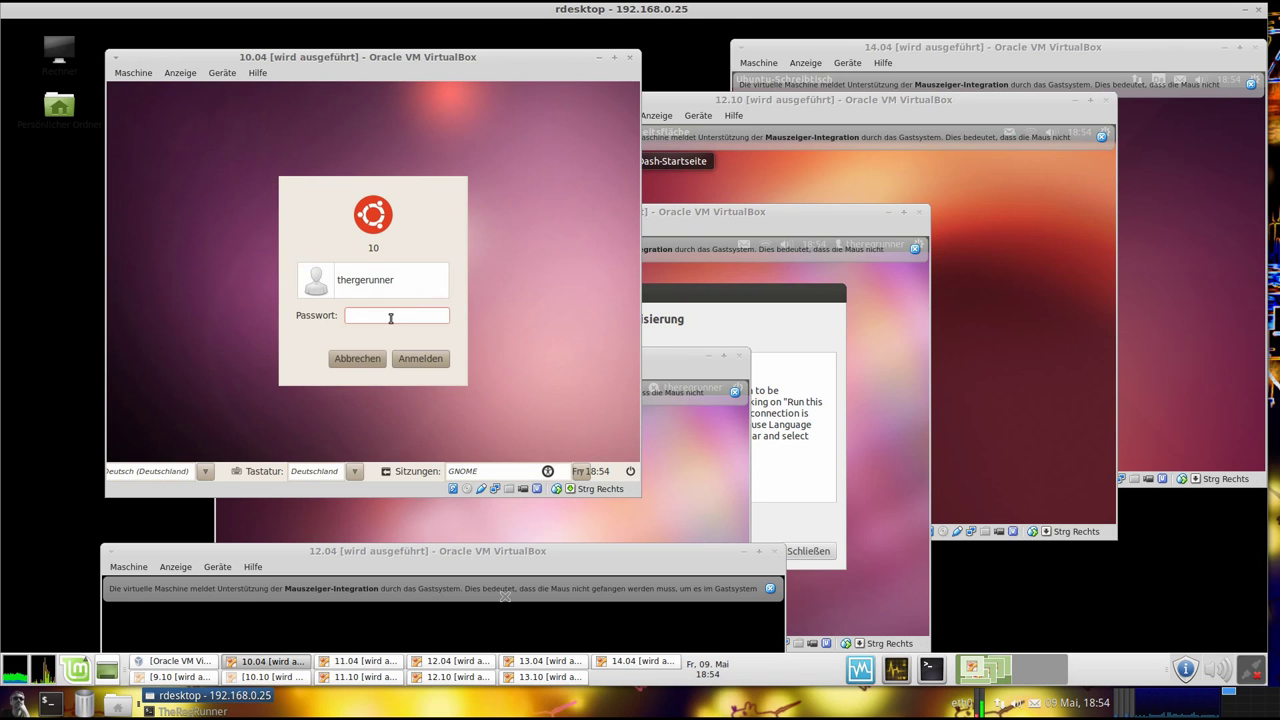
pyautogui.write('123')
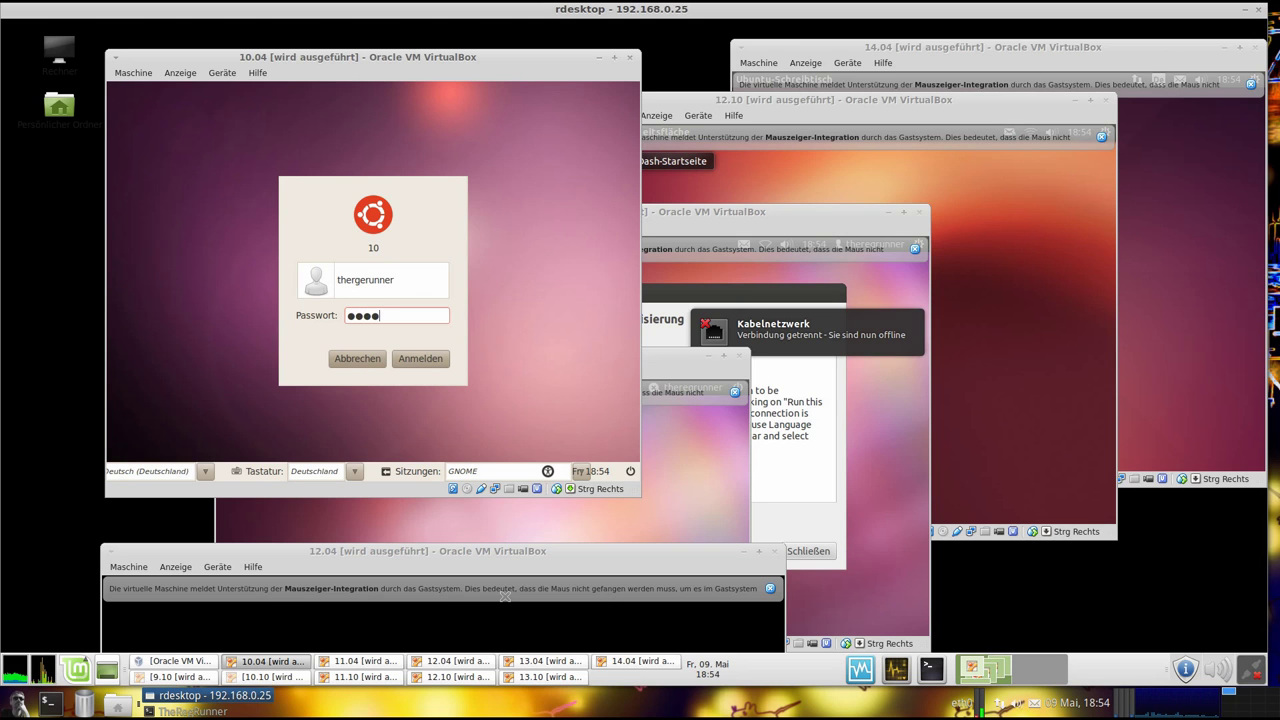
pyautogui.press('Return')
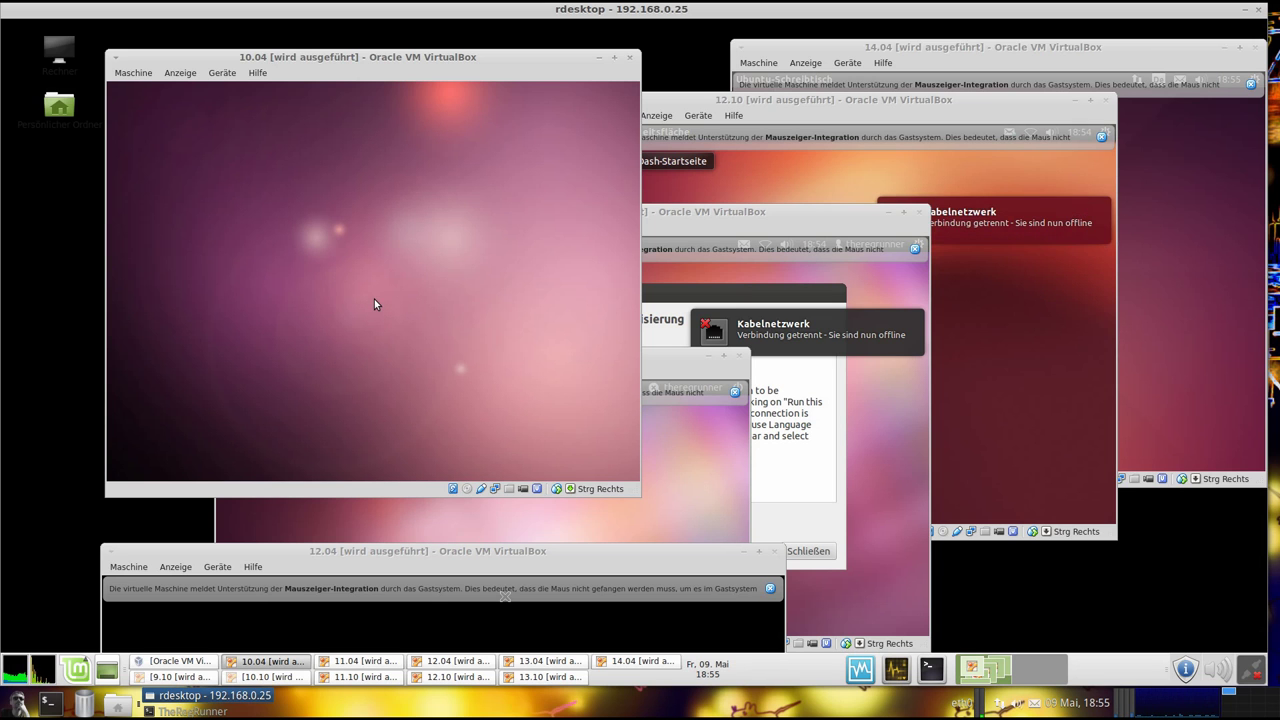
# Open the 10.04 System Monitor's System tab, showing lucid, kernel 2.6.32-38-generic and GNOME 2.30.2
pyautogui.moveTo(382, 58); pyautogui.dragTo(389, 51)
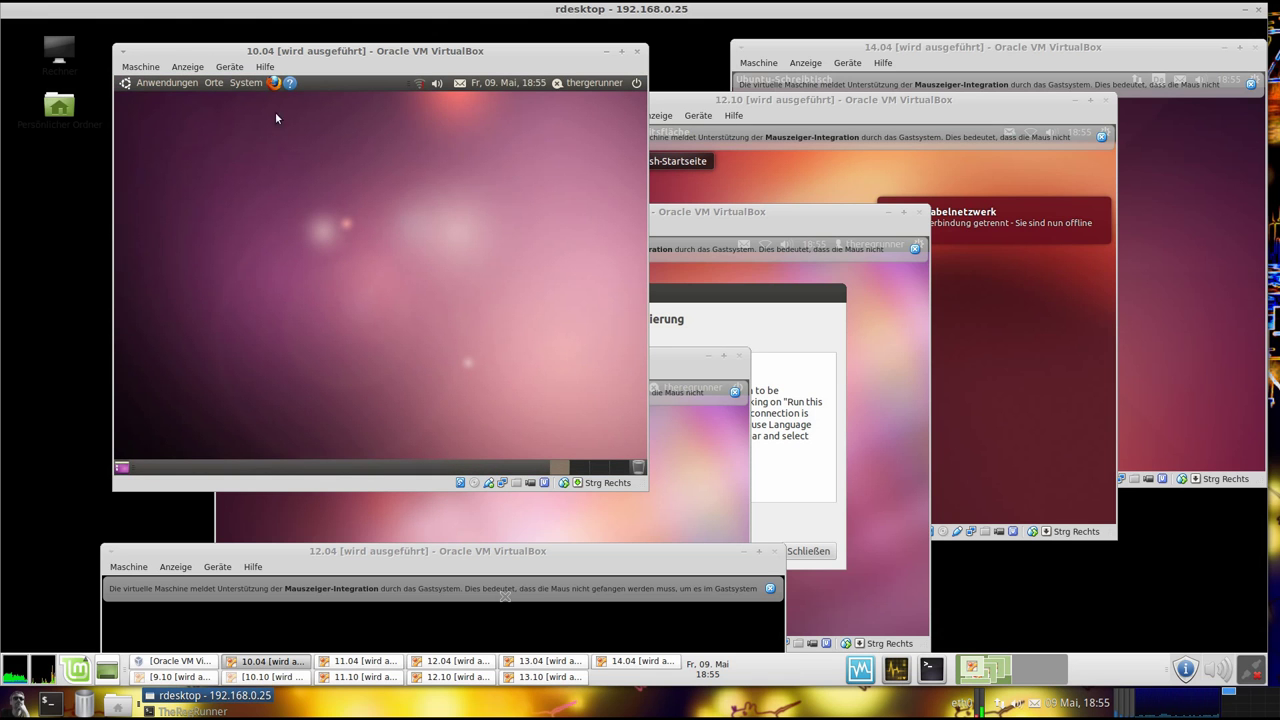
pyautogui.click(237, 83)
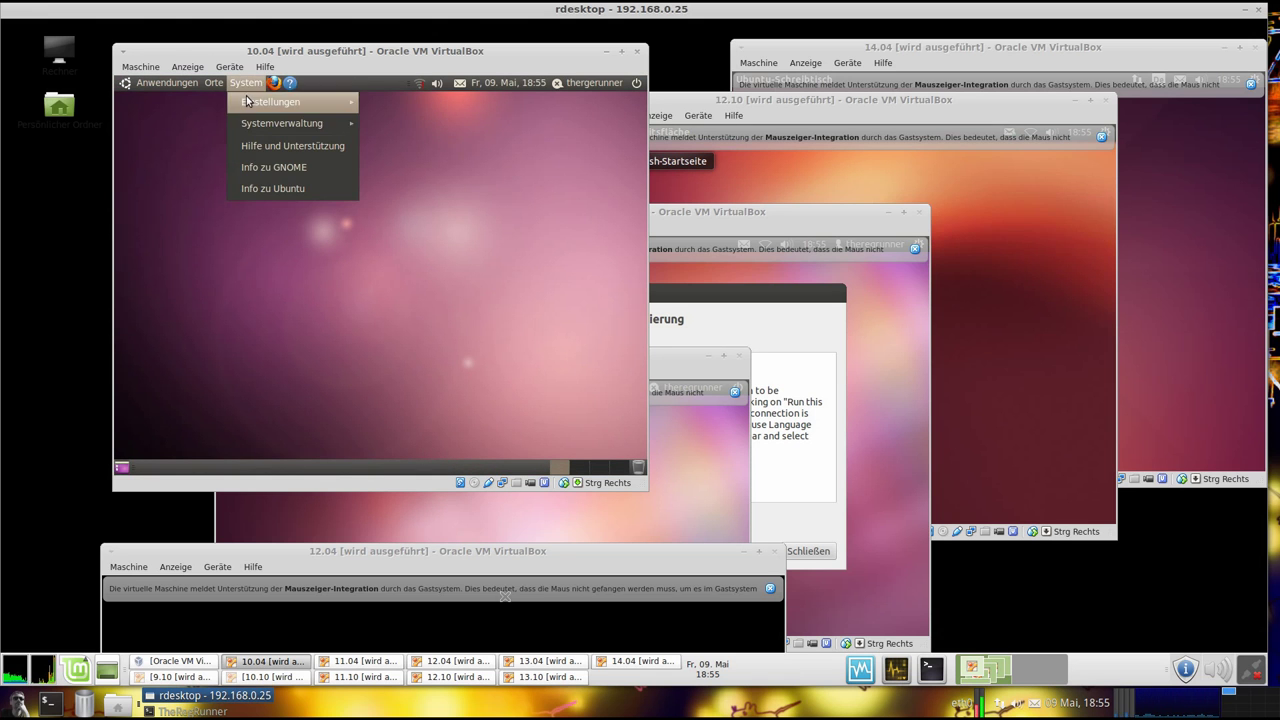
pyautogui.moveTo(250, 102)
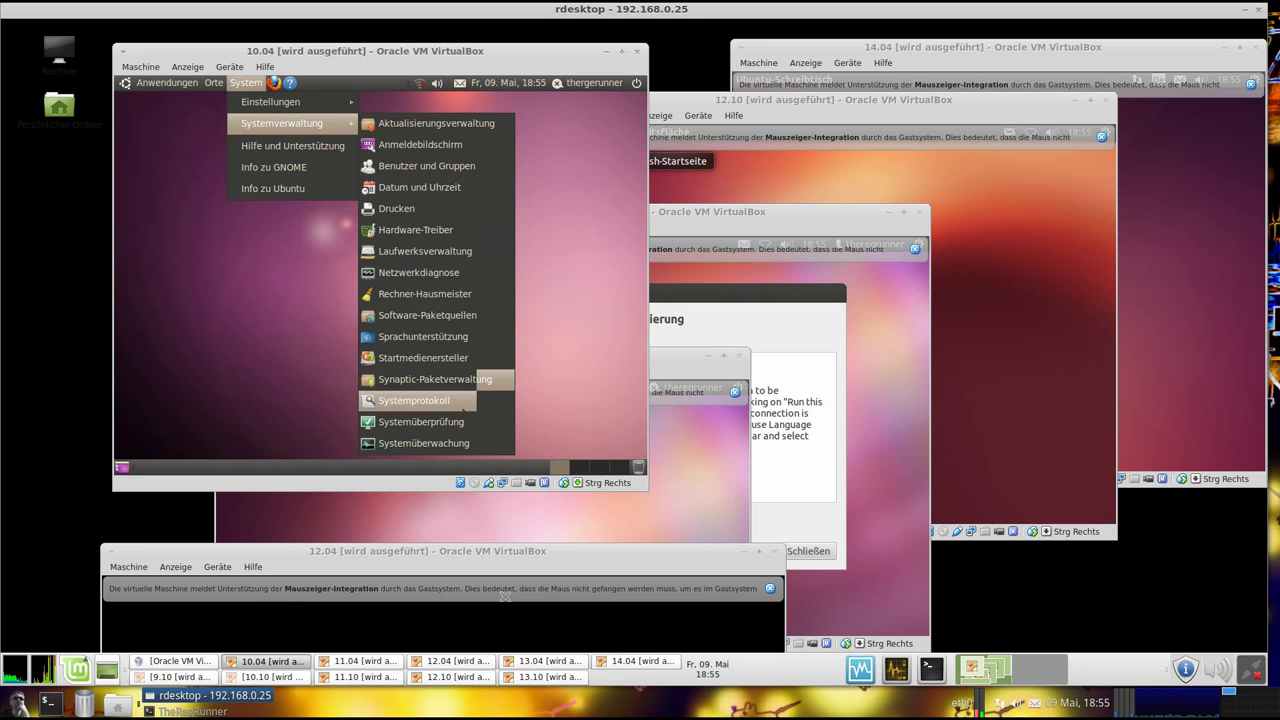
pyautogui.click(463, 443)
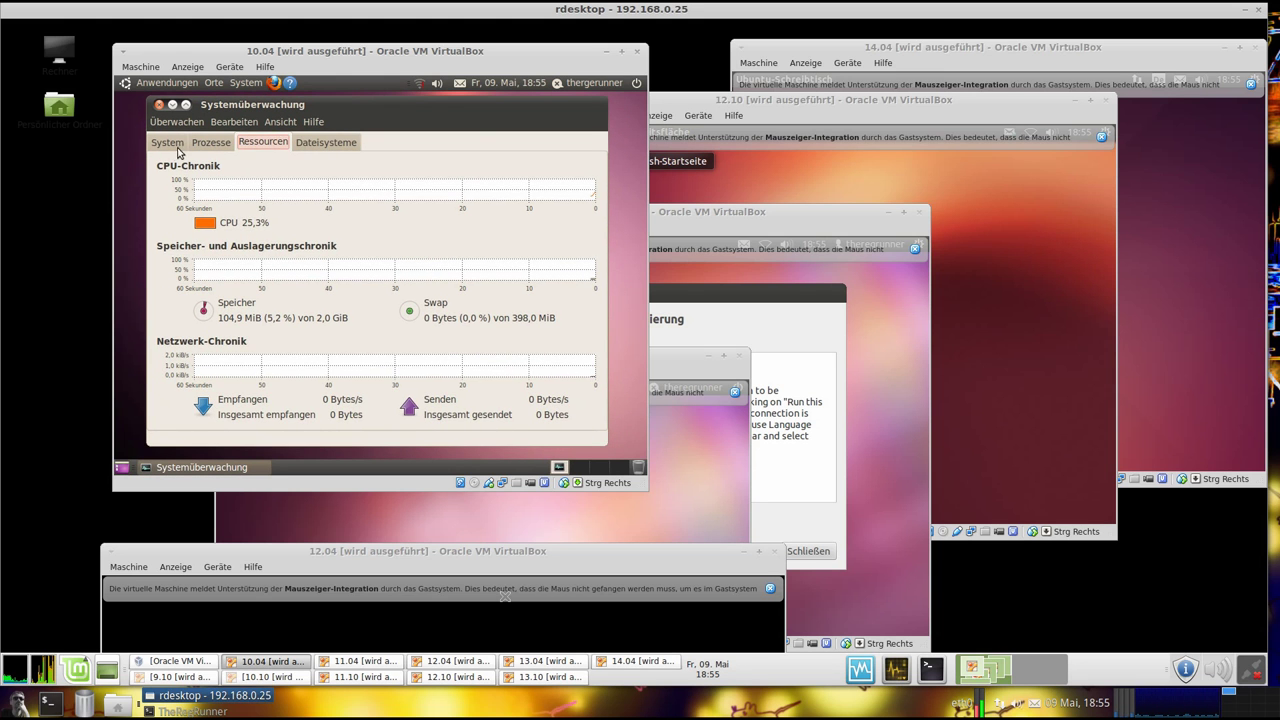
pyautogui.click(170, 145)
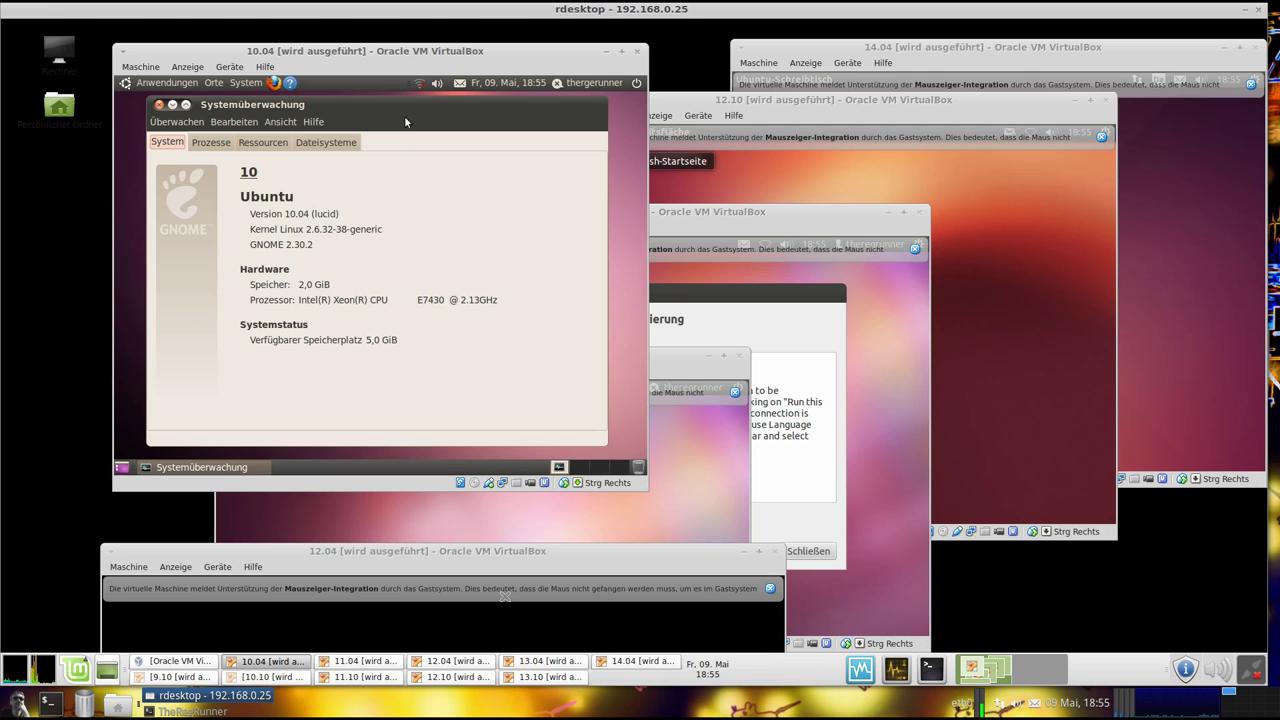
pyautogui.moveTo(402, 101); pyautogui.dragTo(408, 104)
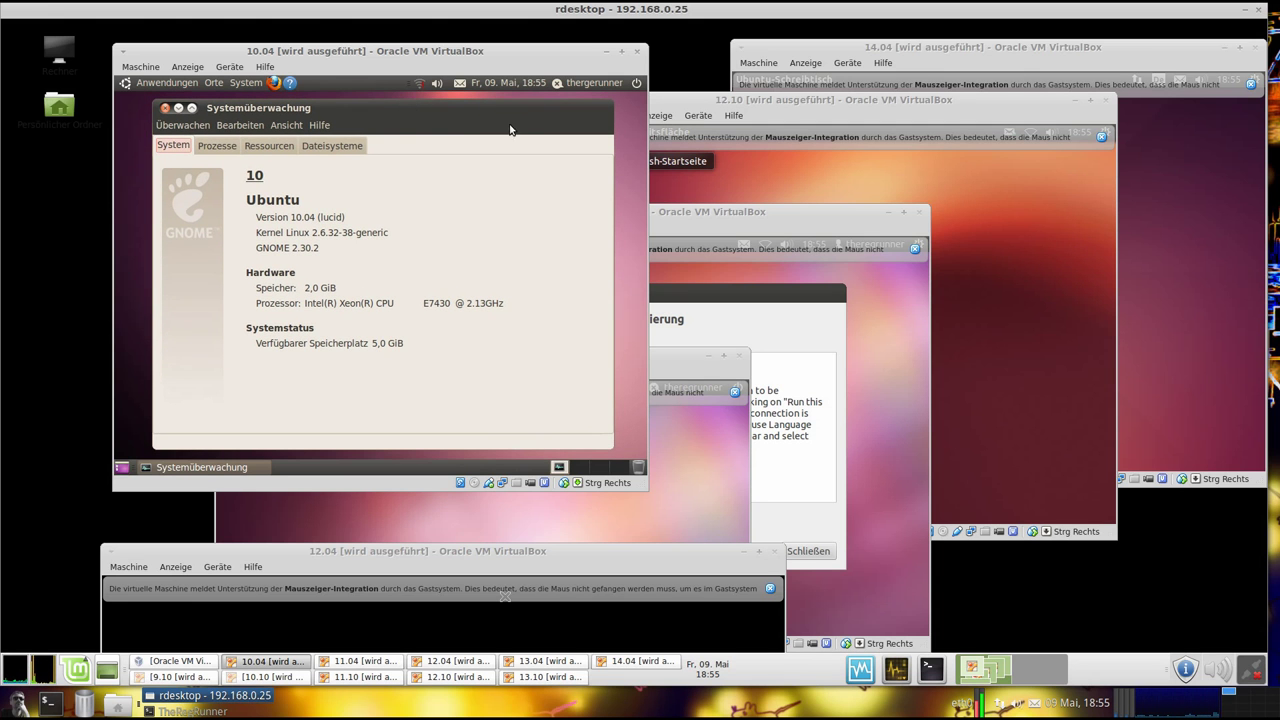
# Close the System Monitor and open a terminal from the 10.04 guest's applications menu
pyautogui.click(165, 107)
pyautogui.click(246, 83)
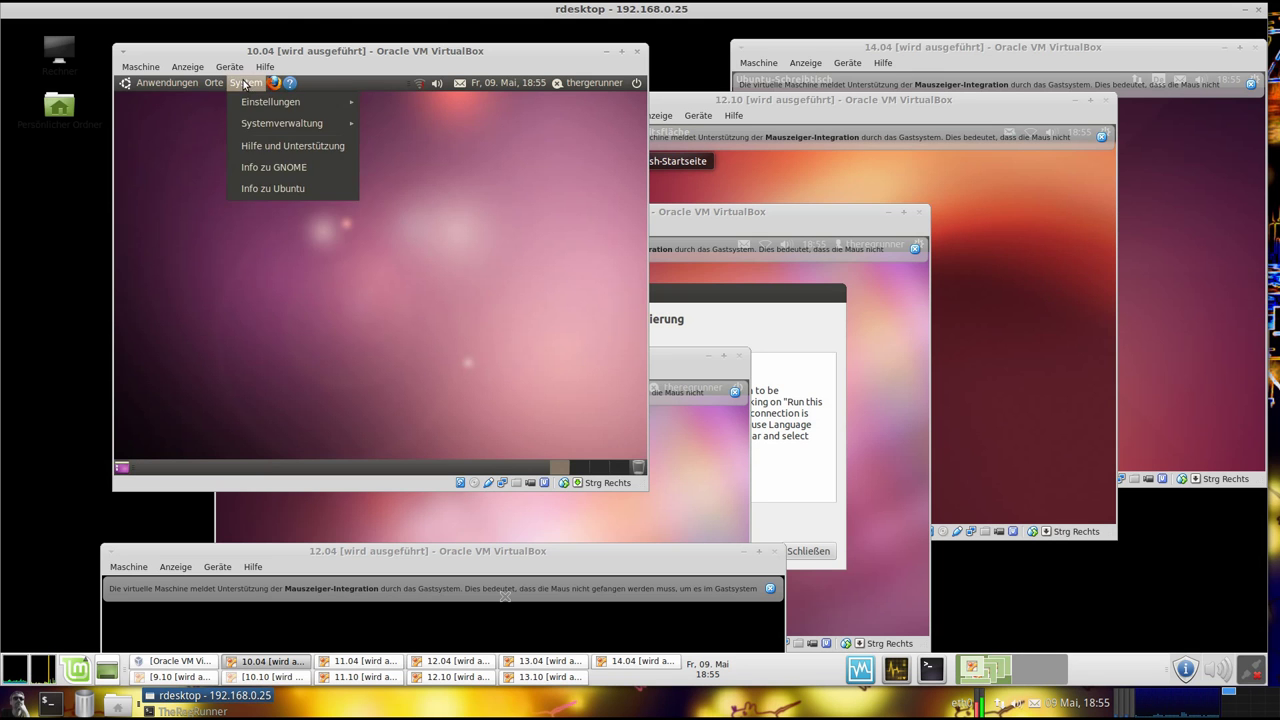
pyautogui.moveTo(189, 210)
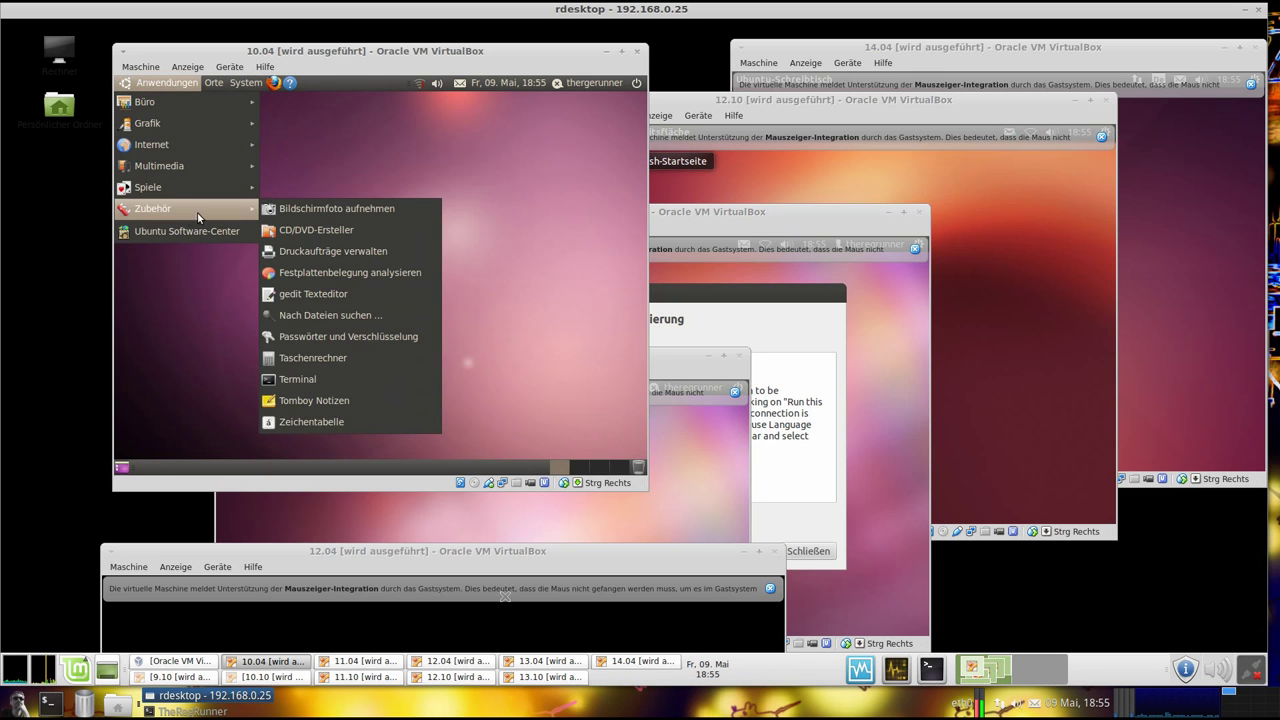
pyautogui.click(295, 316)
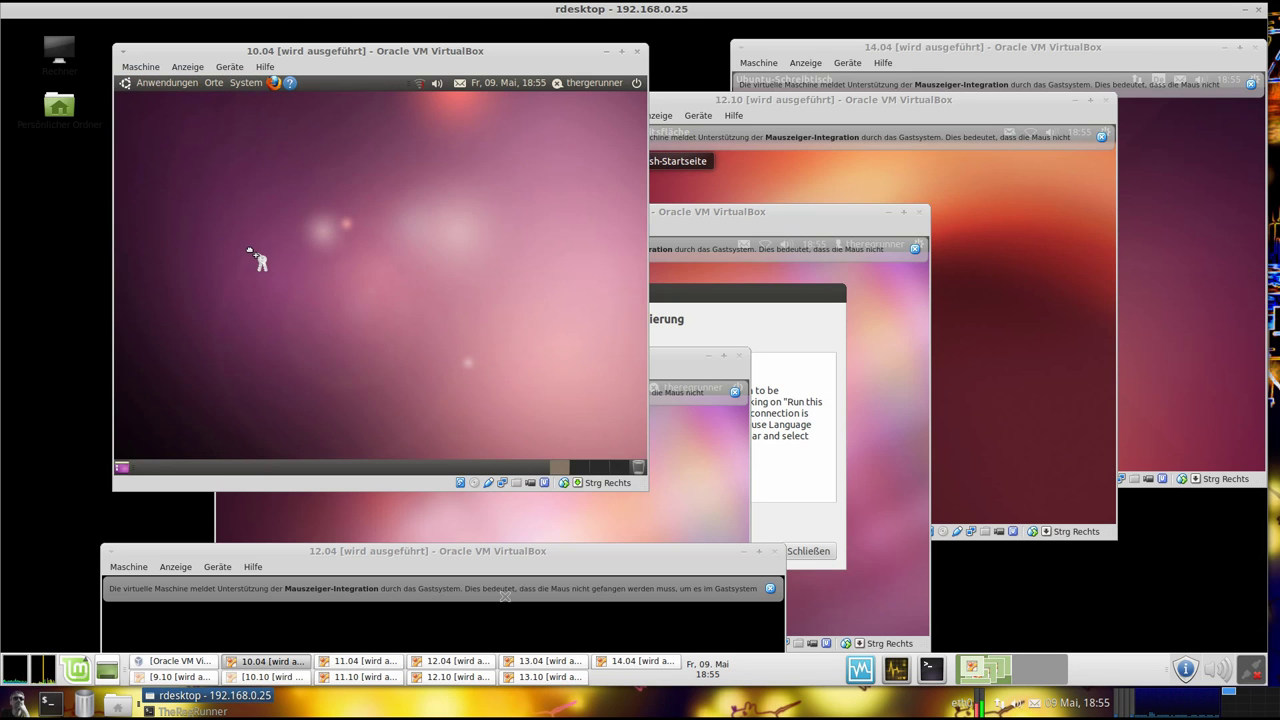
pyautogui.click(153, 86)
pyautogui.moveTo(164, 212)
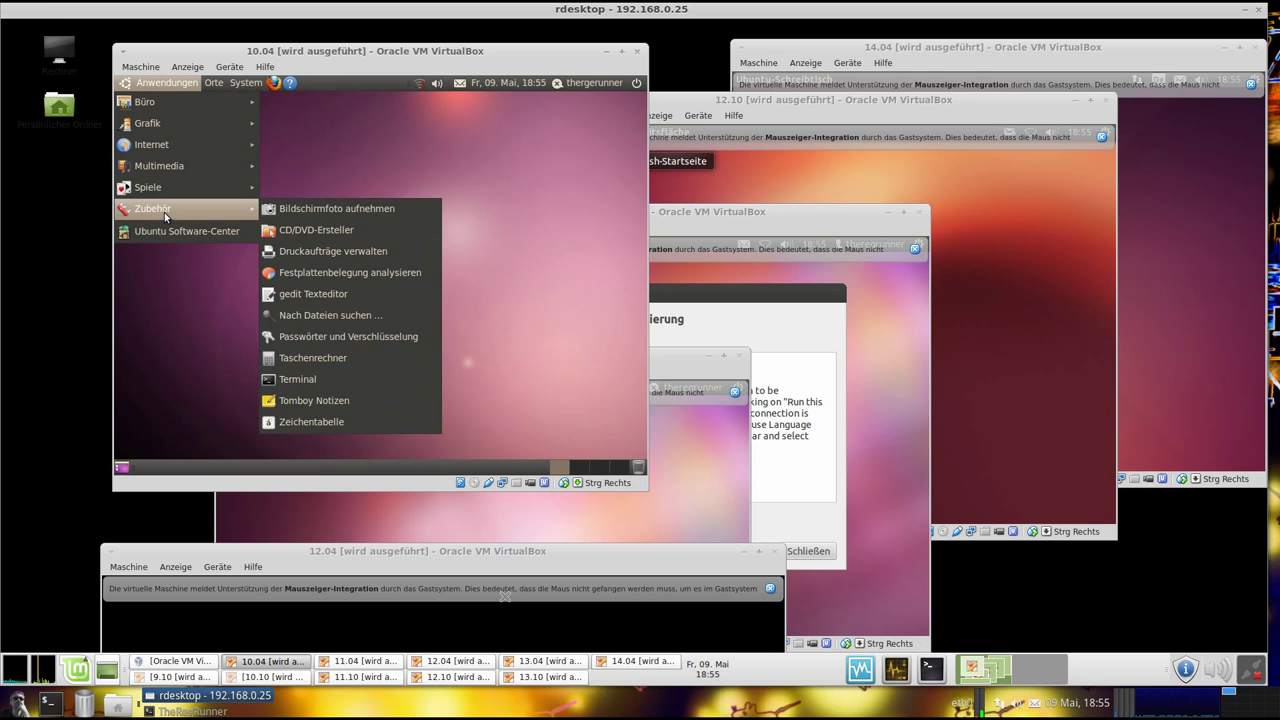
pyautogui.click(329, 378)
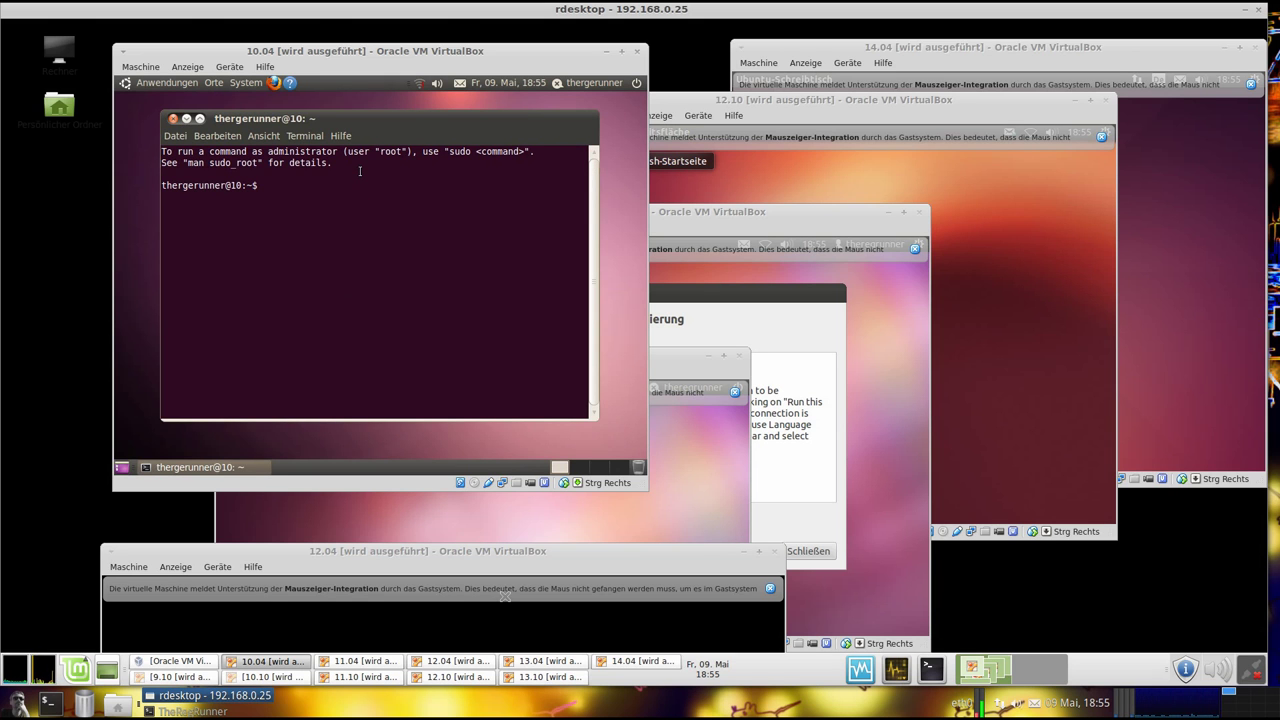
# Run uname -a in the 10.04 terminal to show the kernel version
pyautogui.write('uname-')
pyautogui.press('BackSpace')
pyautogui.write('-a')
pyautogui.press('Return')
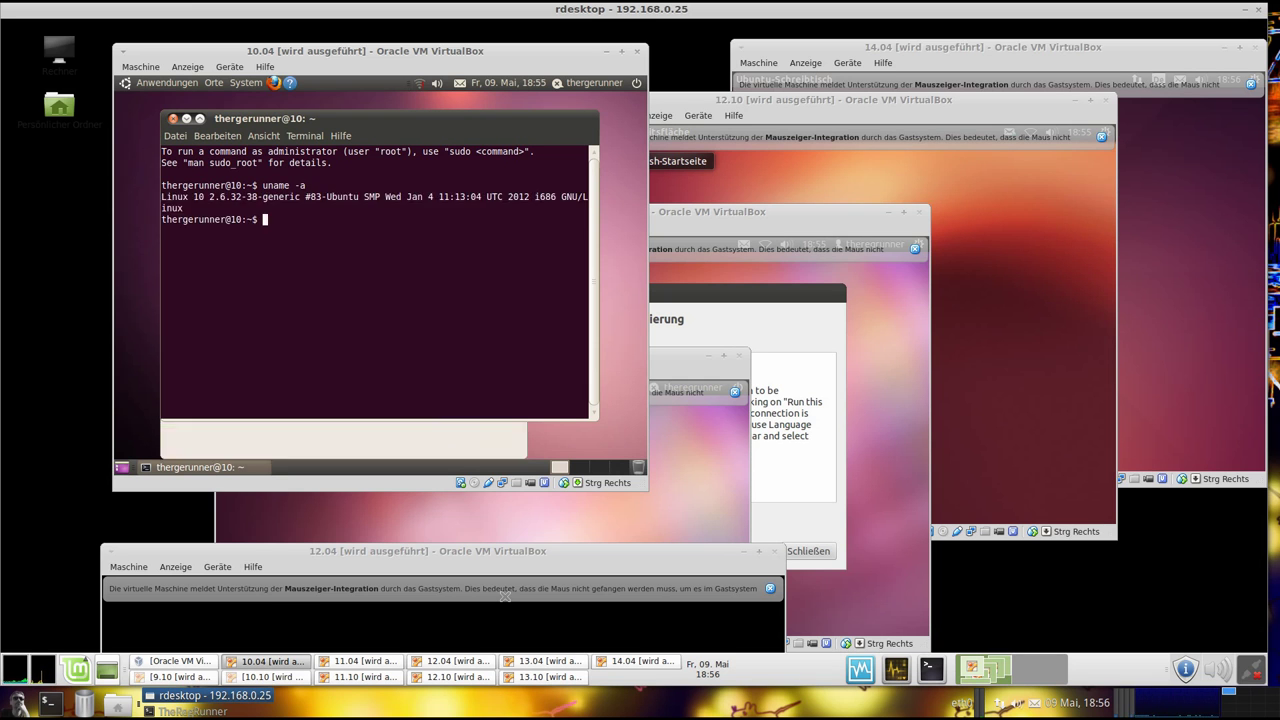
# Run lsb_release -a and highlight the output confirming 10.04.4 LTS, codename lucid
pyautogui.write('lsb')
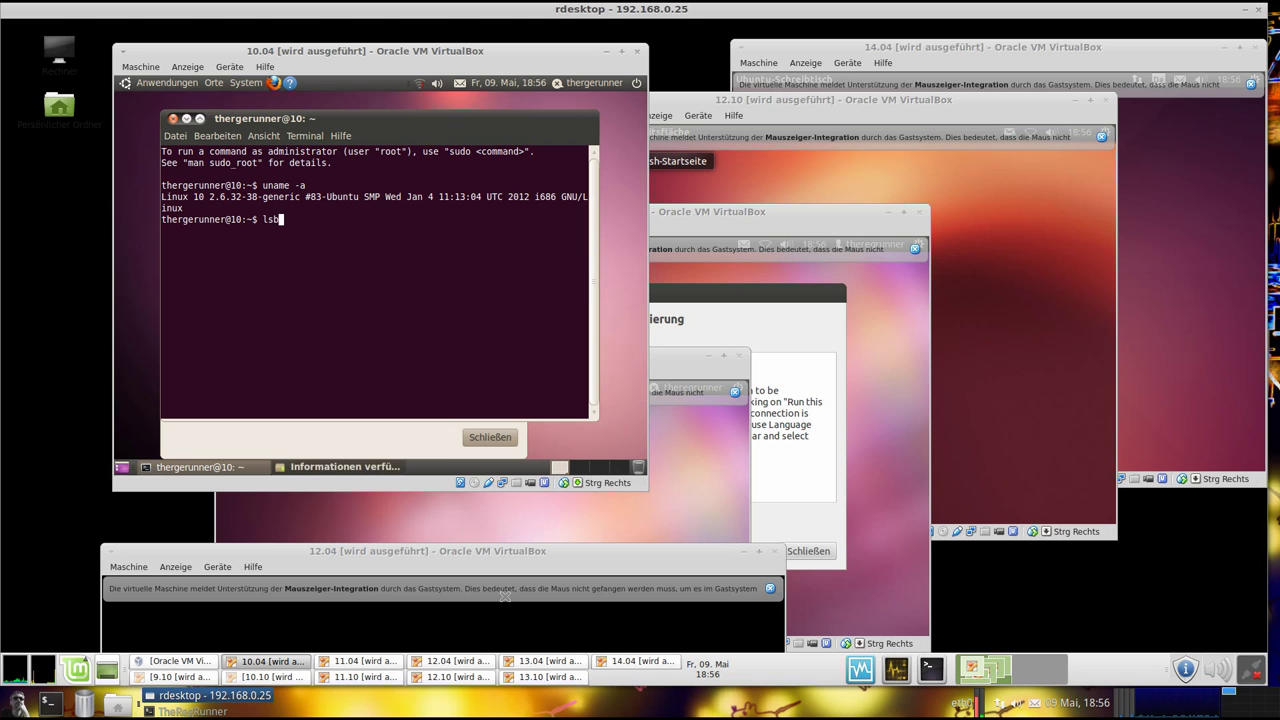
pyautogui.write('_re')
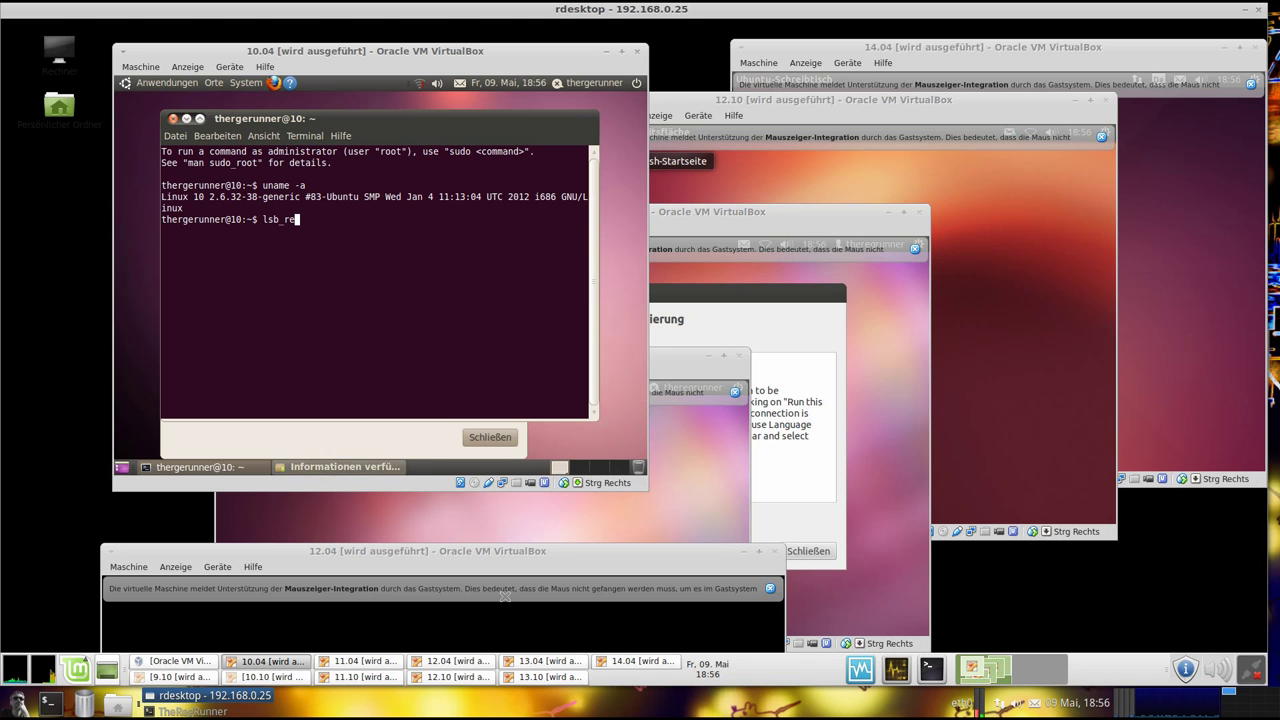
pyautogui.write('lease')
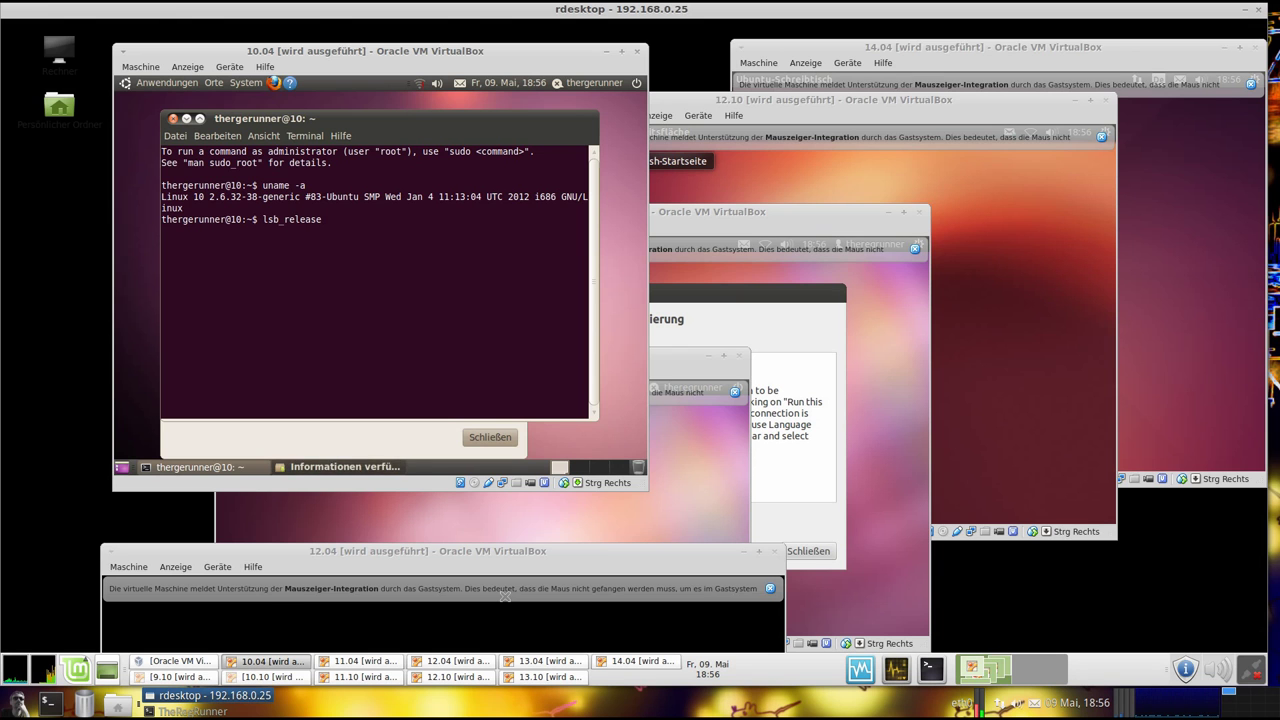
pyautogui.write(' -a')
pyautogui.press('Return')
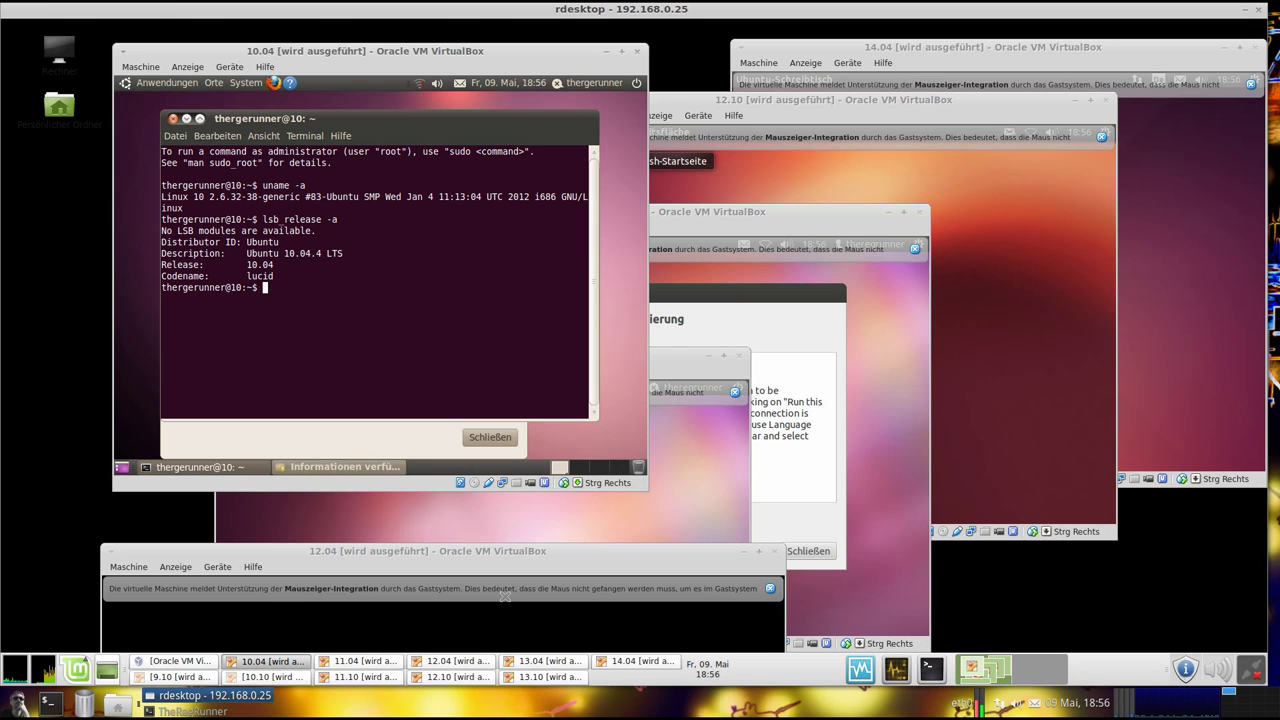
pyautogui.moveTo(275, 276); pyautogui.dragTo(138, 239)
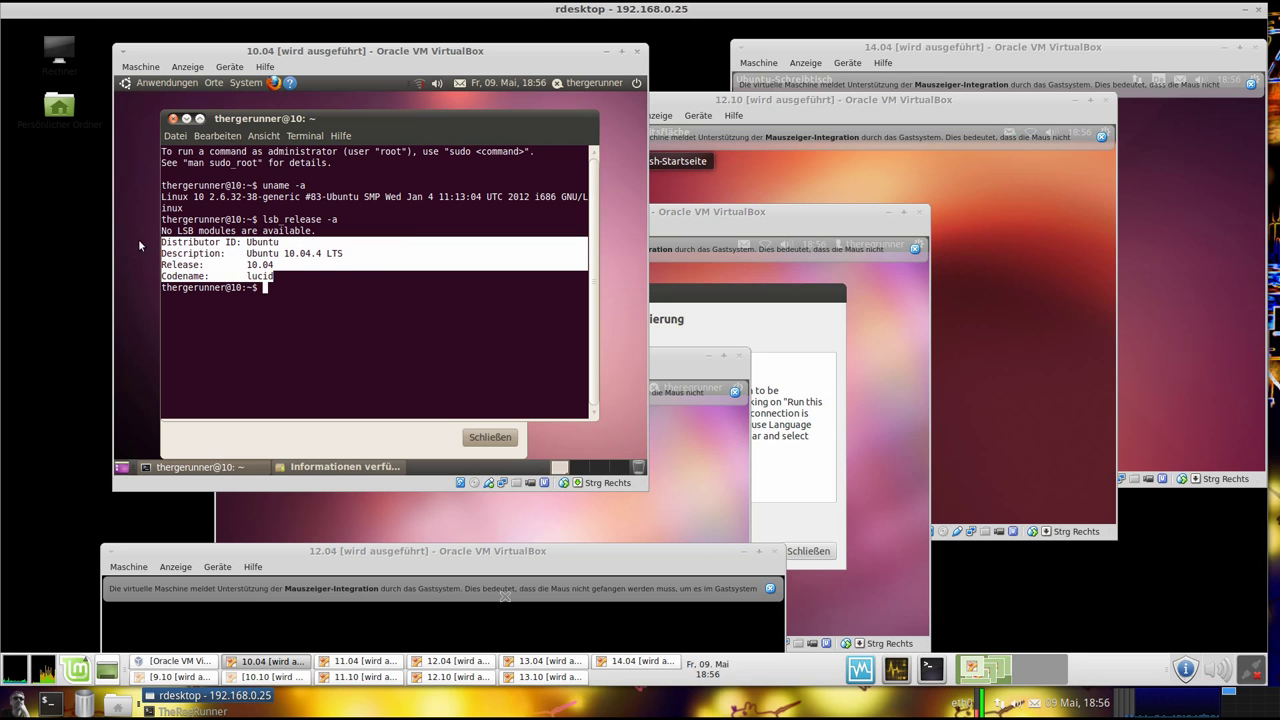
pyautogui.click(313, 282)
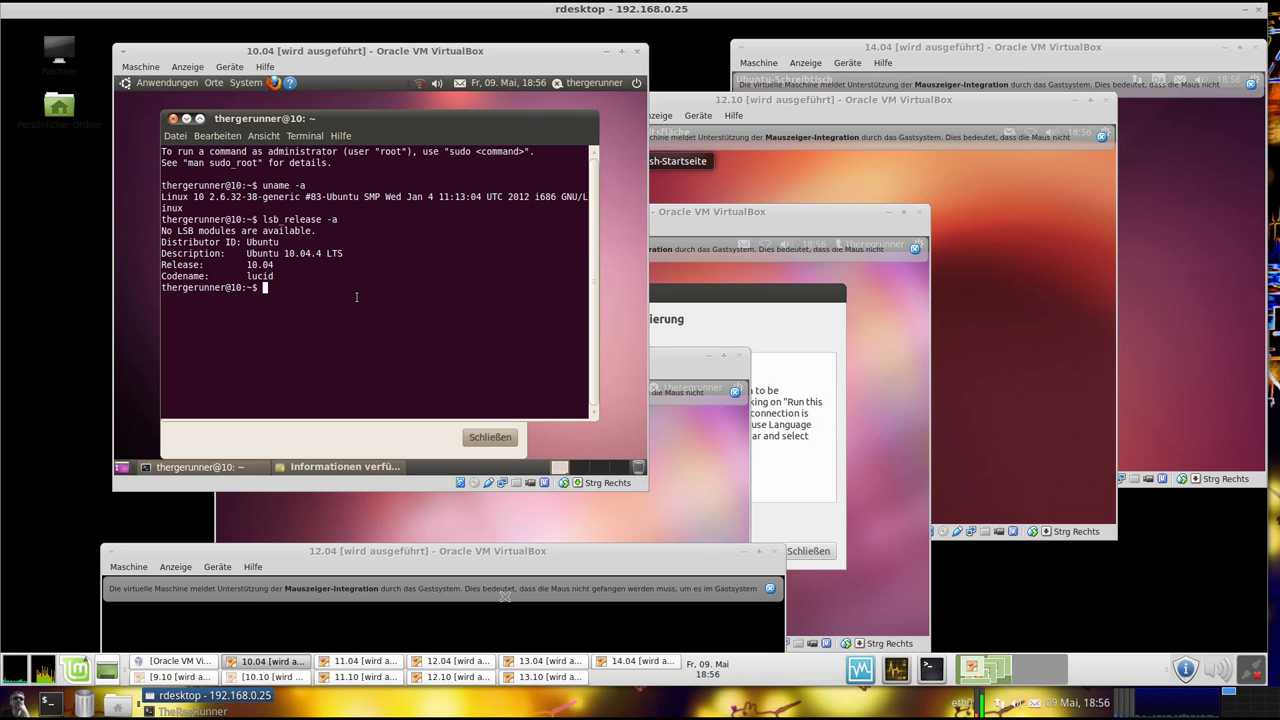
pyautogui.moveTo(307, 283); pyautogui.dragTo(248, 272)
pyautogui.click(274, 287)
# Minimize the 10.04 terminal, close the 'Informationen verfügbar' notice, and minimize the 10.04 VM window
pyautogui.click(187, 119)
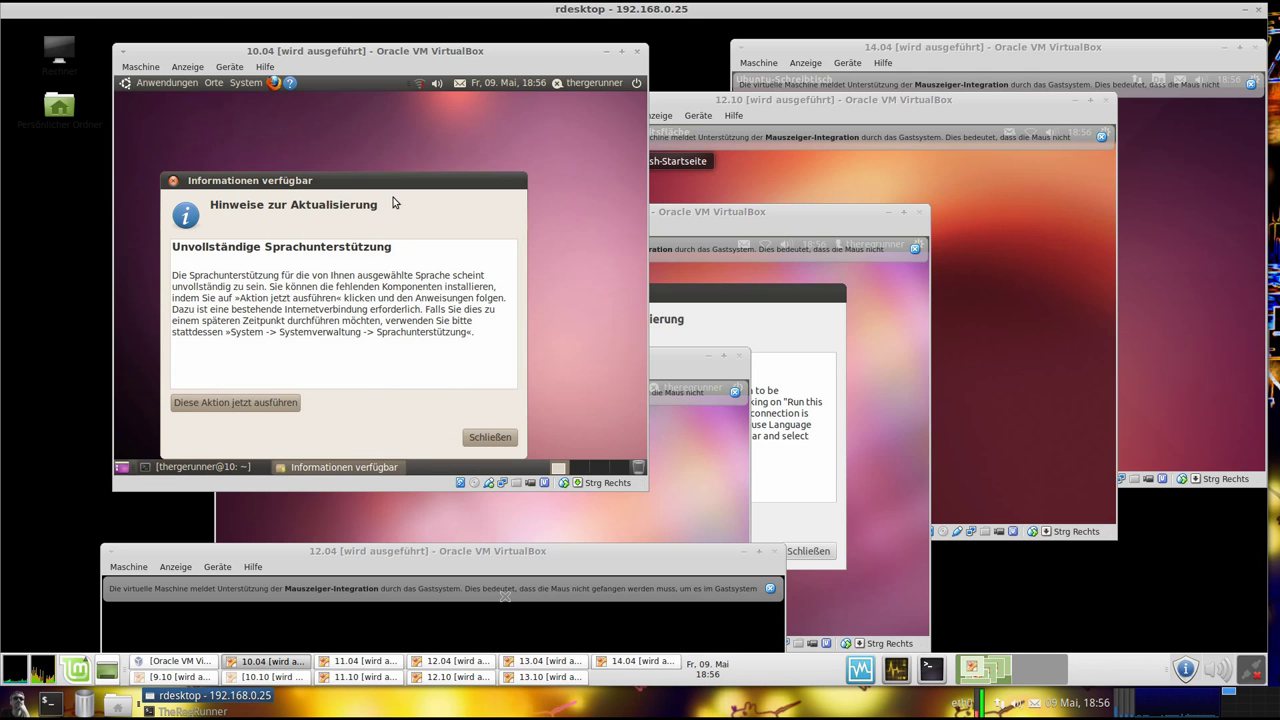
pyautogui.click(172, 180)
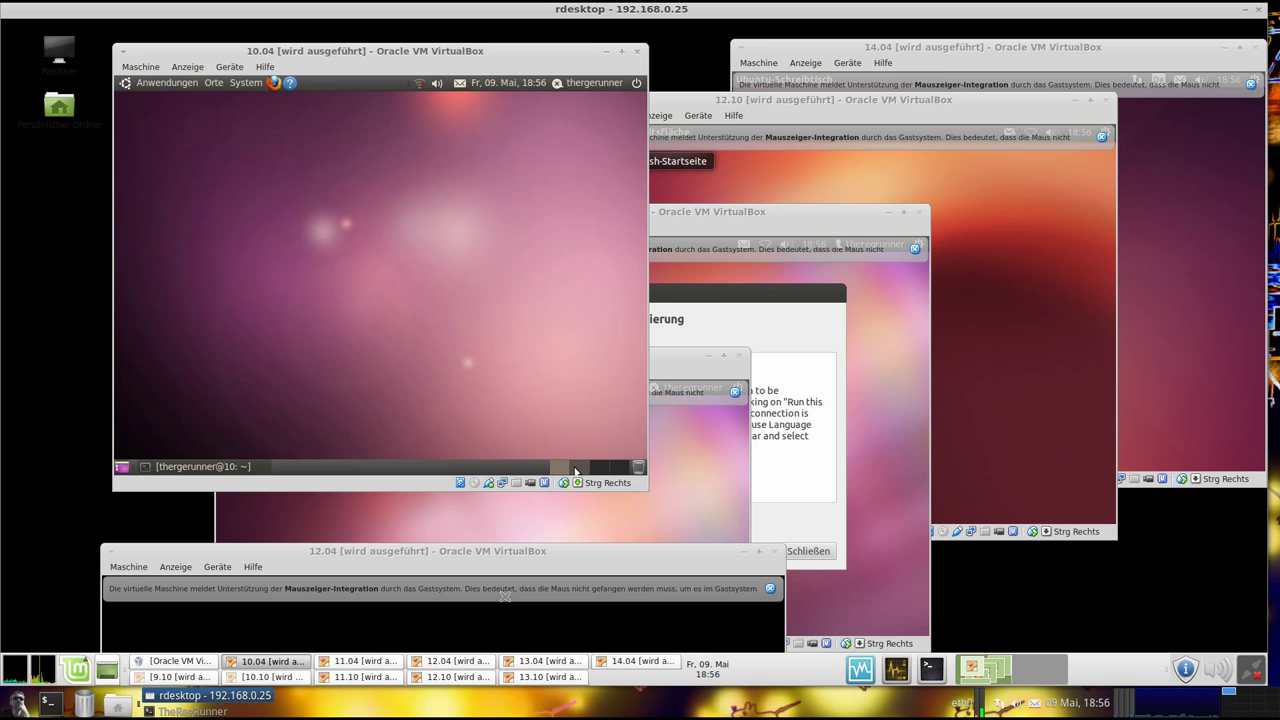
pyautogui.click(170, 83)
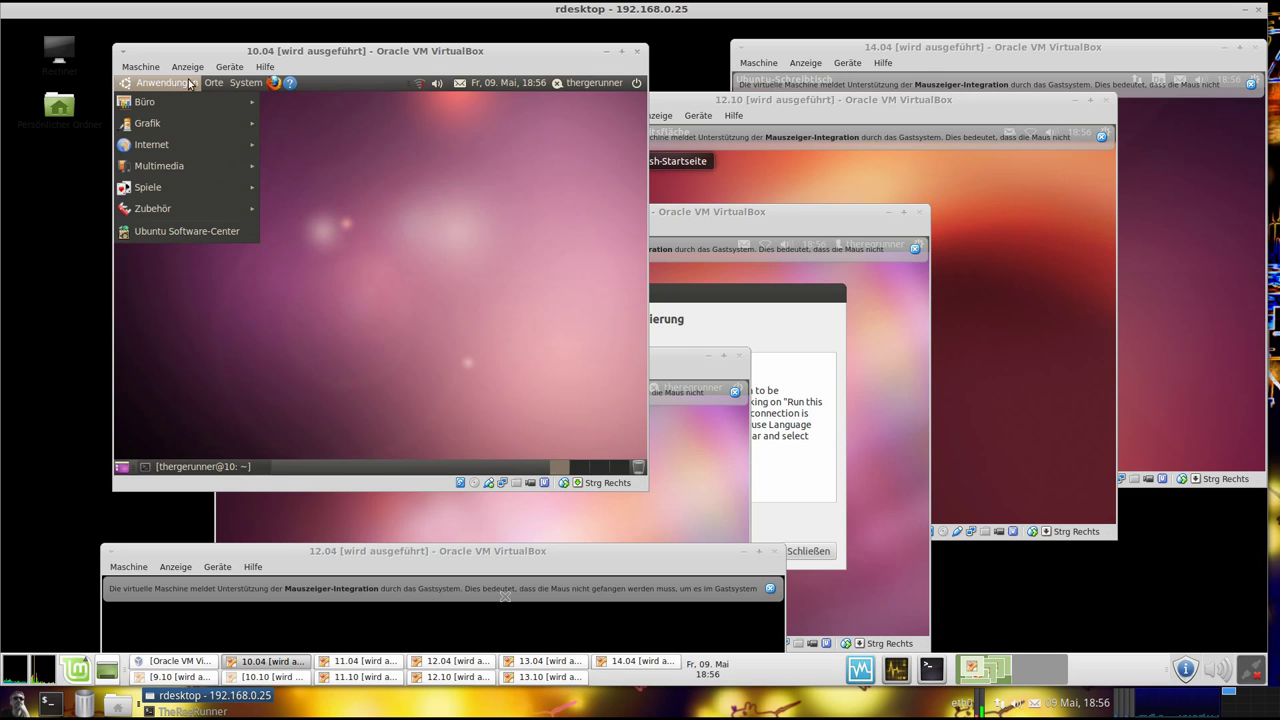
pyautogui.moveTo(216, 87)
pyautogui.click(349, 212)
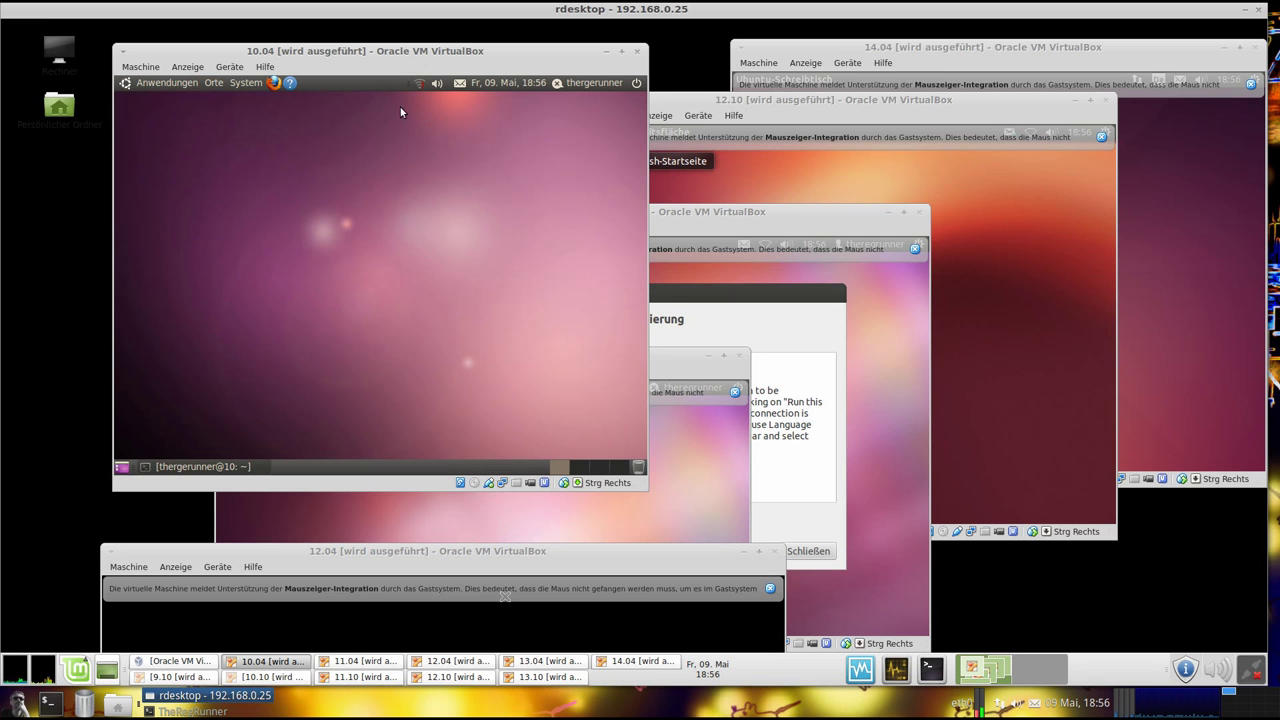
pyautogui.moveTo(379, 54); pyautogui.dragTo(376, 48)
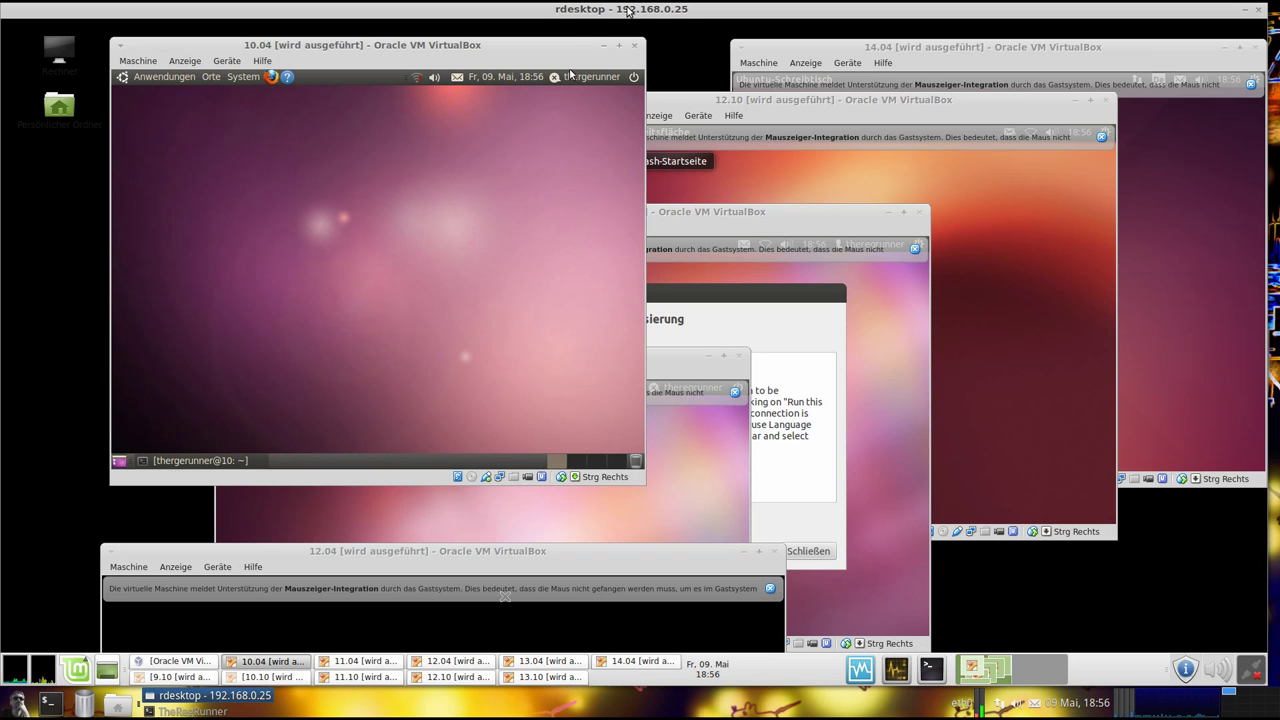
pyautogui.click(603, 46)
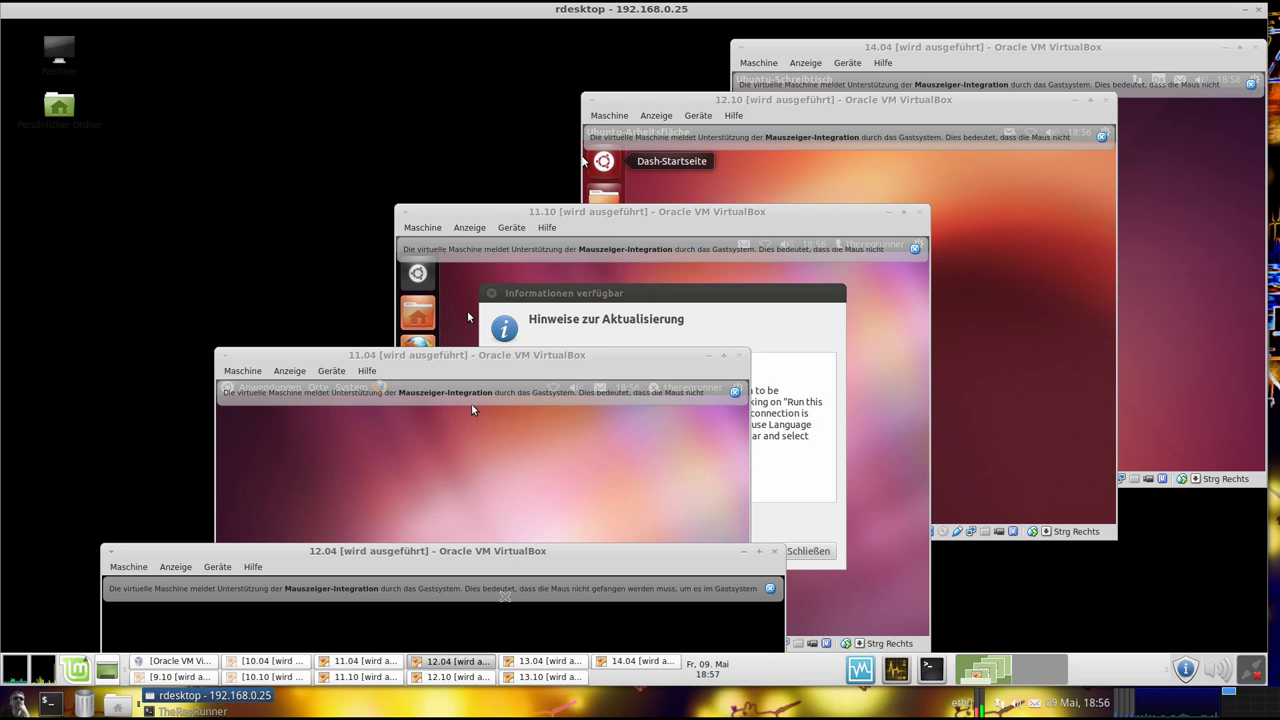
# Show the 10.10 System Monitor overview (maverick, kernel 2.6.35-22-generic, GNOME 2.32.0), then minimize it
pyautogui.click(265, 677)
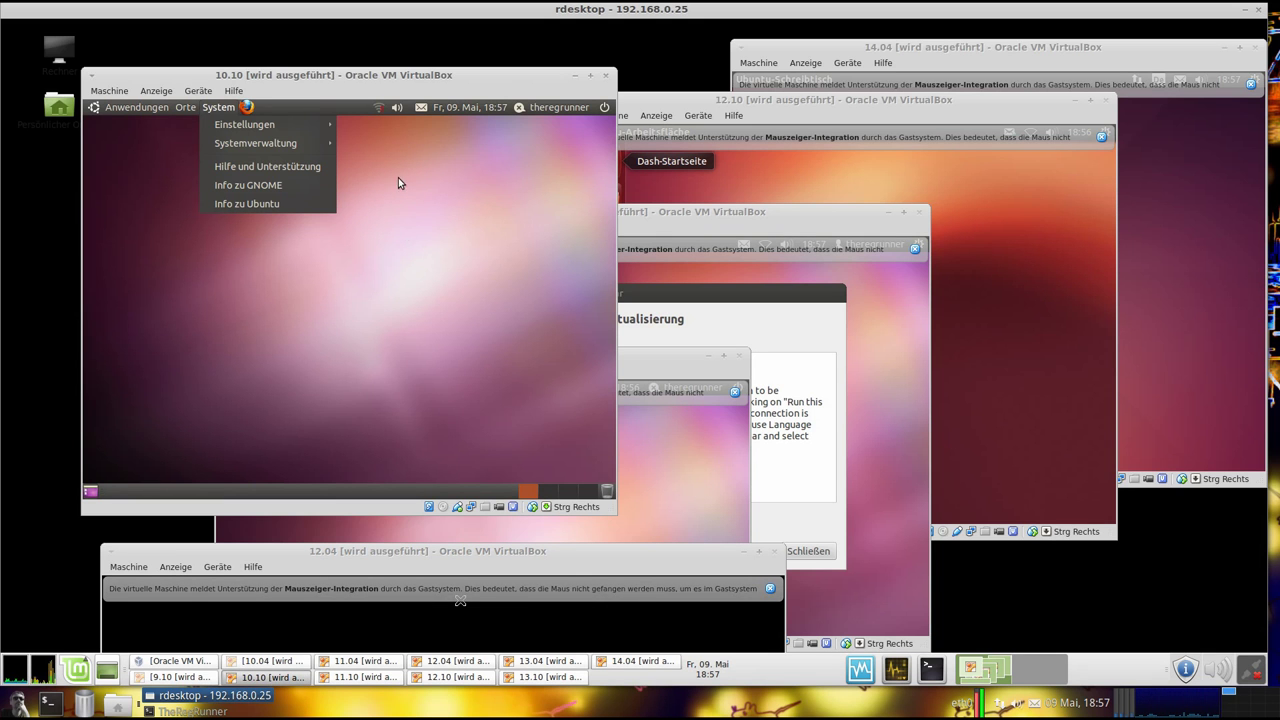
pyautogui.moveTo(365, 75); pyautogui.dragTo(379, 69)
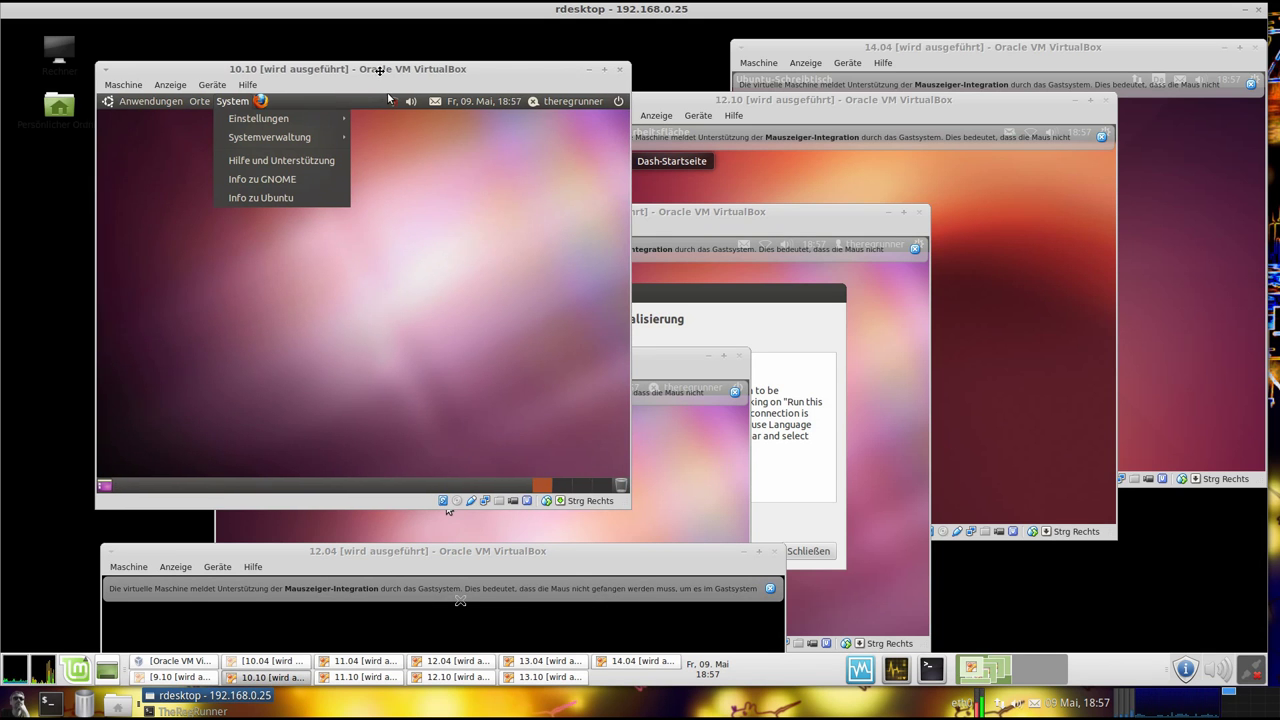
pyautogui.click(454, 232)
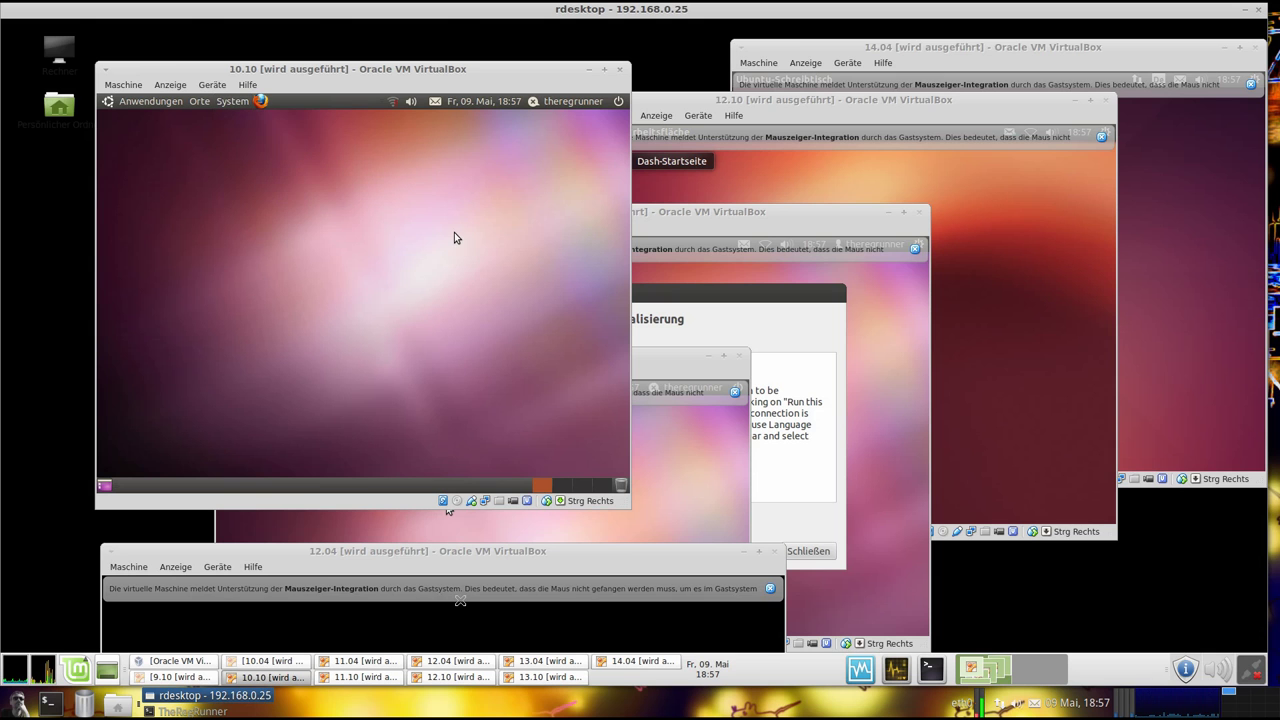
pyautogui.click(234, 102)
pyautogui.moveTo(259, 146)
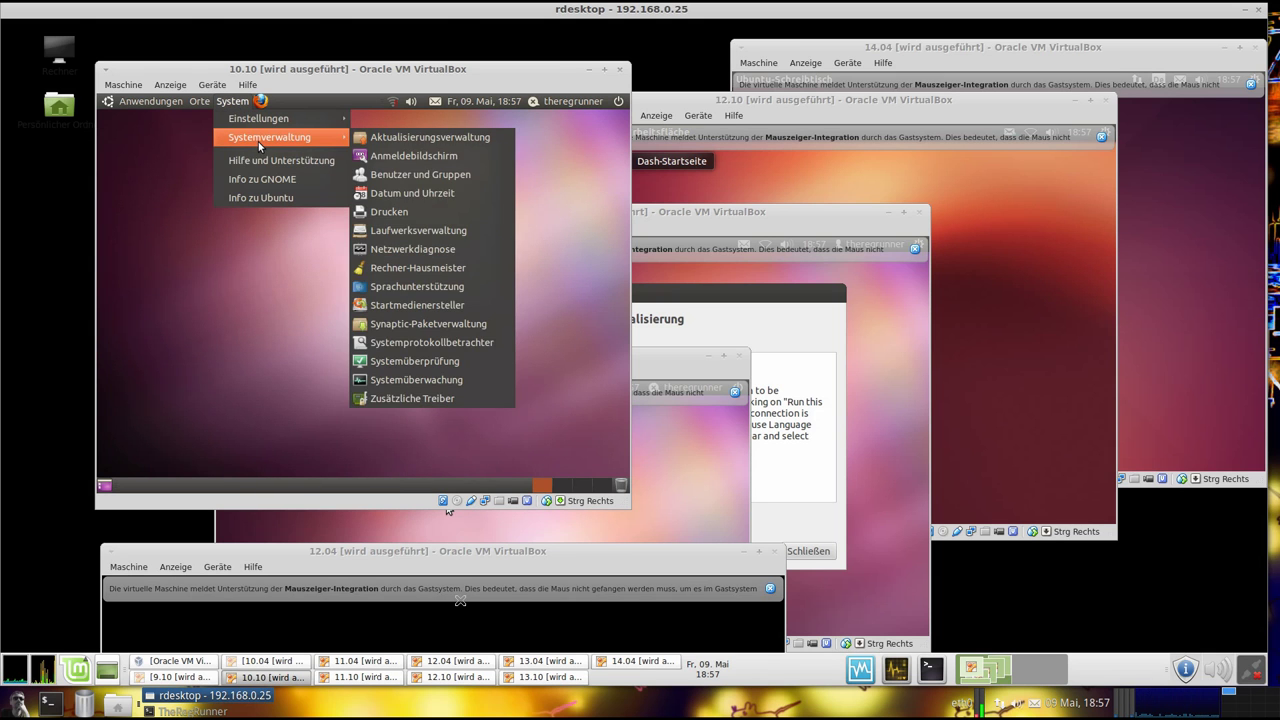
pyautogui.click(446, 381)
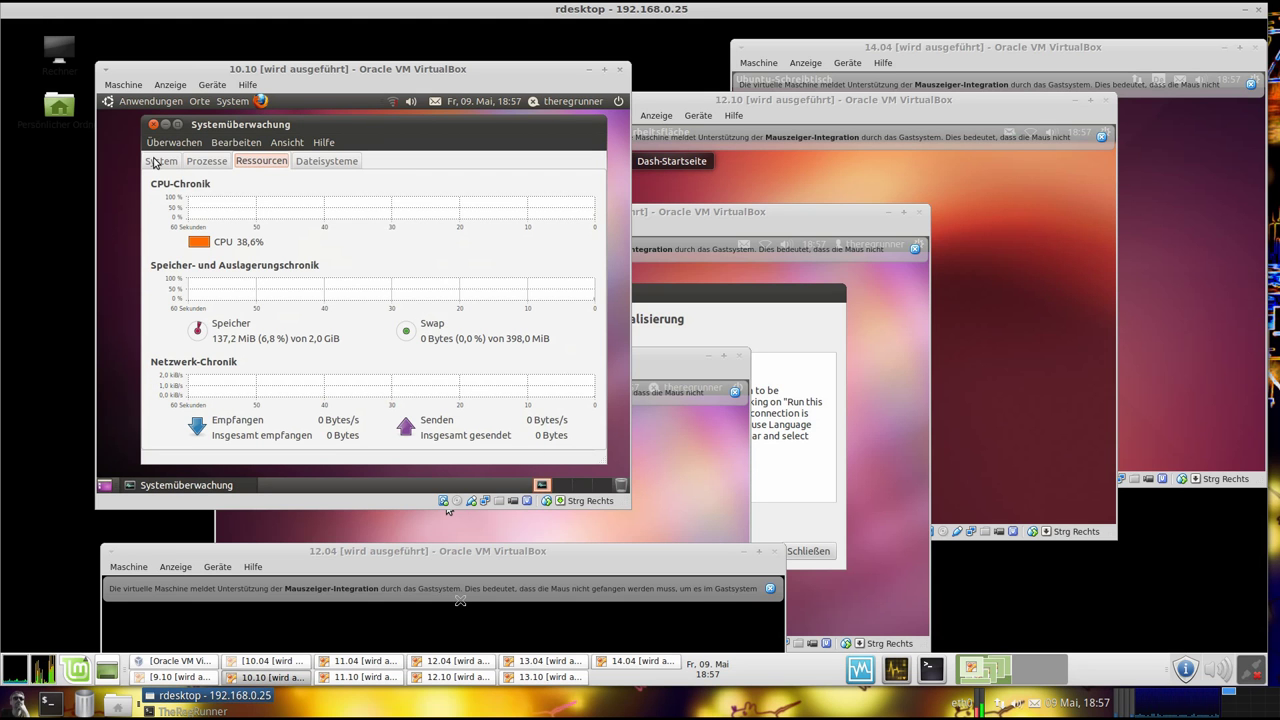
pyautogui.click(159, 161)
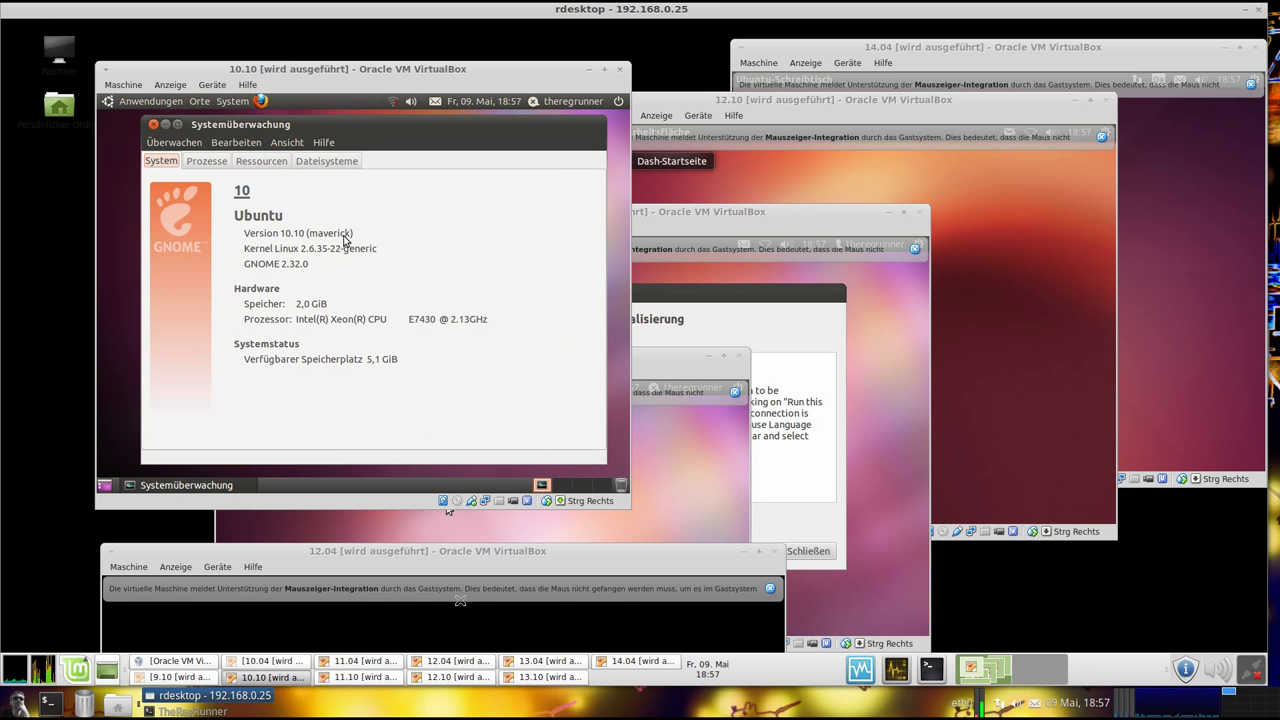
pyautogui.moveTo(384, 124); pyautogui.dragTo(381, 123)
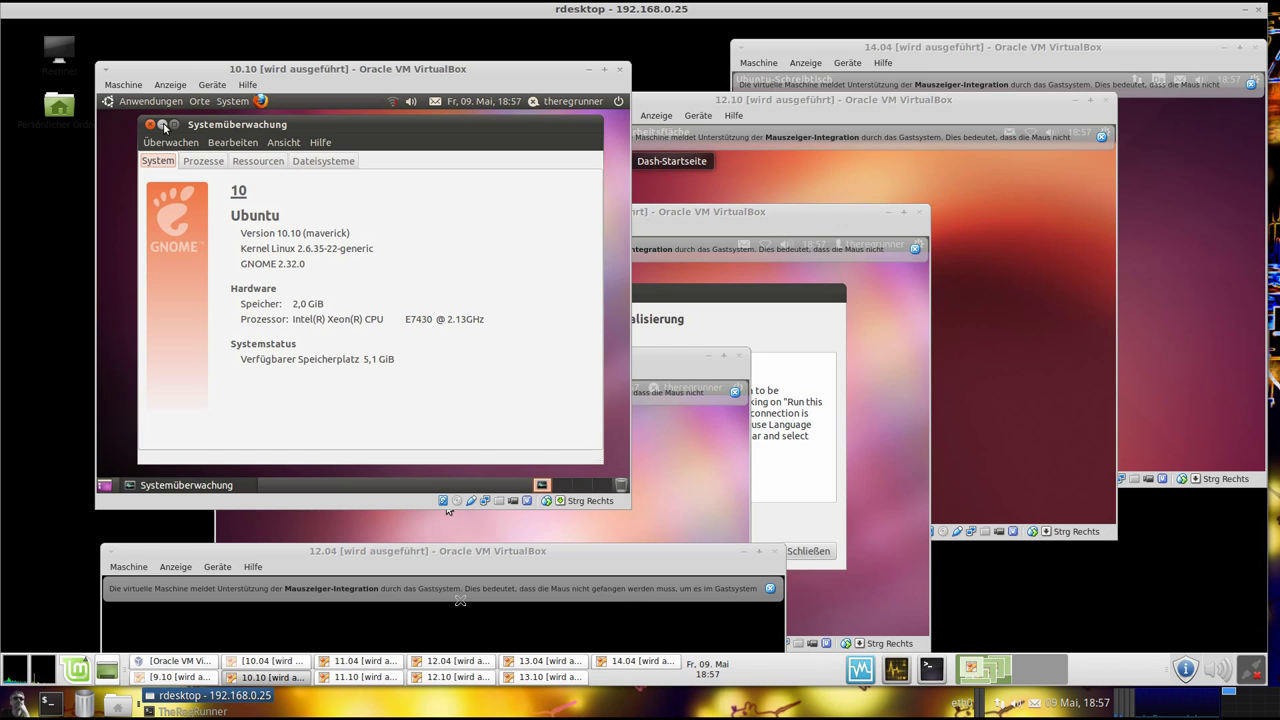
pyautogui.click(164, 125)
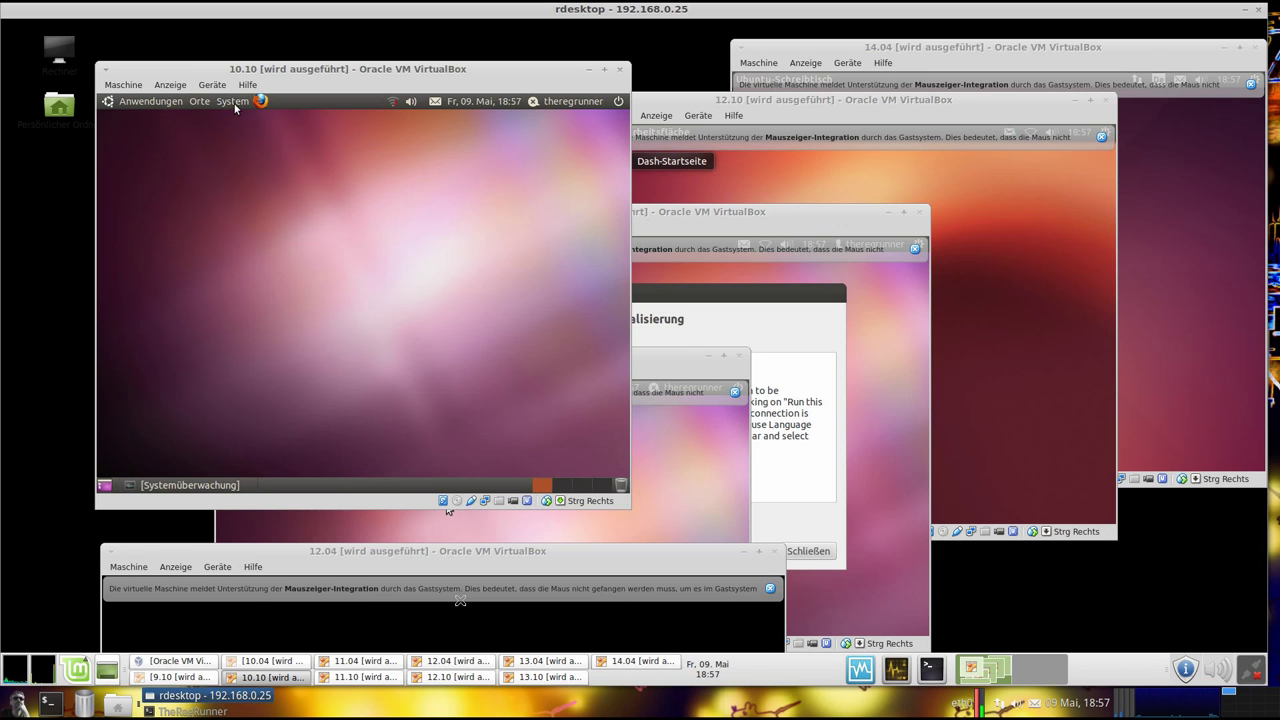
# Open a terminal in the 10.10 guest and run uname -a
pyautogui.click(158, 101)
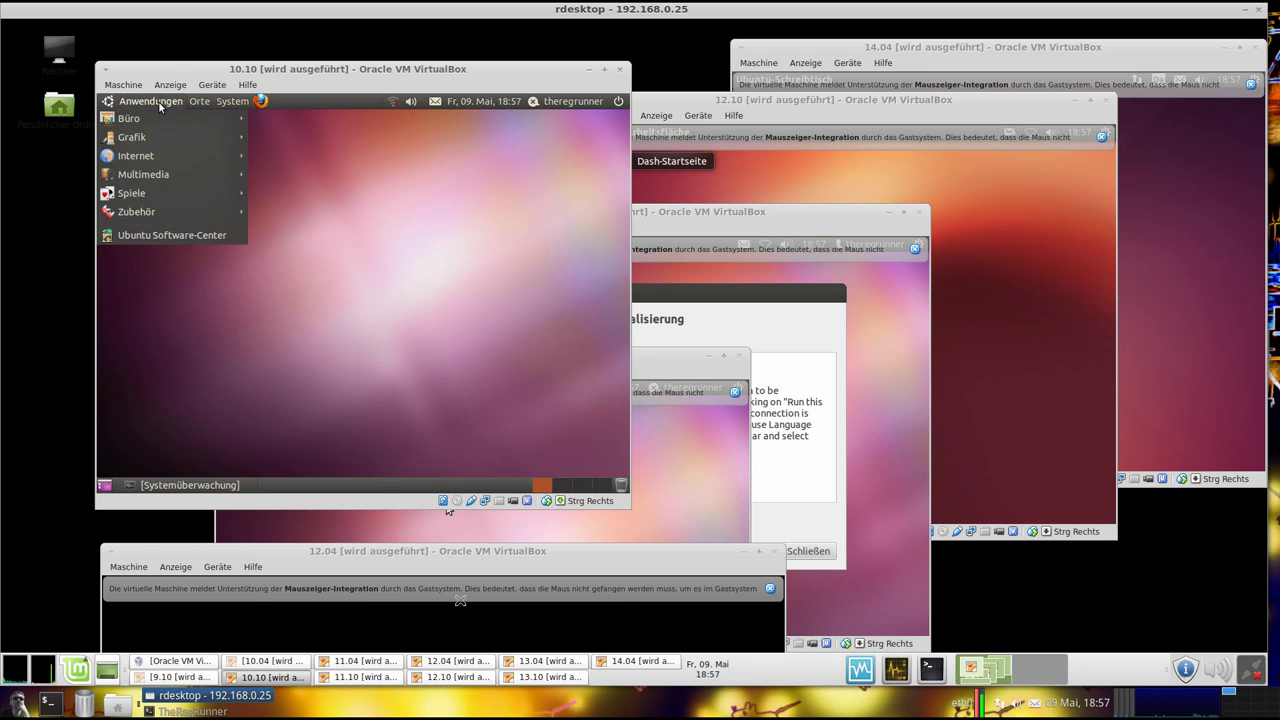
pyautogui.moveTo(189, 208)
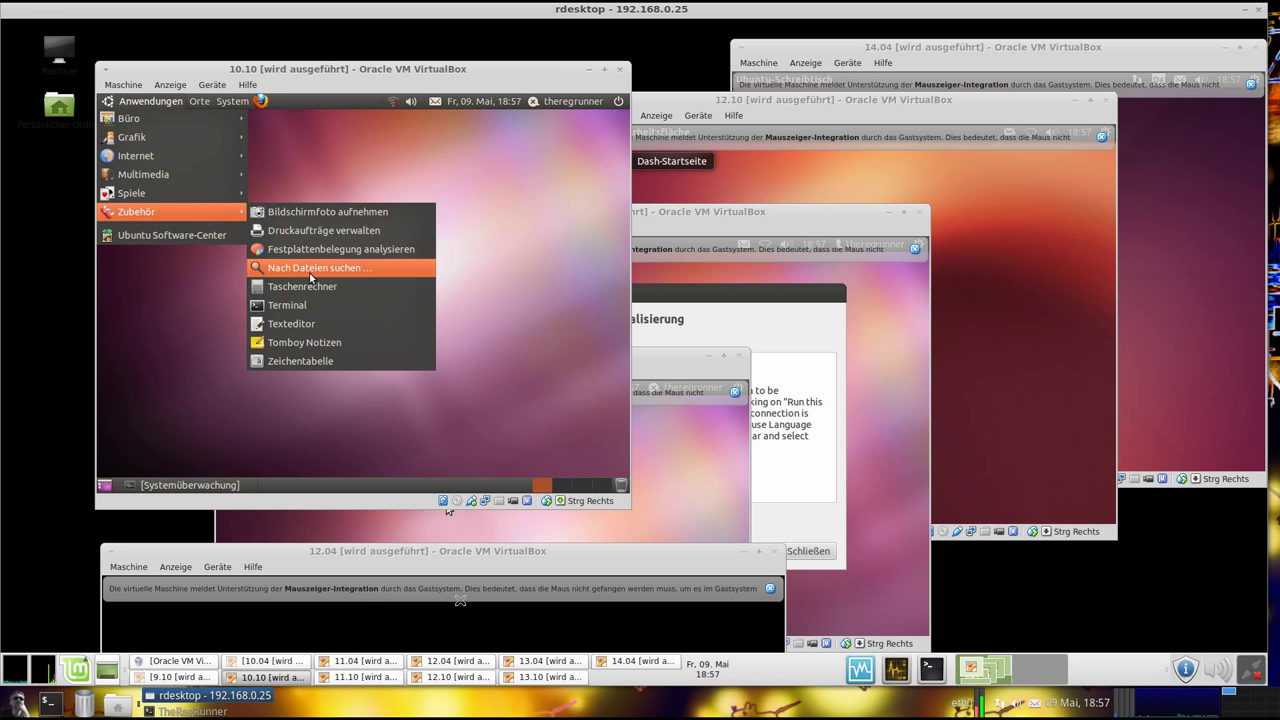
pyautogui.click(316, 305)
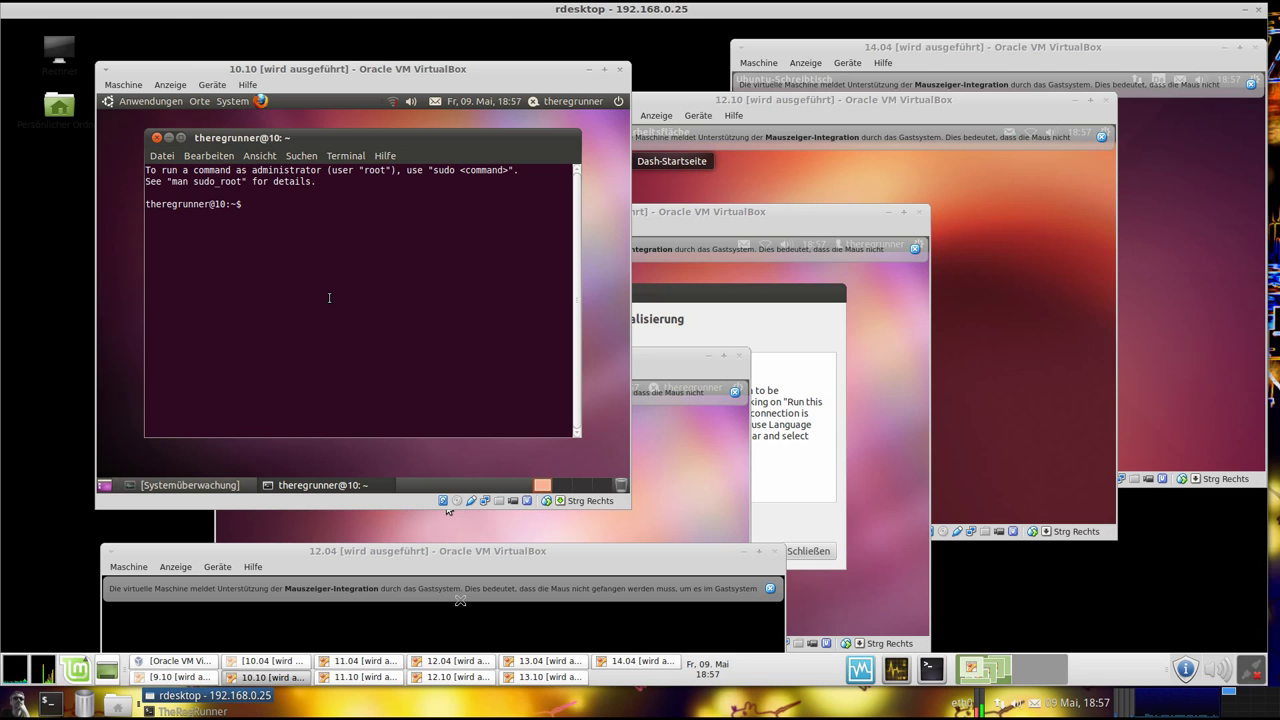
pyautogui.write('uname -a')
pyautogui.press('Return')
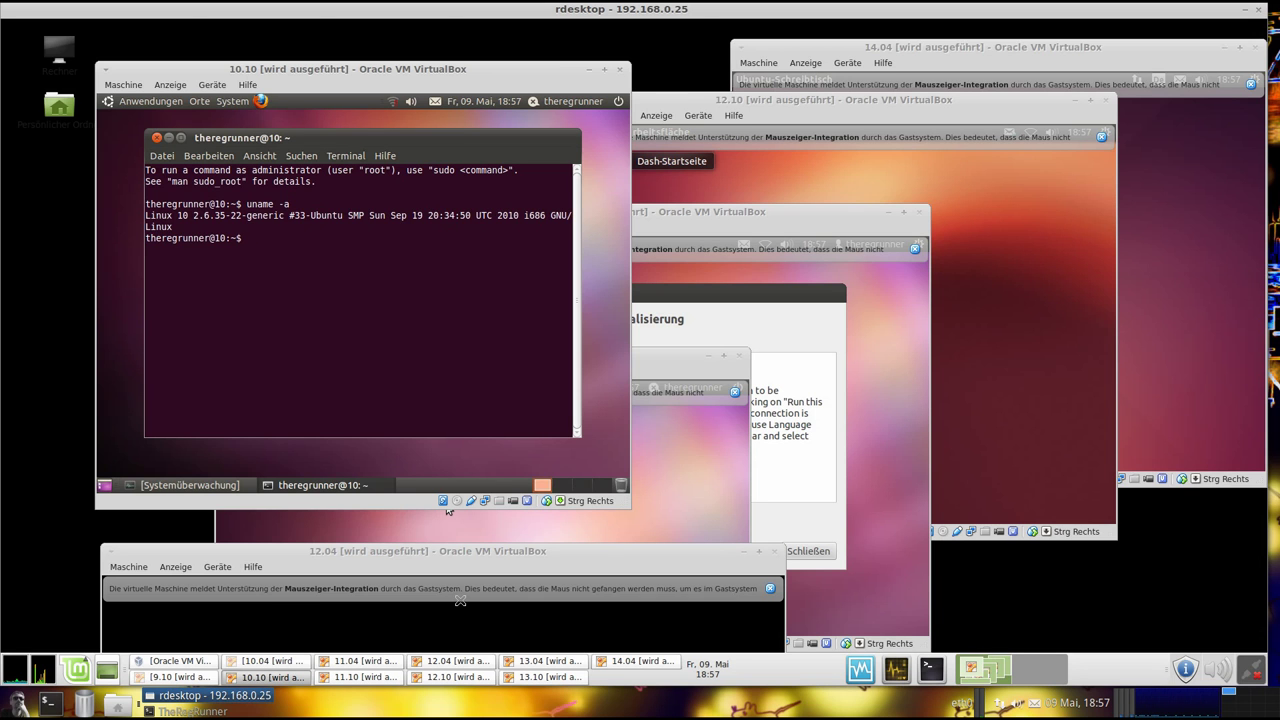
# Run lsb_release -a confirming Ubuntu 10.10 maverick, then minimize the terminal
pyautogui.write('lsb_release -a')
pyautogui.press('Return')
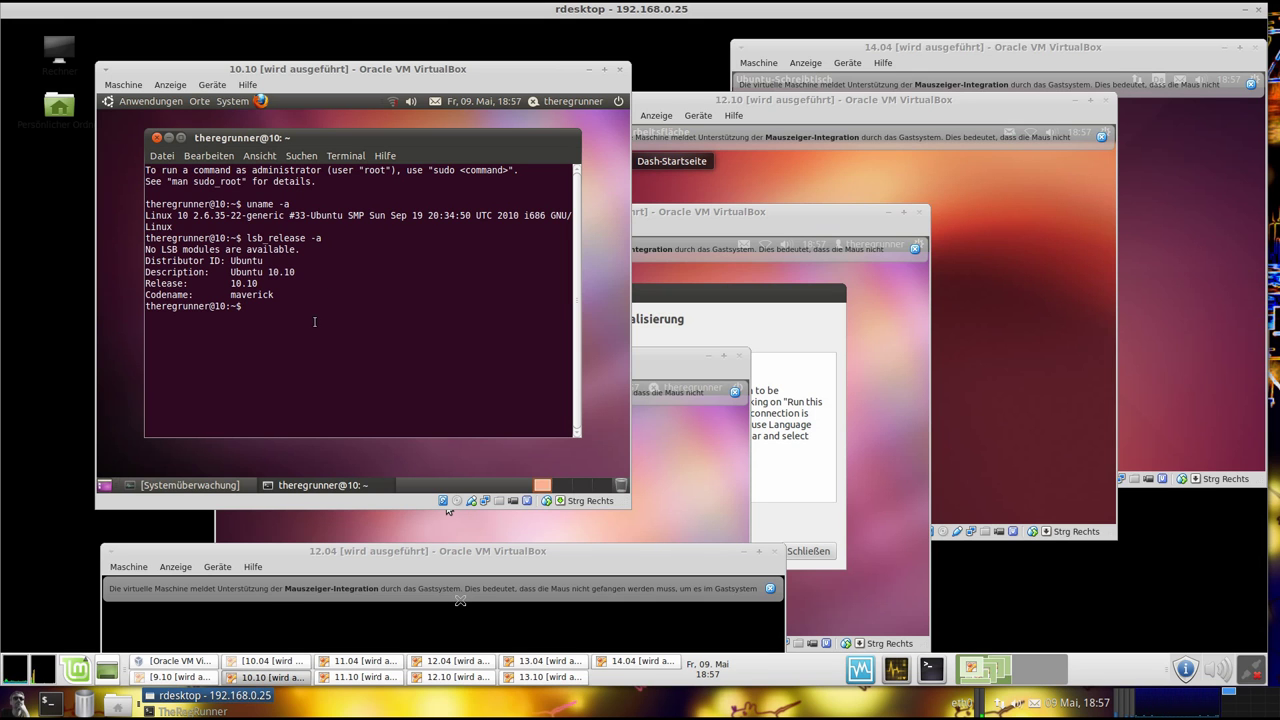
pyautogui.moveTo(292, 301); pyautogui.dragTo(146, 204)
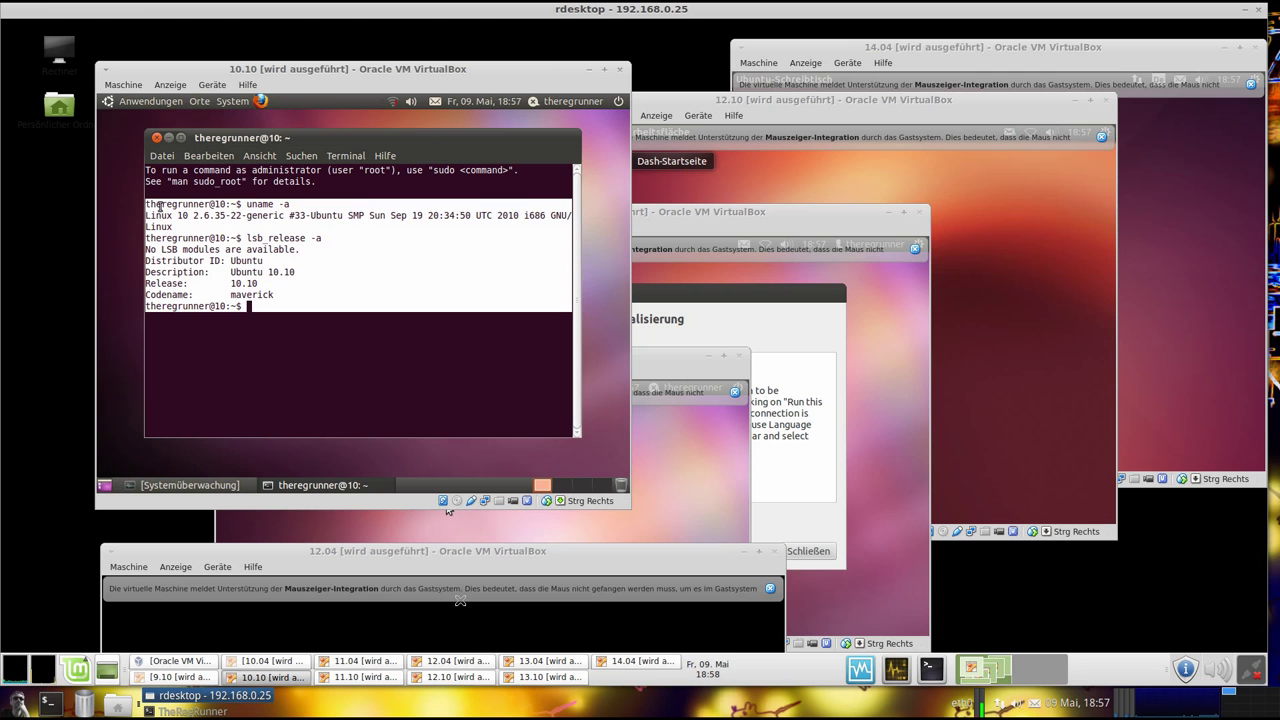
pyautogui.click(146, 204)
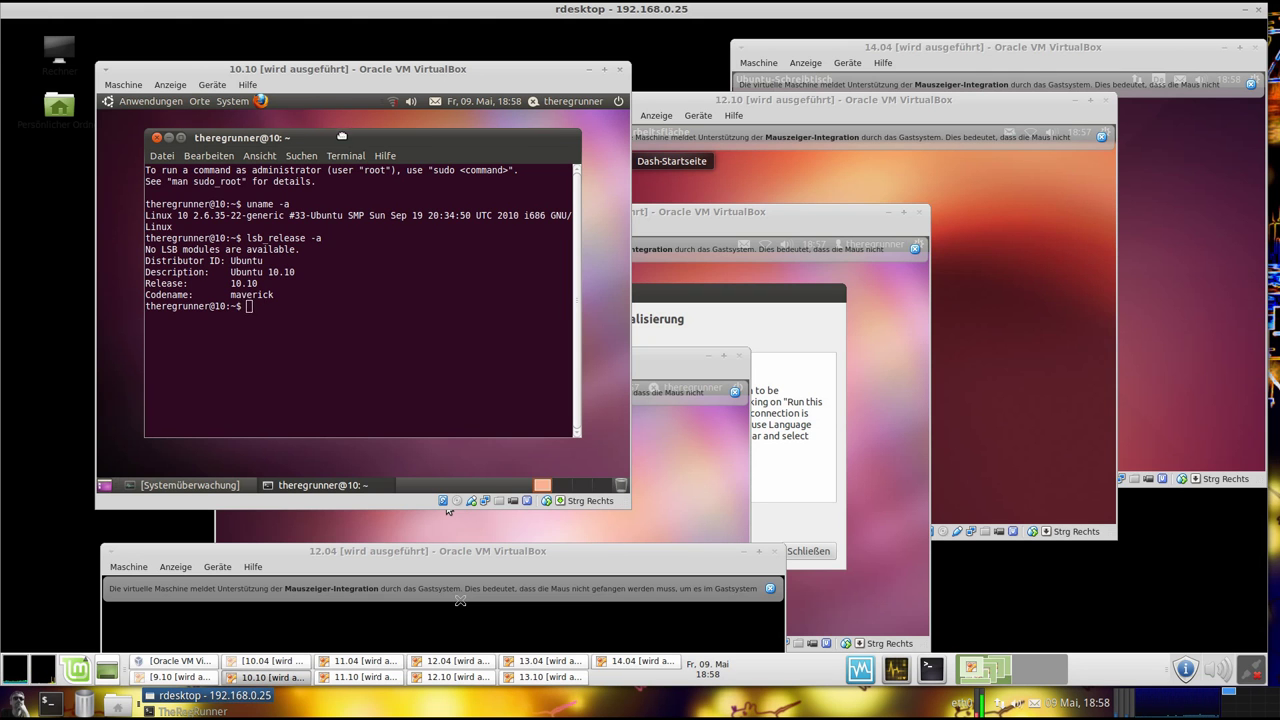
pyautogui.moveTo(344, 135); pyautogui.dragTo(342, 144)
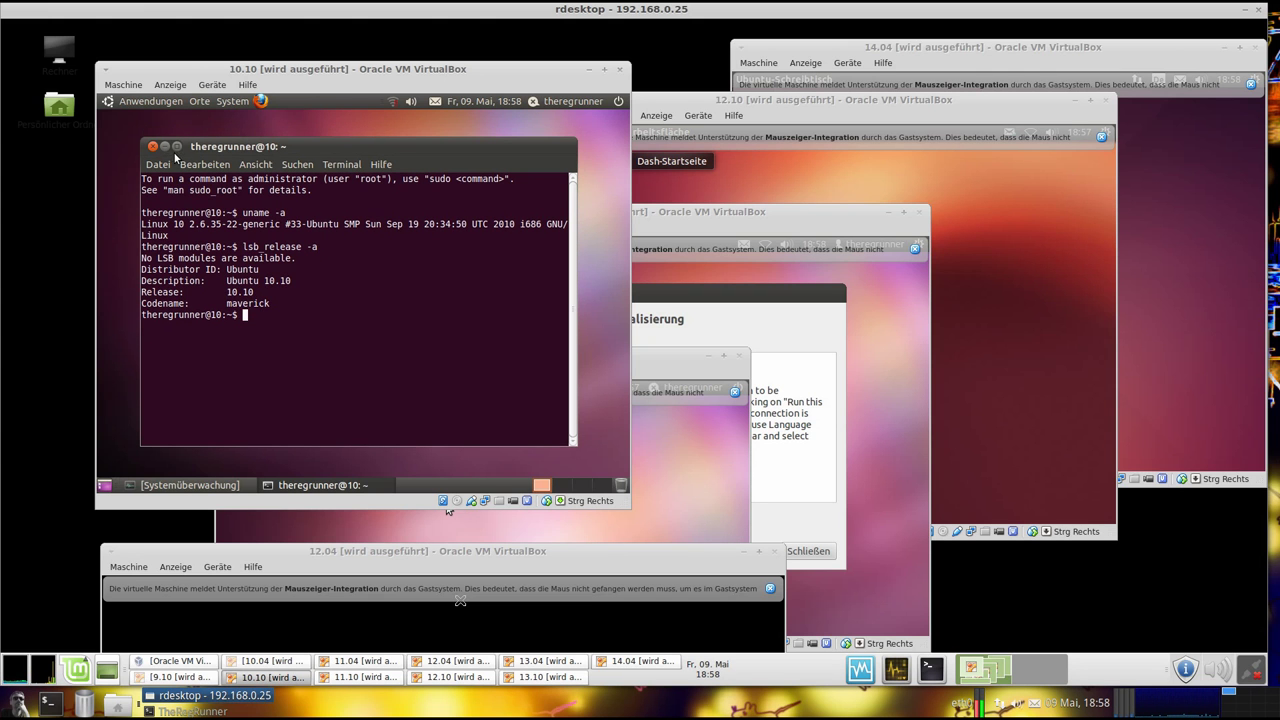
pyautogui.click(165, 146)
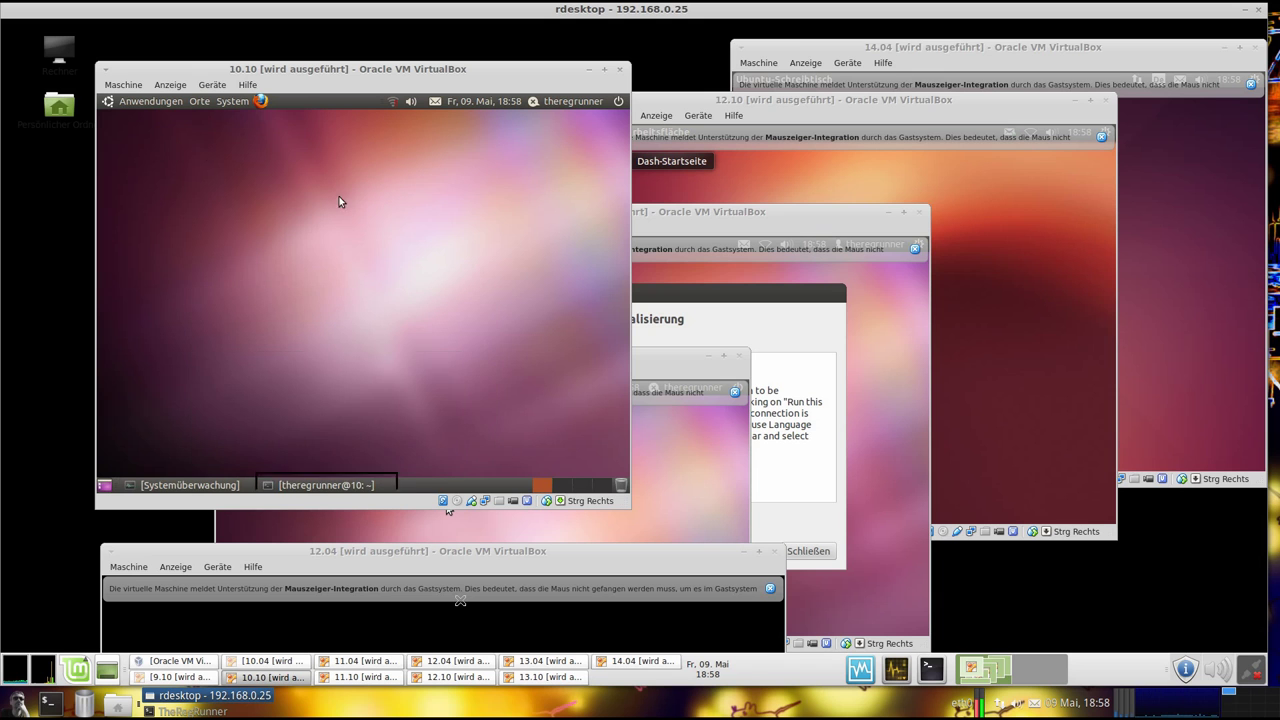
# Close the guest's system menu and minimize the 10.10 VM window
pyautogui.click(232, 101)
pyautogui.moveTo(233, 133)
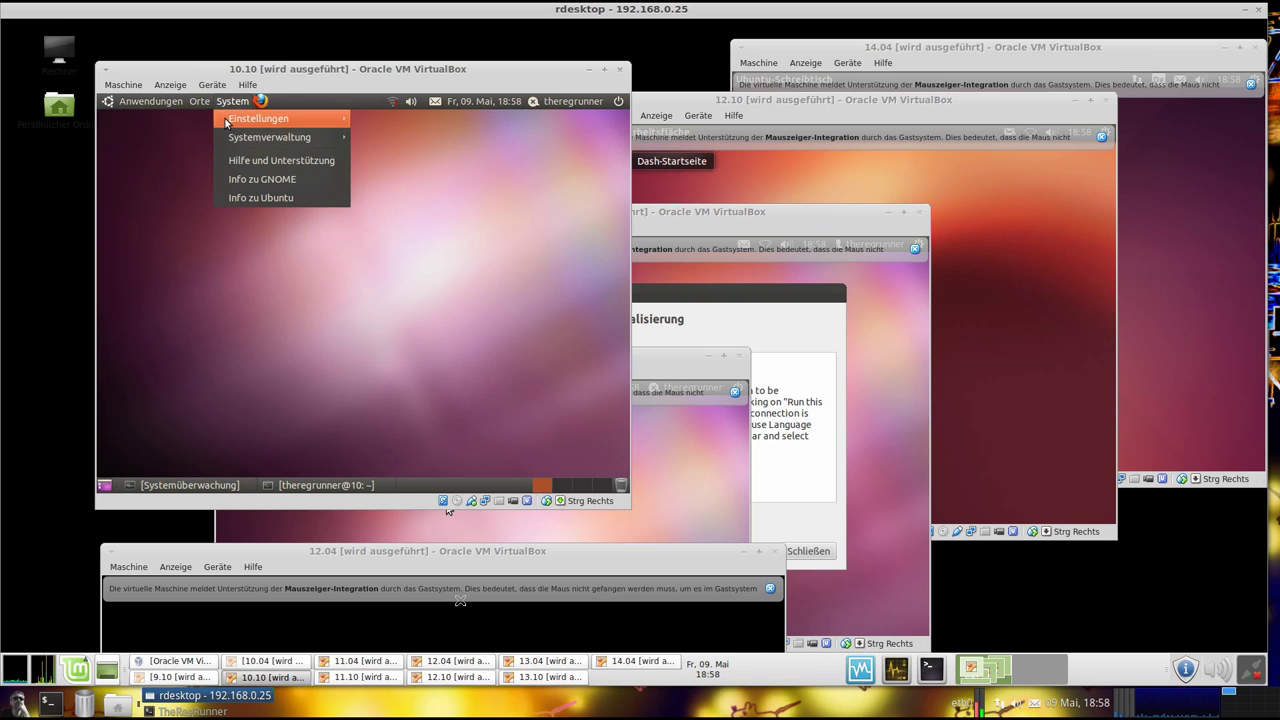
pyautogui.moveTo(162, 106)
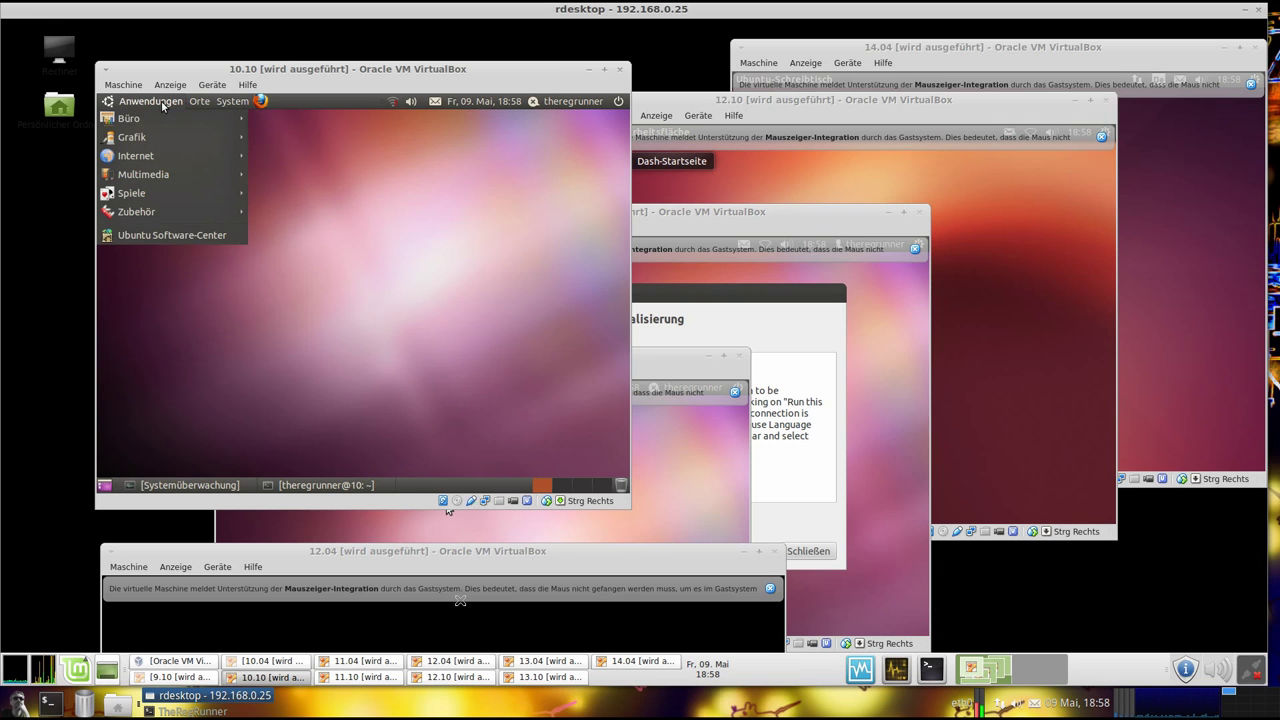
pyautogui.click(430, 200)
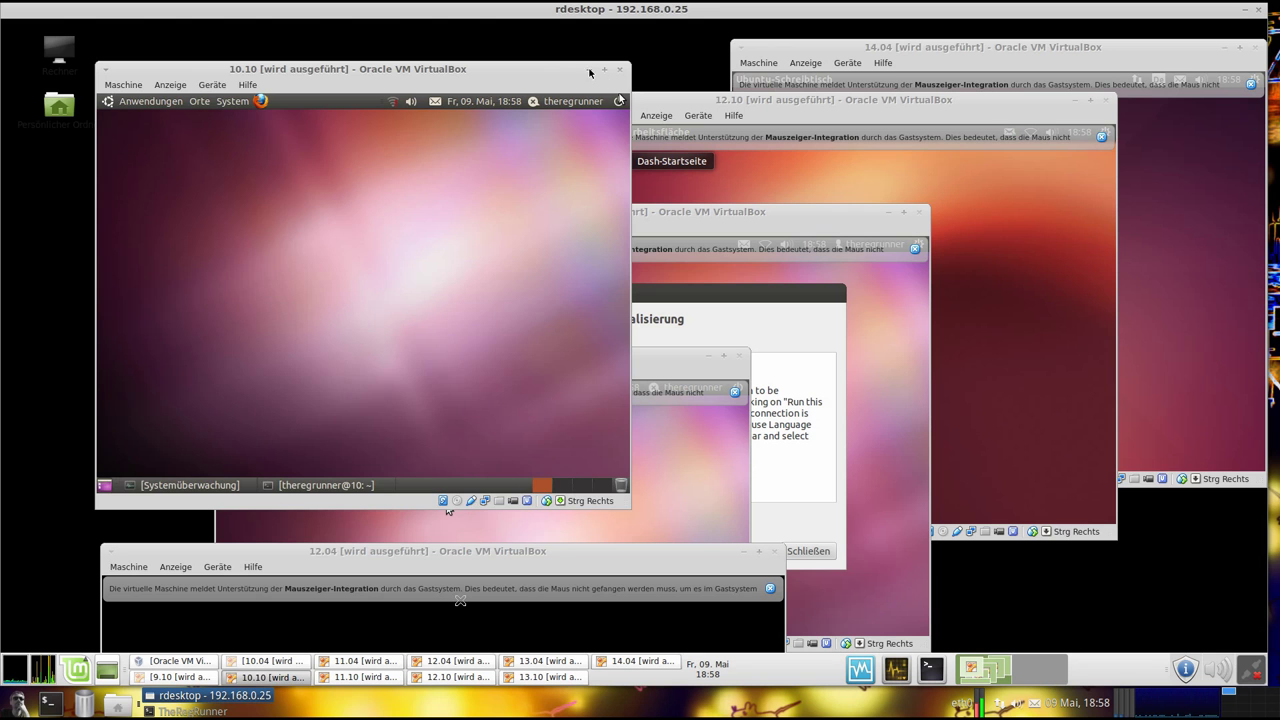
pyautogui.click(590, 72)
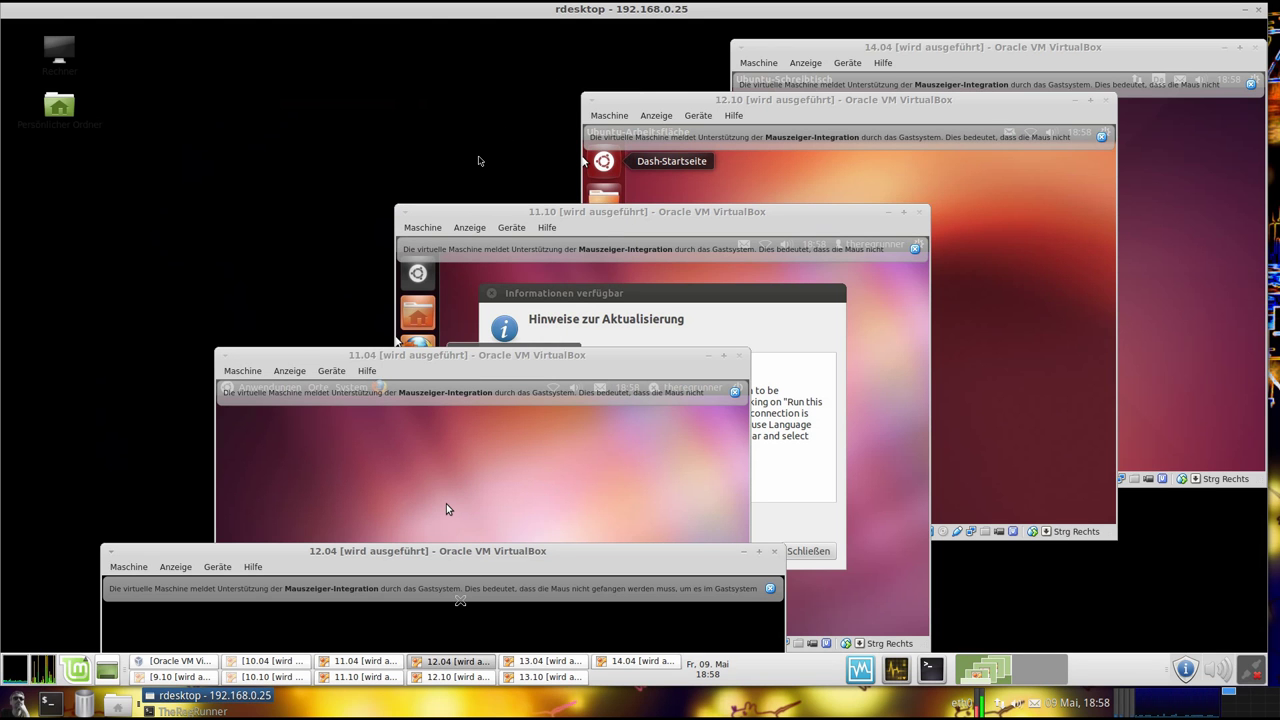
# Raise the 11.04 VM, dismiss its integration notice, and open Anwendungen > Zubehör > Terminal
pyautogui.moveTo(345, 357); pyautogui.dragTo(304, 76)
pyautogui.click(672, 133)
pyautogui.moveTo(427, 97); pyautogui.dragTo(418, 75)
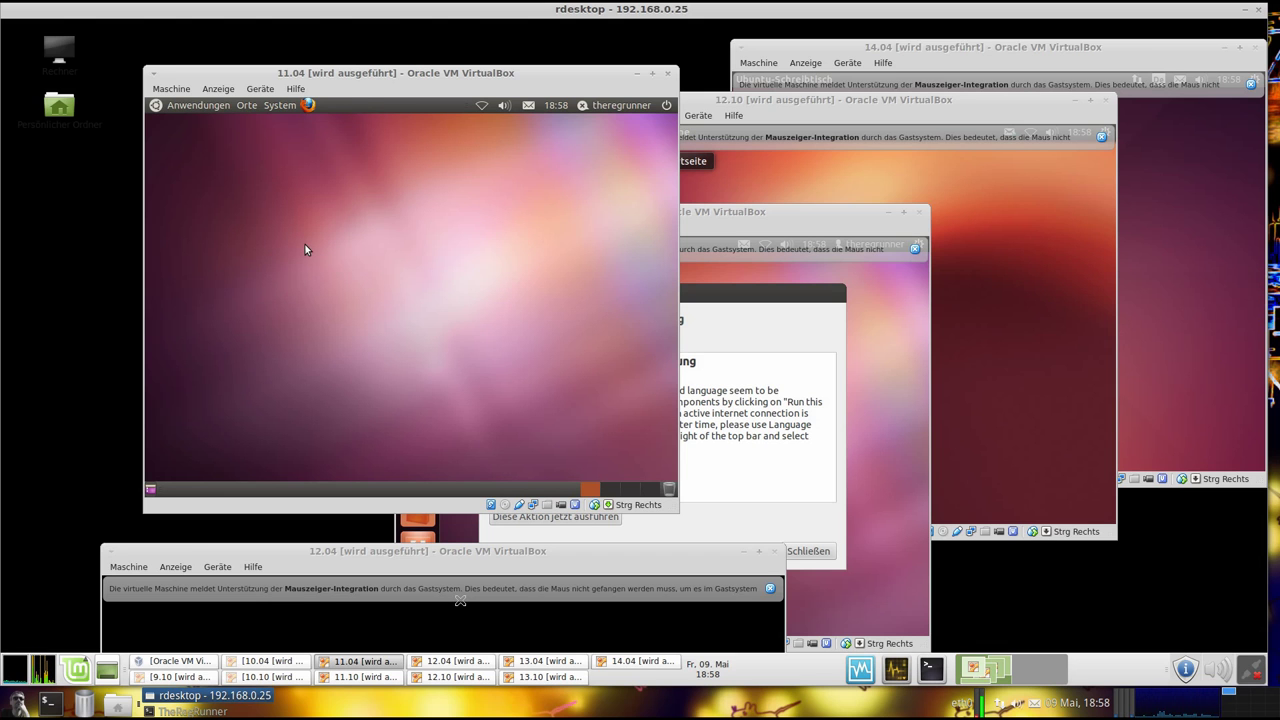
pyautogui.moveTo(360, 72); pyautogui.dragTo(364, 70)
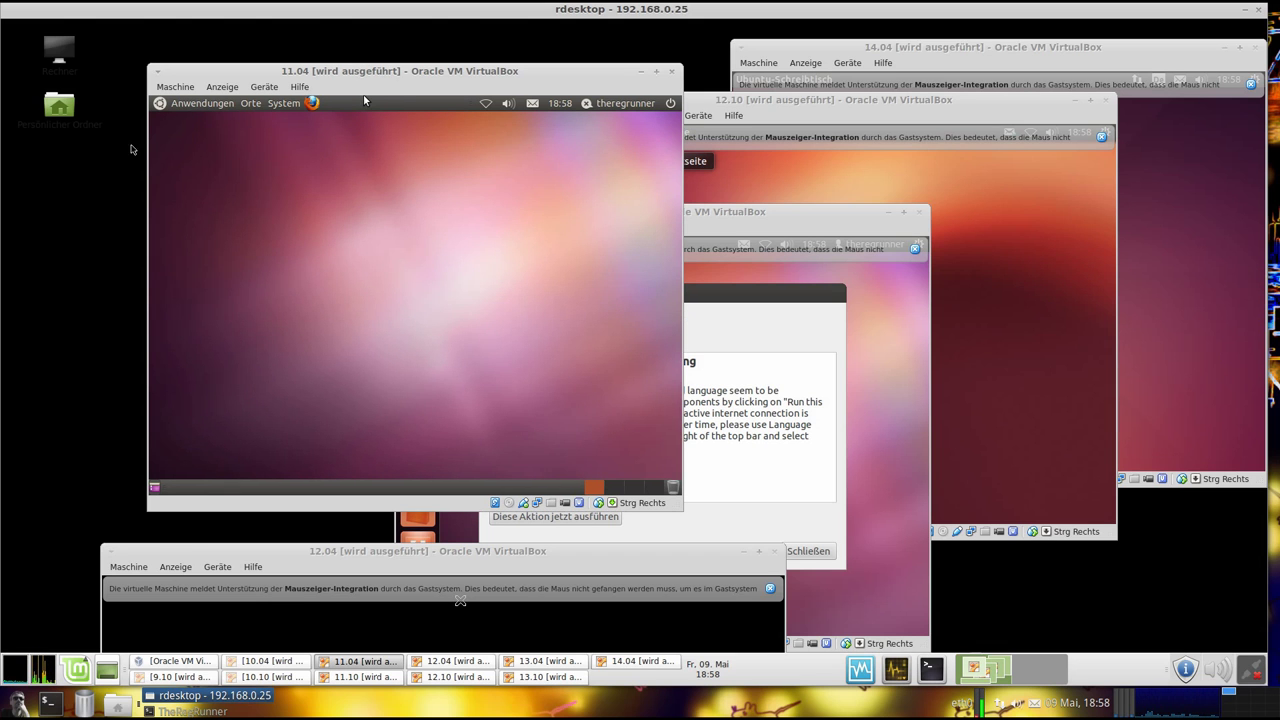
pyautogui.click(200, 103)
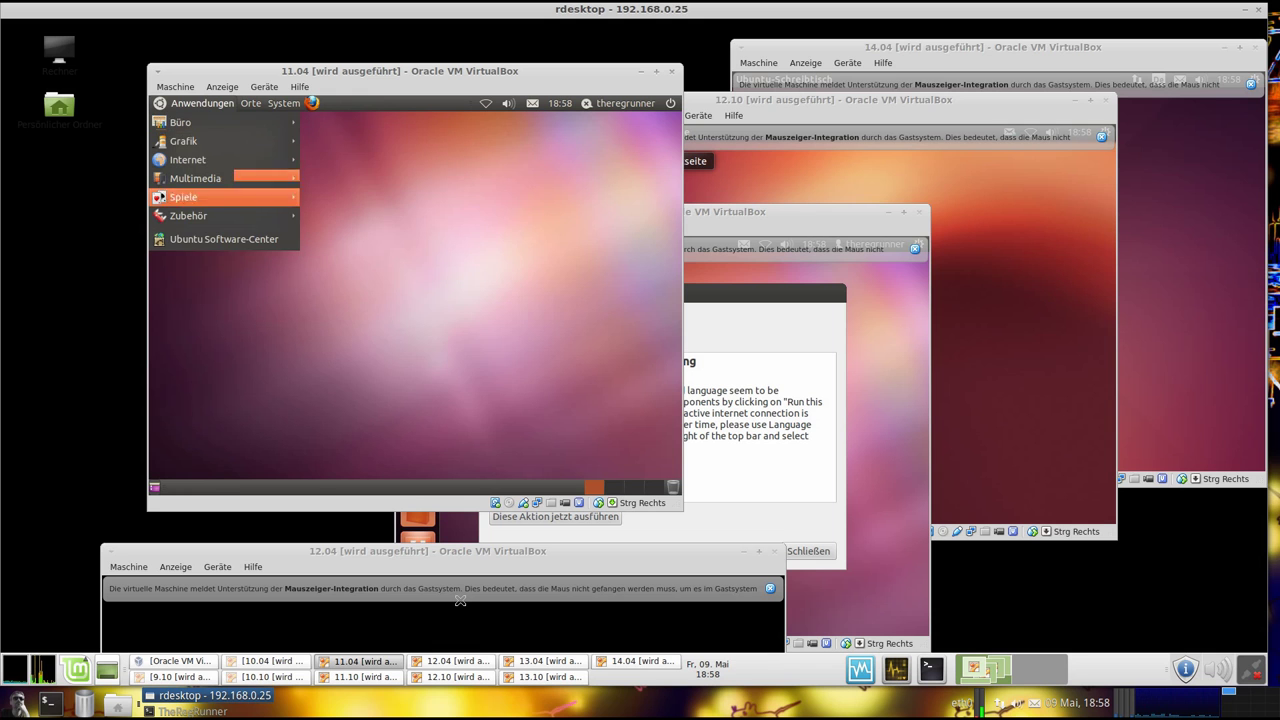
pyautogui.moveTo(252, 220)
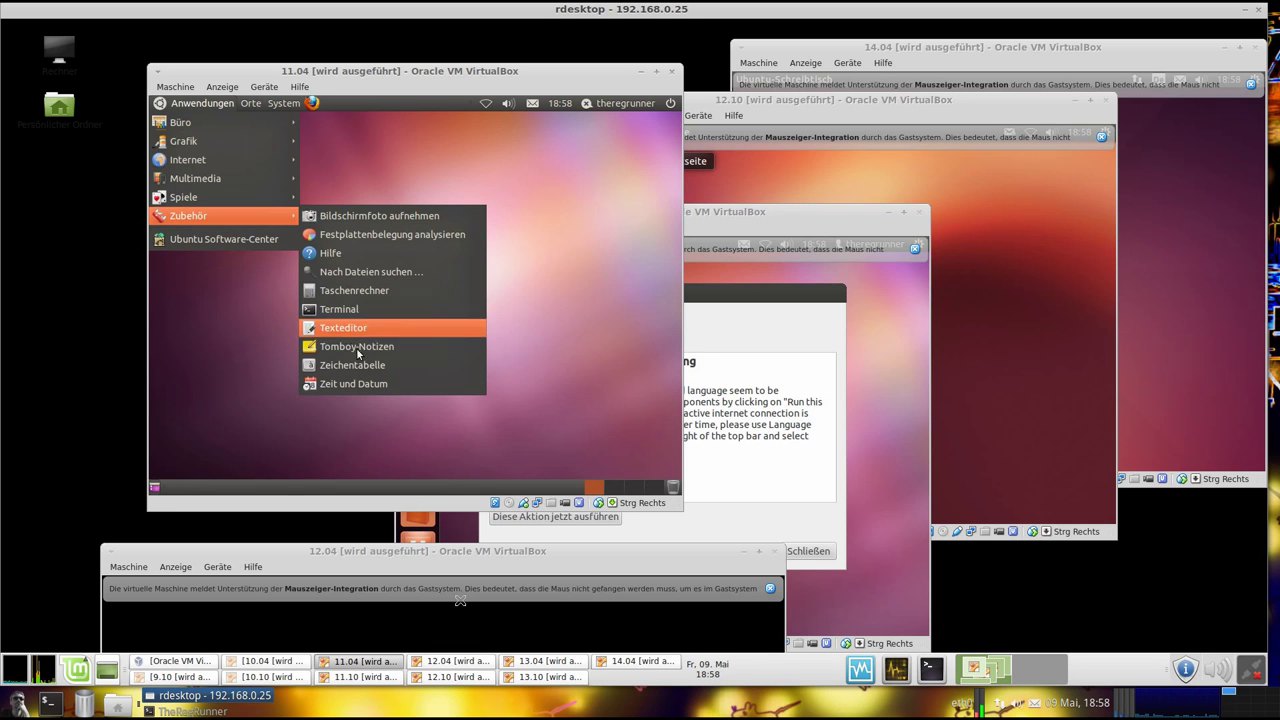
pyautogui.click(366, 309)
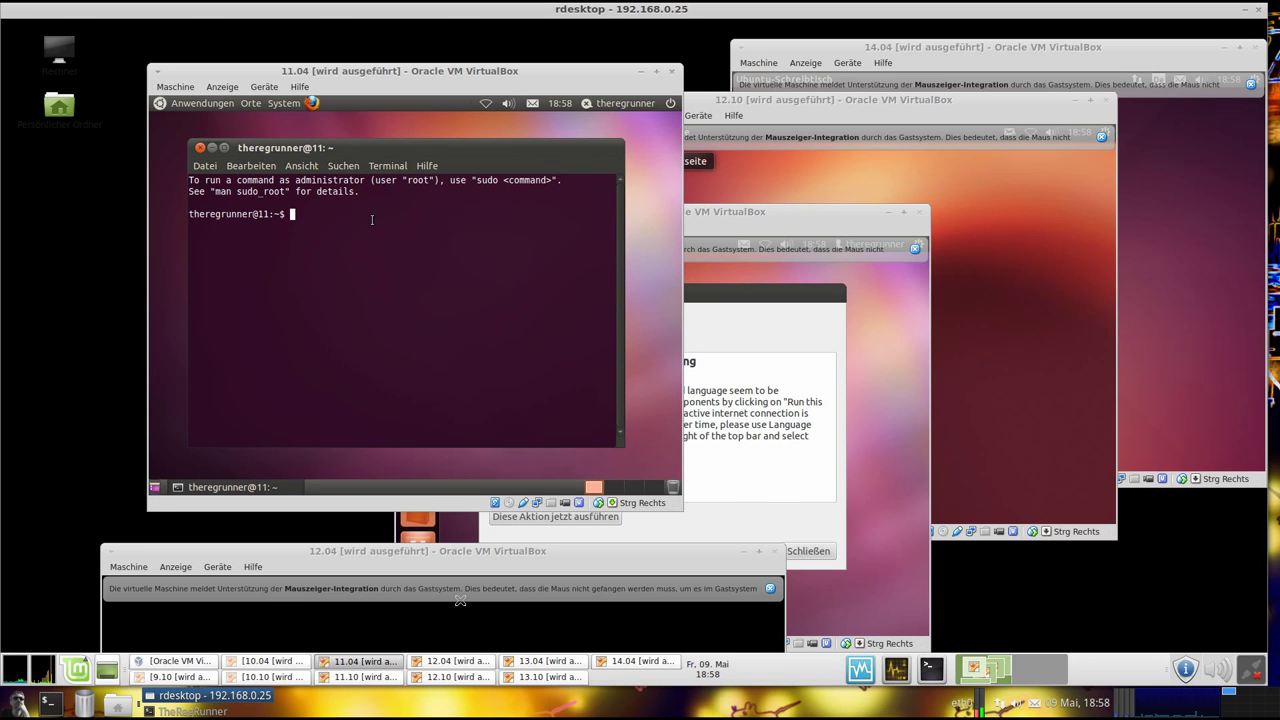
# Run lsb_release -a in the 11.04 terminal, showing Ubuntu 11.04 natty
pyautogui.write('lsb_release -a')
pyautogui.press('Return')
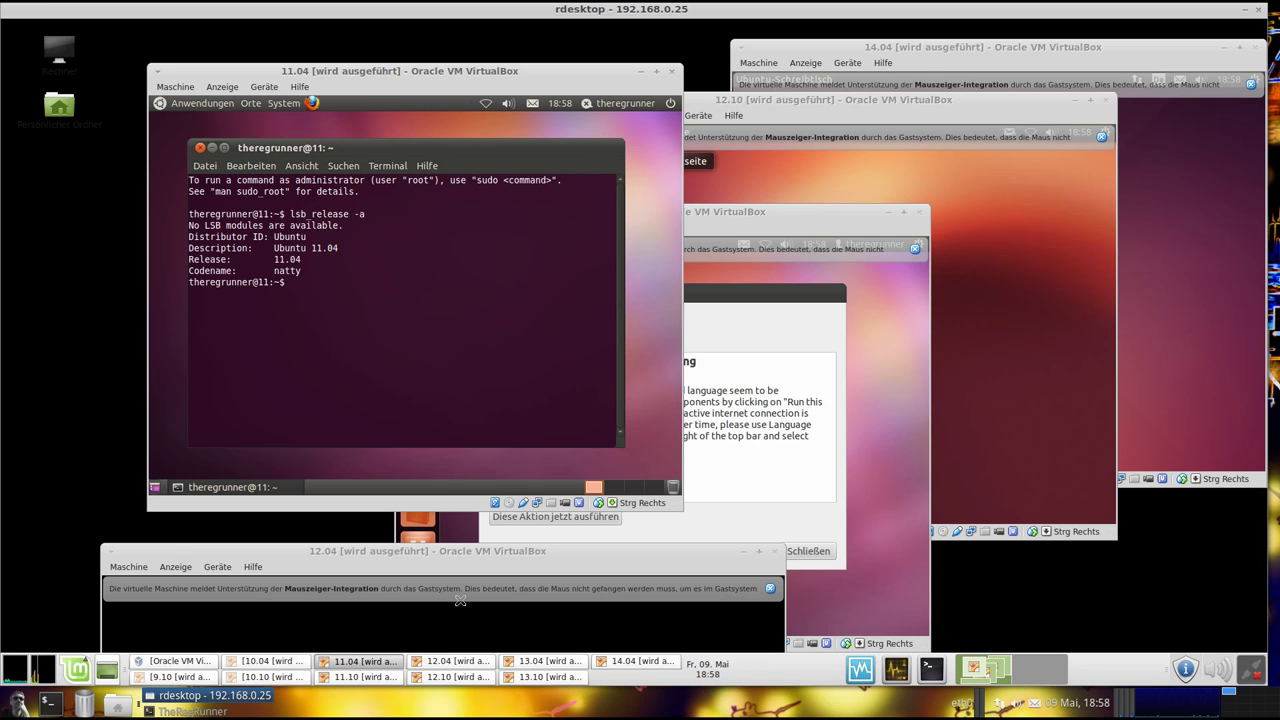
pyautogui.moveTo(610, 272); pyautogui.dragTo(189, 214)
pyautogui.click(316, 282)
# Run uname -a and unity --version (kernel 2.6.38-8, unity 3.8.10), then minimize the terminal
pyautogui.write('uname -a')
pyautogui.press('Return')
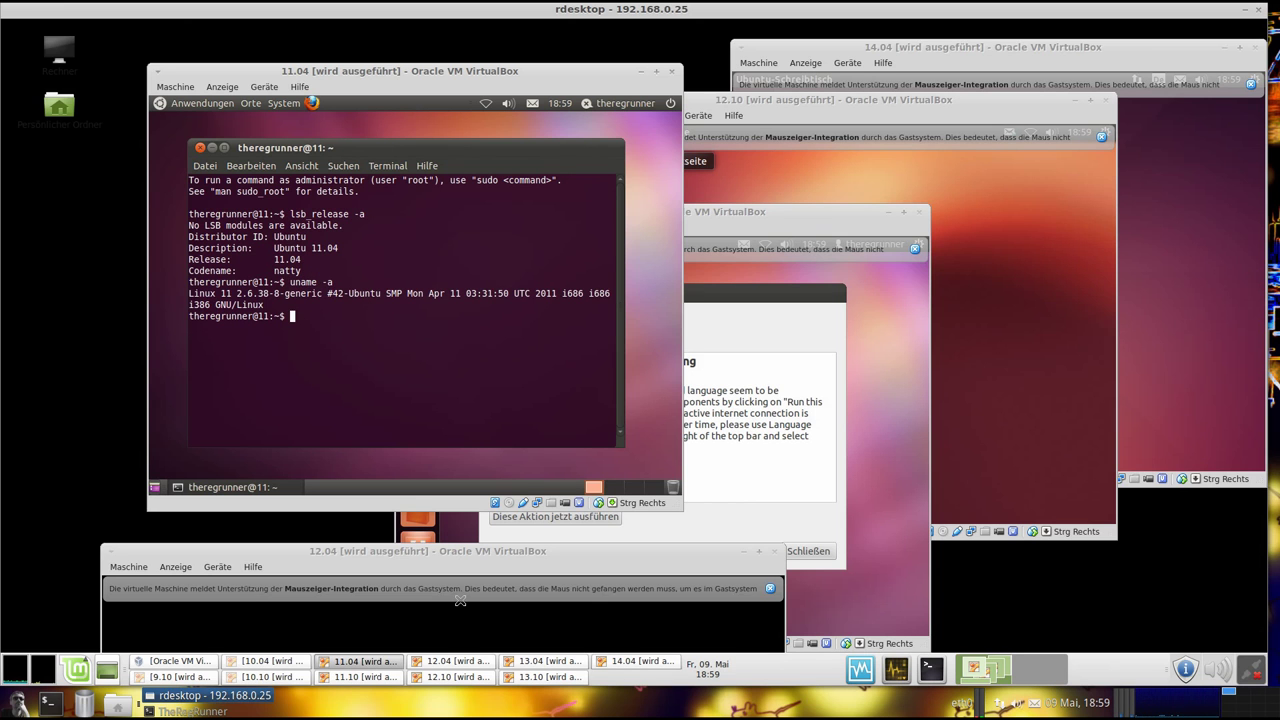
pyautogui.write('unitz')
pyautogui.press('BackSpace')
pyautogui.write('y --version')
pyautogui.press('Return')
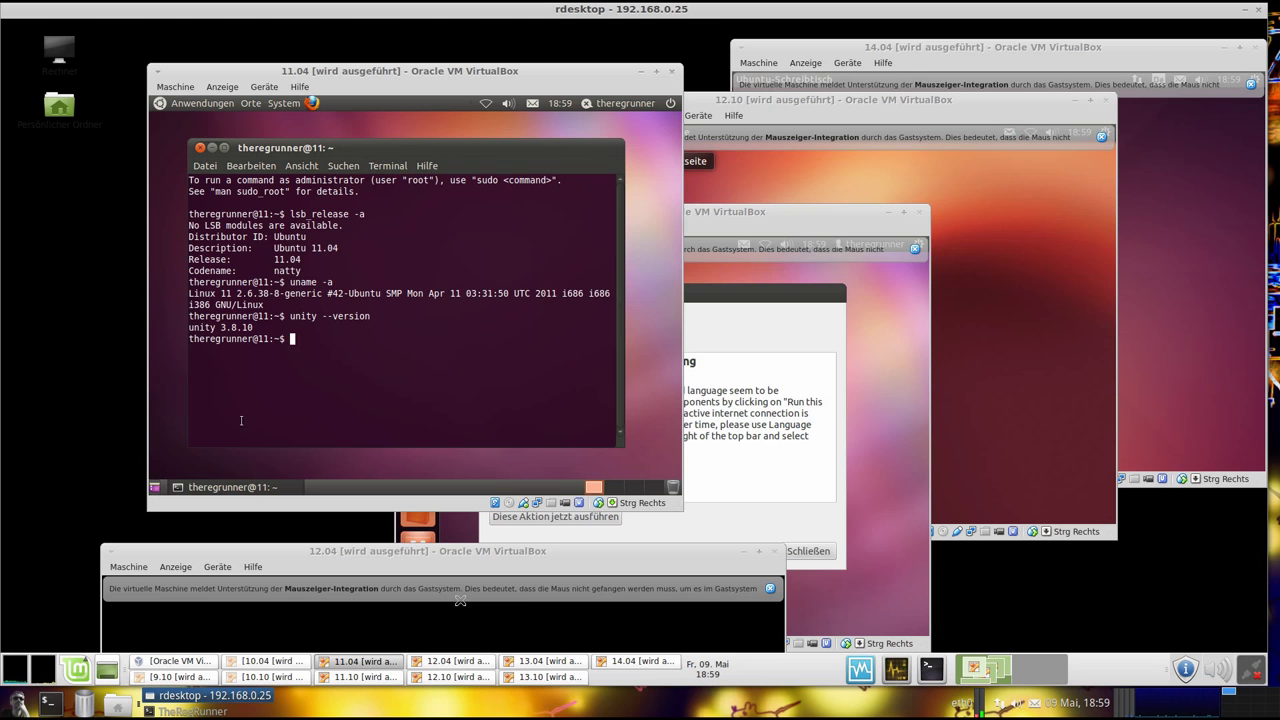
pyautogui.tripleClick(265, 328)
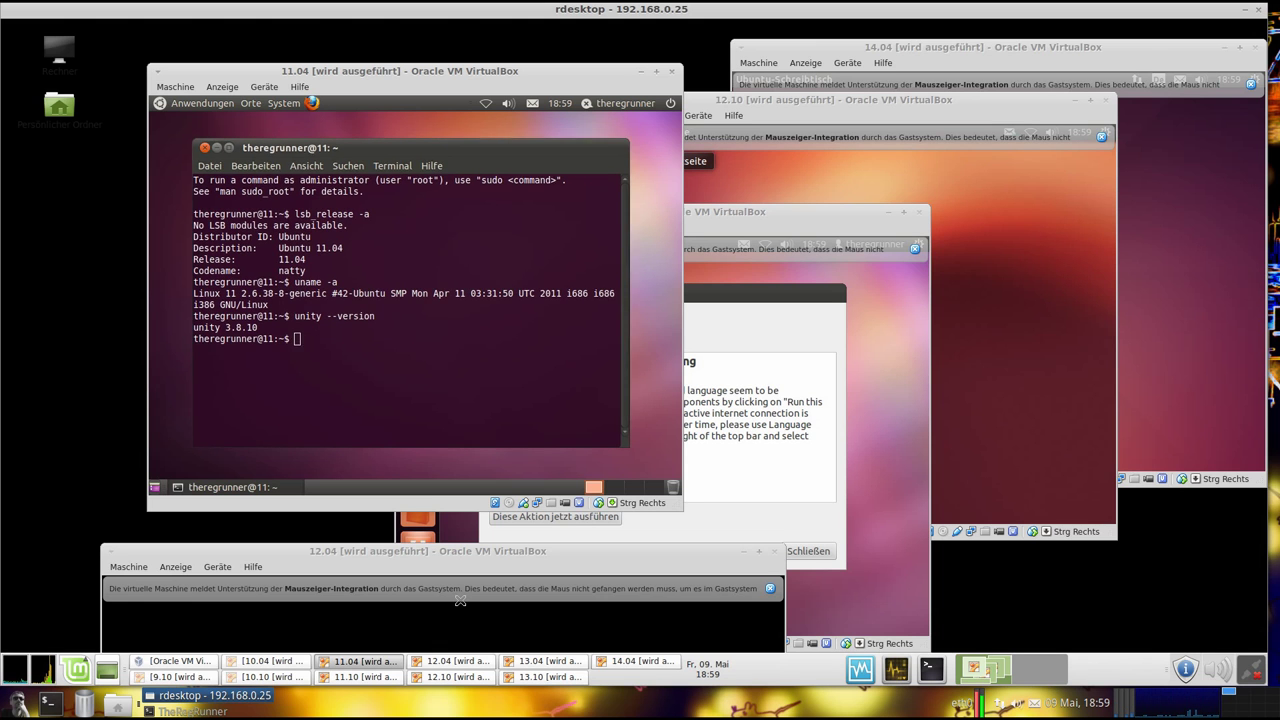
pyautogui.click(225, 150)
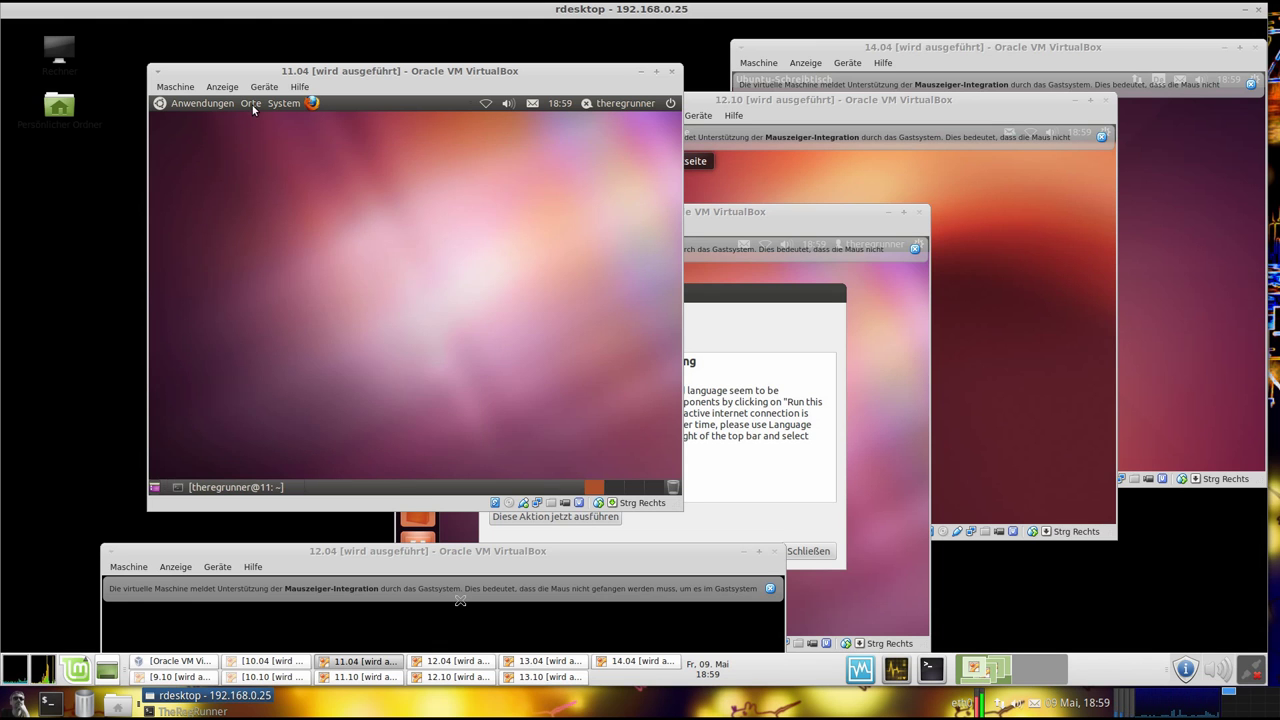
pyautogui.click(252, 104)
pyautogui.moveTo(271, 104)
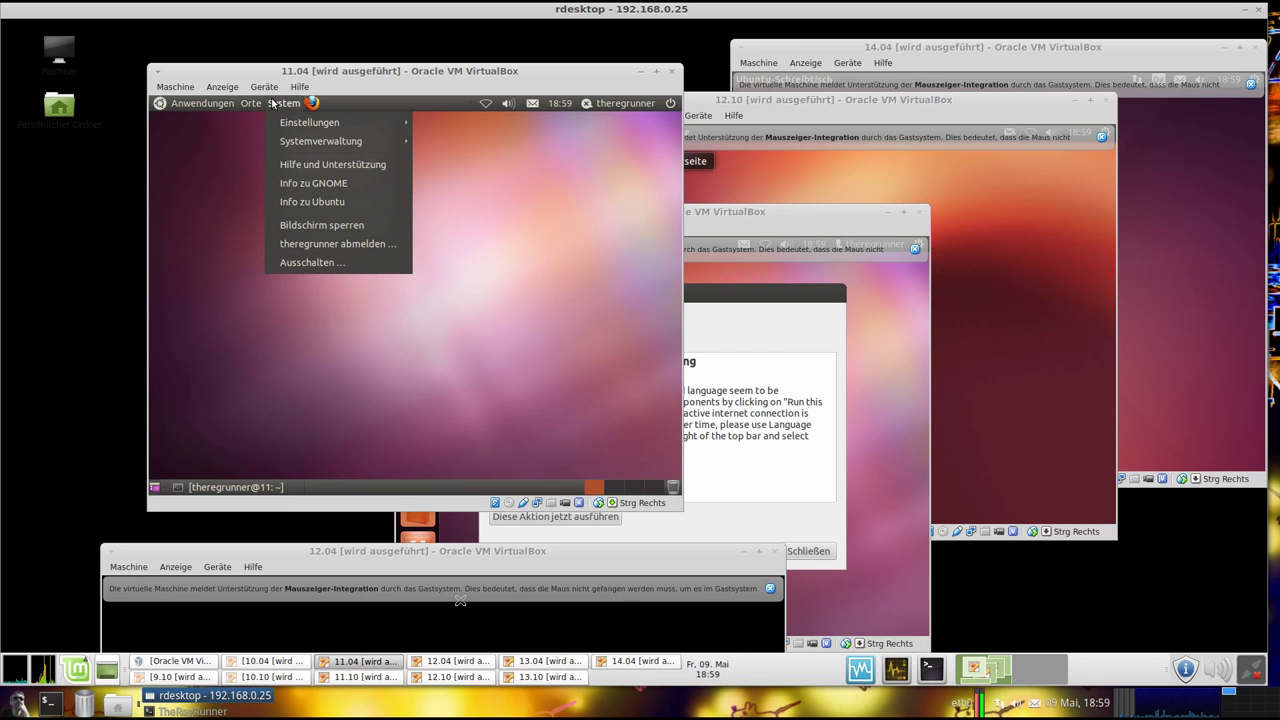
pyautogui.moveTo(320, 141)
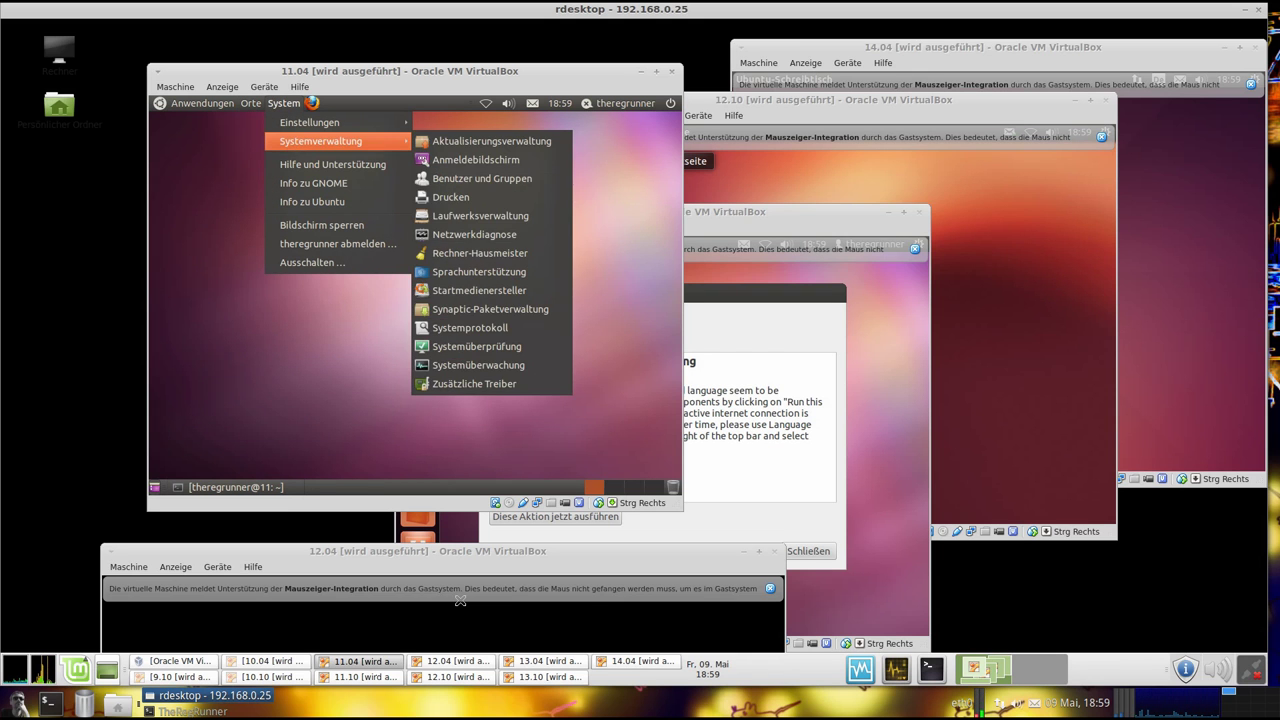
pyautogui.click(522, 369)
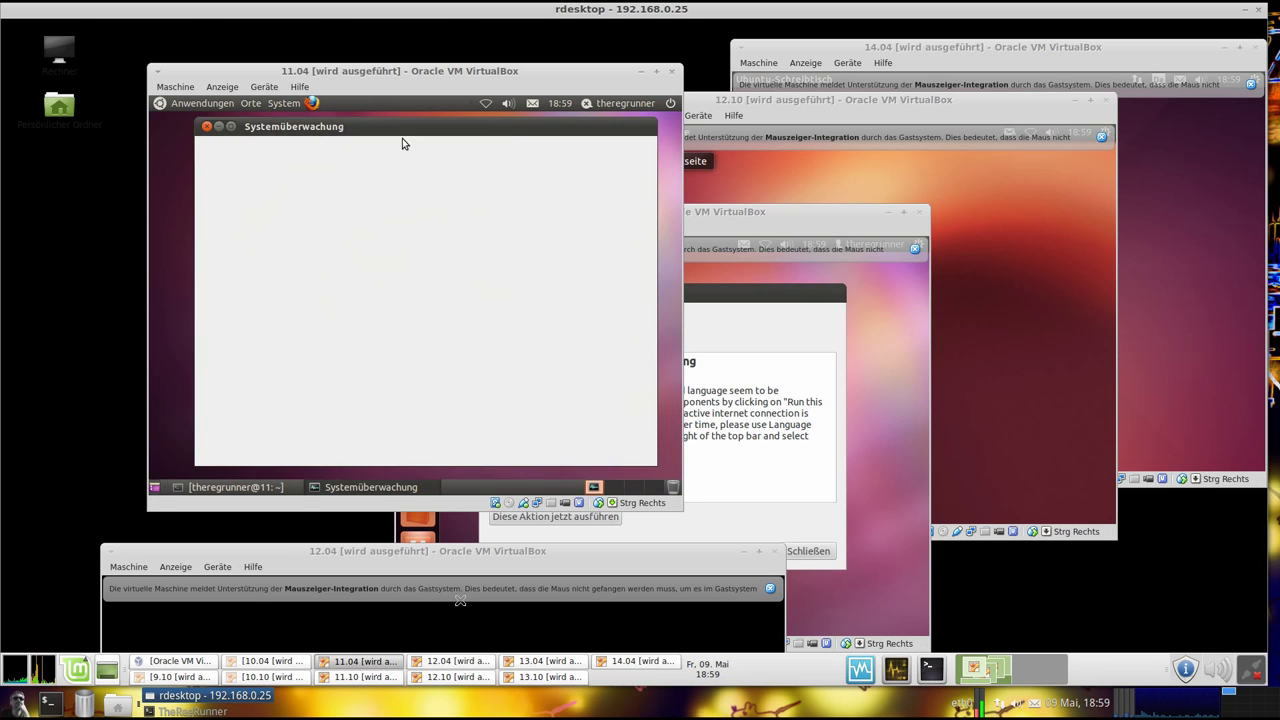
pyautogui.moveTo(405, 128); pyautogui.dragTo(390, 133)
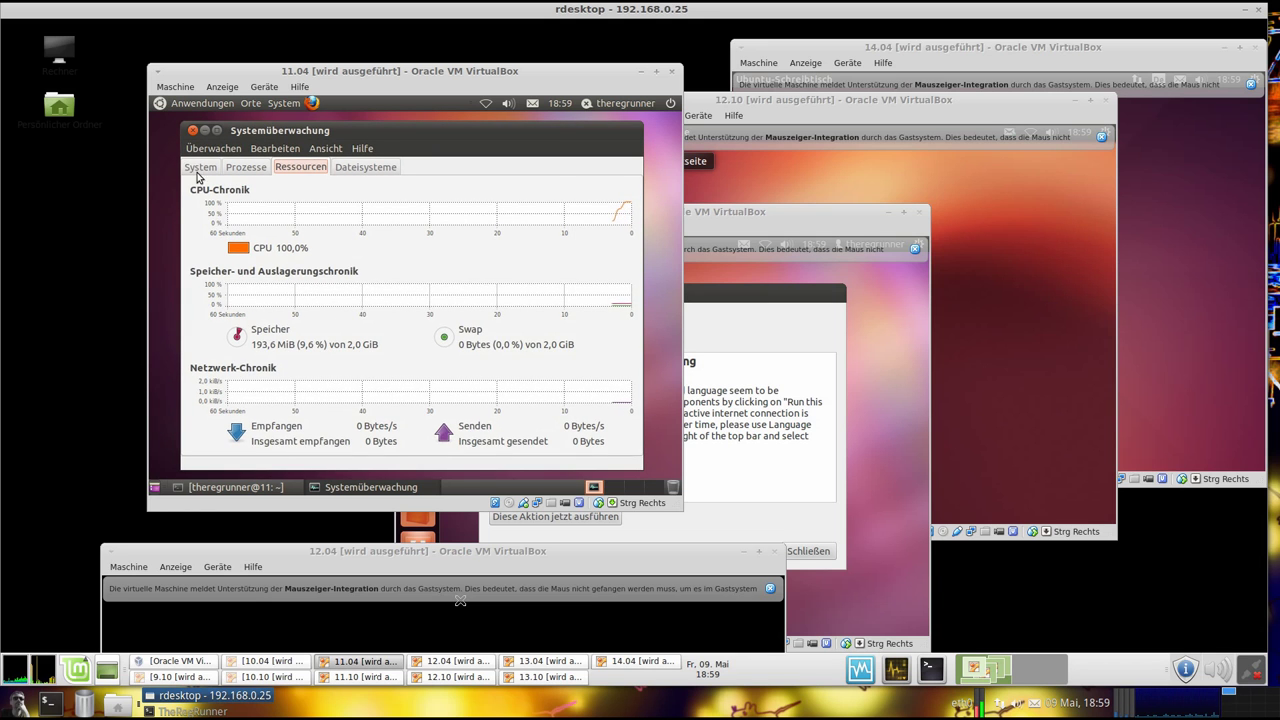
pyautogui.click(201, 168)
pyautogui.moveTo(289, 131); pyautogui.dragTo(293, 132)
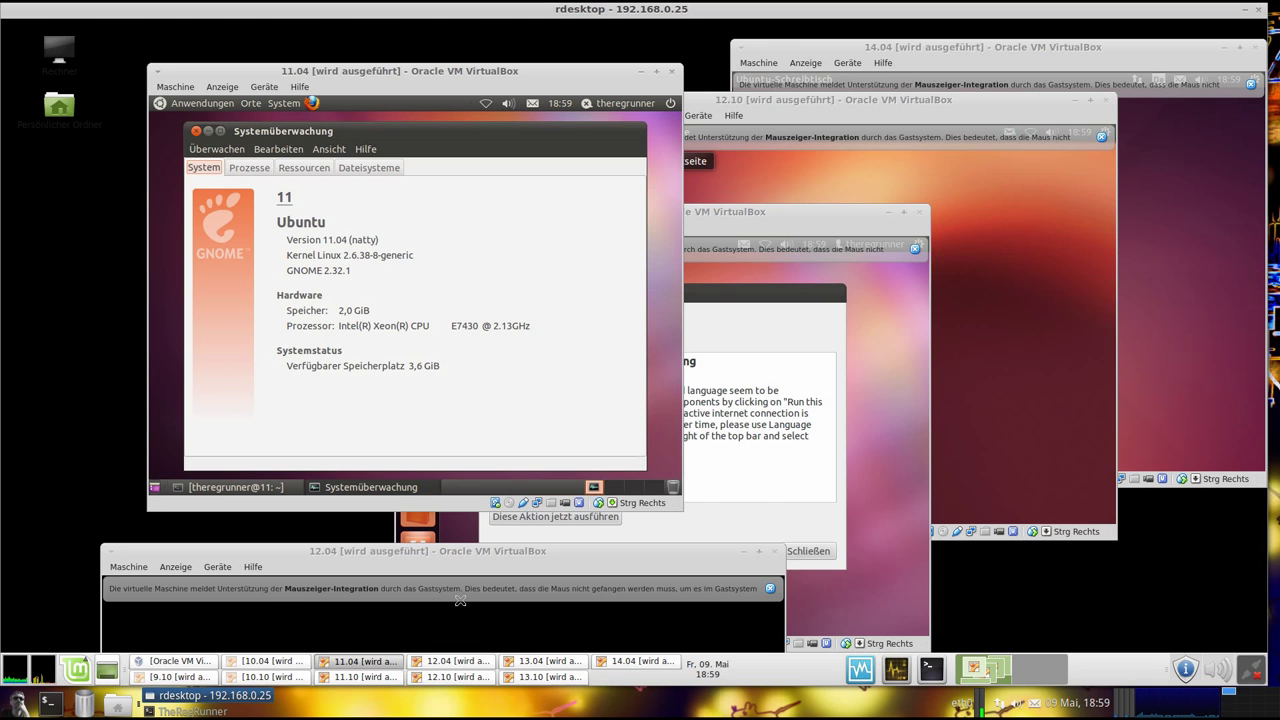
pyautogui.moveTo(402, 137); pyautogui.dragTo(401, 136)
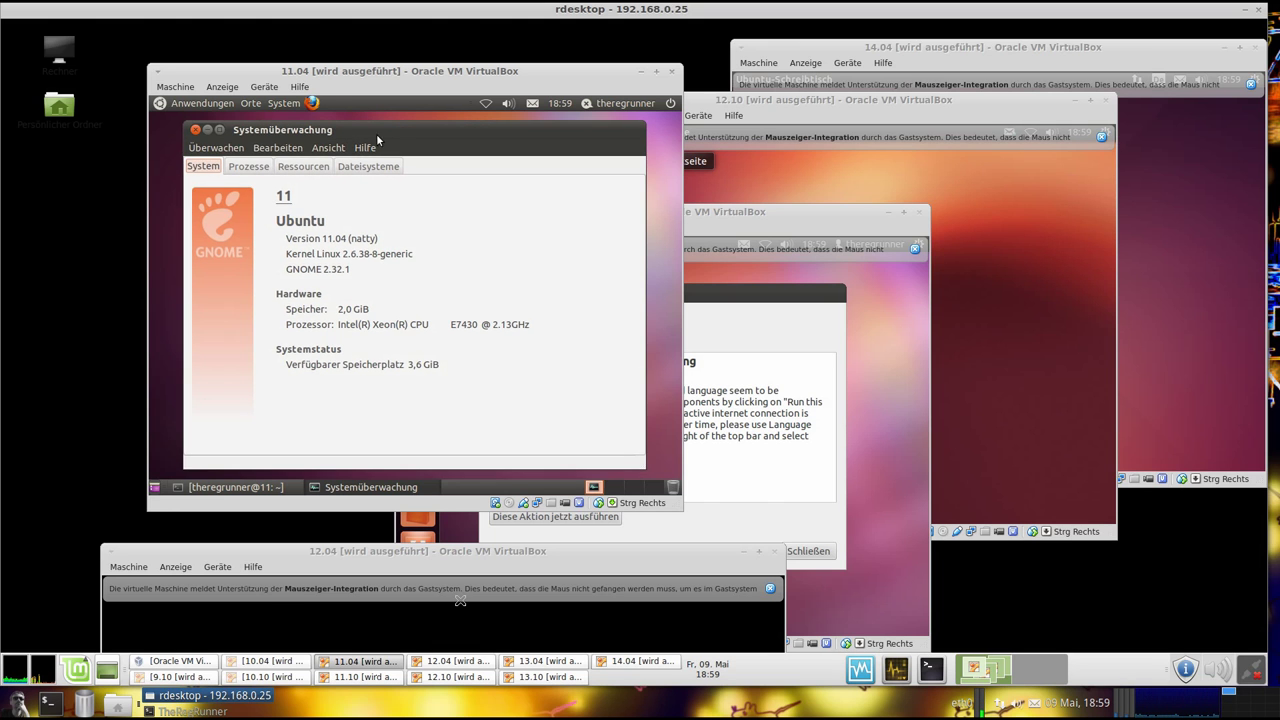
pyautogui.click(196, 131)
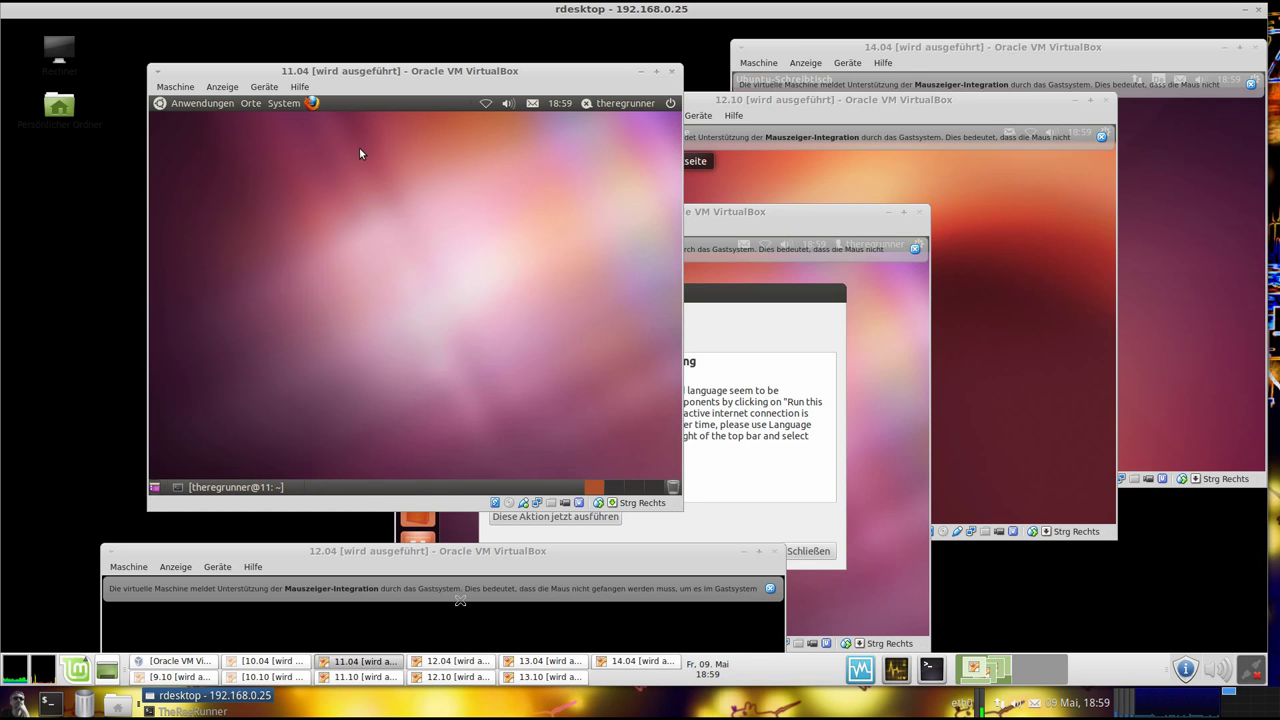
# Minimize the 11.04 VM, raise 11.10 to the upper left, and dismiss its update and integration notices
pyautogui.click(641, 71)
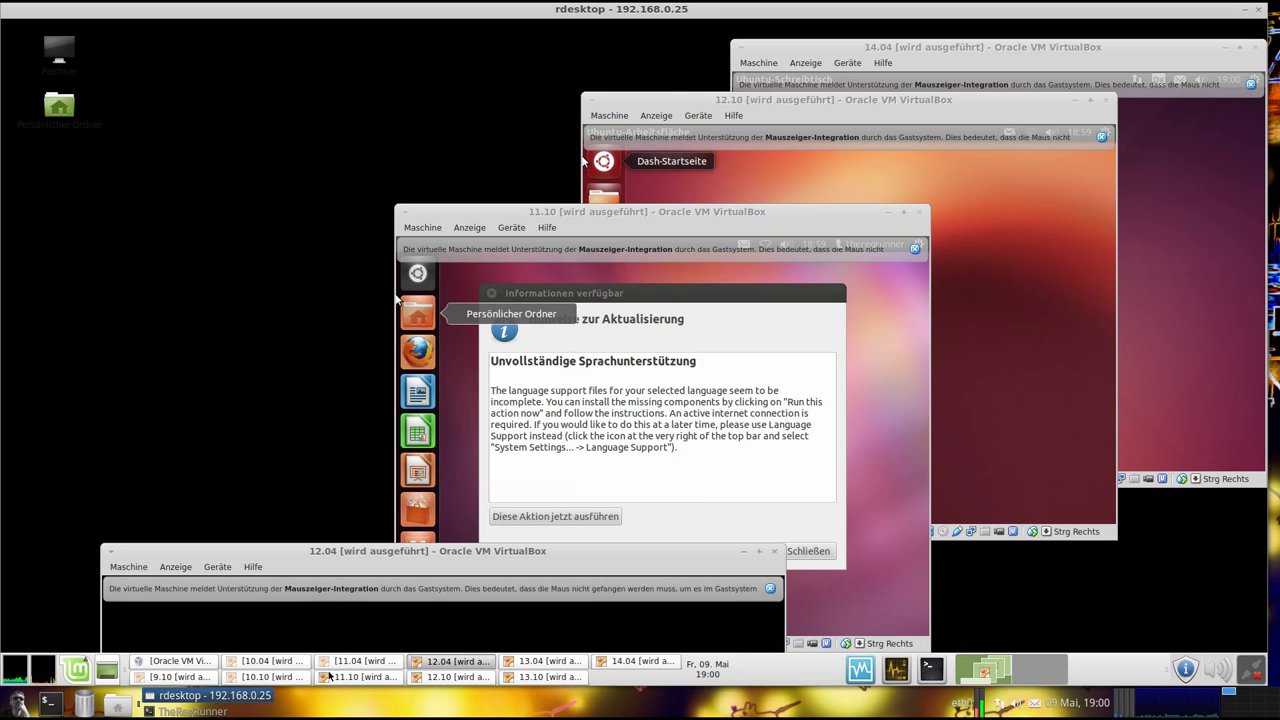
pyautogui.click(359, 677)
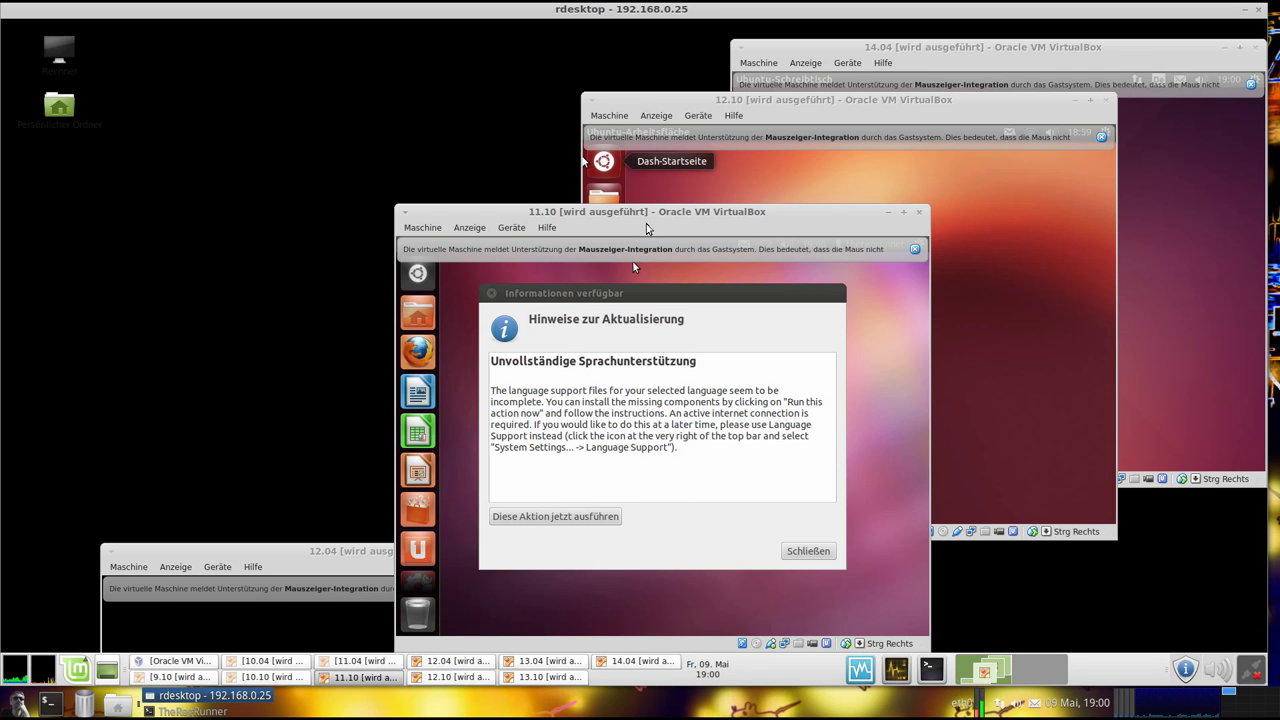
pyautogui.moveTo(638, 213); pyautogui.dragTo(352, 81)
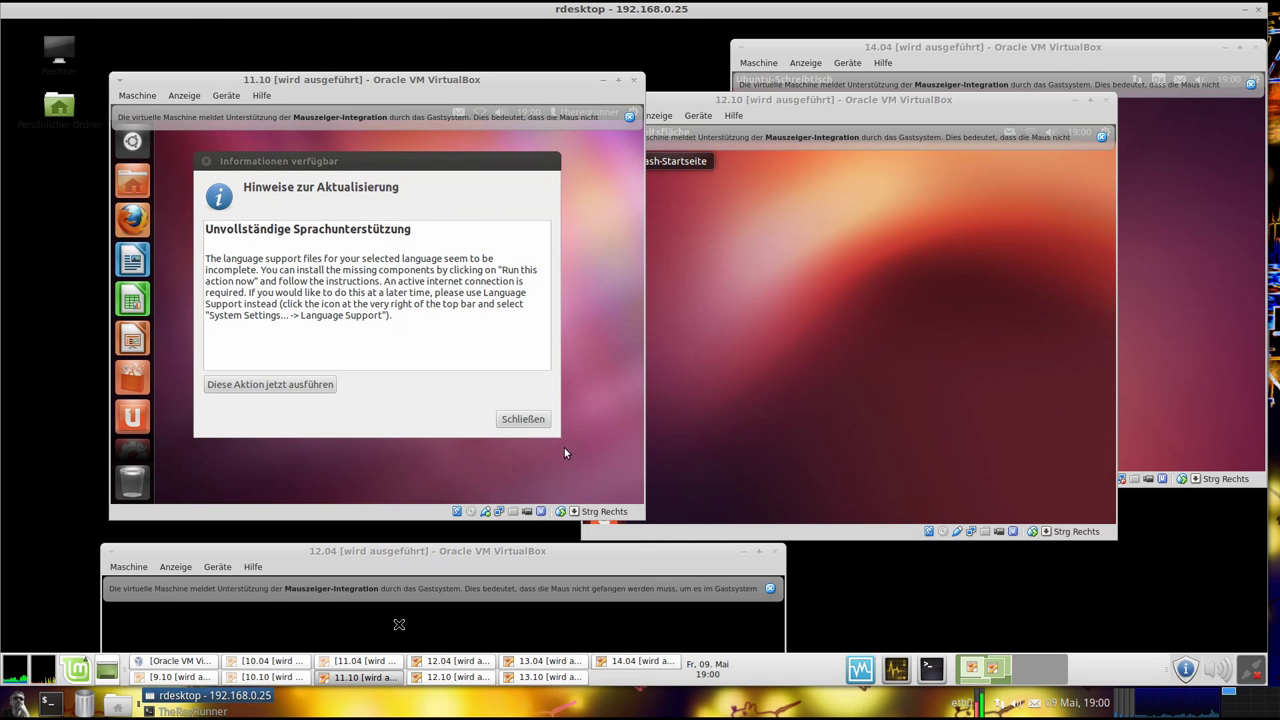
pyautogui.click(531, 420)
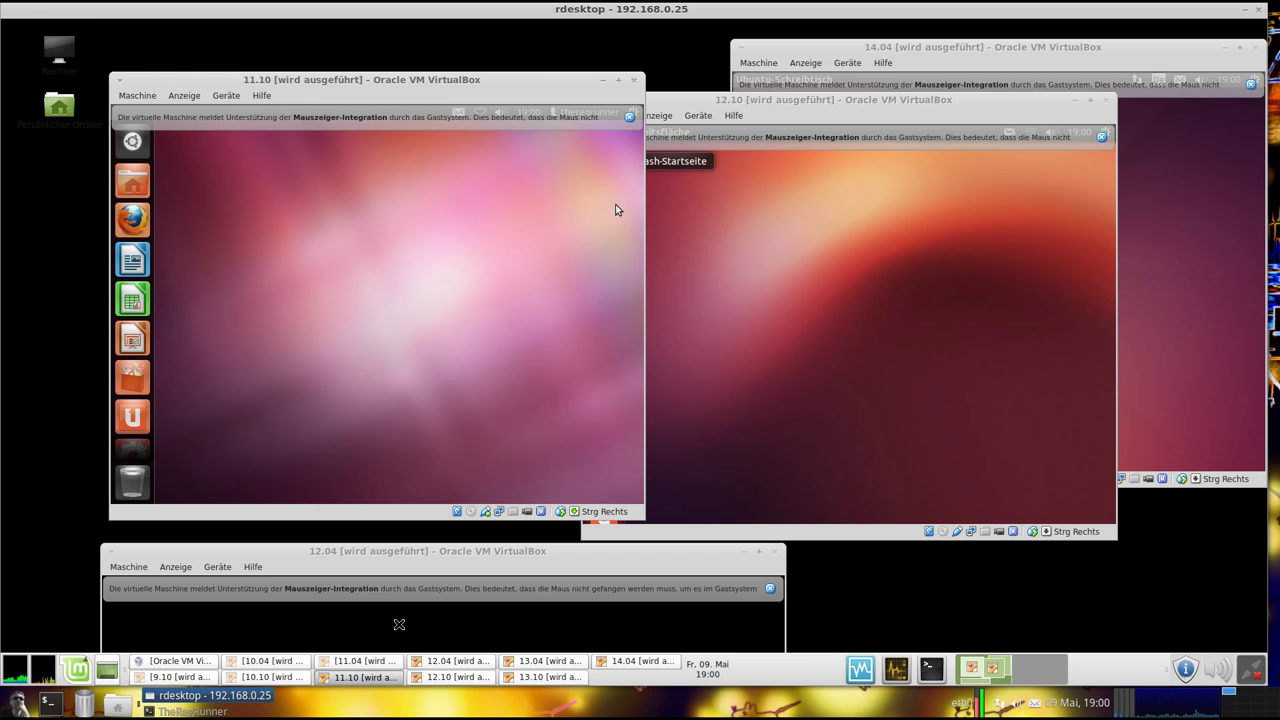
pyautogui.click(629, 117)
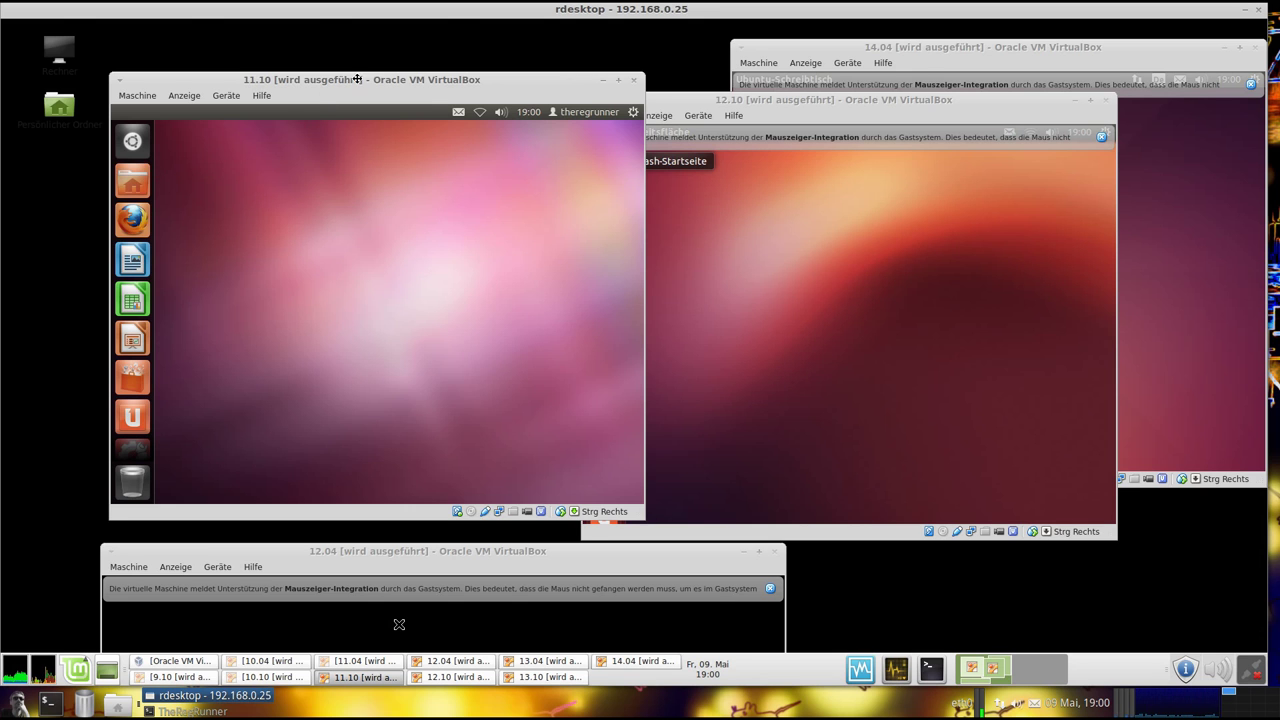
pyautogui.moveTo(351, 81); pyautogui.dragTo(352, 68)
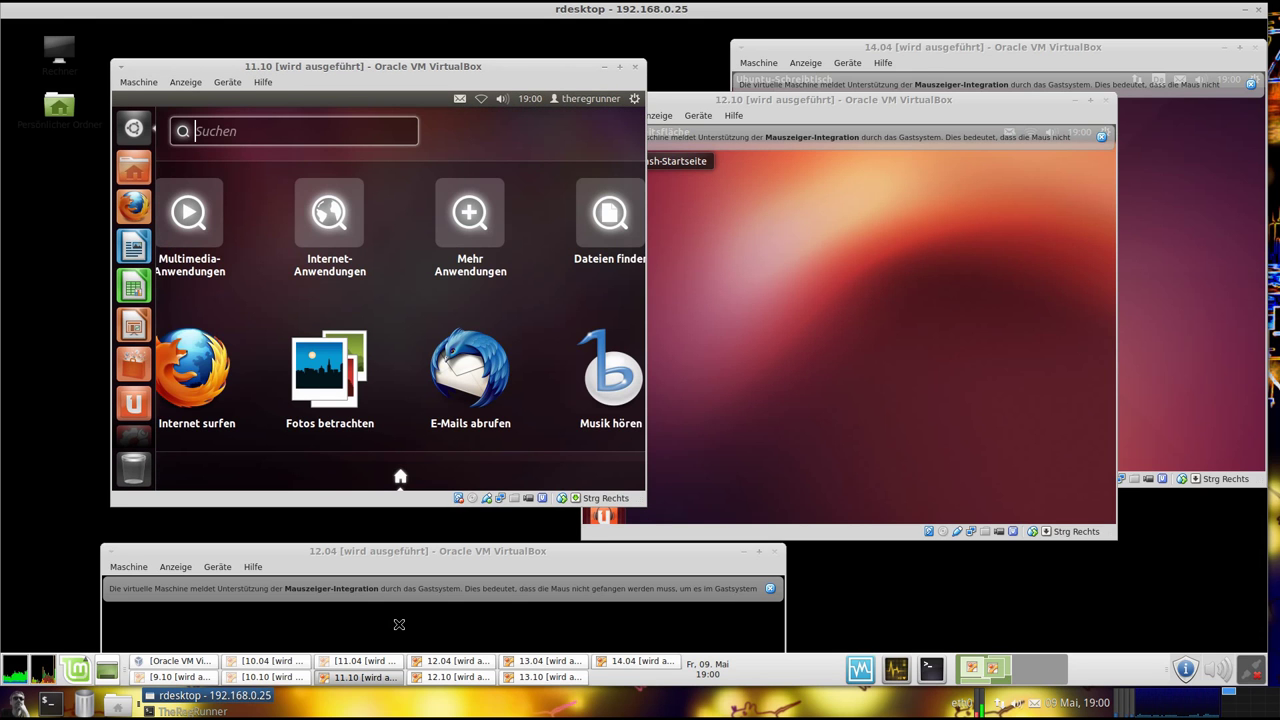
pyautogui.click(143, 128)
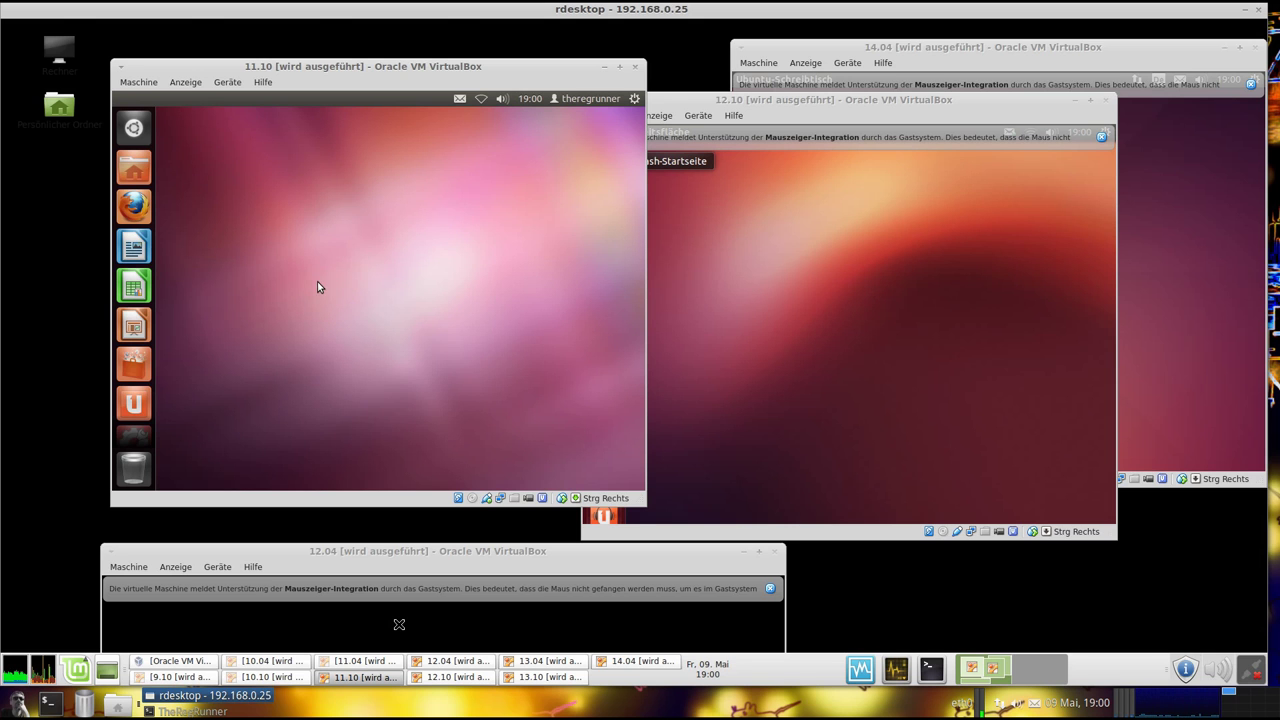
# Open the 11.10 guest's System Settings and go to System Information
pyautogui.click(634, 100)
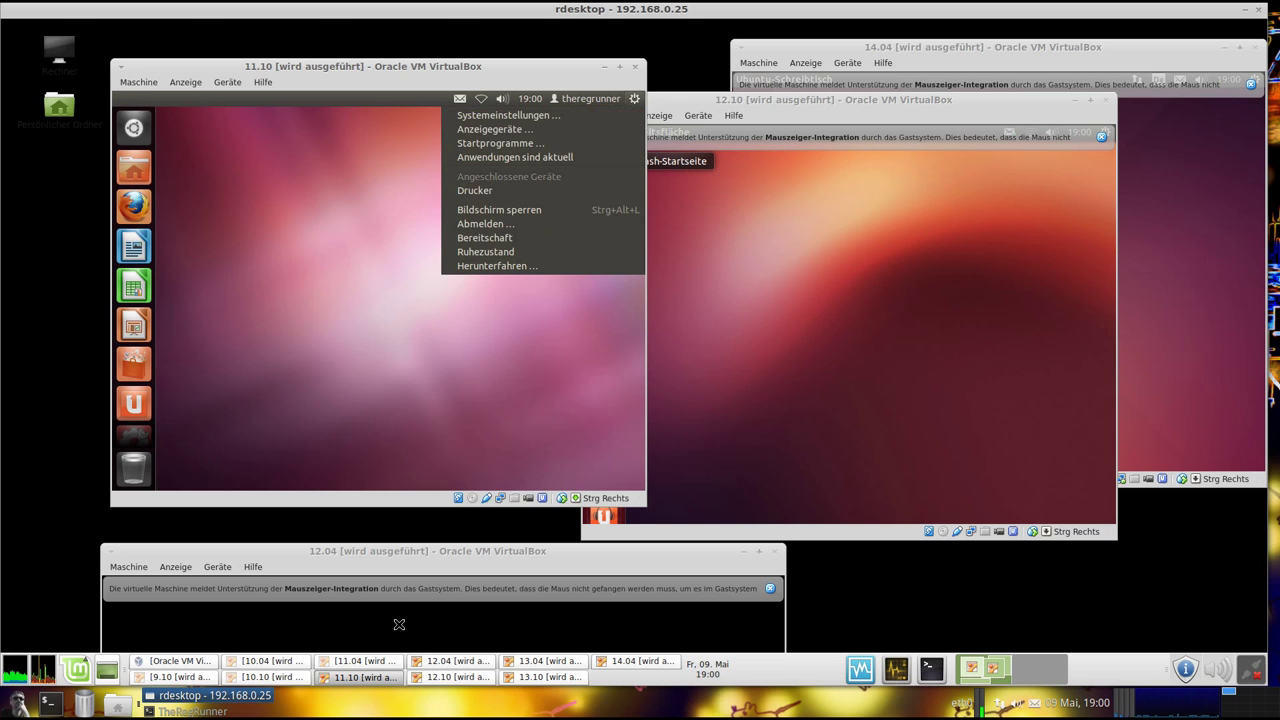
pyautogui.click(600, 129)
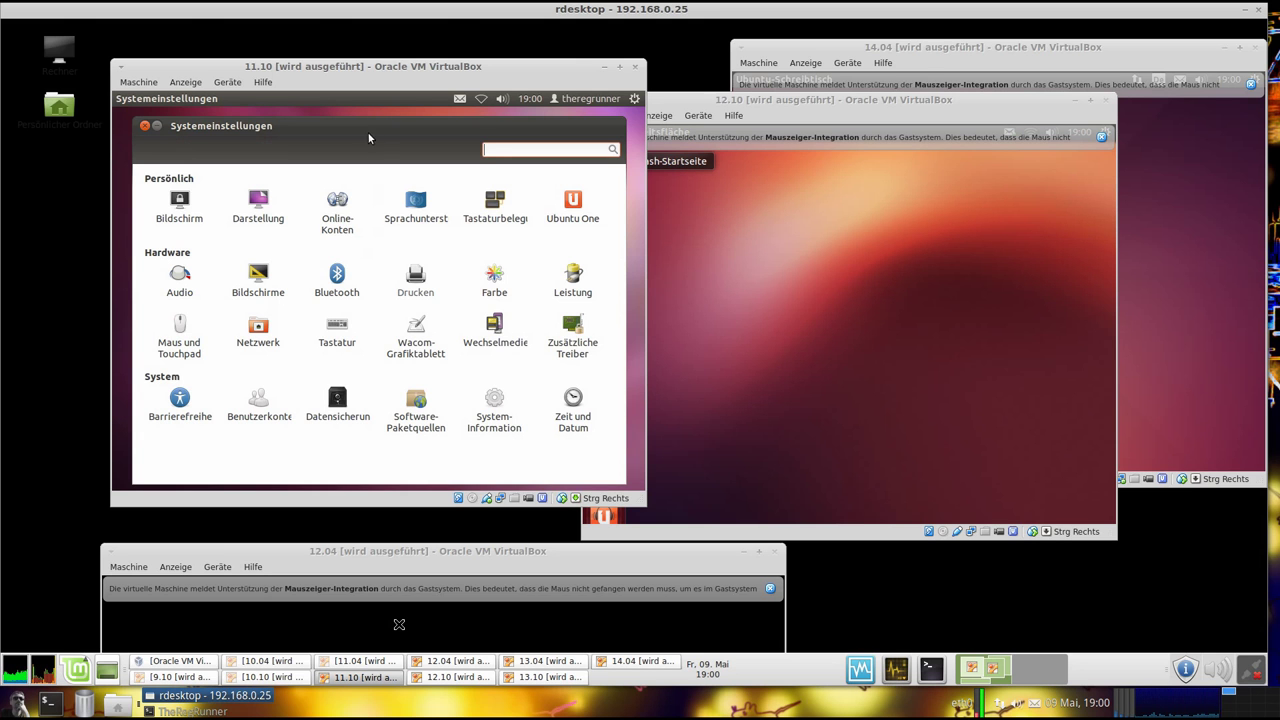
pyautogui.moveTo(373, 136); pyautogui.dragTo(370, 134)
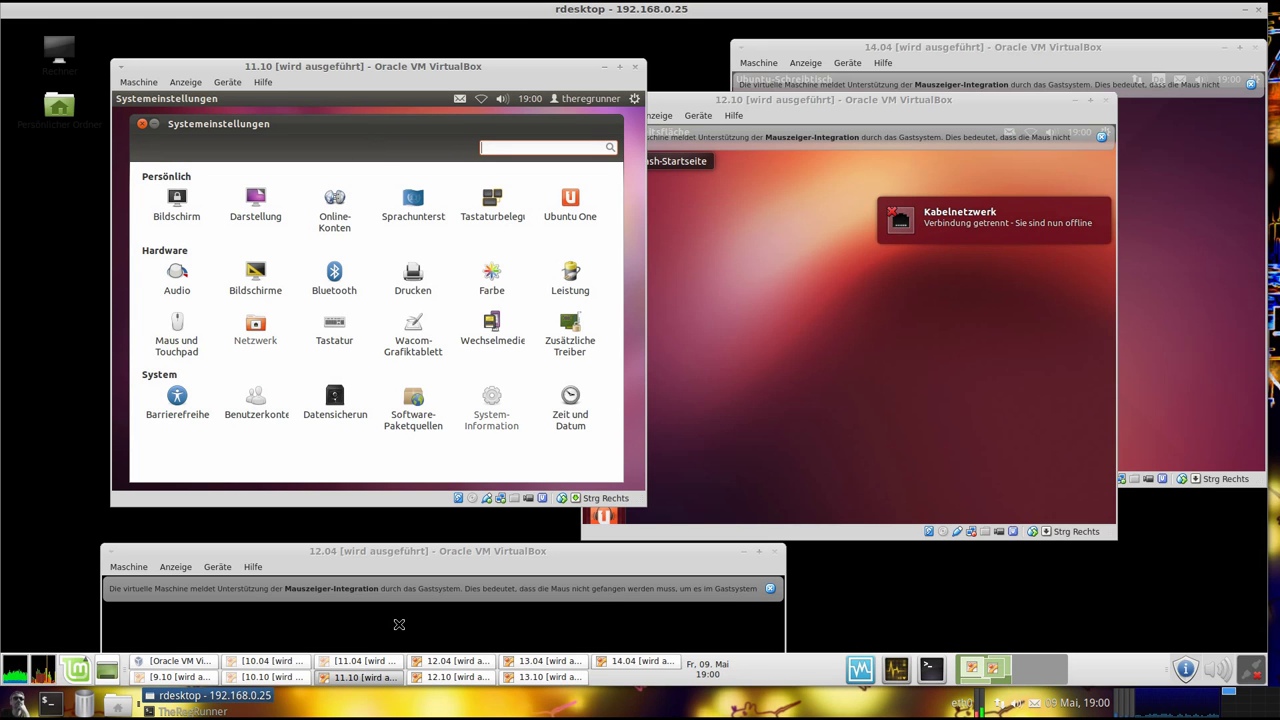
pyautogui.click(491, 405)
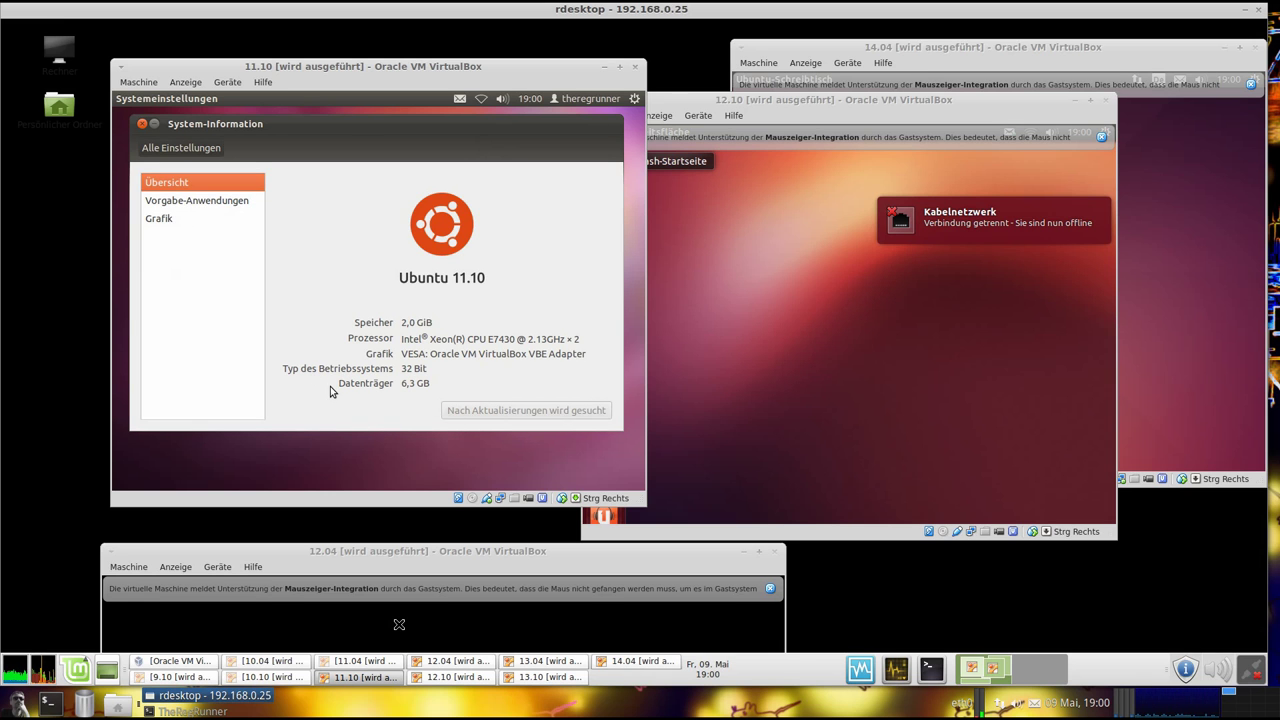
# View the Grafik, Vorgabe-Anwendungen and Übersicht pages (Ubuntu 11.10, 32-bit, 2.0 GiB RAM), then close the window
pyautogui.click(173, 220)
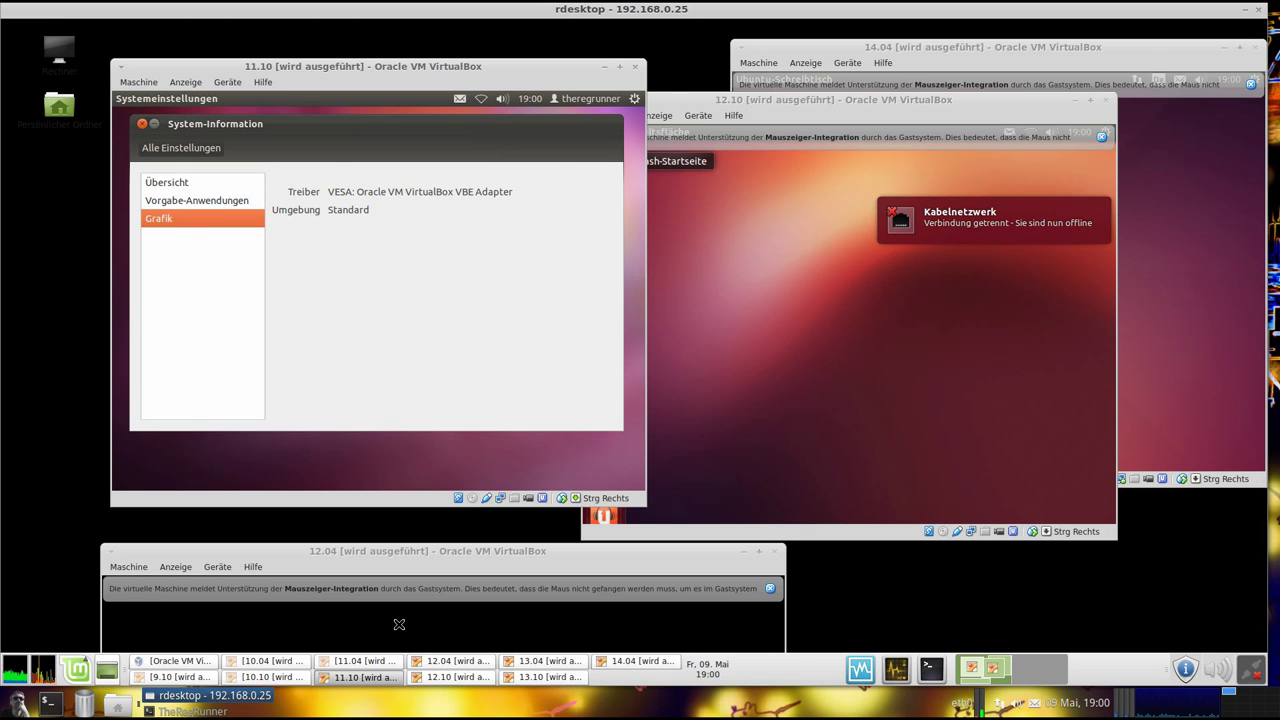
pyautogui.click(173, 202)
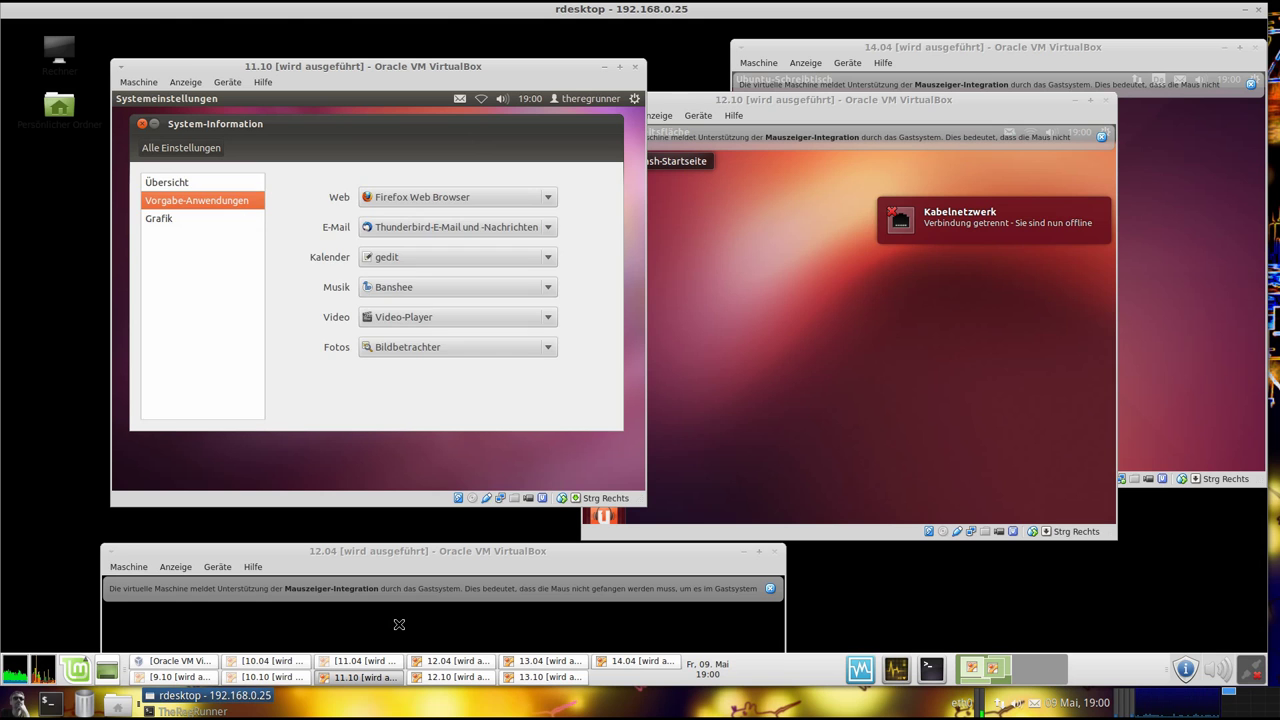
pyautogui.click(170, 183)
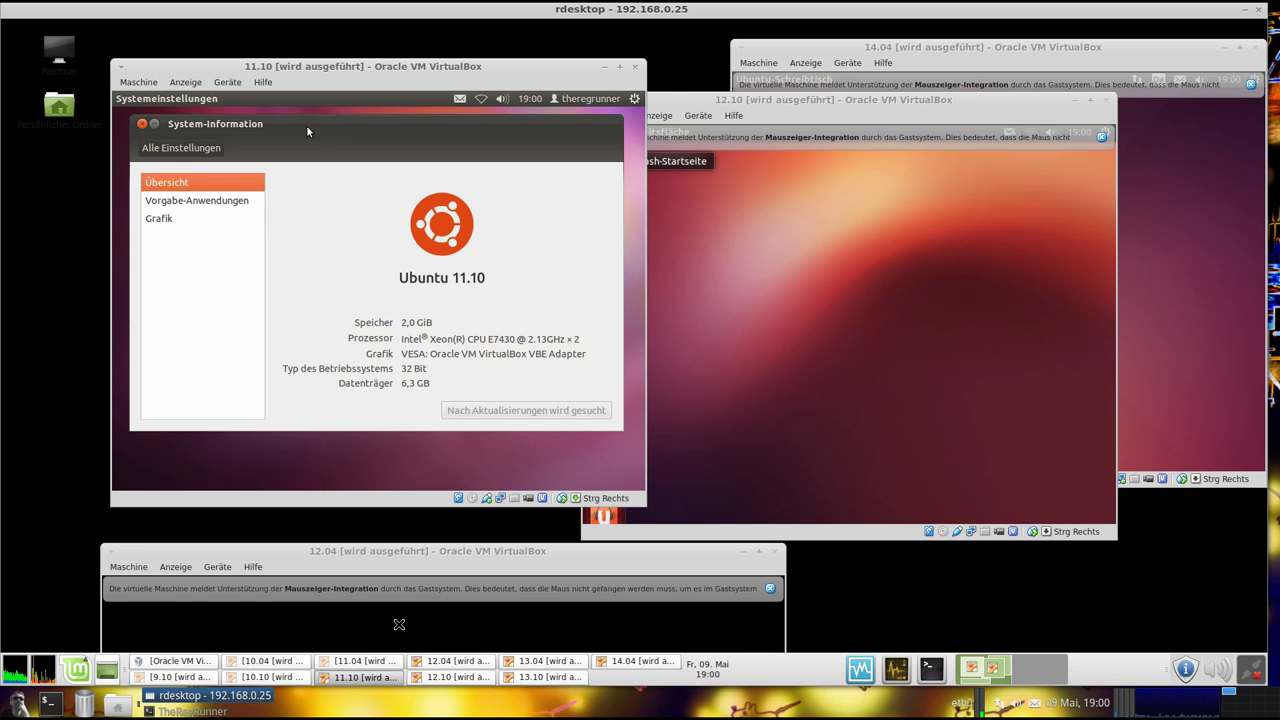
pyautogui.moveTo(307, 132); pyautogui.dragTo(307, 150)
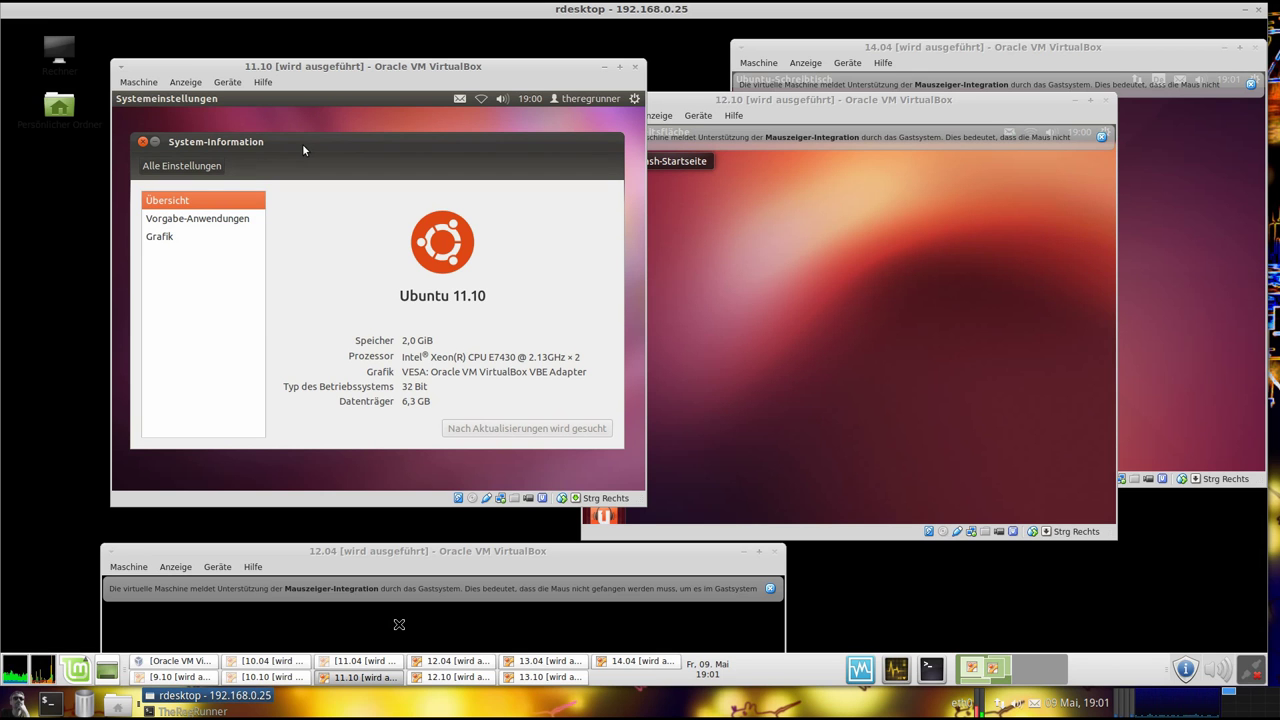
pyautogui.click(142, 141)
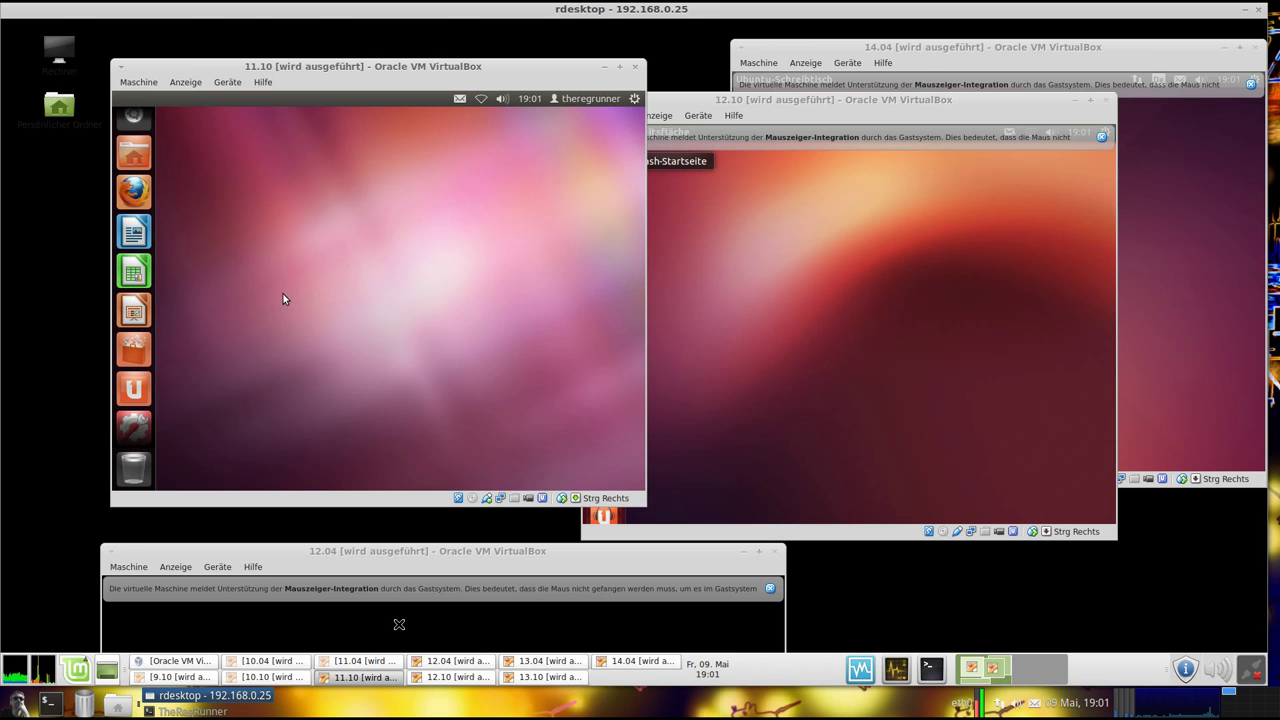
# Launch Terminal by searching the Dash for 'terminal' and run uname -a
pyautogui.click(134, 126)
pyautogui.write('terminal')
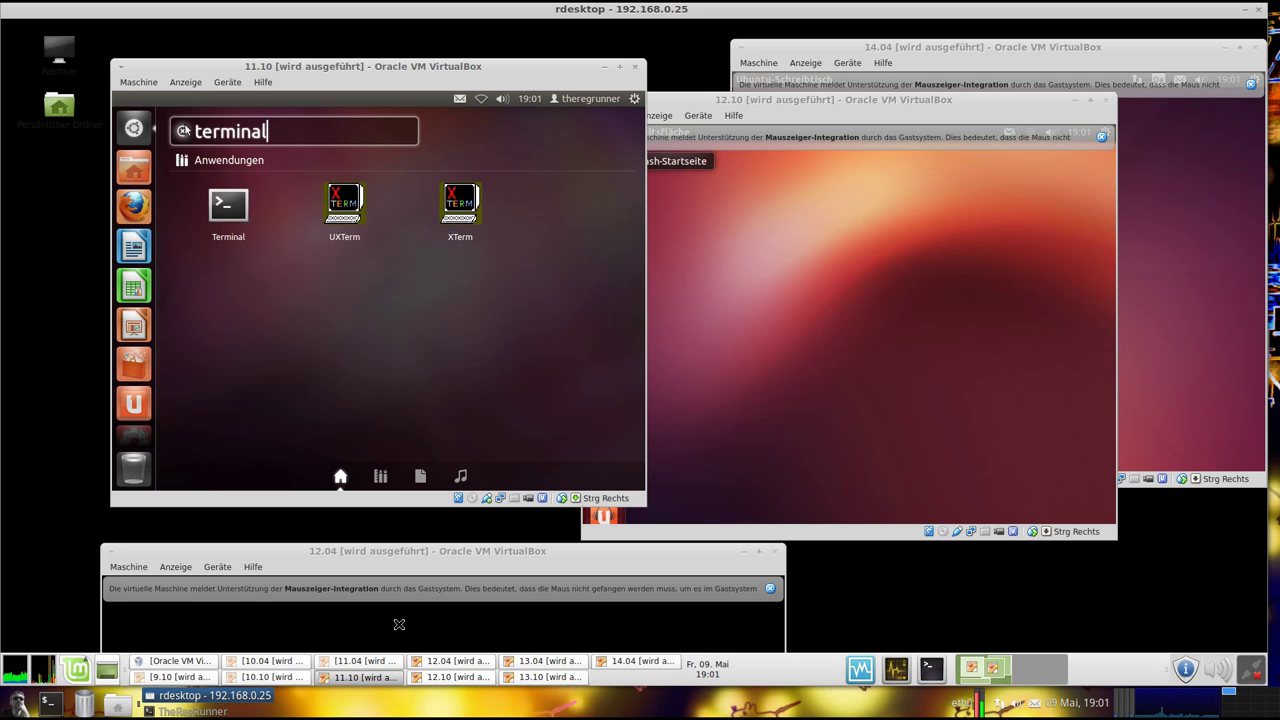
pyautogui.click(228, 206)
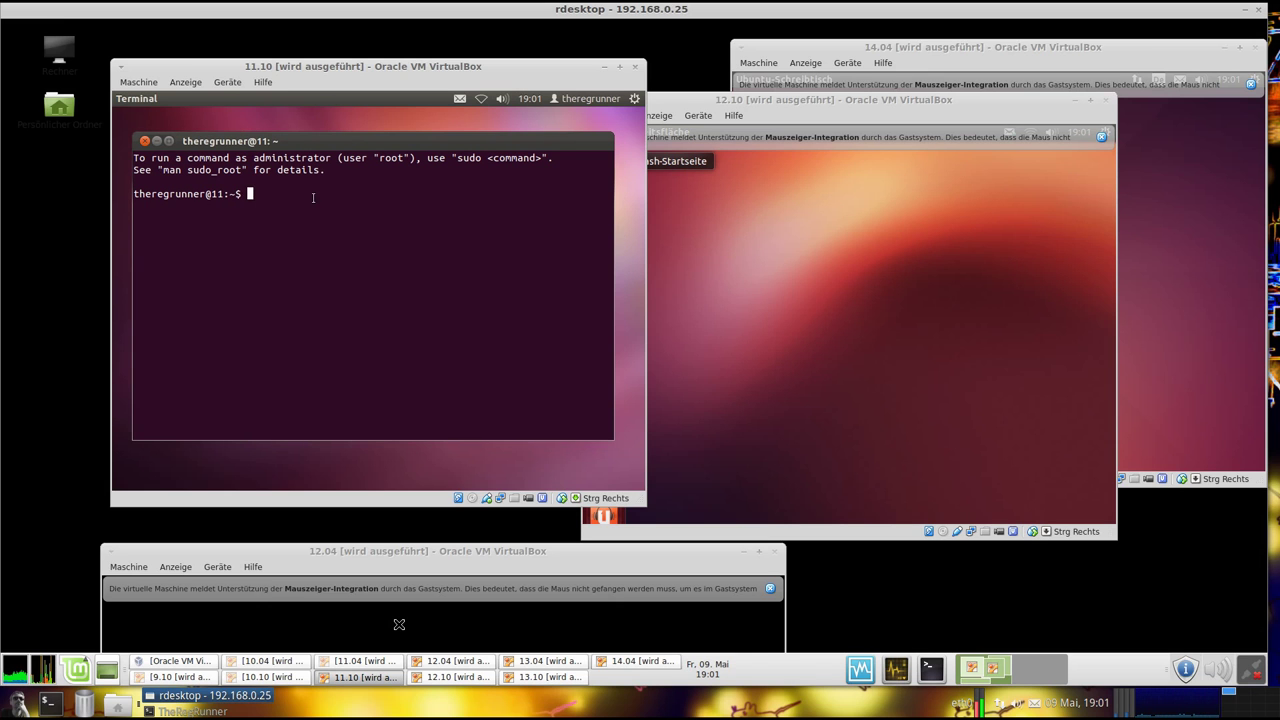
pyautogui.write('uname -a')
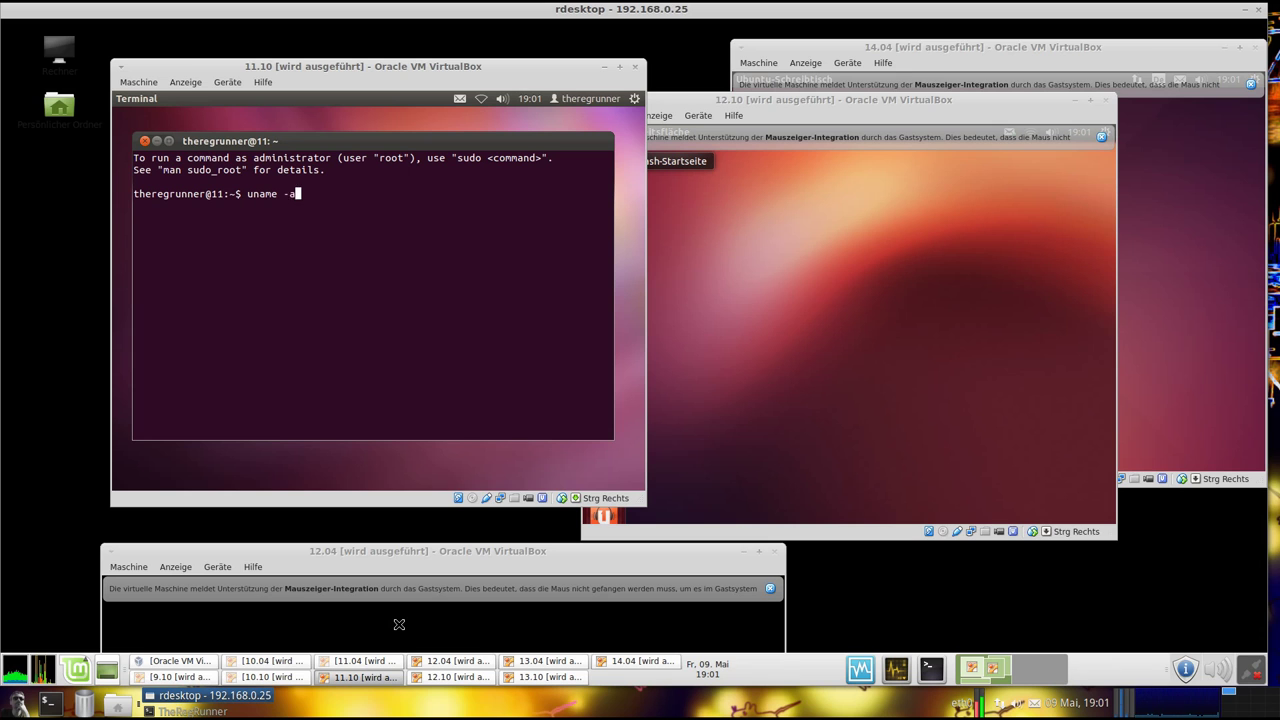
pyautogui.press('Return')
# Run lsb_release -a to show Ubuntu 11.10 oneiric release details
pyautogui.write('lsb_re')
pyautogui.press('Tab')
pyautogui.write('-a')
pyautogui.press('Return')
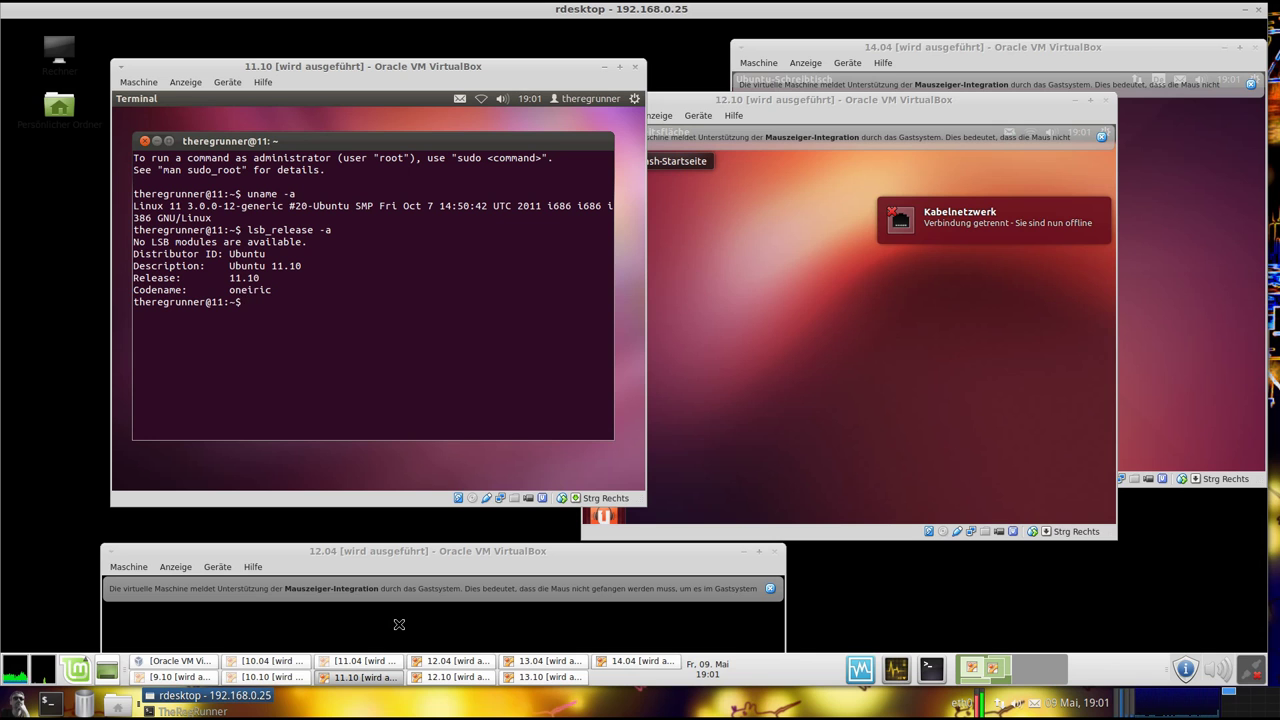
# Run unity --version, highlight the 4.22.0 result, and close the terminal
pyautogui.write('un')
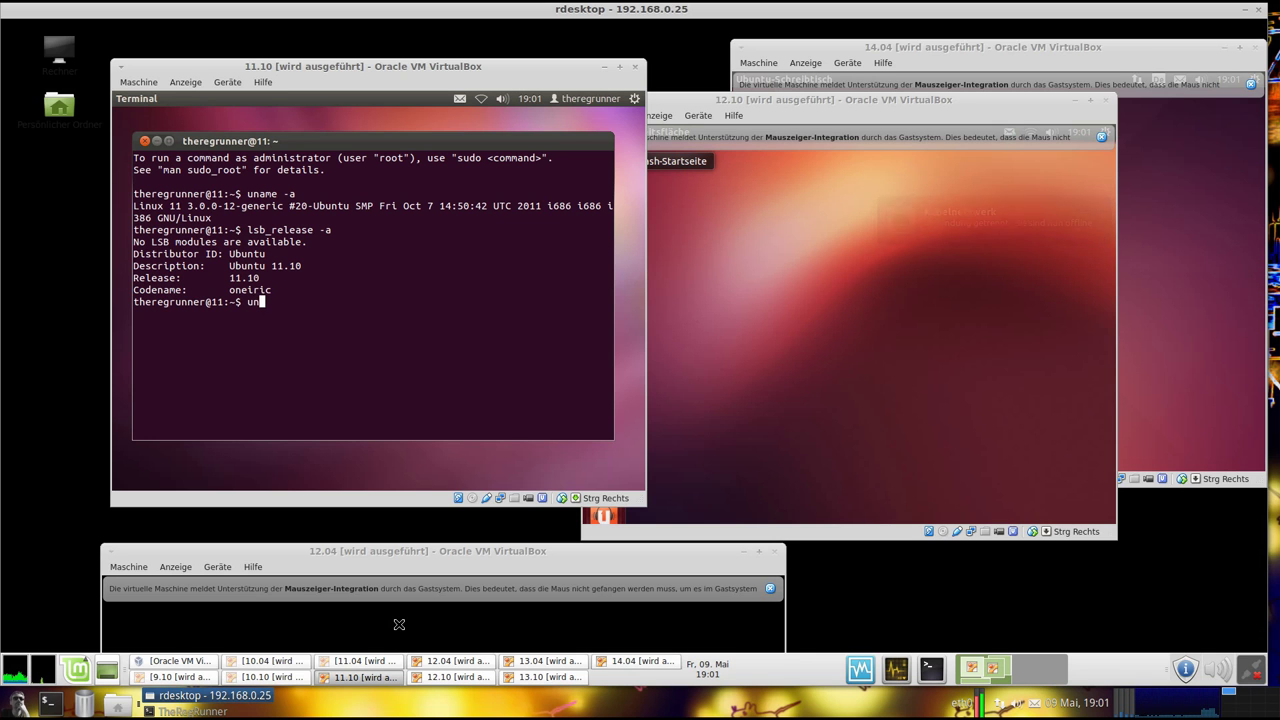
pyautogui.write('ity --version')
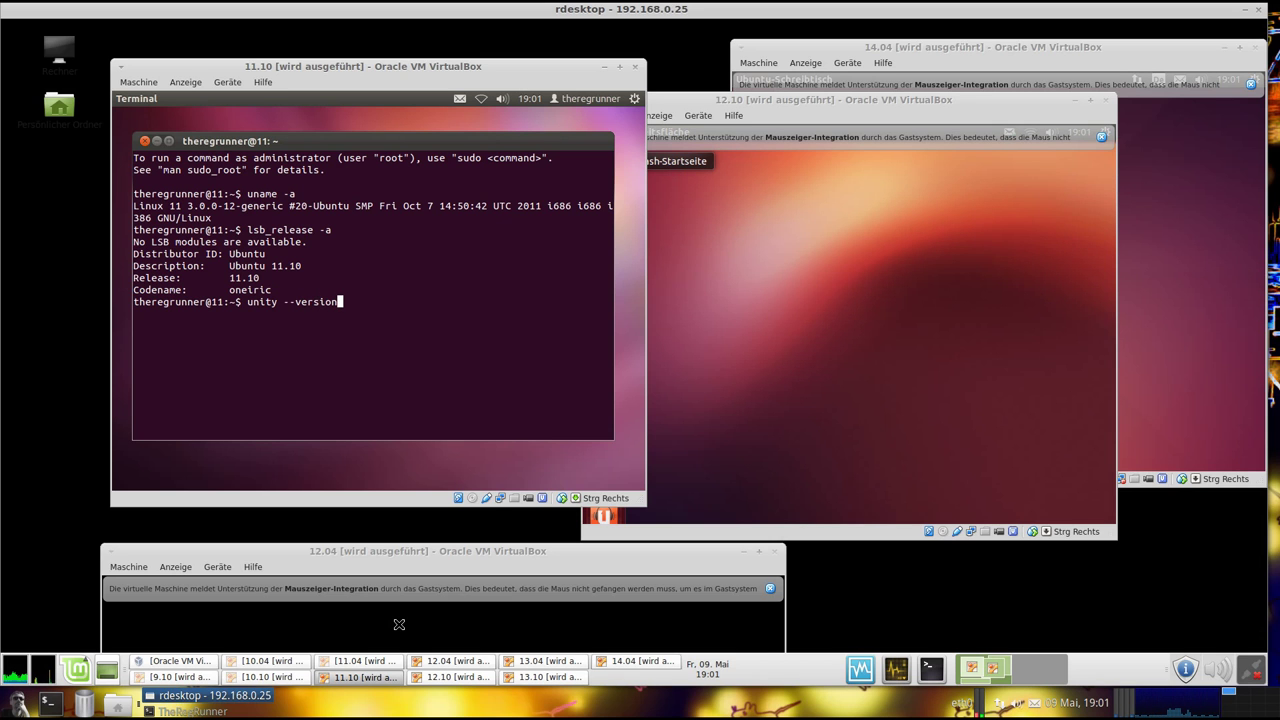
pyautogui.press('Return')
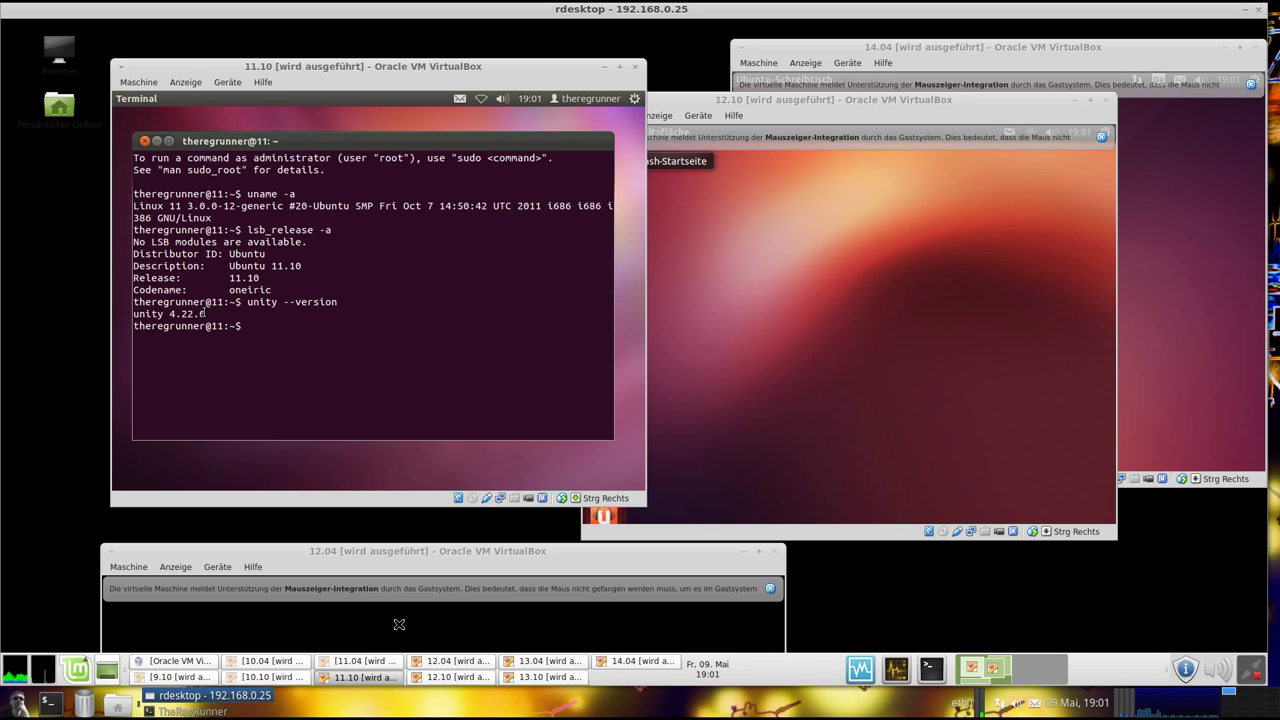
pyautogui.moveTo(208, 313); pyautogui.dragTo(132, 313)
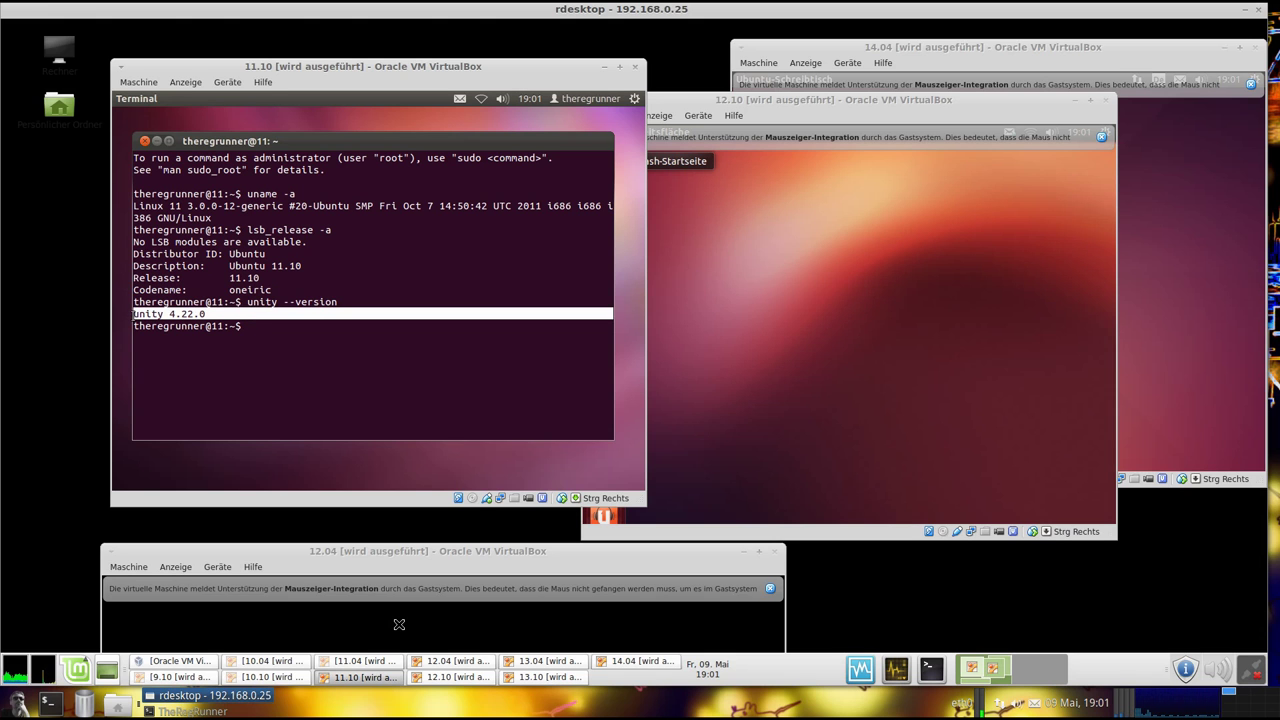
pyautogui.click(182, 349)
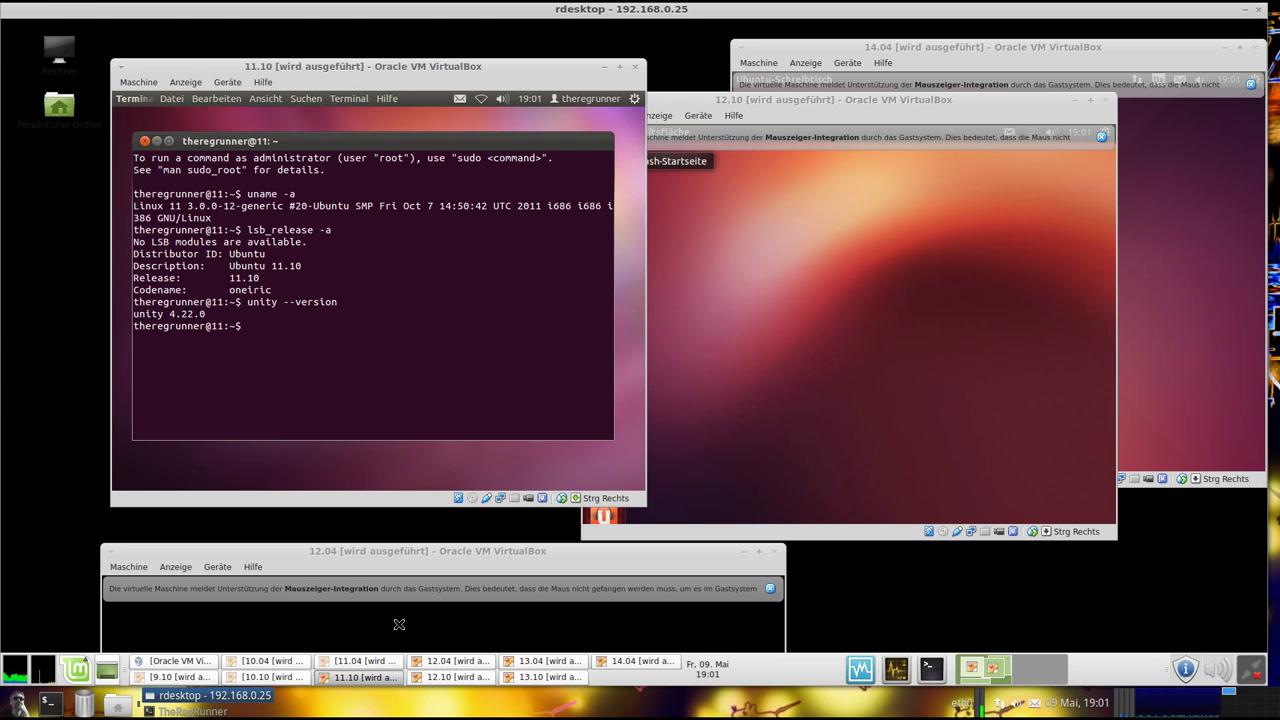
pyautogui.moveTo(204, 146)
pyautogui.mouseDown()
pyautogui.moveTo(214, 152)
pyautogui.moveTo(150, 150)
pyautogui.moveTo(320, 143)
pyautogui.moveTo(190, 148)
pyautogui.moveTo(171, 127)
pyautogui.moveTo(303, 167)
pyautogui.moveTo(257, 163)
pyautogui.moveTo(330, 165)
pyautogui.moveTo(217, 163)
pyautogui.mouseUp()
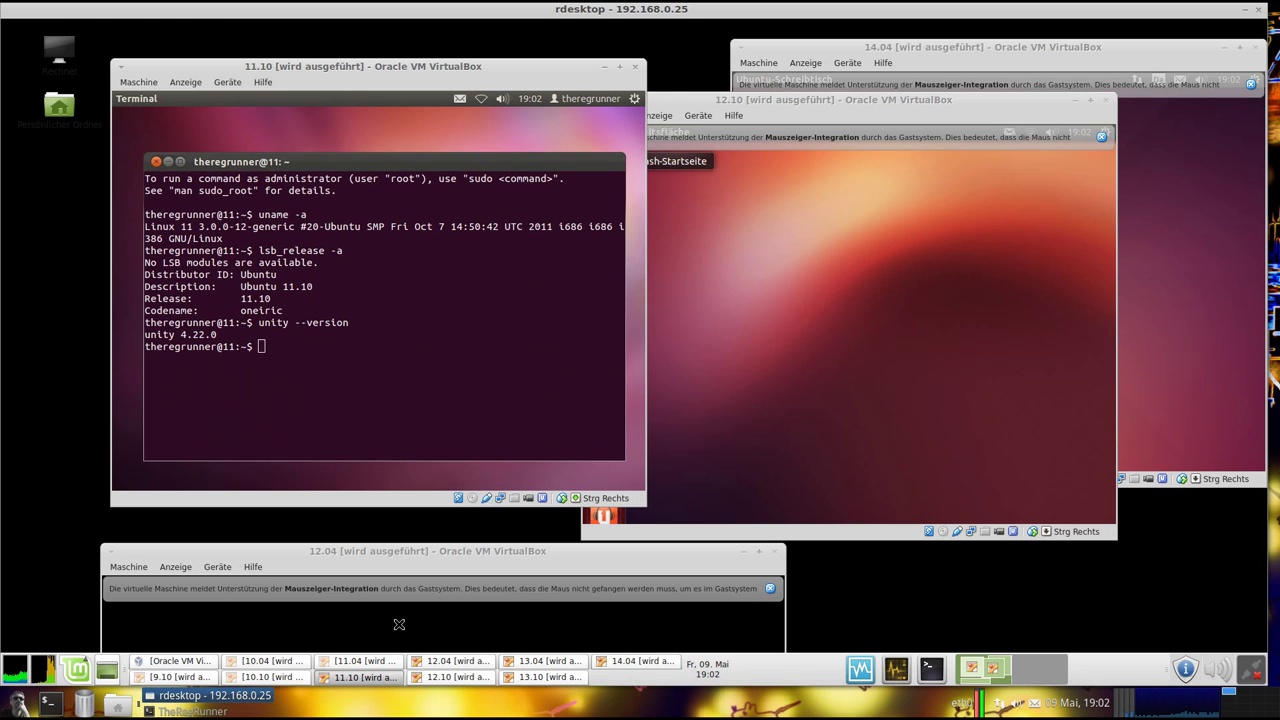
pyautogui.click(152, 163)
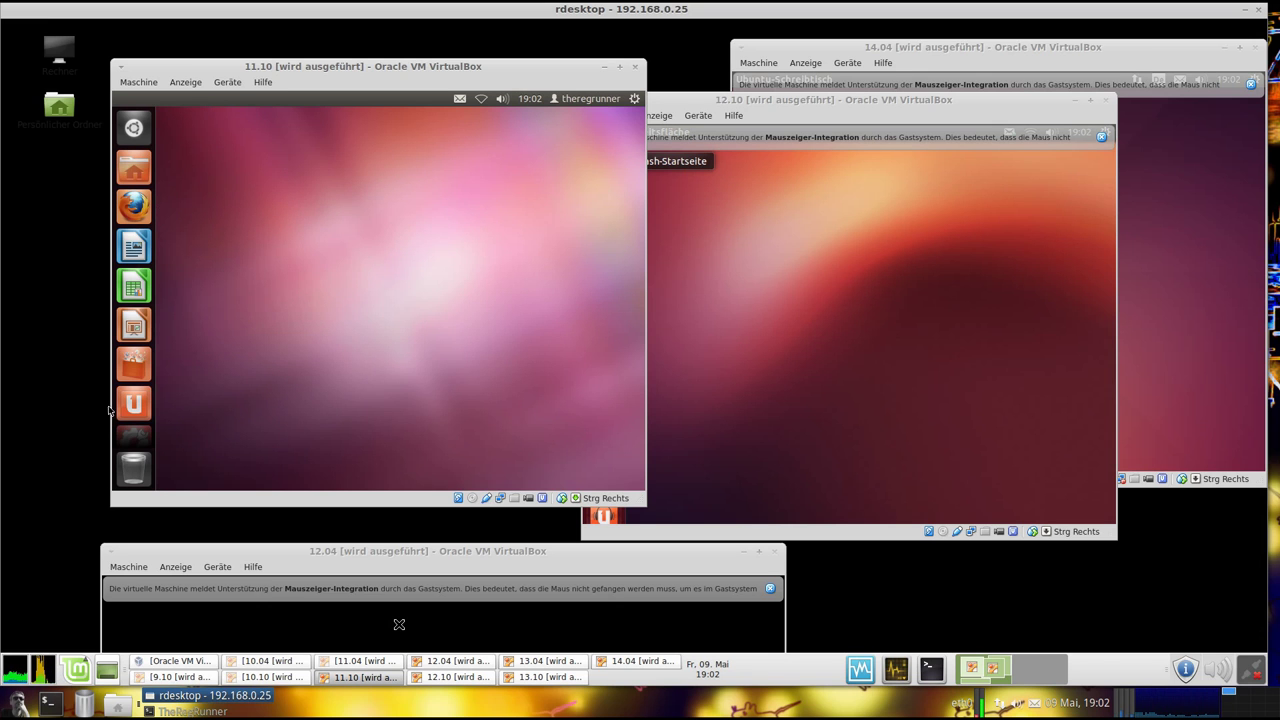
# Open the sound menus in the 11.10 and 11.04 guests, nudging the 11.10 window slightly left
pyautogui.click(502, 98)
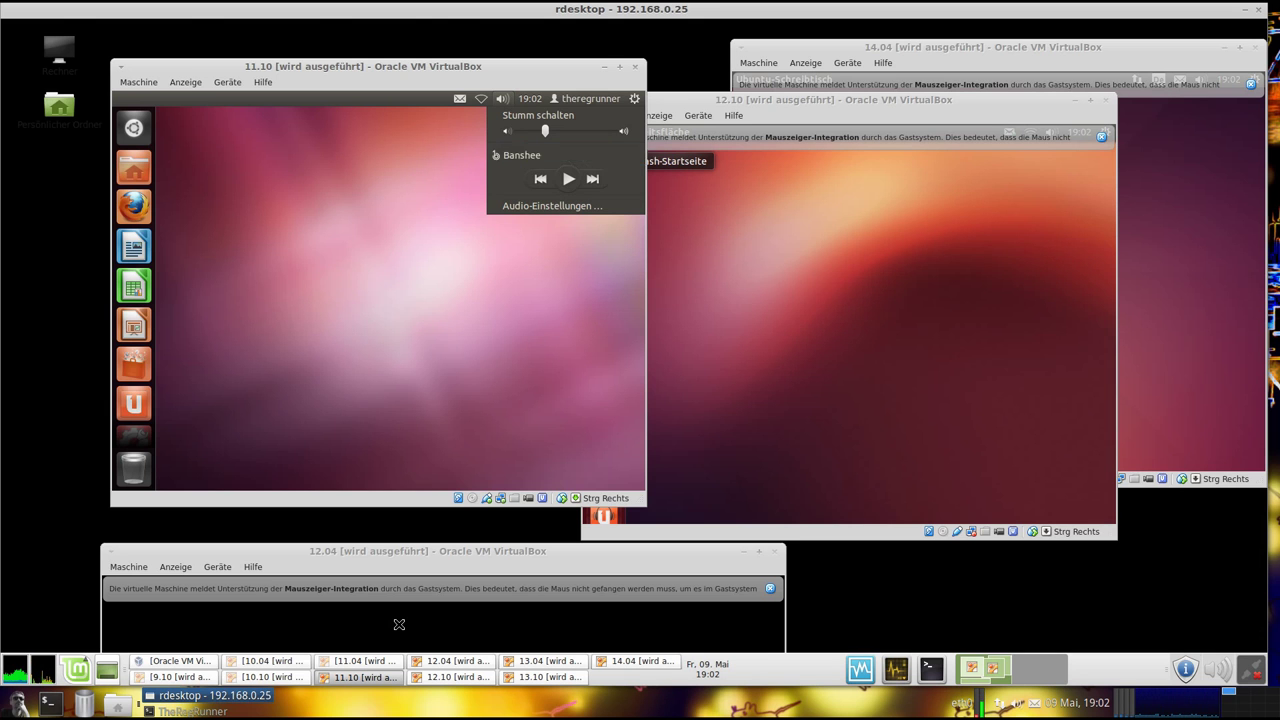
pyautogui.moveTo(430, 66)
pyautogui.mouseDown()
pyautogui.moveTo(410, 70)
pyautogui.moveTo(434, 59)
pyautogui.mouseUp()
pyautogui.click(365, 661)
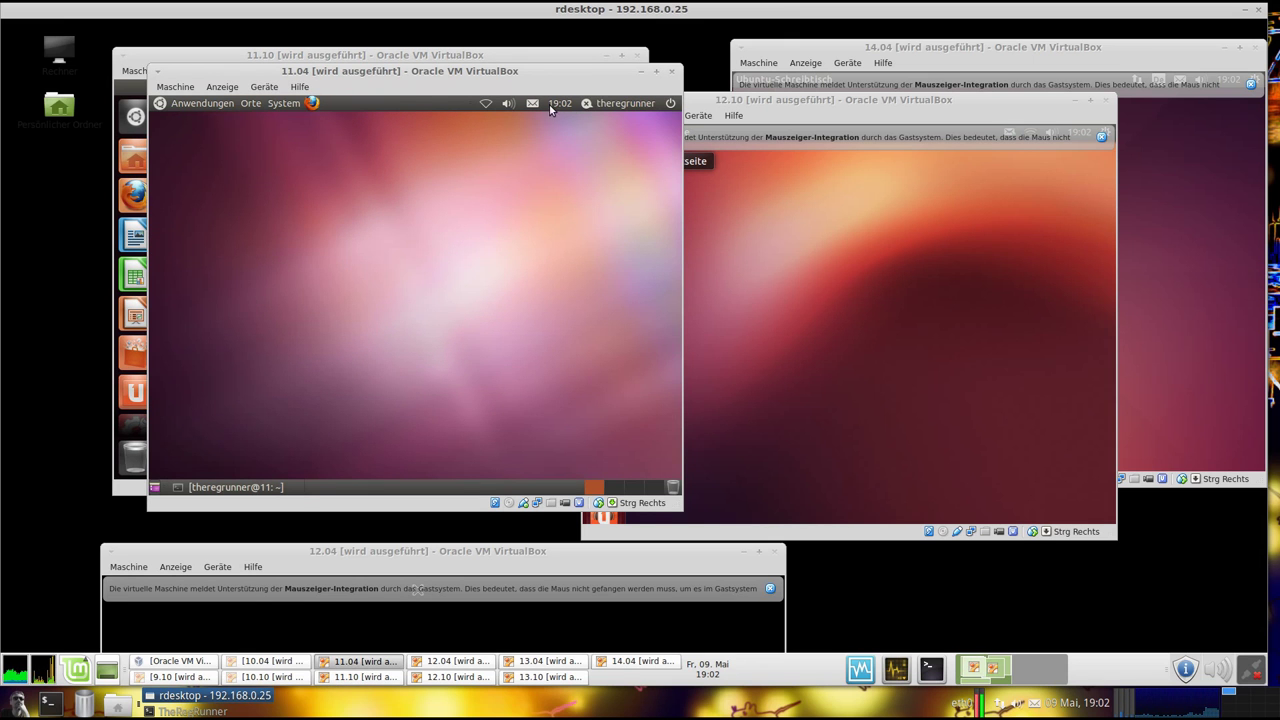
pyautogui.click(508, 104)
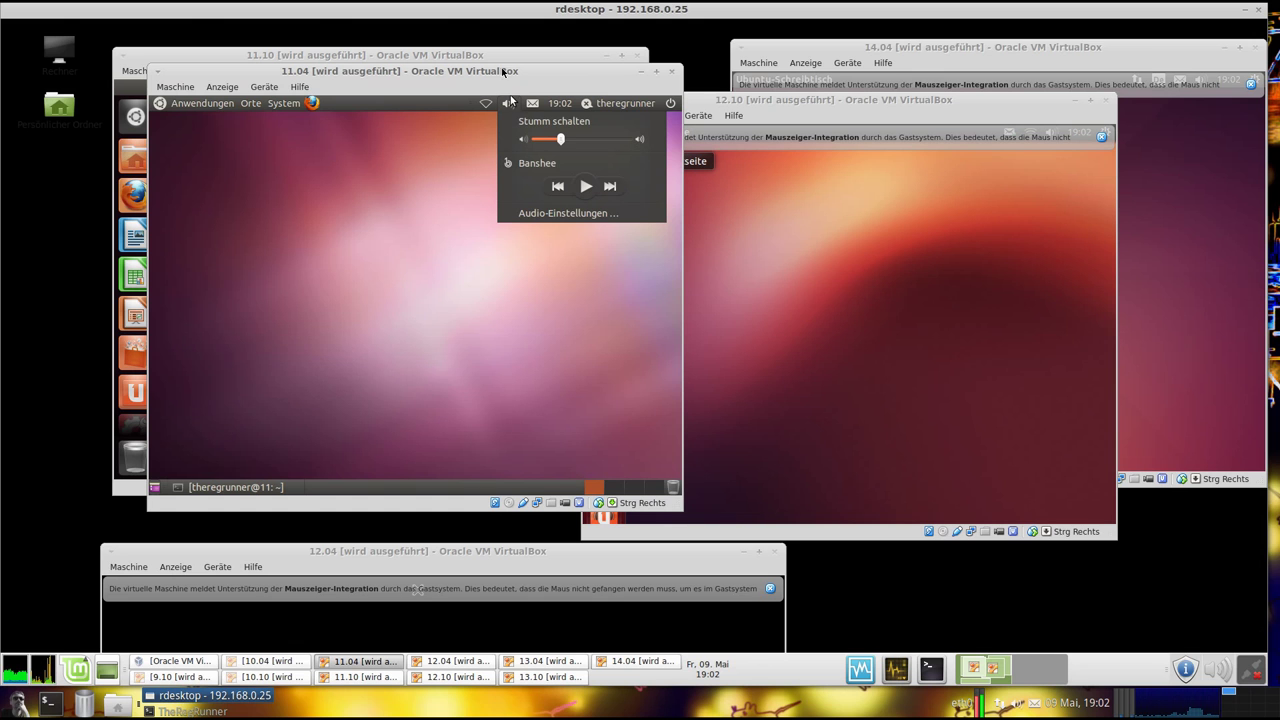
# Close the 11.10 network menu, minimise 11.10, and drag the 12.04 window to the top
pyautogui.click(471, 56)
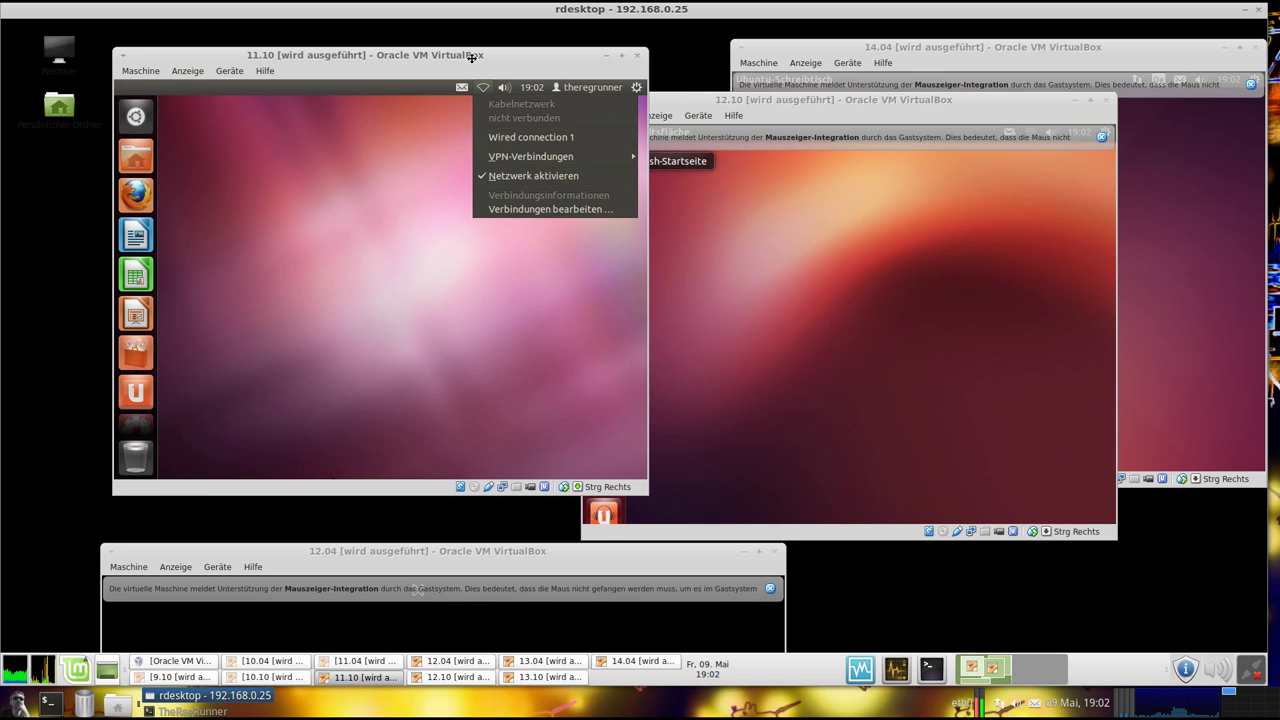
pyautogui.click(376, 203)
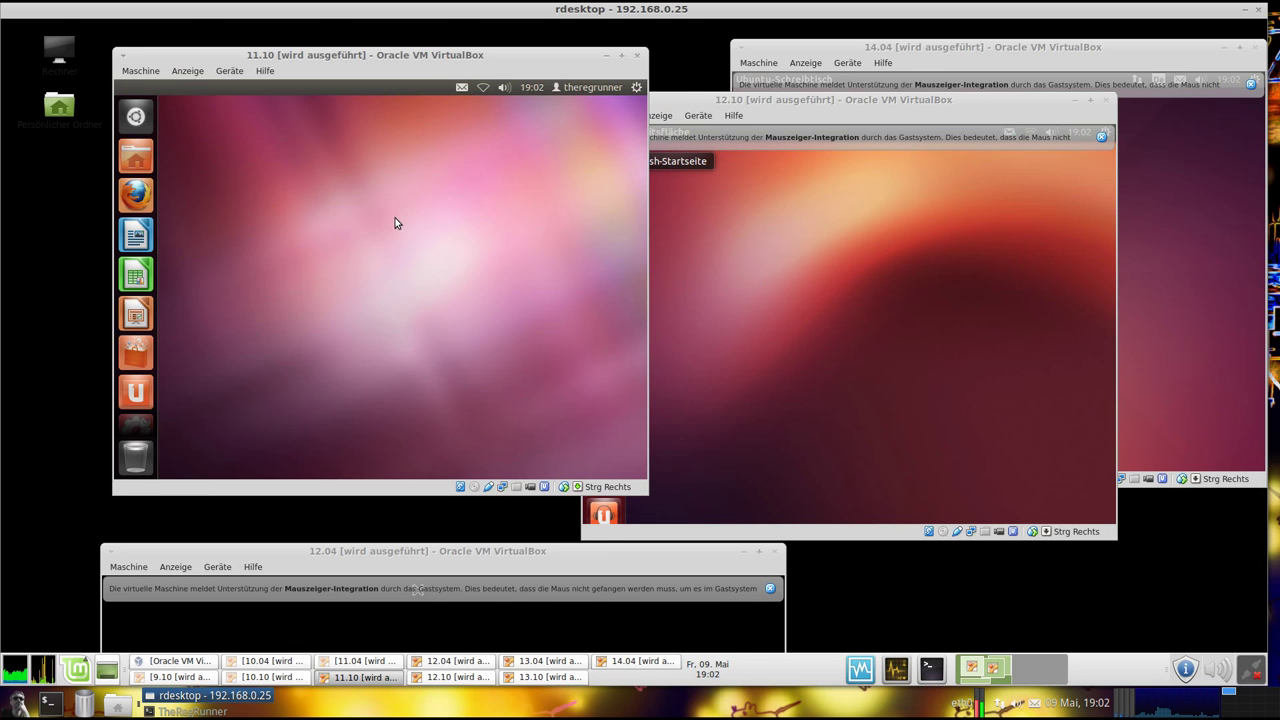
pyautogui.click(605, 53)
pyautogui.moveTo(442, 554); pyautogui.dragTo(428, 82)
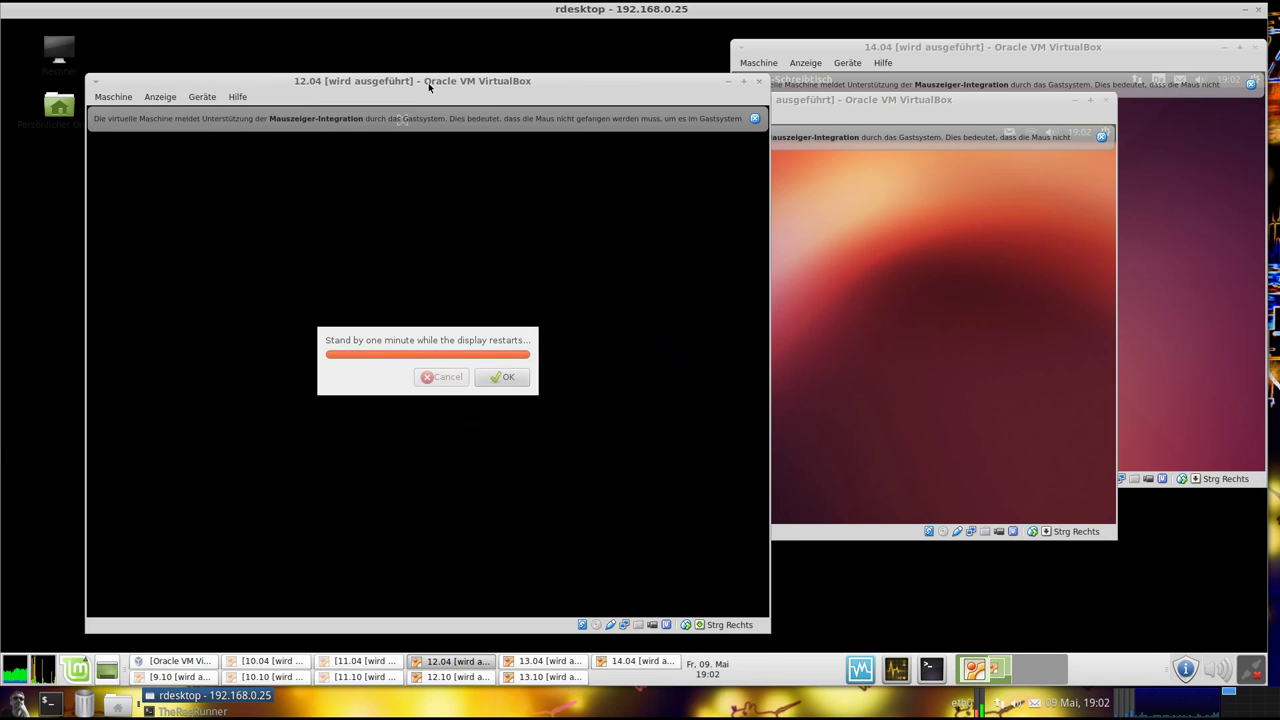
# Acknowledge the 12.04 display-restart message and close the Dash search
pyautogui.click(505, 379)
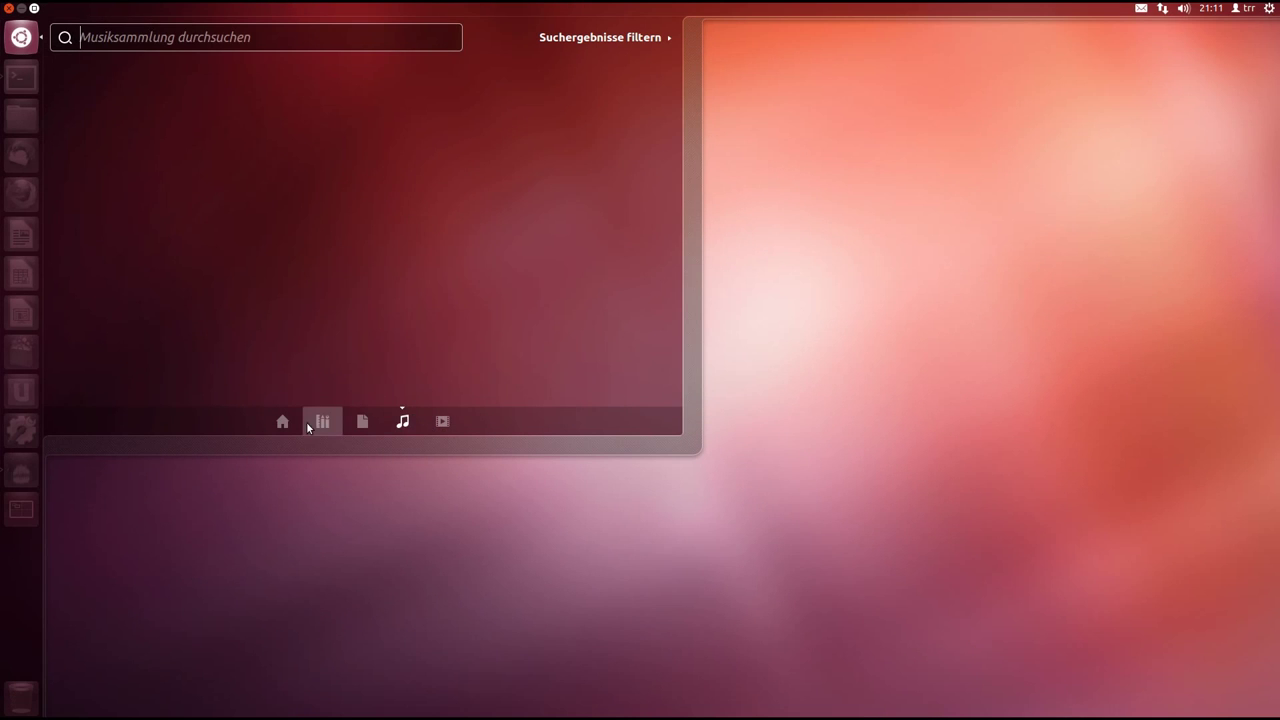
pyautogui.click(310, 422)
pyautogui.click(22, 38)
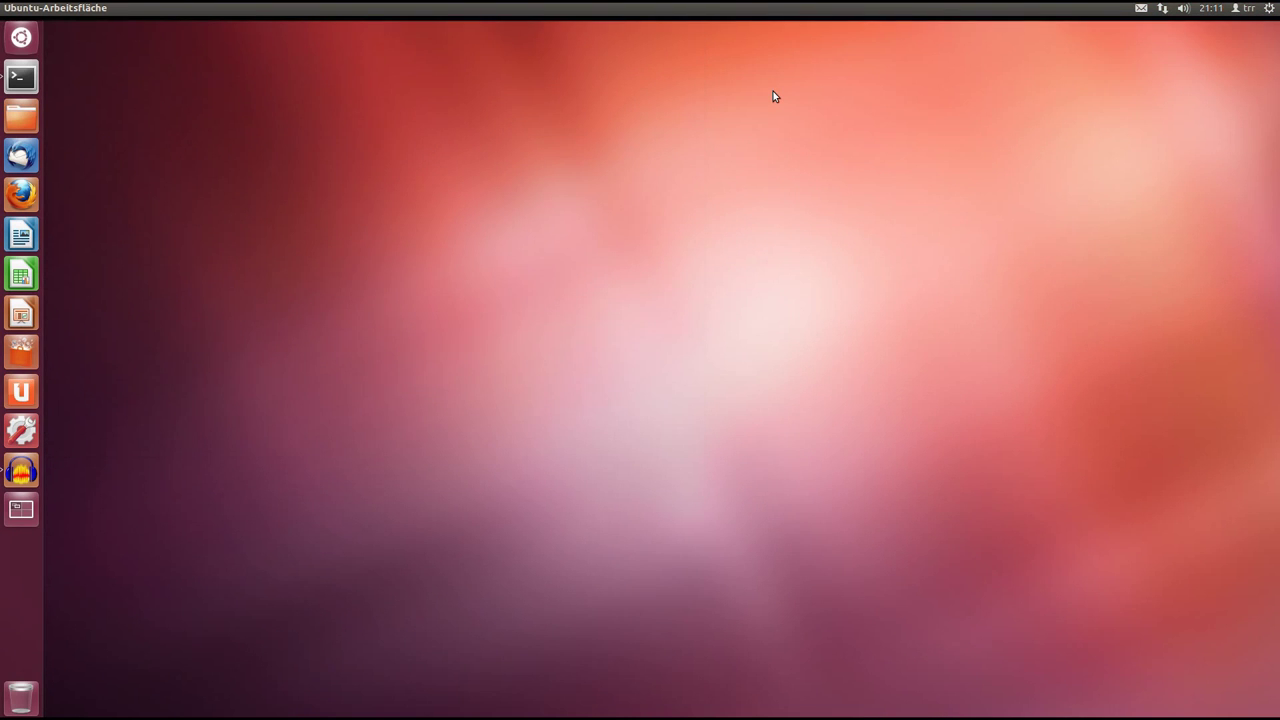
# Set Floorboards as the 12.04 desktop background, then enter the login username at the console
pyautogui.rightClick(579, 258)
pyautogui.click(703, 366)
pyautogui.moveTo(680, 196); pyautogui.dragTo(597, 133)
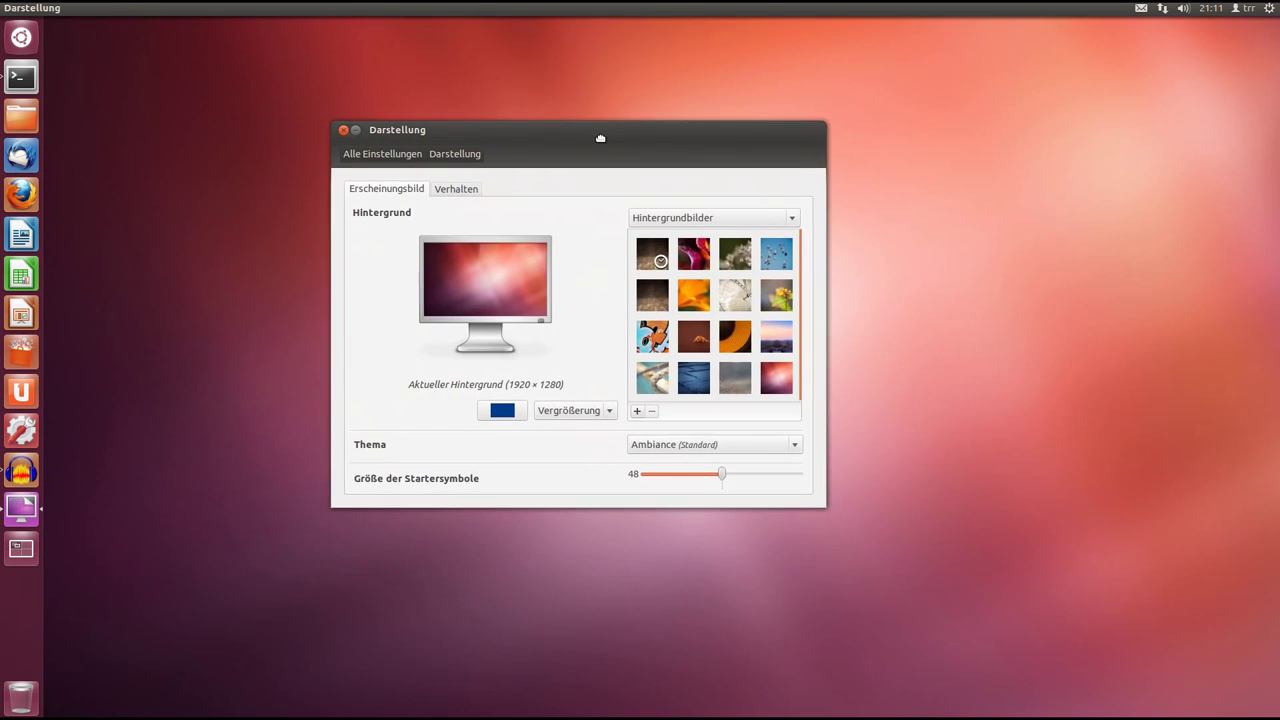
pyautogui.click(651, 294)
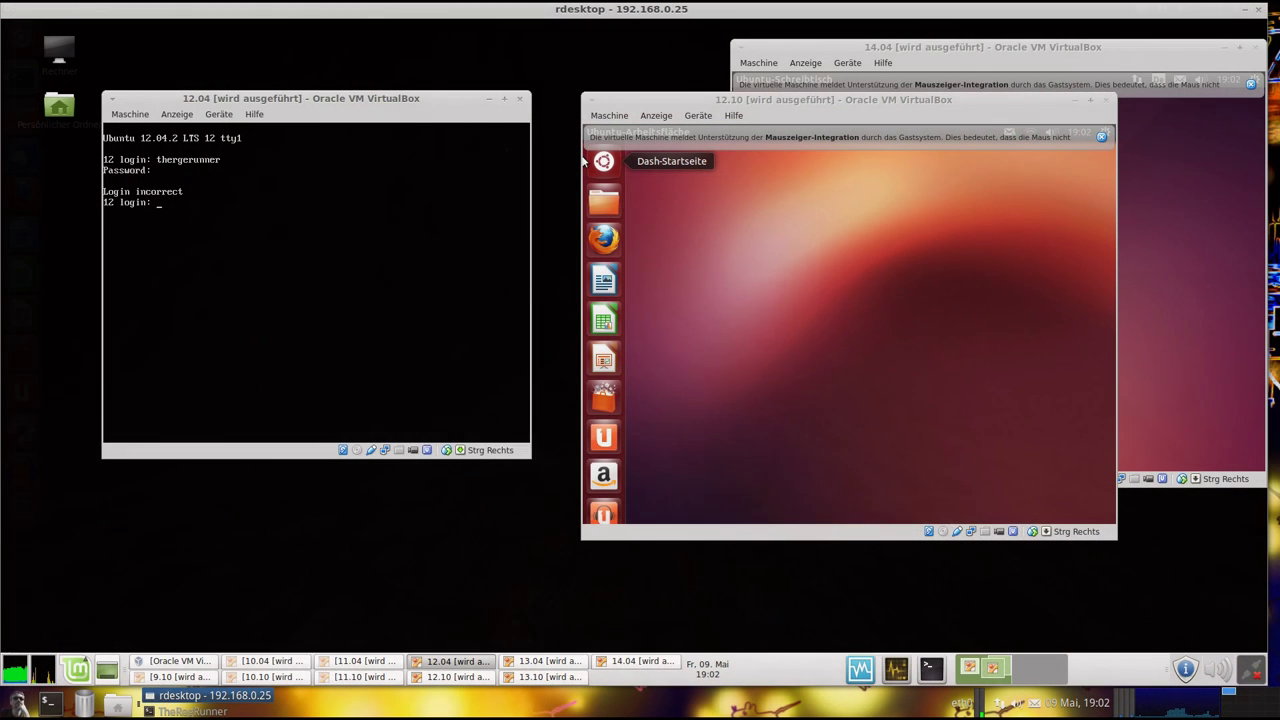
pyautogui.write('theregrunner')
pyautogui.press('Return')
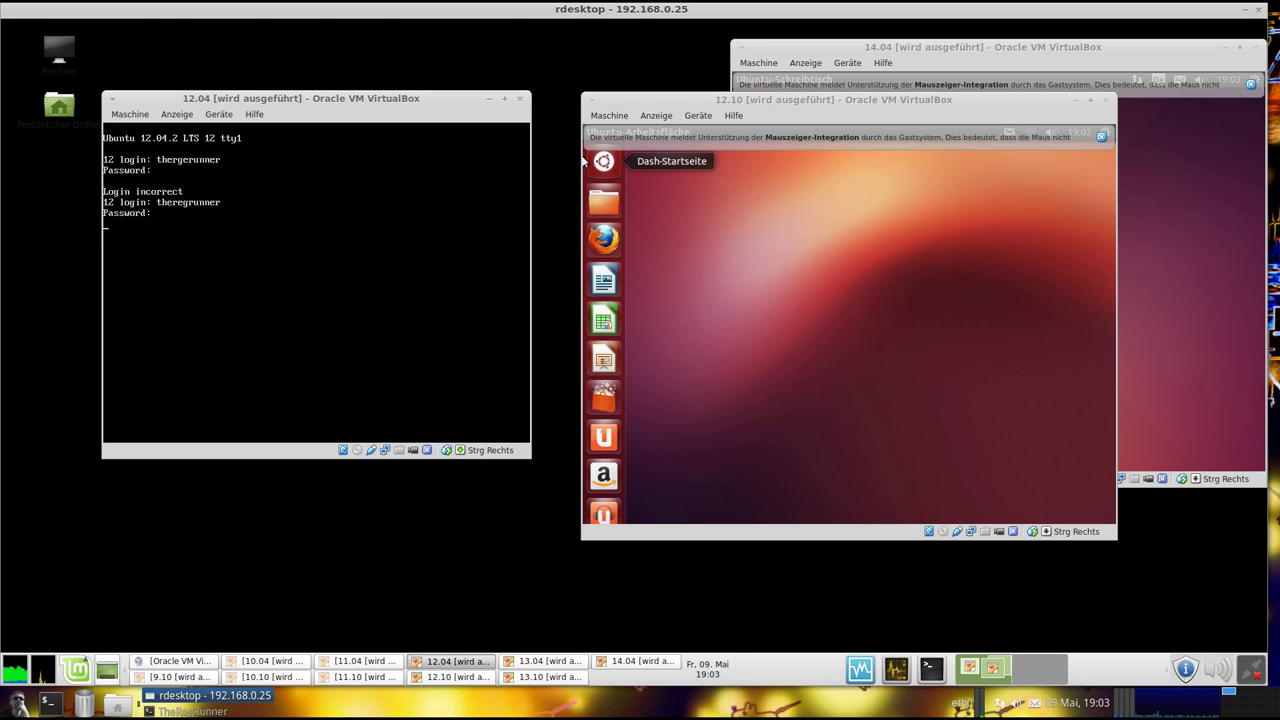
# Log in to the 12.04 console and run unity --version, reporting Unity 5.18.0
pyautogui.press('Return')
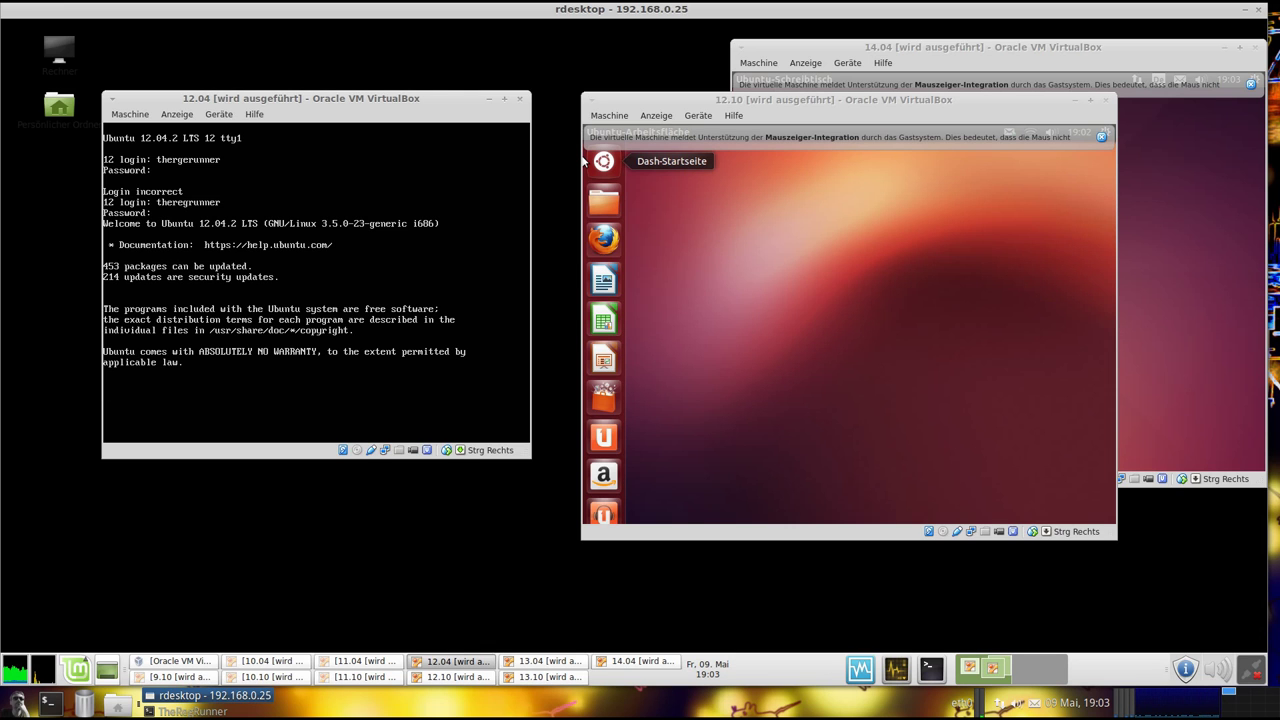
pyautogui.write('un')
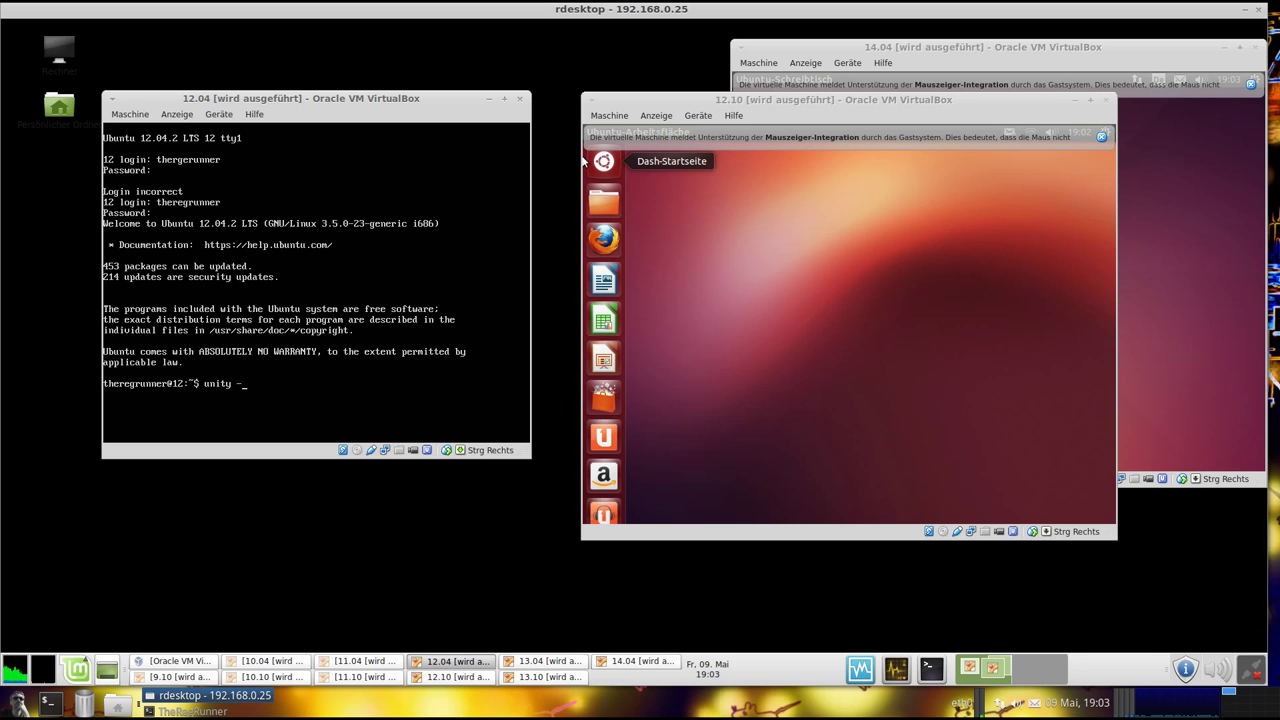
pyautogui.write('ity --version')
pyautogui.press('Return')
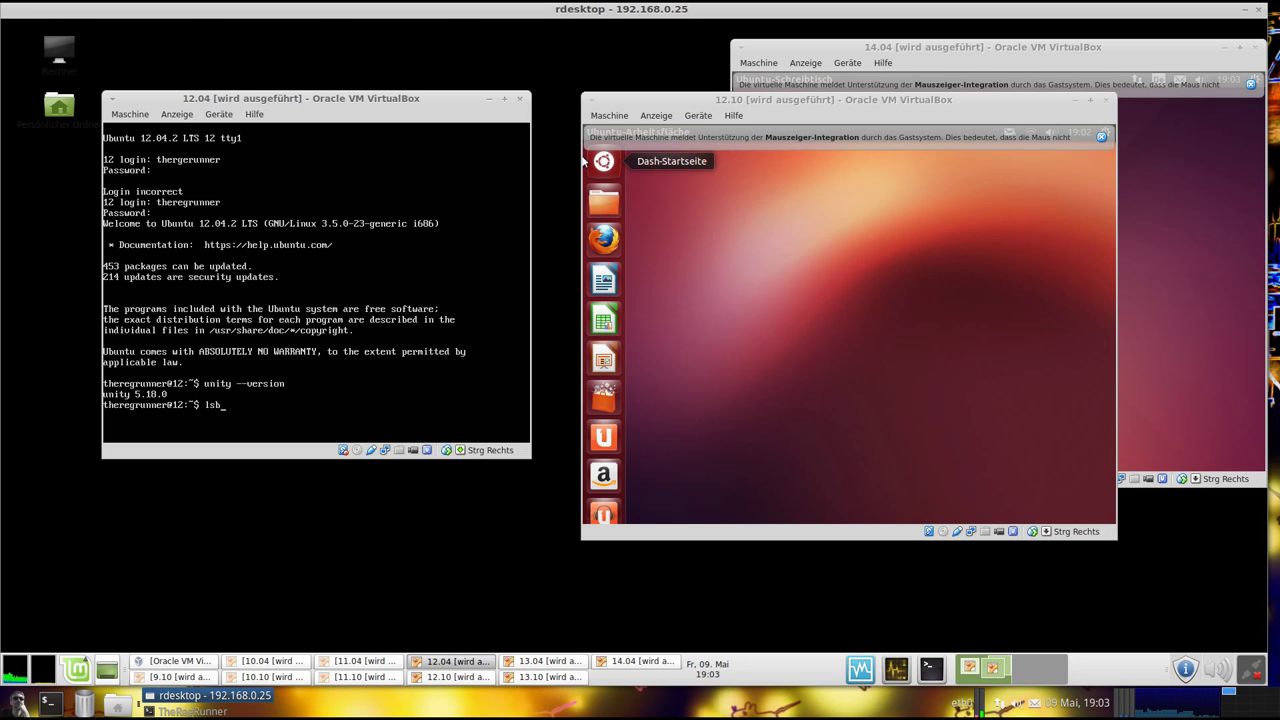
# Run lsb_release -a and banshee, confirming Ubuntu 12.04.2 LTS precise and banshee not installed
pyautogui.write('elease')
pyautogui.press('Return')
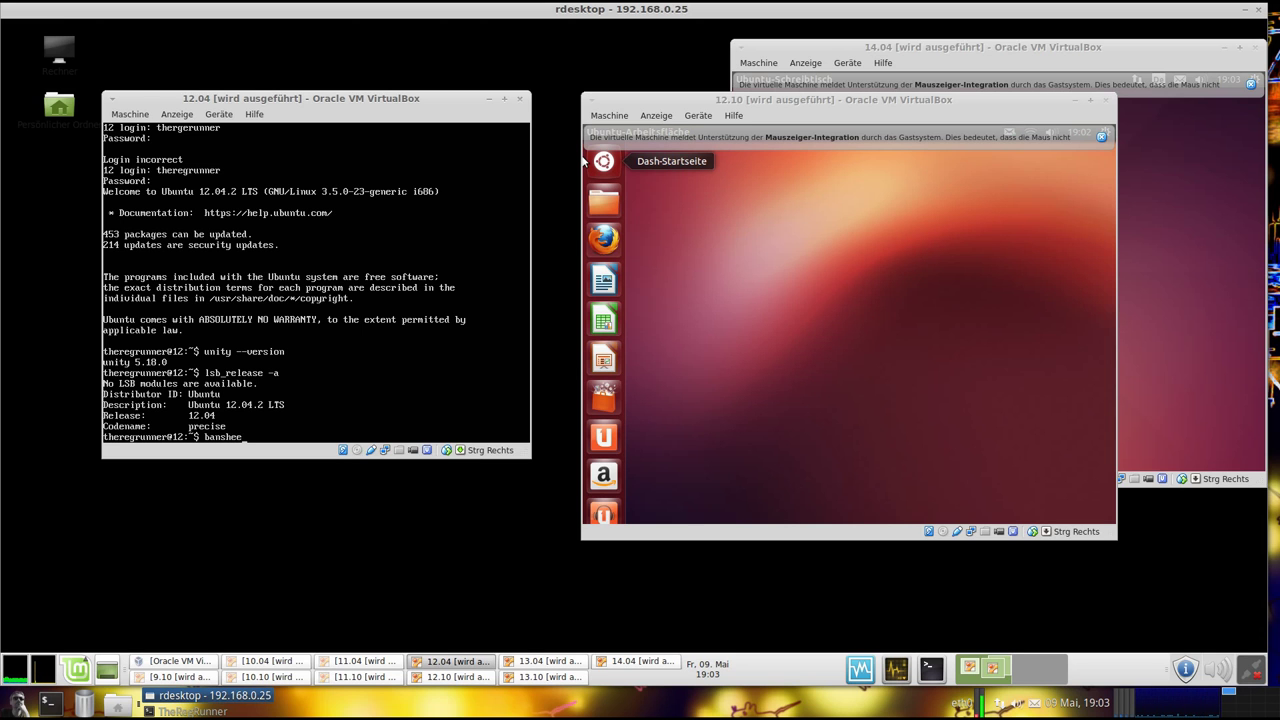
pyautogui.press('Return')
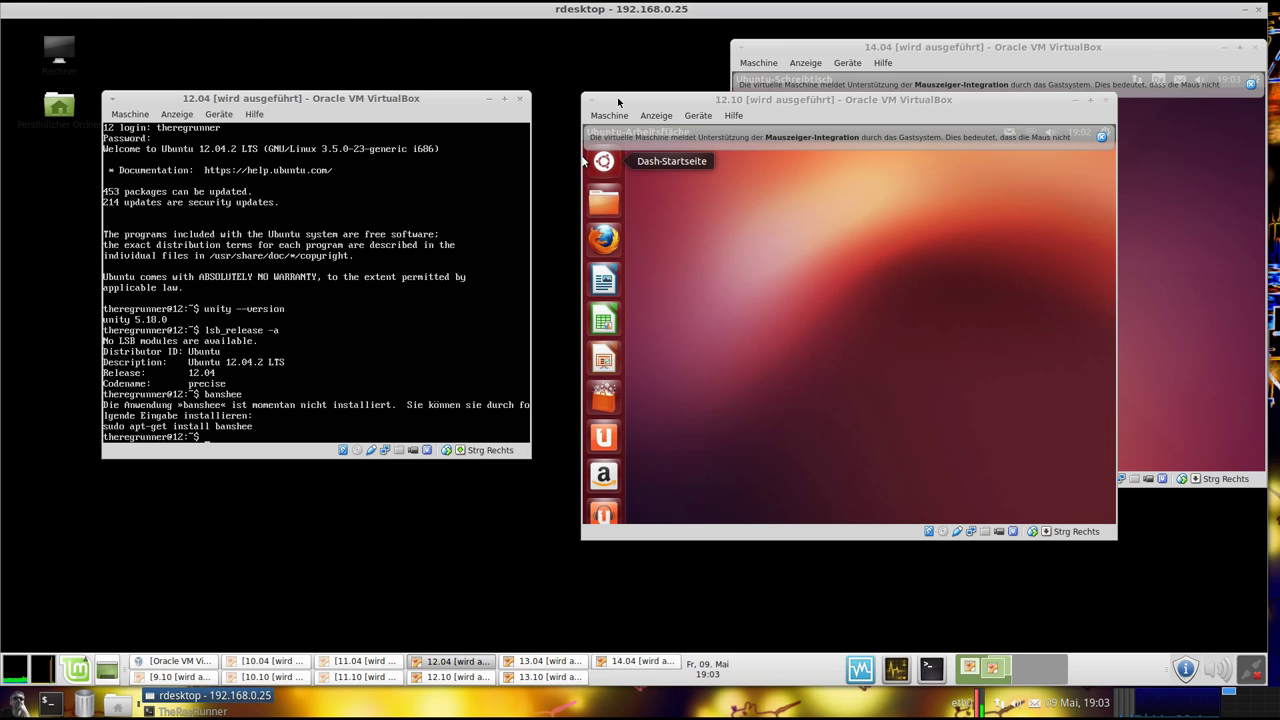
pyautogui.moveTo(313, 100); pyautogui.dragTo(296, 80)
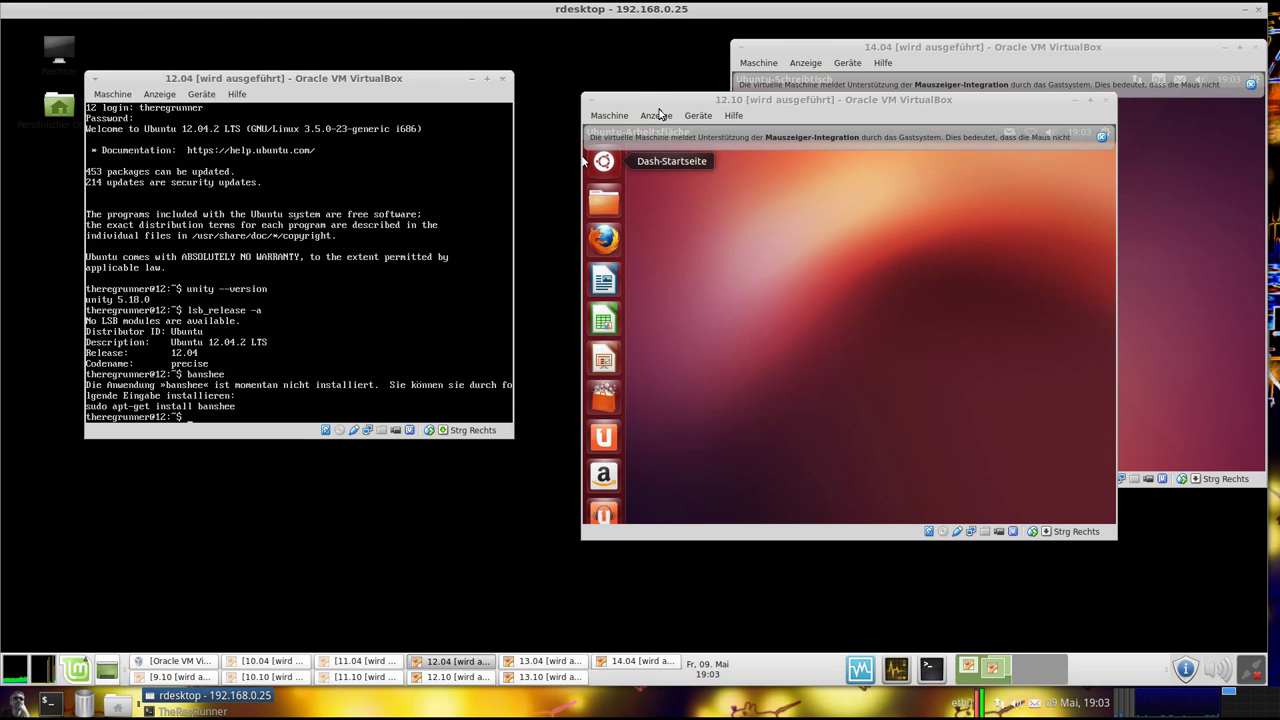
# Move the 12.10 window left, dismiss its mouse-integration notice and open its sound menu
pyautogui.click(658, 115)
pyautogui.click(691, 103)
pyautogui.moveTo(879, 104); pyautogui.dragTo(566, 150)
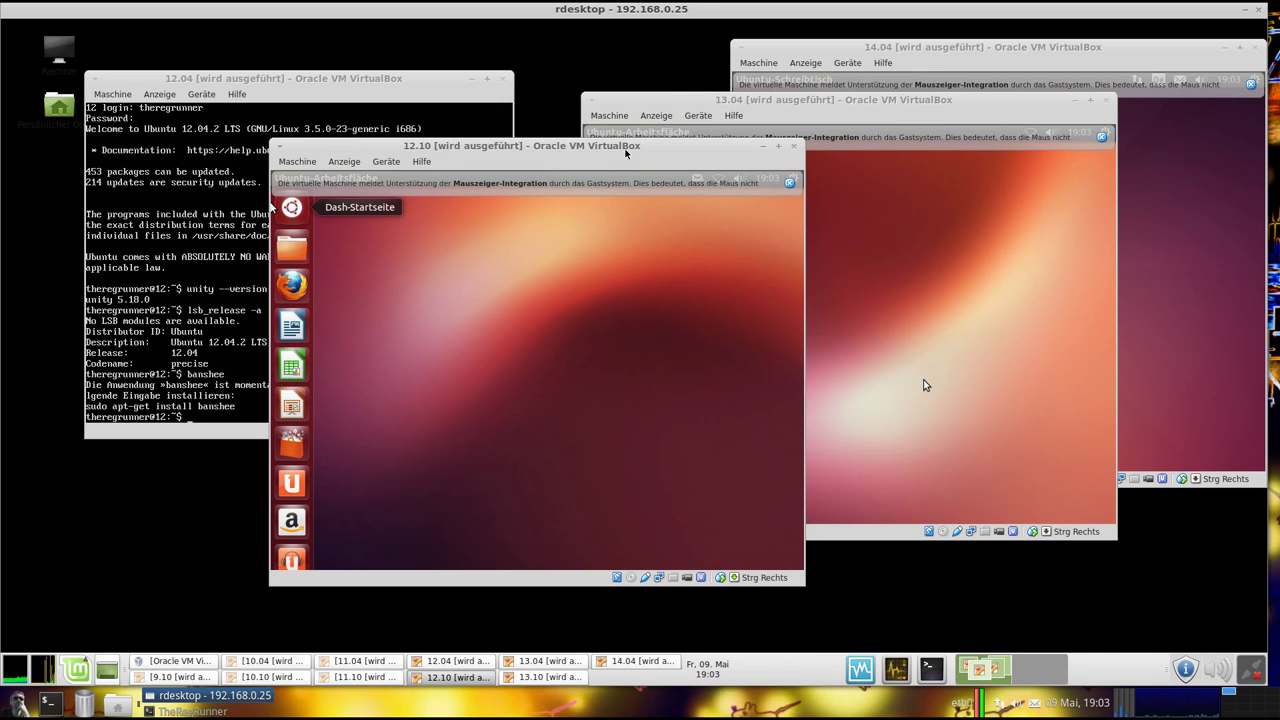
pyautogui.click(789, 182)
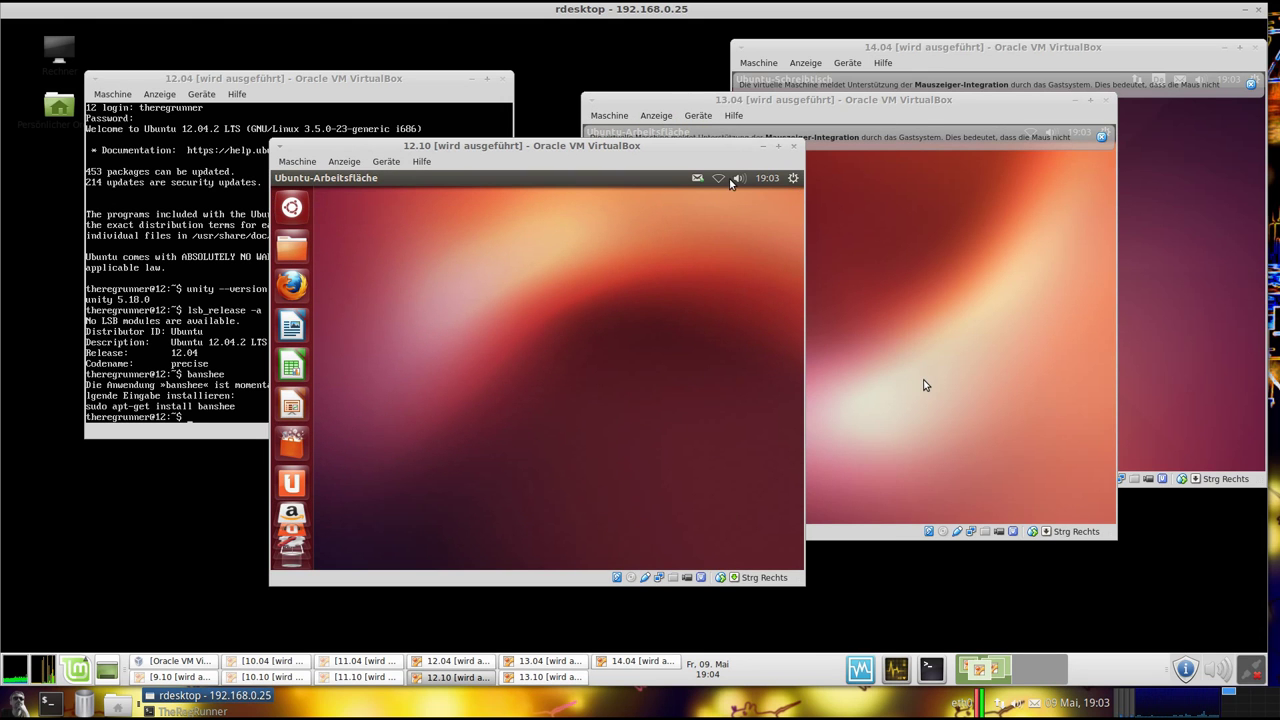
pyautogui.click(740, 179)
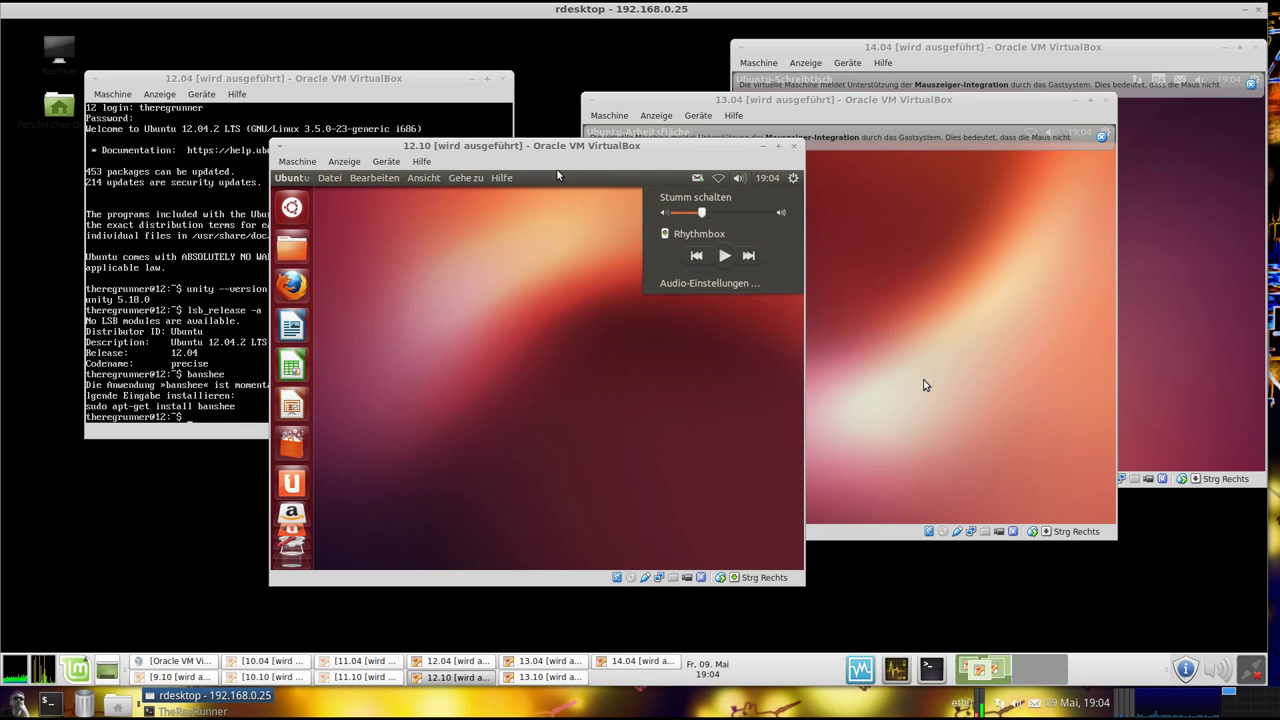
# Minimize the 12.04 window, shift 12.10 further left and close its sound menu
pyautogui.click(358, 88)
pyautogui.click(471, 79)
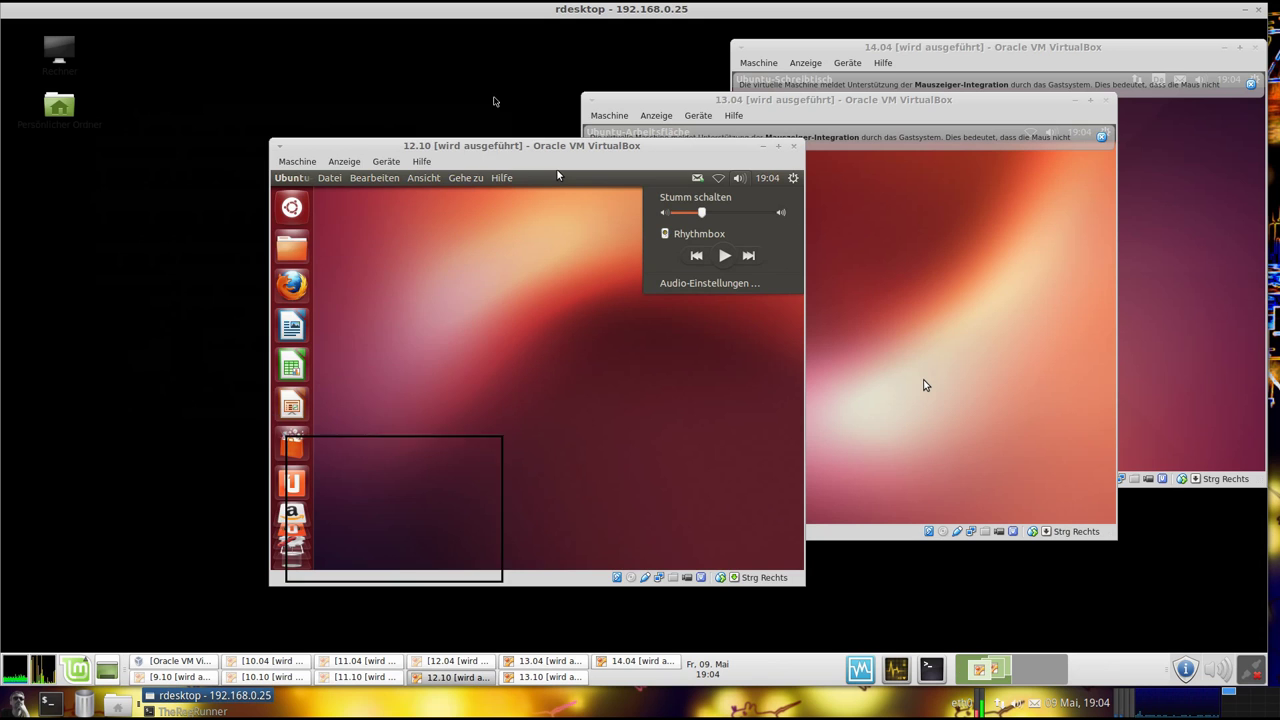
pyautogui.moveTo(498, 148); pyautogui.dragTo(302, 119)
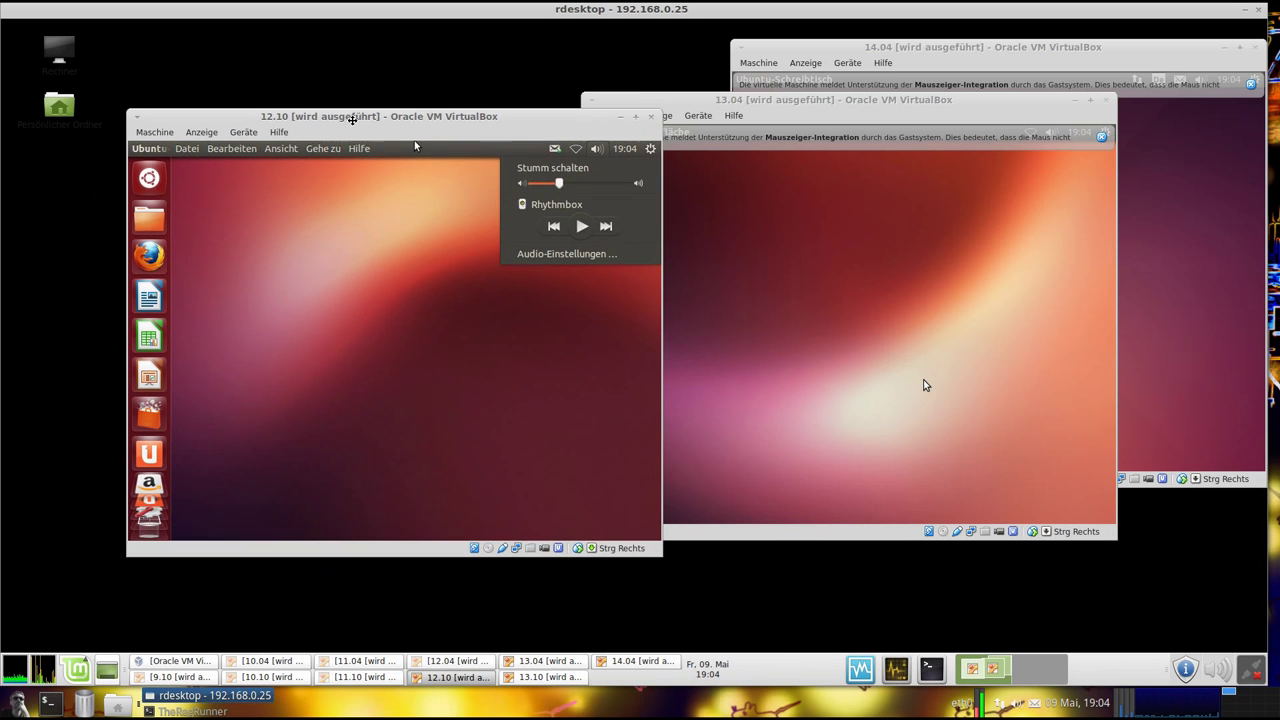
pyautogui.click(353, 252)
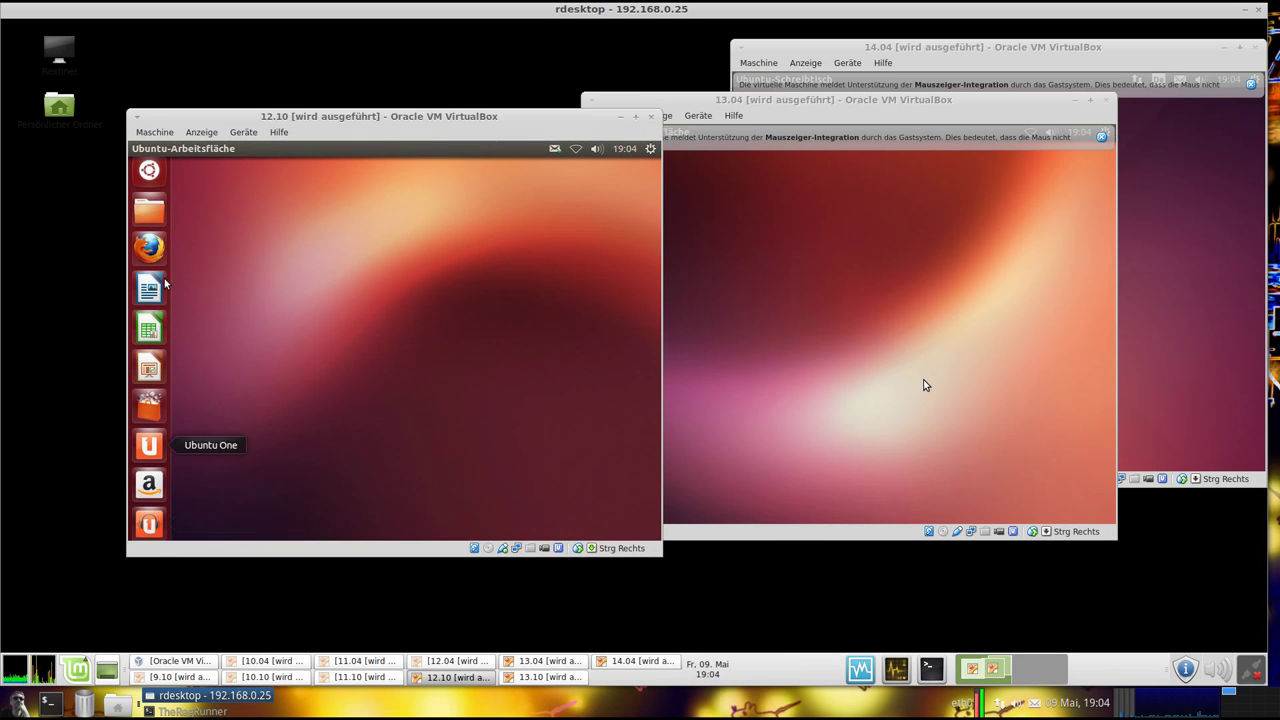
# Open and close the 12.10 guest's Dash, typing 'term', then reopen it
pyautogui.scroll(-3, 150, 520)
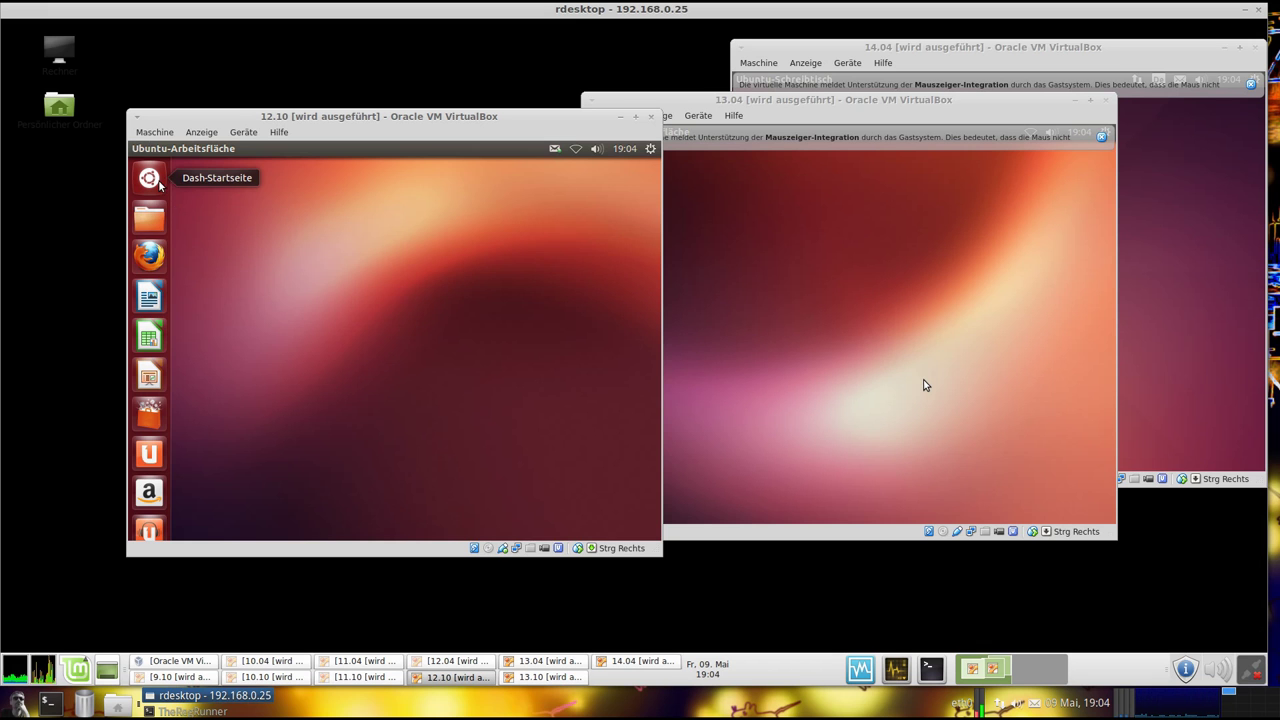
pyautogui.click(157, 182)
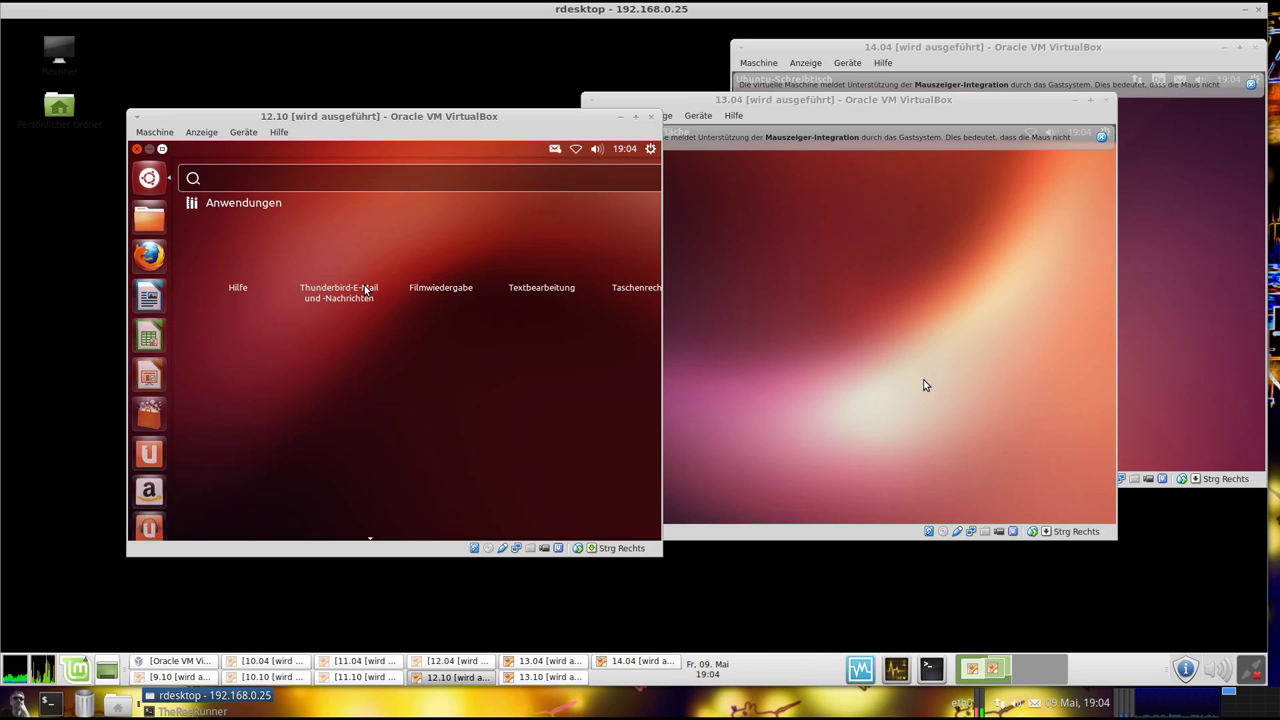
pyautogui.press('Escape')
pyautogui.write('term')
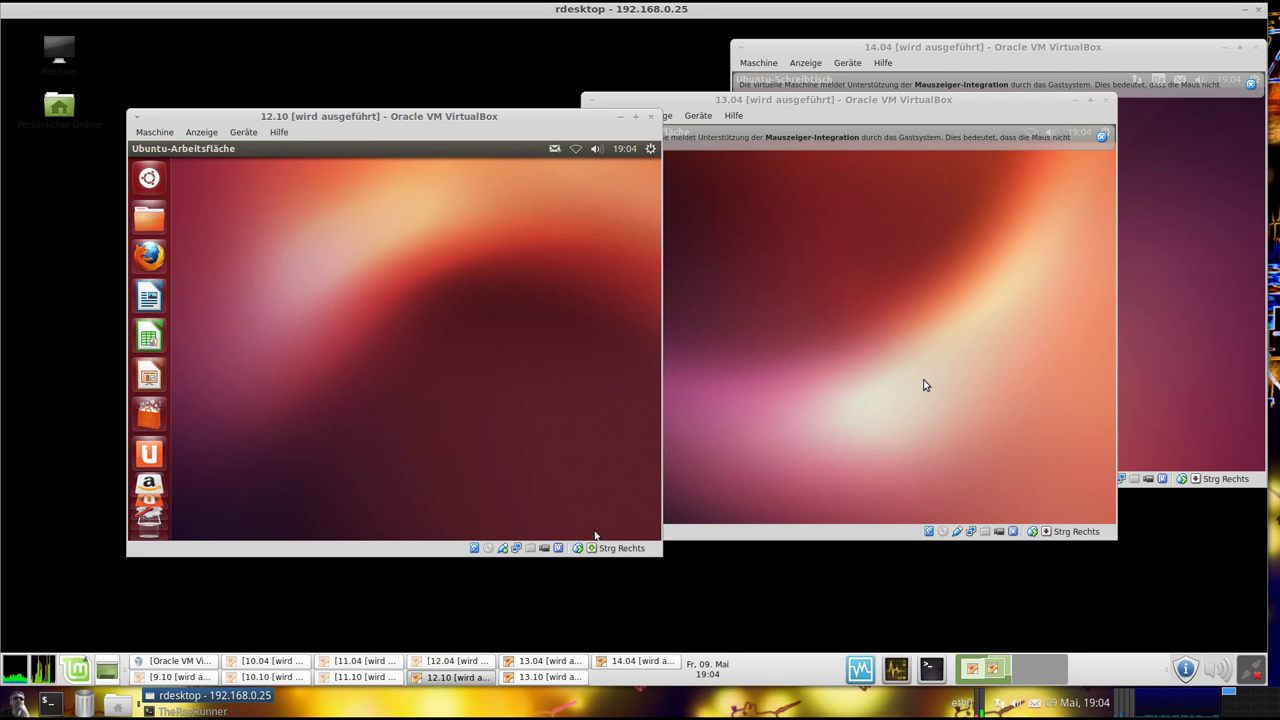
pyautogui.click(162, 185)
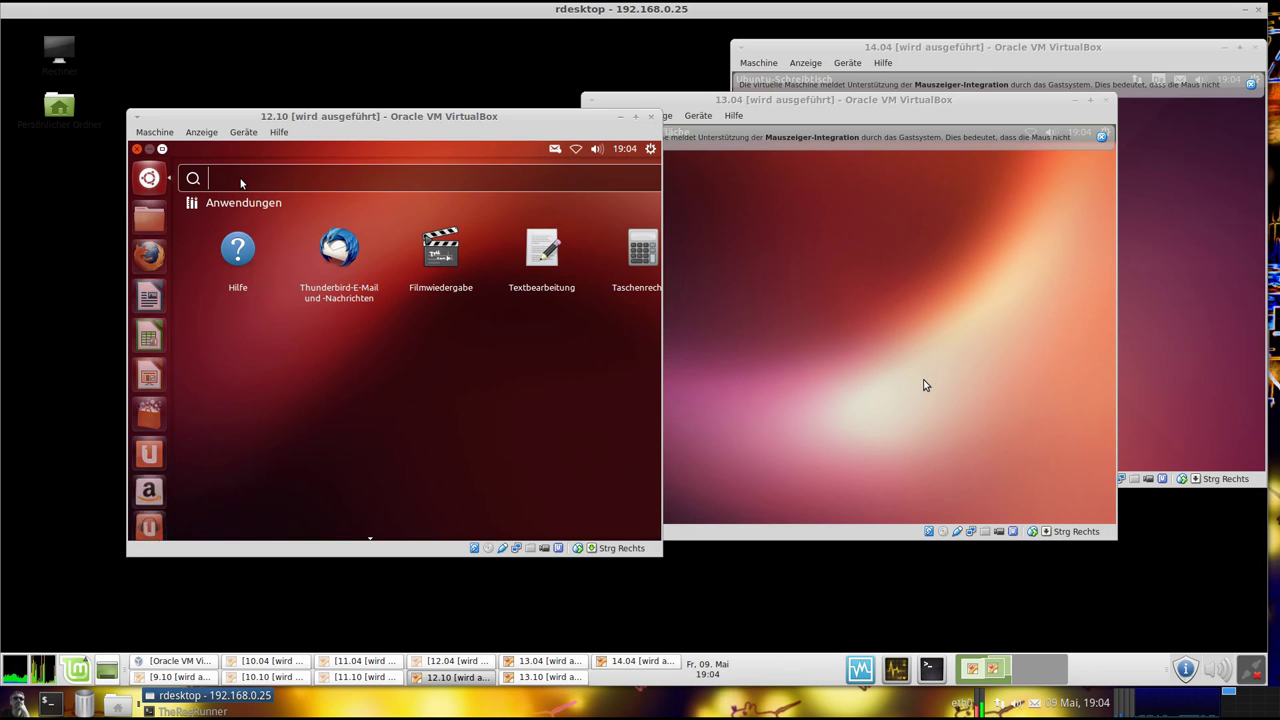
# Launch Terminal from a Dash search for 'ter' and run uname -a, showing kernel 3.5.0-16-generic
pyautogui.write('ter')
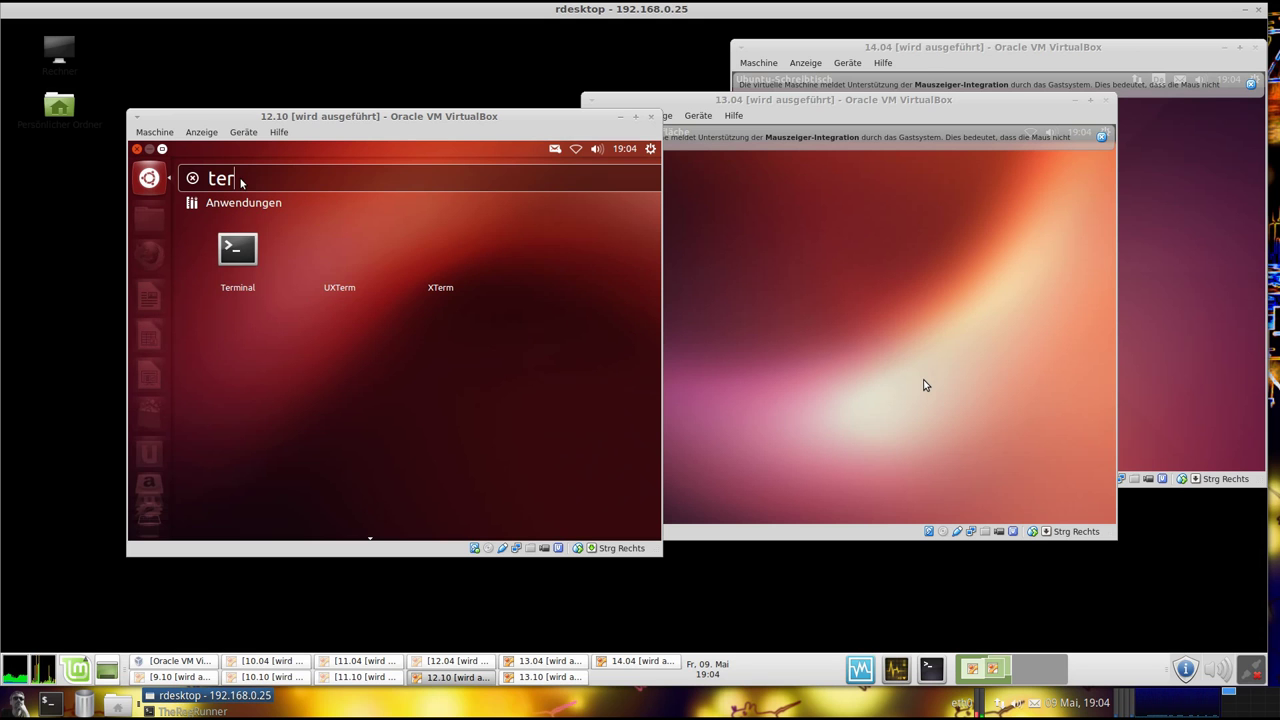
pyautogui.click(250, 255)
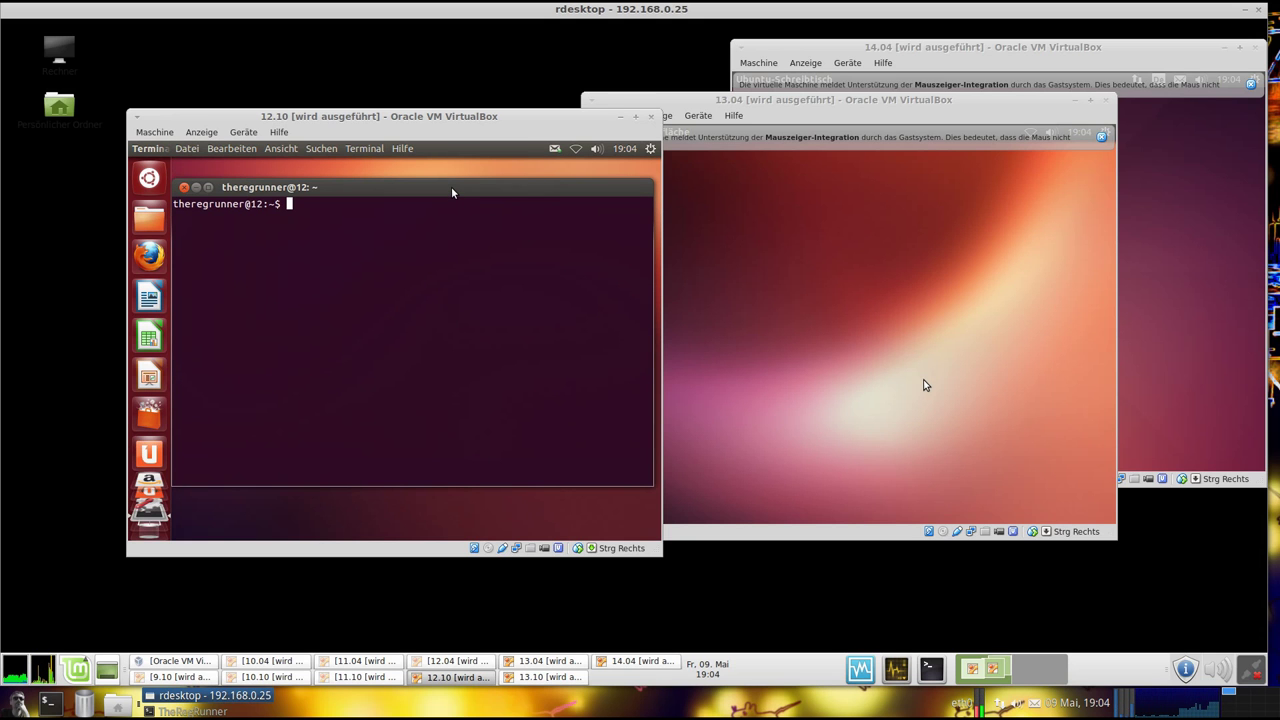
pyautogui.write('uname -a')
pyautogui.press('Return')
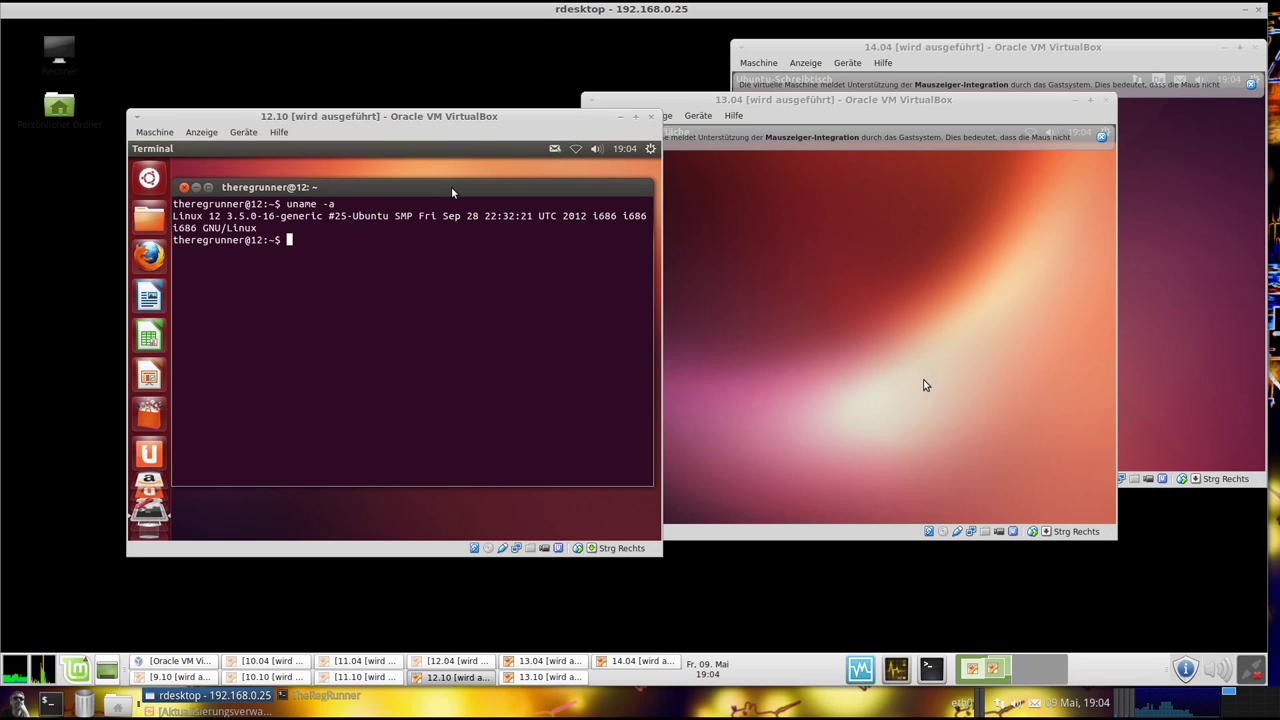
# Run lsb_release -a and unity --version, showing 12.10 quantal and Unity 6.6.0, then minimize the terminal
pyautogui.write('lsb_release ')
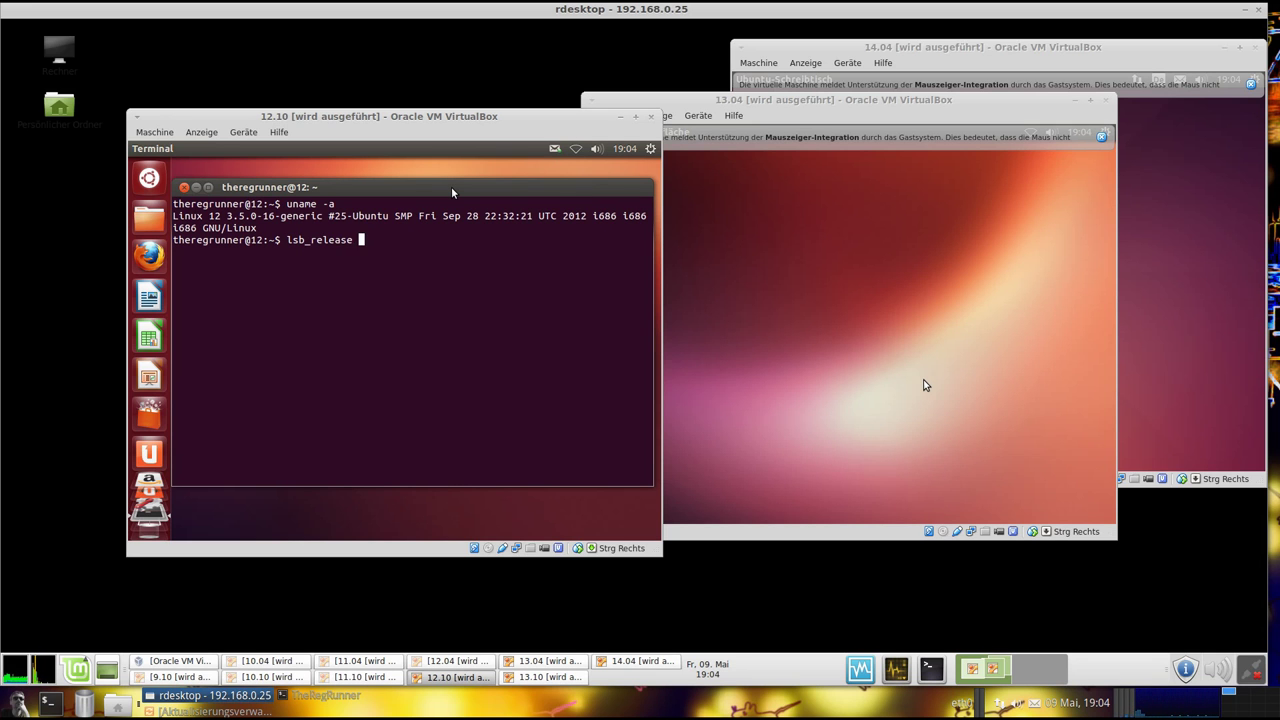
pyautogui.write('-a')
pyautogui.press('Return')
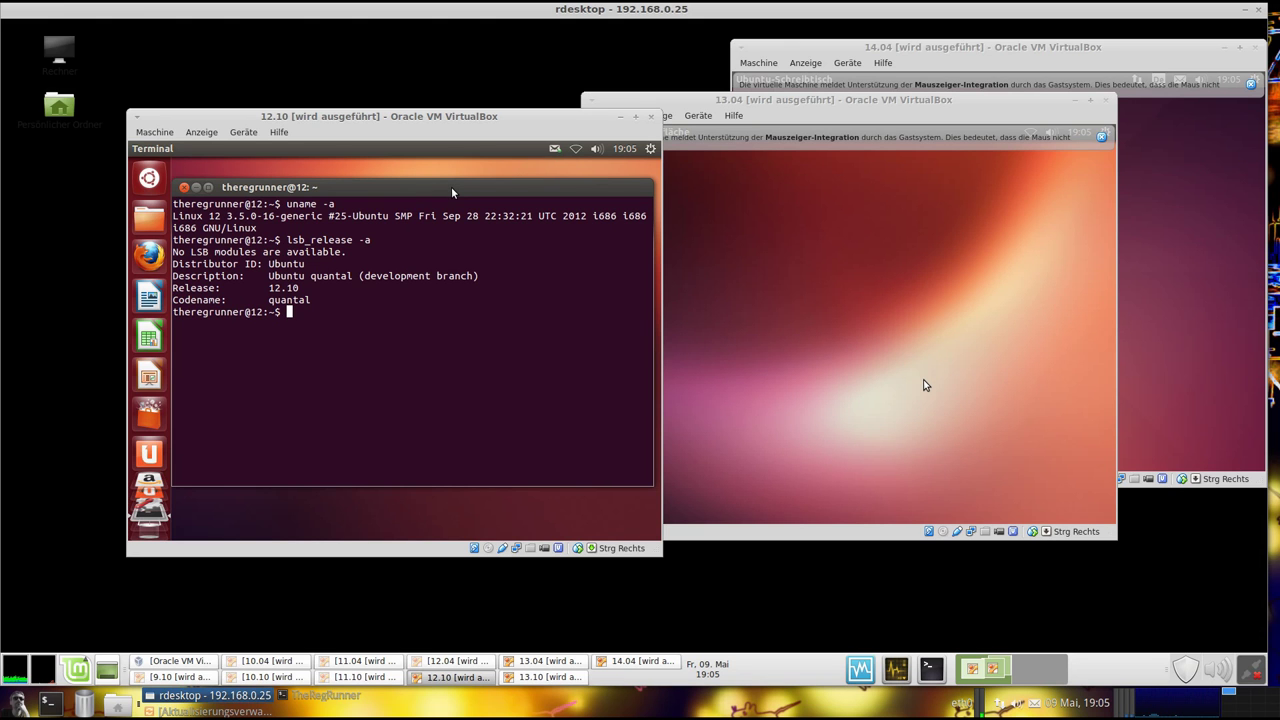
pyautogui.write('unity --version')
pyautogui.press('Return')
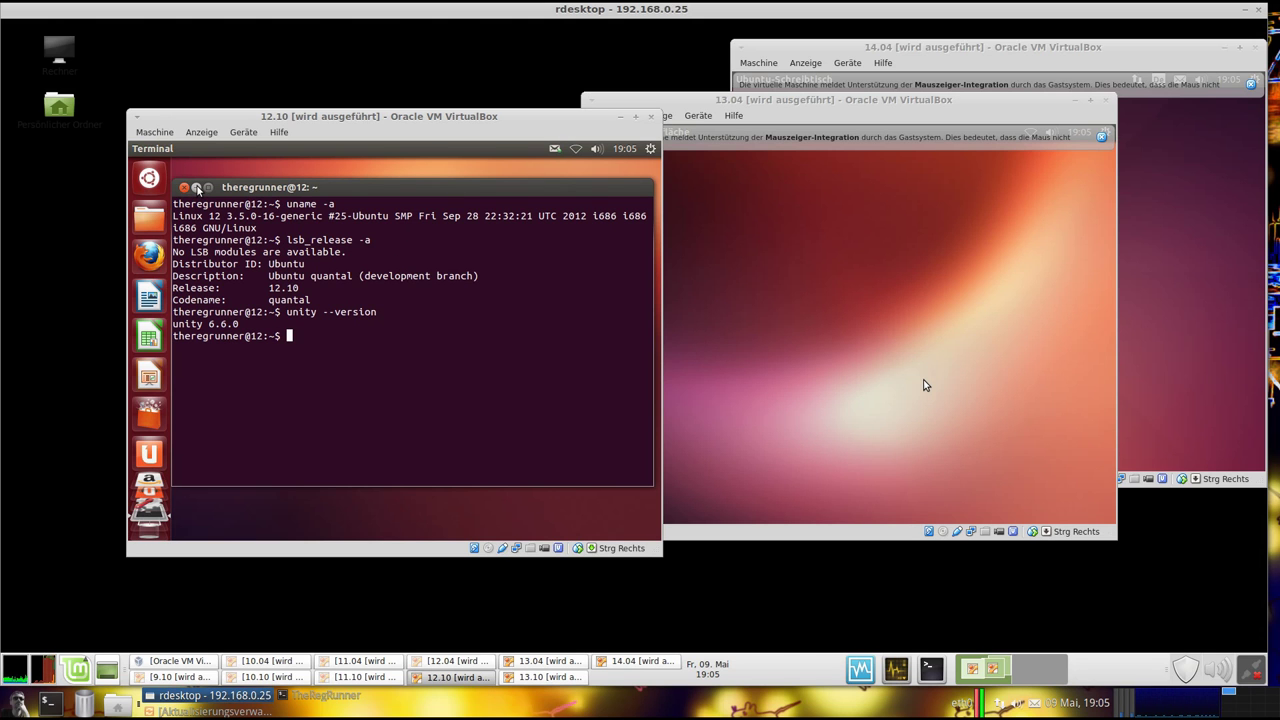
pyautogui.click(197, 188)
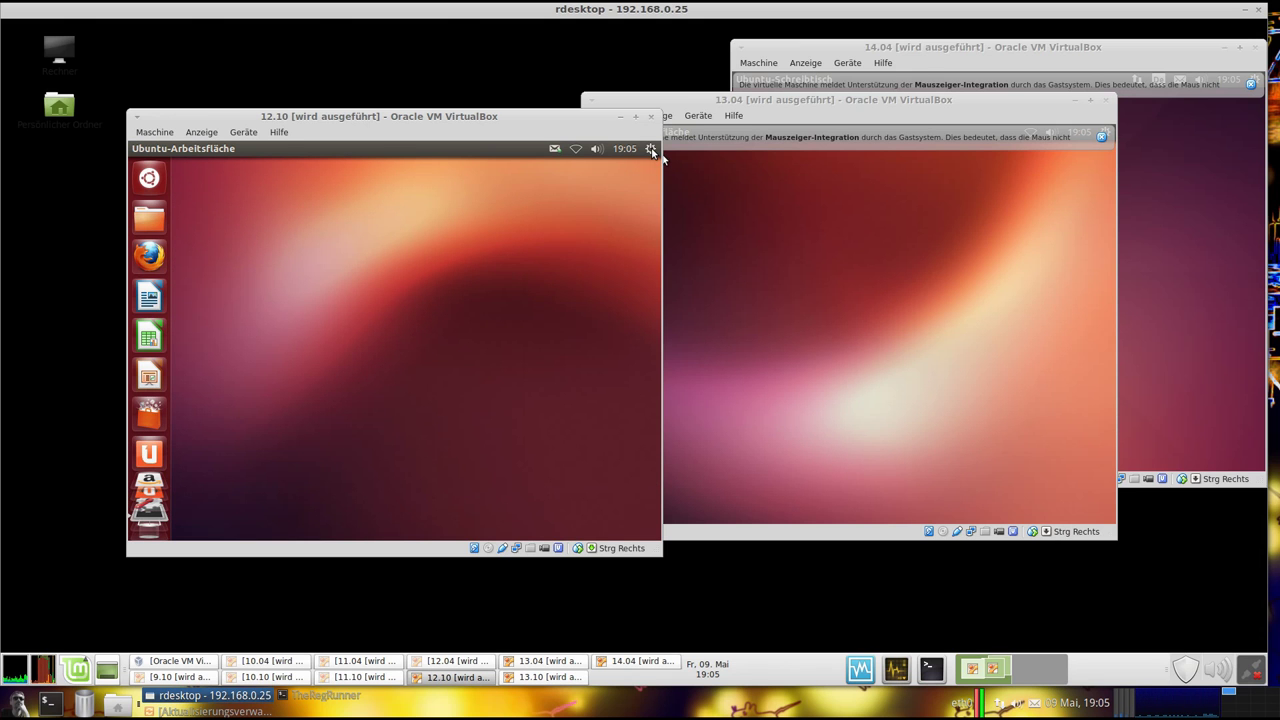
# Open Systemeinstellungen in the 12.10 guest and view the system info graphics details
pyautogui.click(651, 150)
pyautogui.moveTo(624, 149)
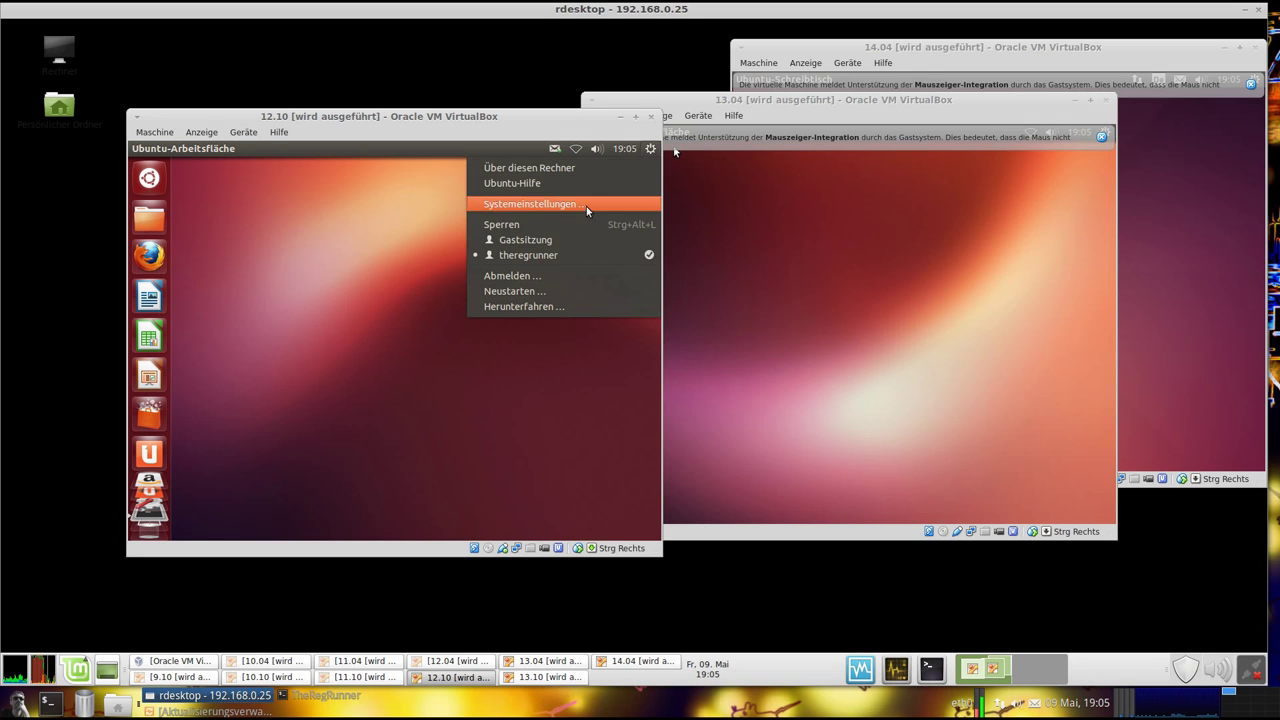
pyautogui.click(586, 205)
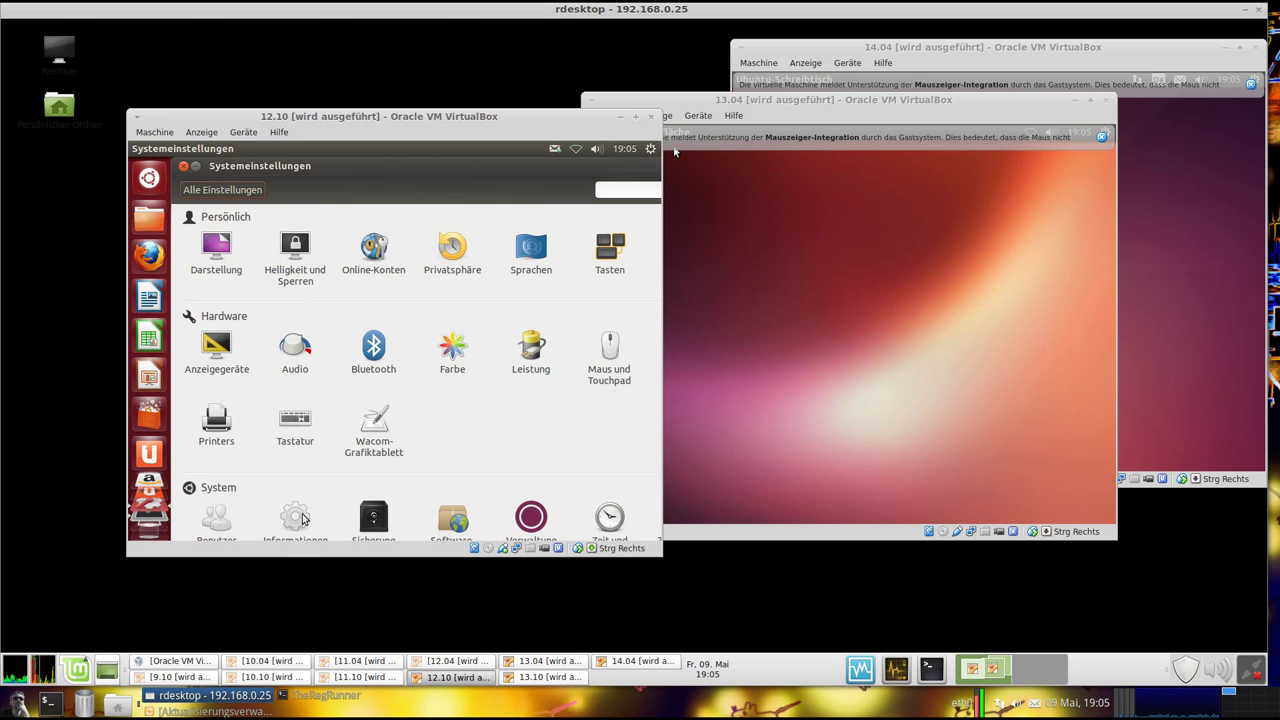
pyautogui.scroll(-1, 302, 516)
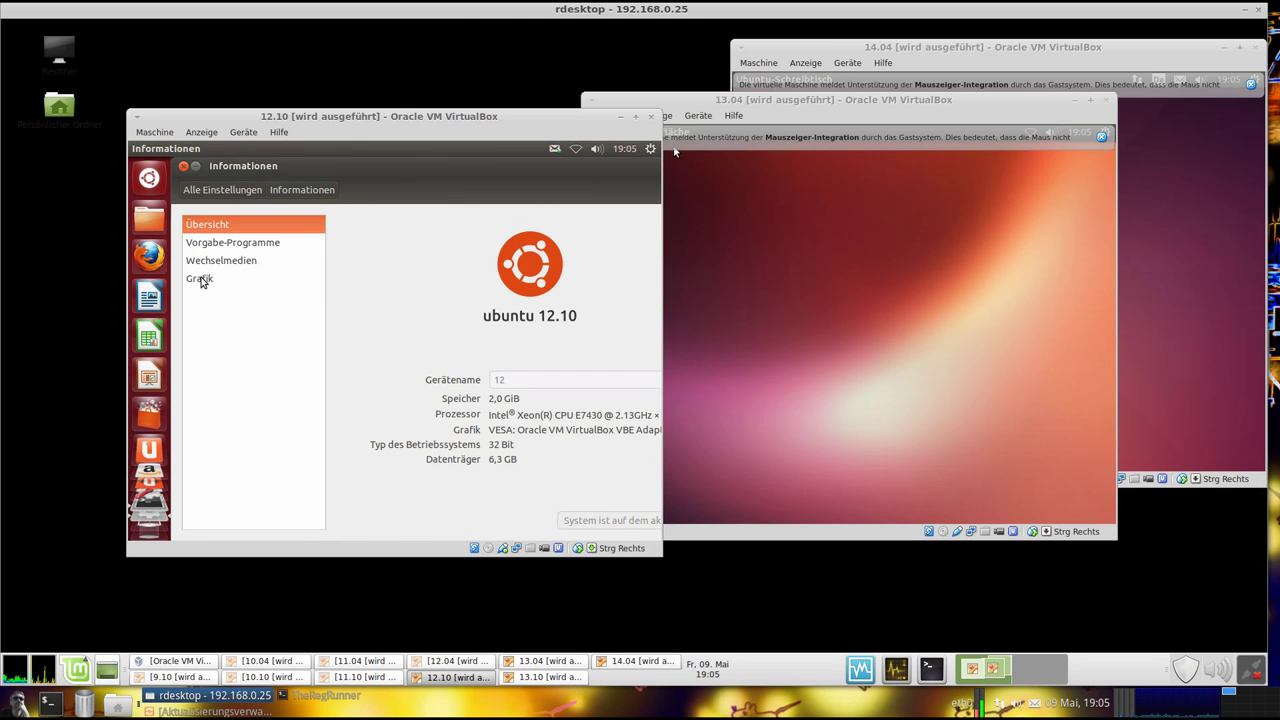
pyautogui.click(201, 278)
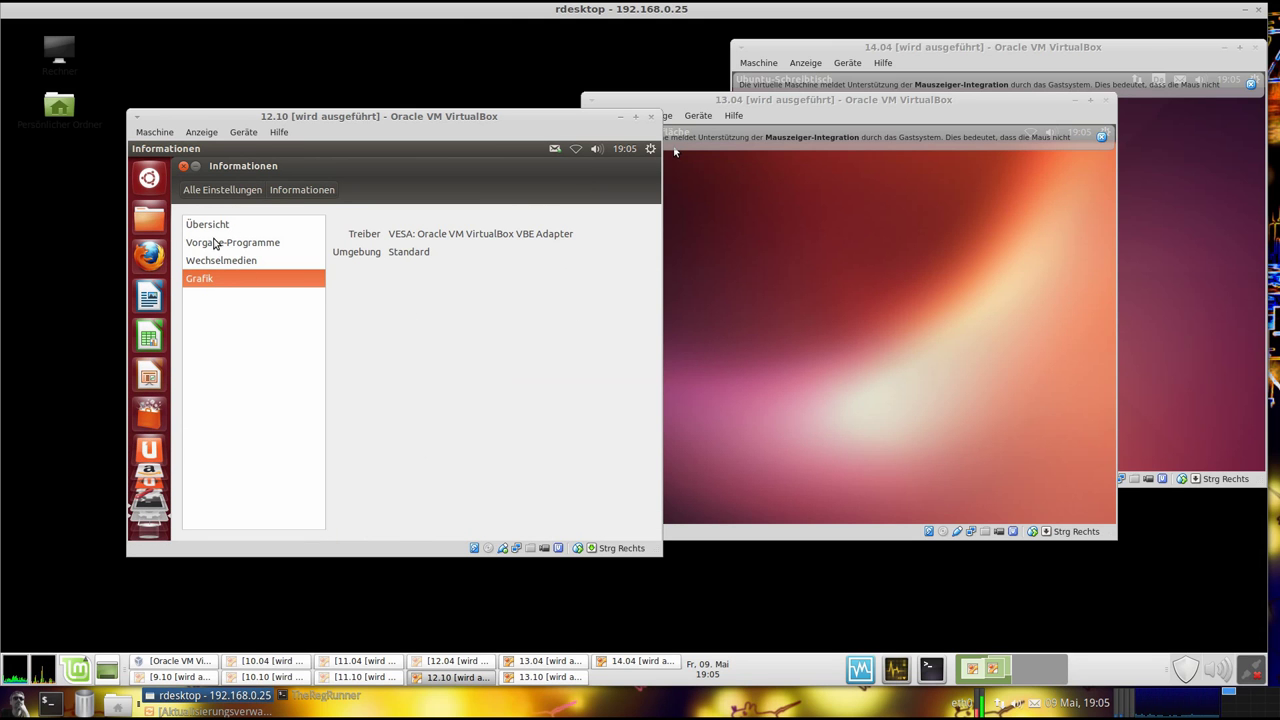
pyautogui.click(211, 190)
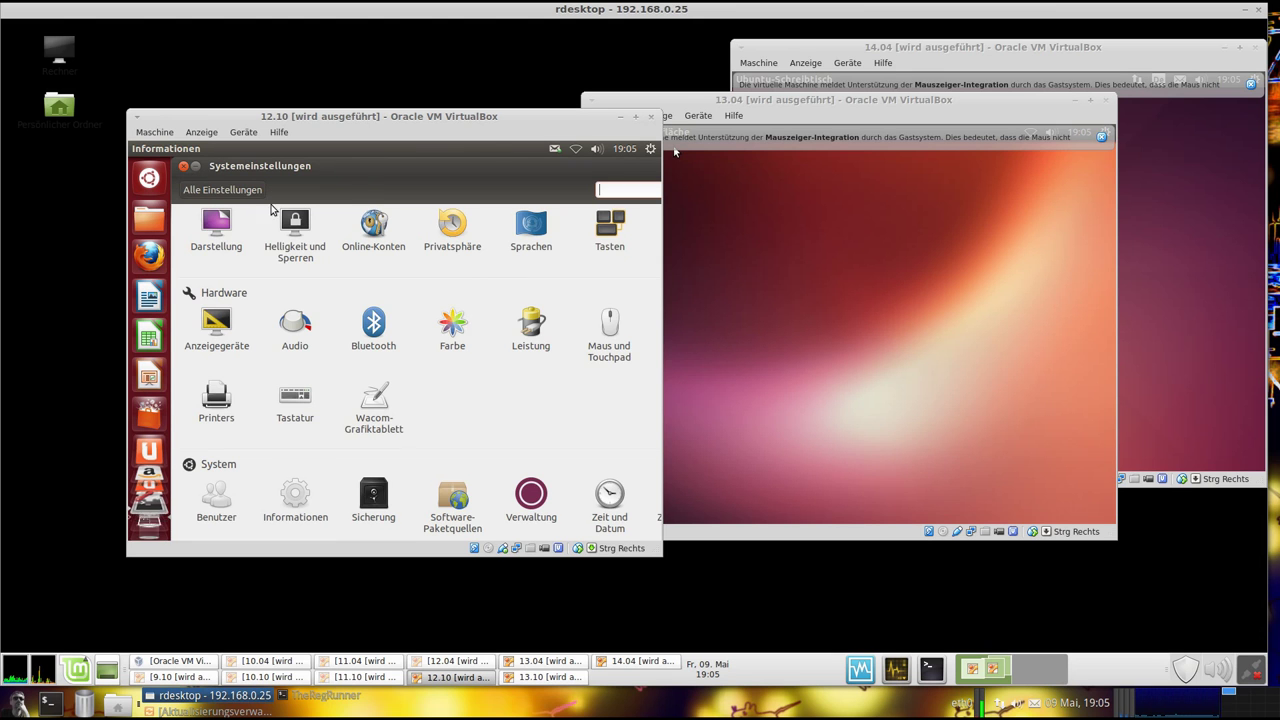
# Review the Privatsphäre Files, Applications and Diagnostics options, then close System Settings
pyautogui.click(455, 222)
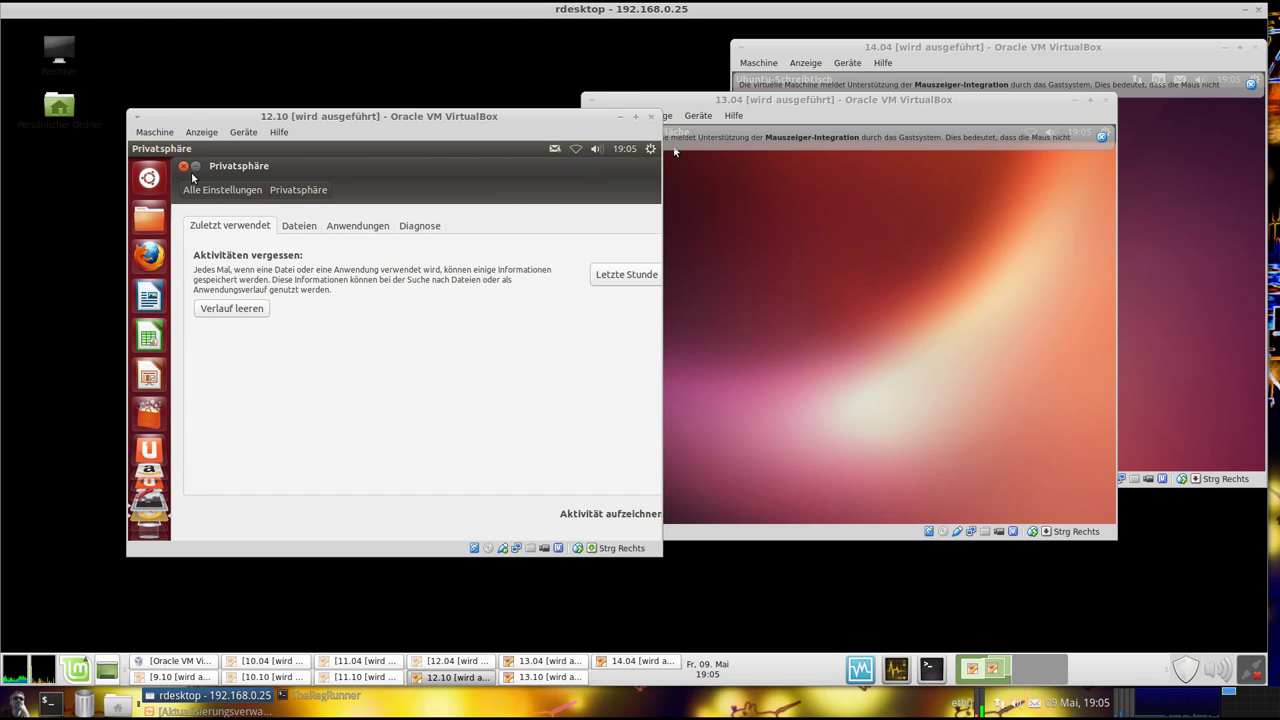
pyautogui.click(297, 230)
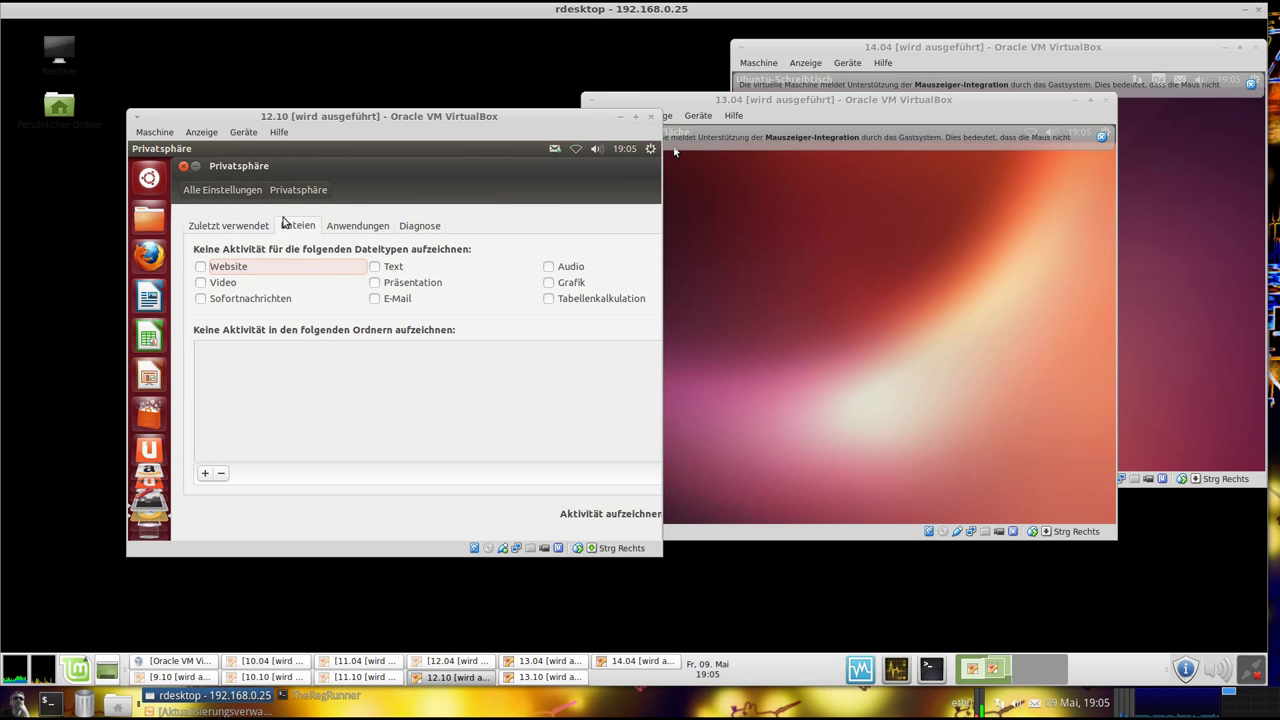
pyautogui.click(337, 230)
pyautogui.click(420, 228)
pyautogui.click(185, 189)
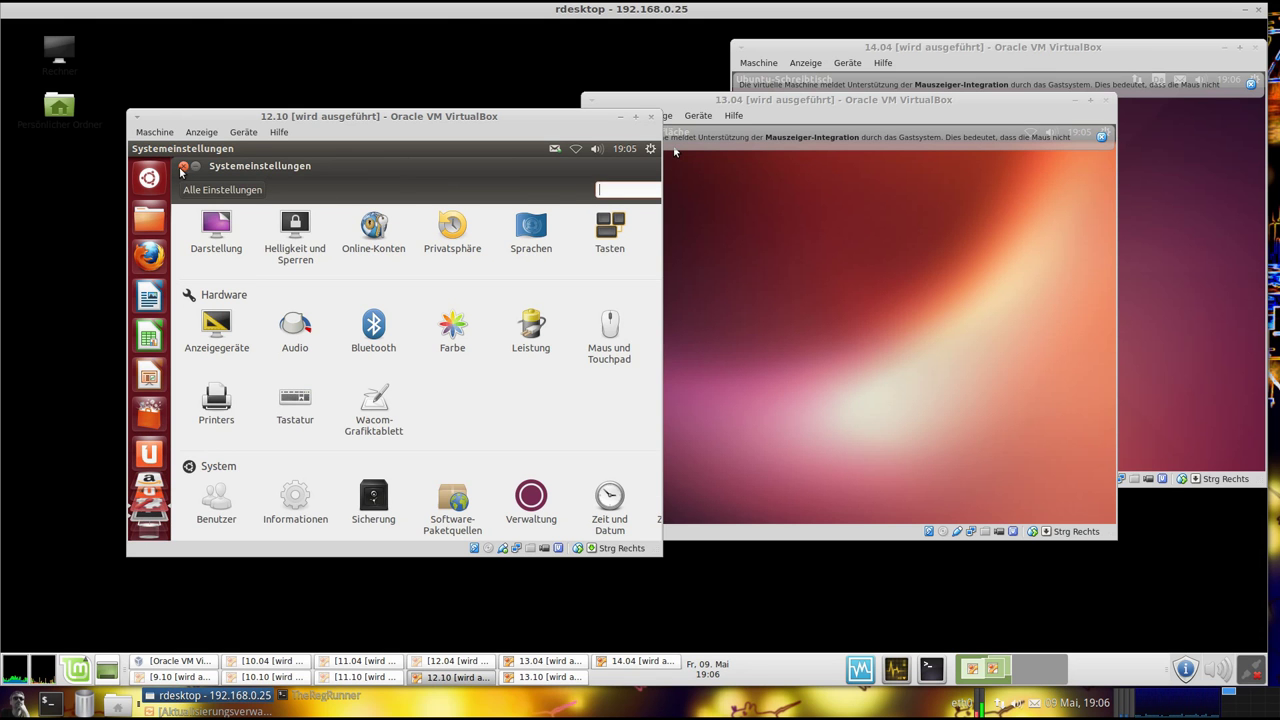
pyautogui.click(183, 165)
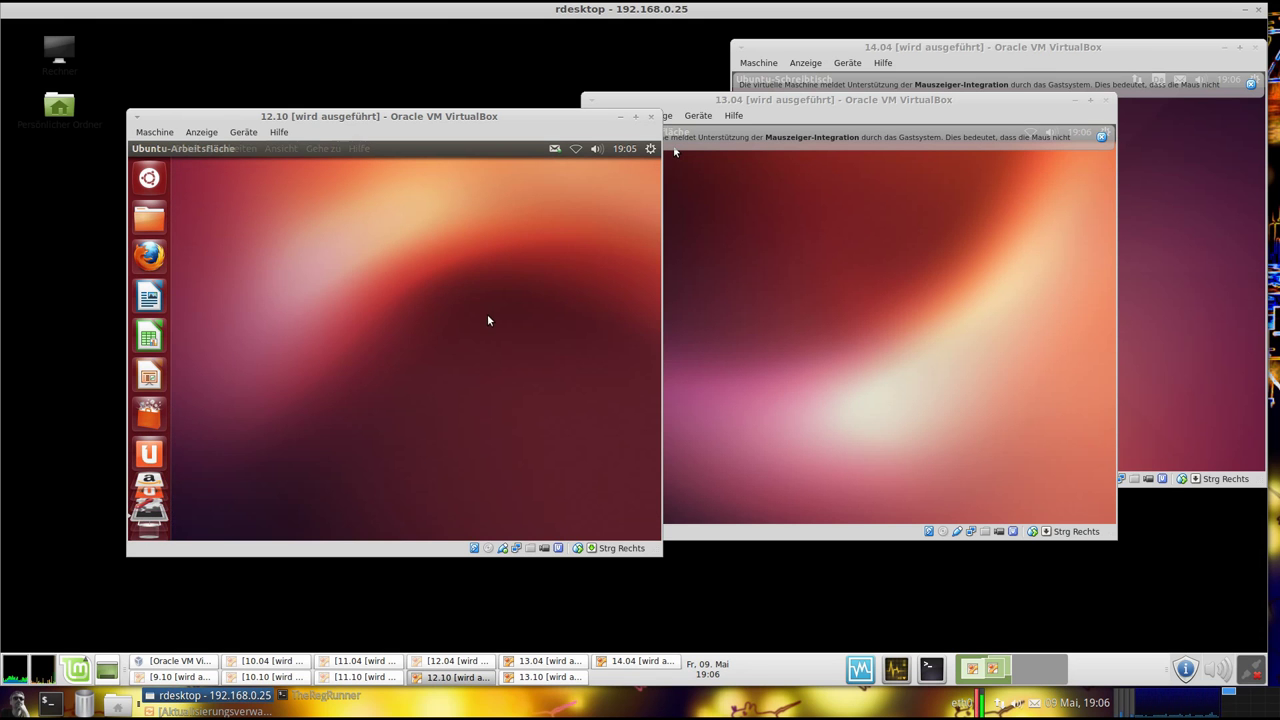
# Launch Systemüberwachung from a Dash search for 'monitor' and show its System tab for Ubuntu 12.10 quantal
pyautogui.click(148, 179)
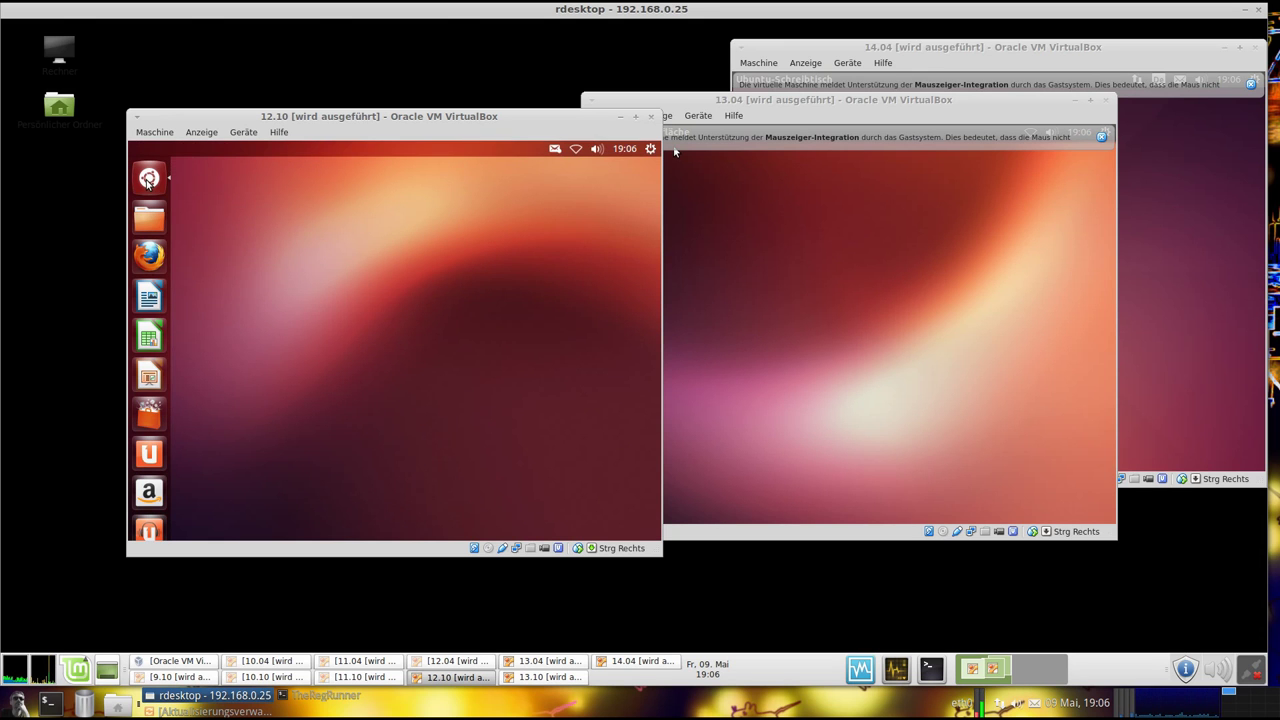
pyautogui.write('term')
pyautogui.write('oni')
pyautogui.write('tor')
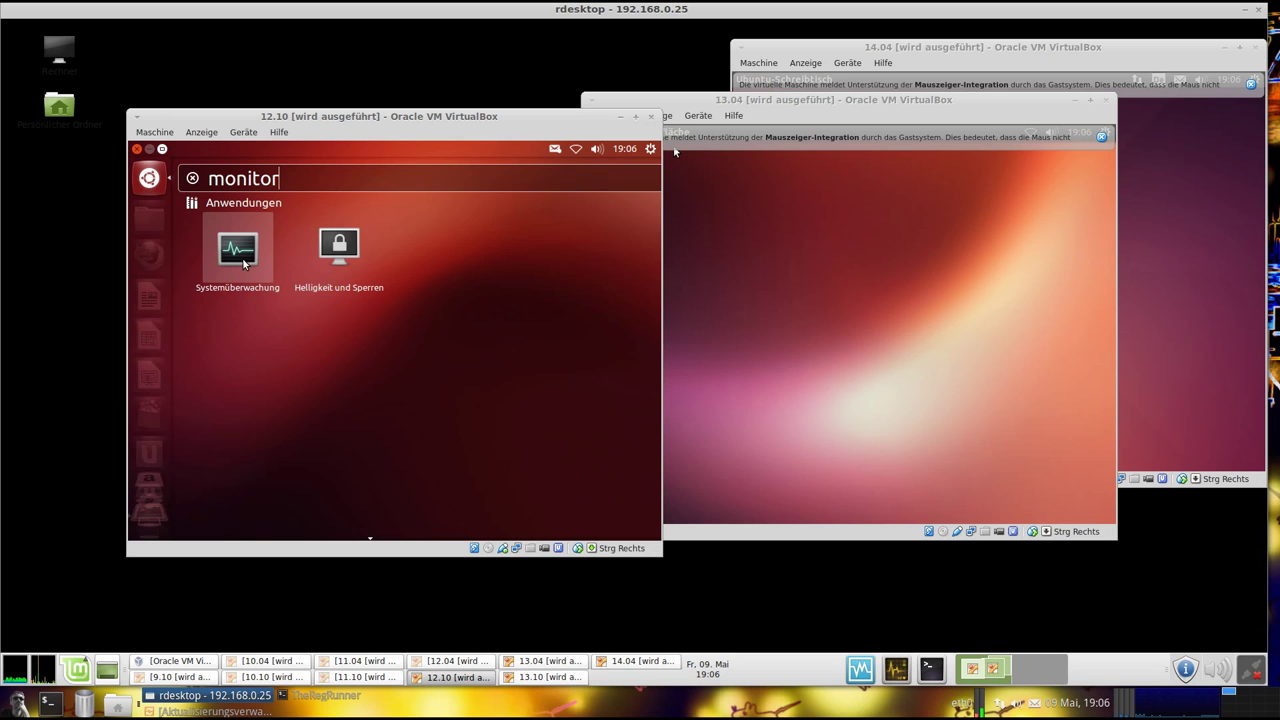
pyautogui.click(238, 252)
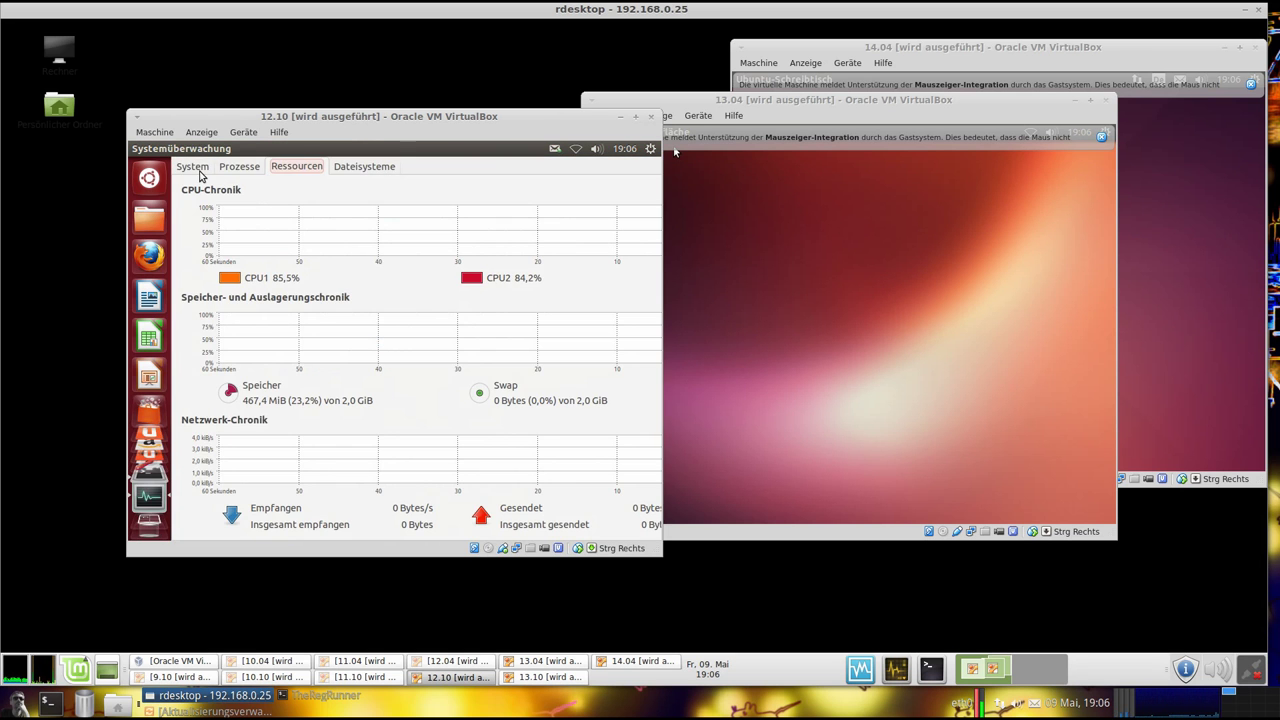
pyautogui.click(200, 168)
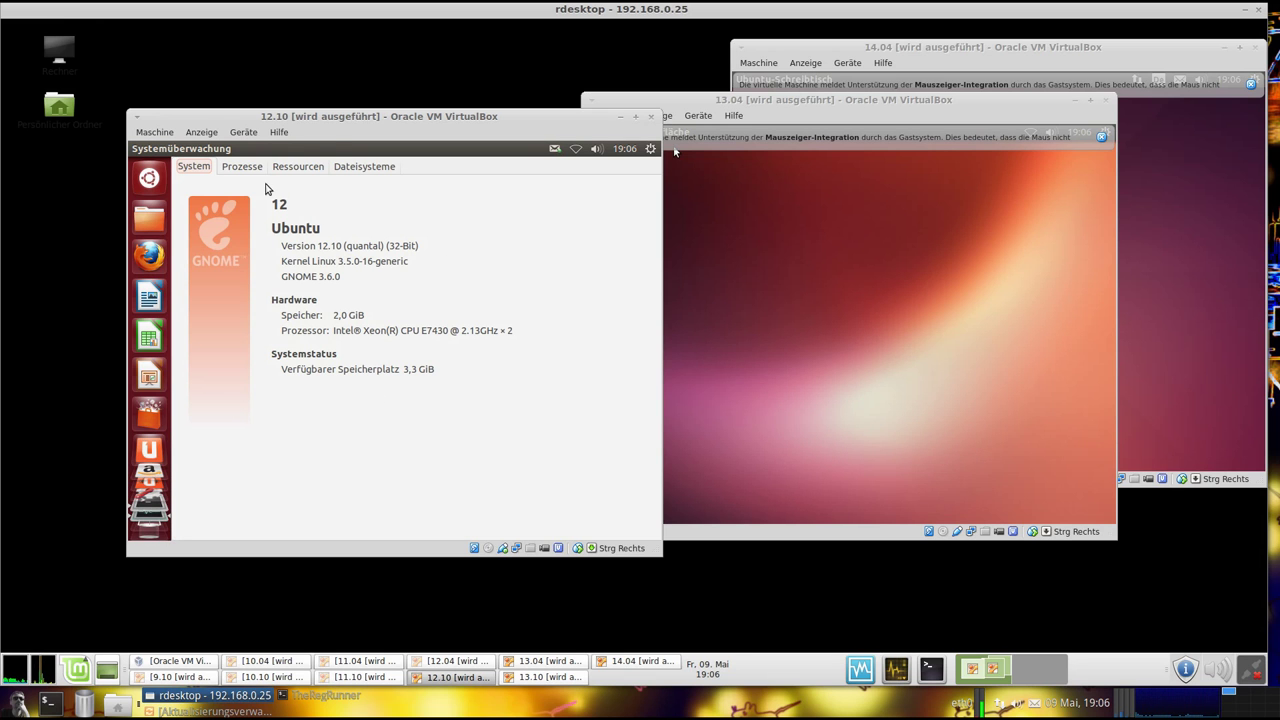
pyautogui.moveTo(334, 146)
pyautogui.moveTo(326, 117); pyautogui.dragTo(285, 114)
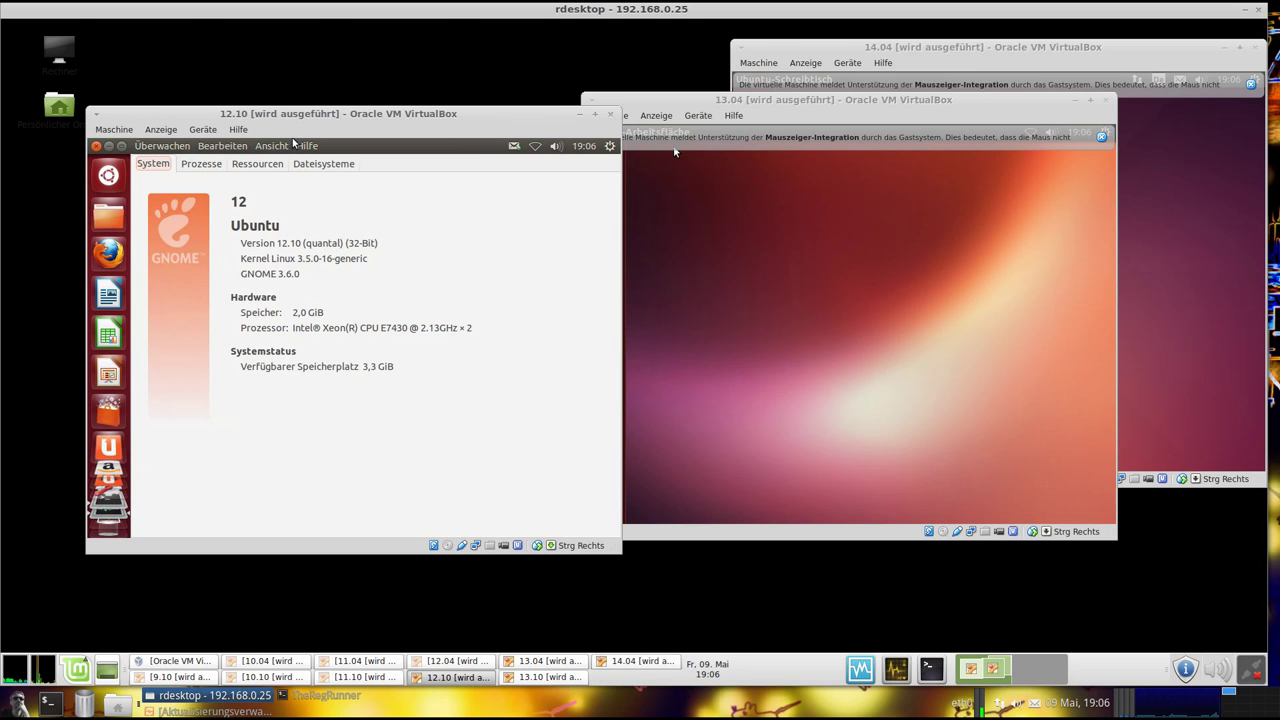
# Minimise 12.10, move the 13.04 window left and dismiss its mouse-integration notice
pyautogui.click(577, 115)
pyautogui.moveTo(749, 100); pyautogui.dragTo(286, 117)
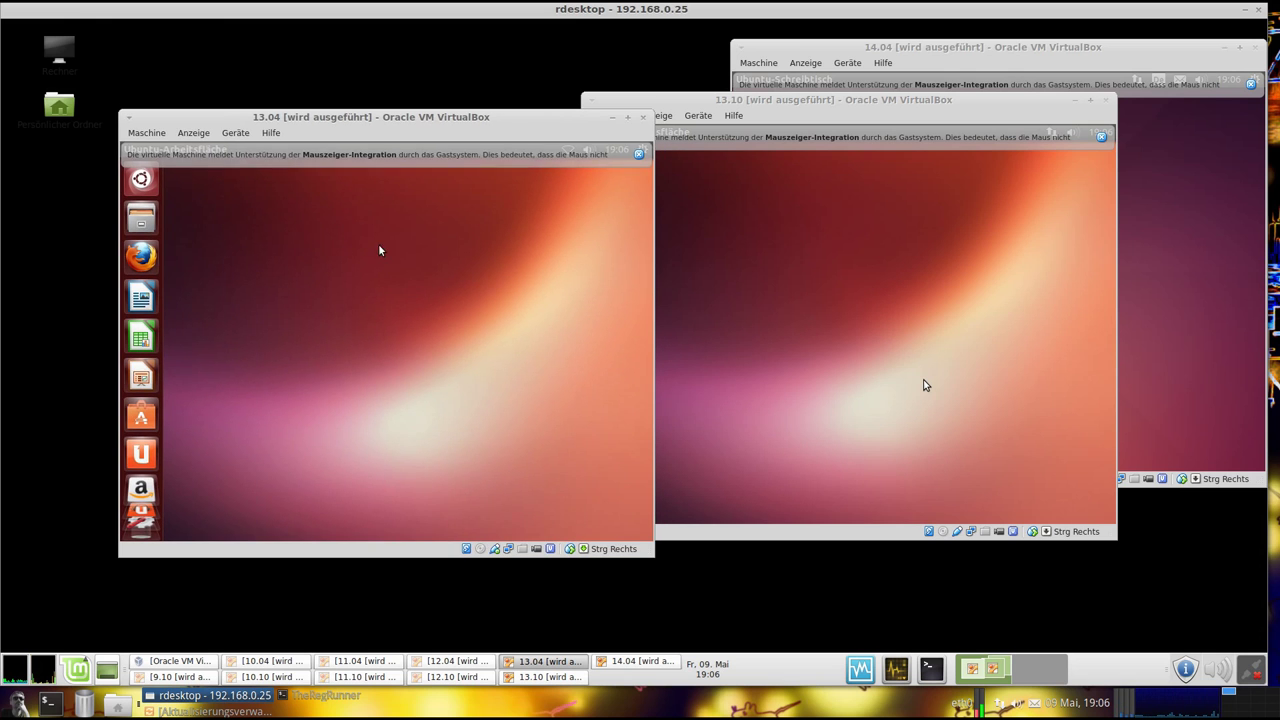
pyautogui.click(640, 154)
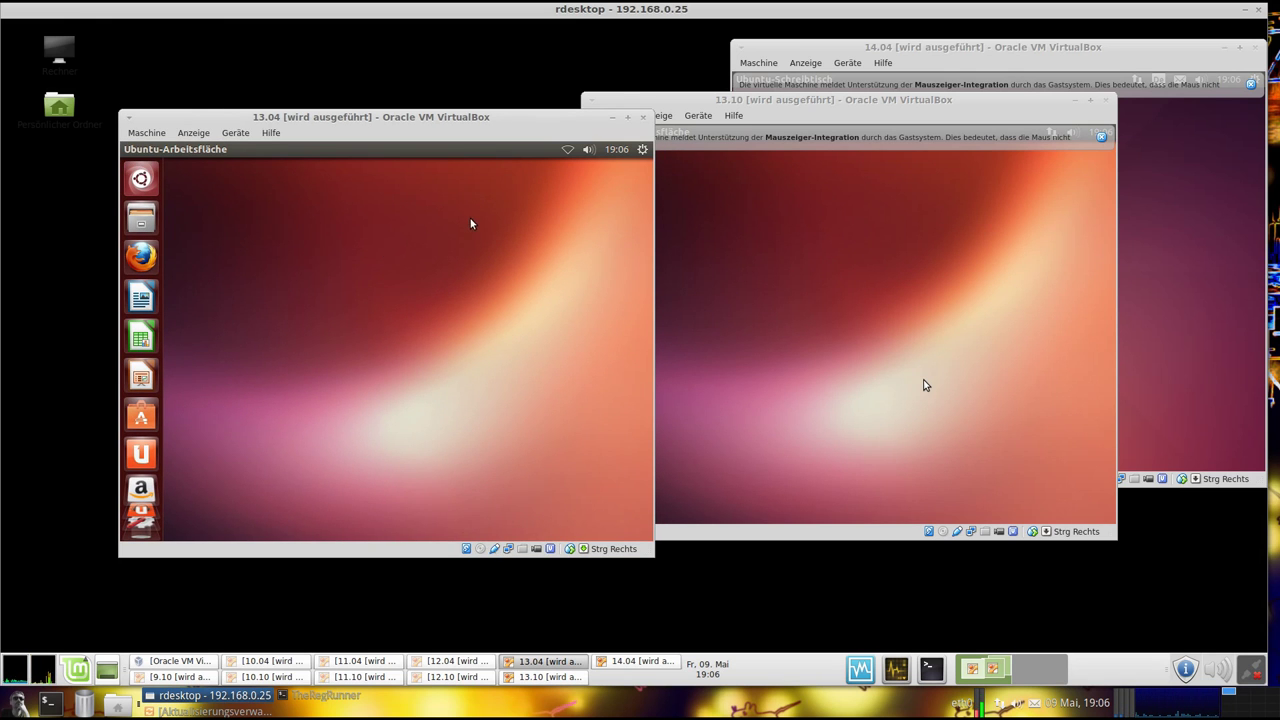
# Open Über diesen Rechner to view the 13.04 guest's system details
pyautogui.click(642, 150)
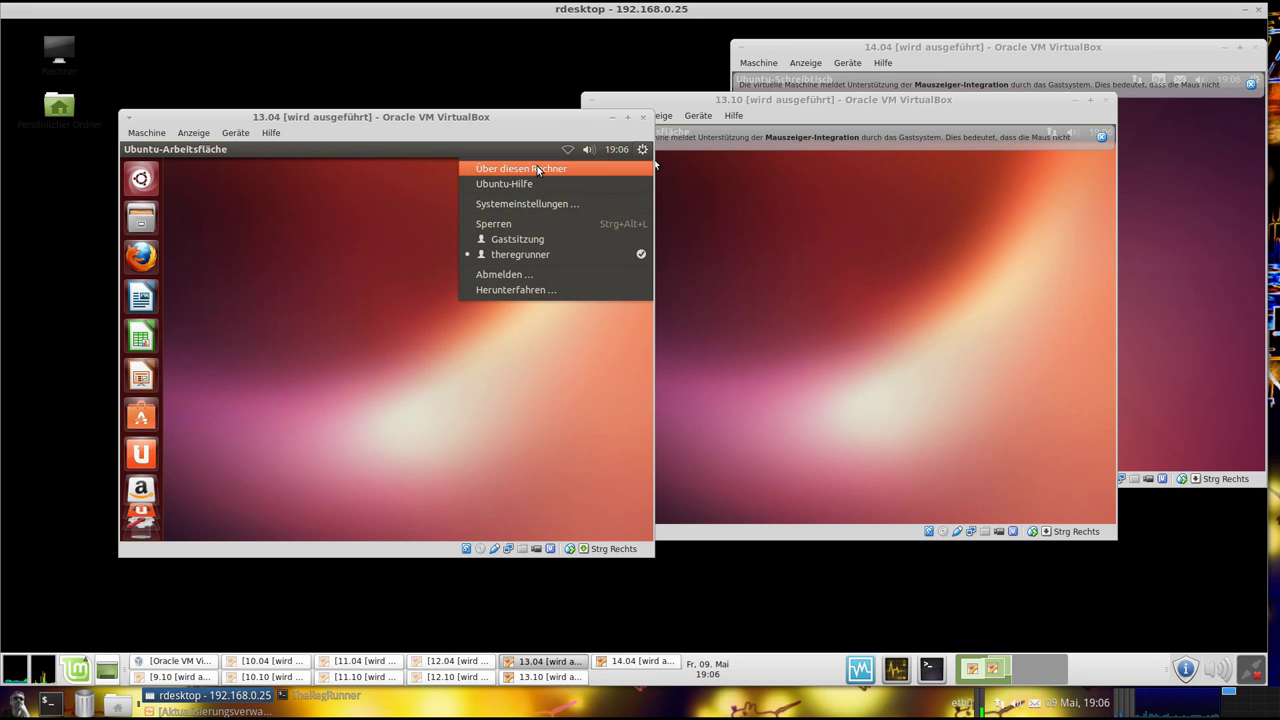
pyautogui.click(426, 272)
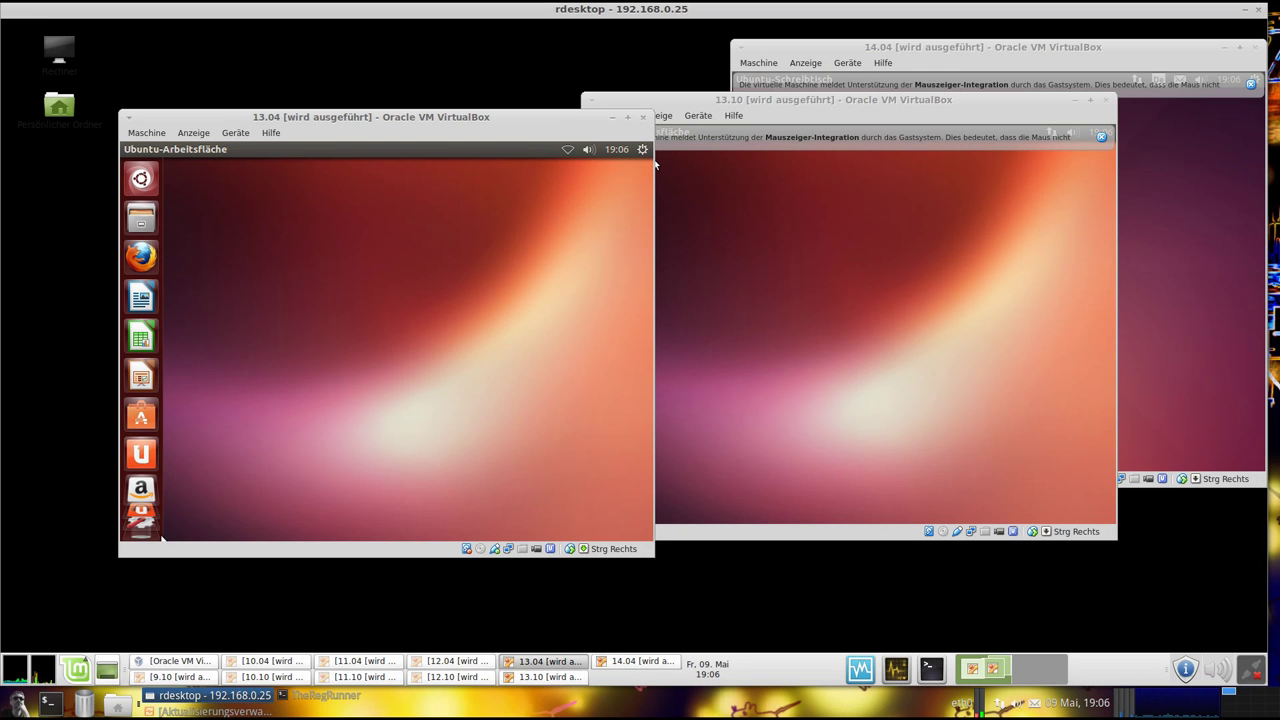
pyautogui.scroll(-2, 142, 440)
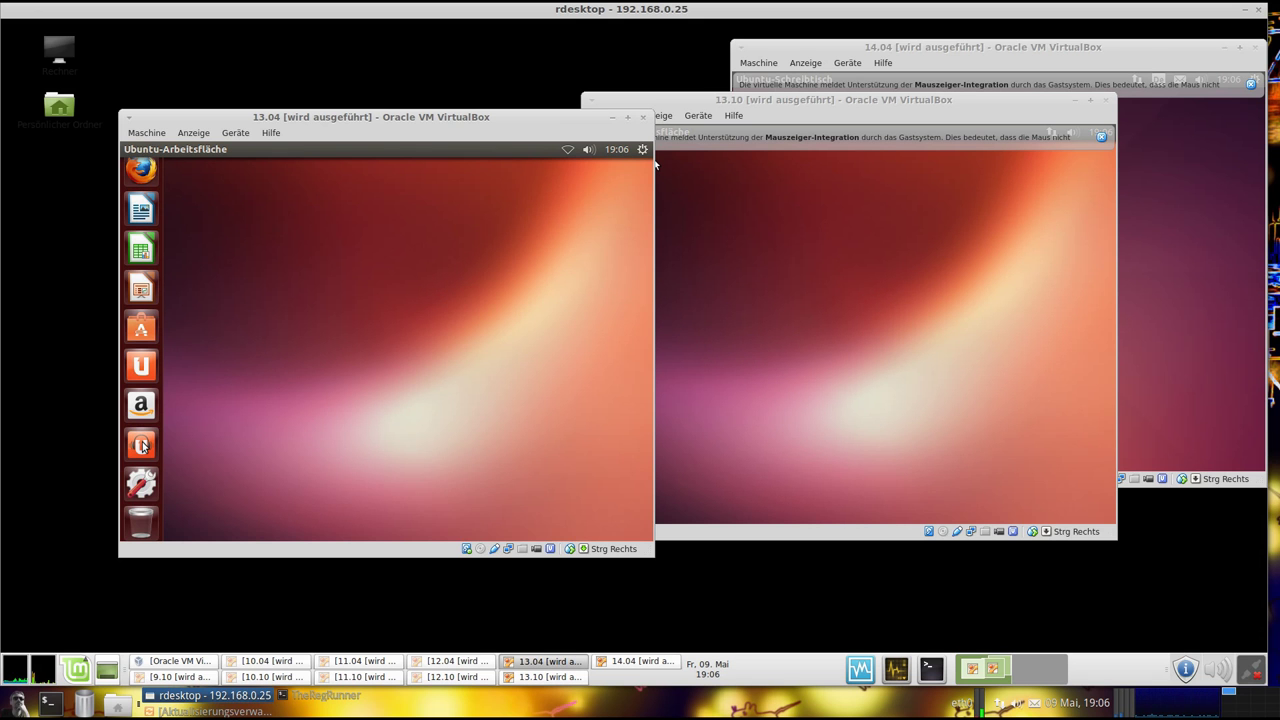
pyautogui.click(142, 446)
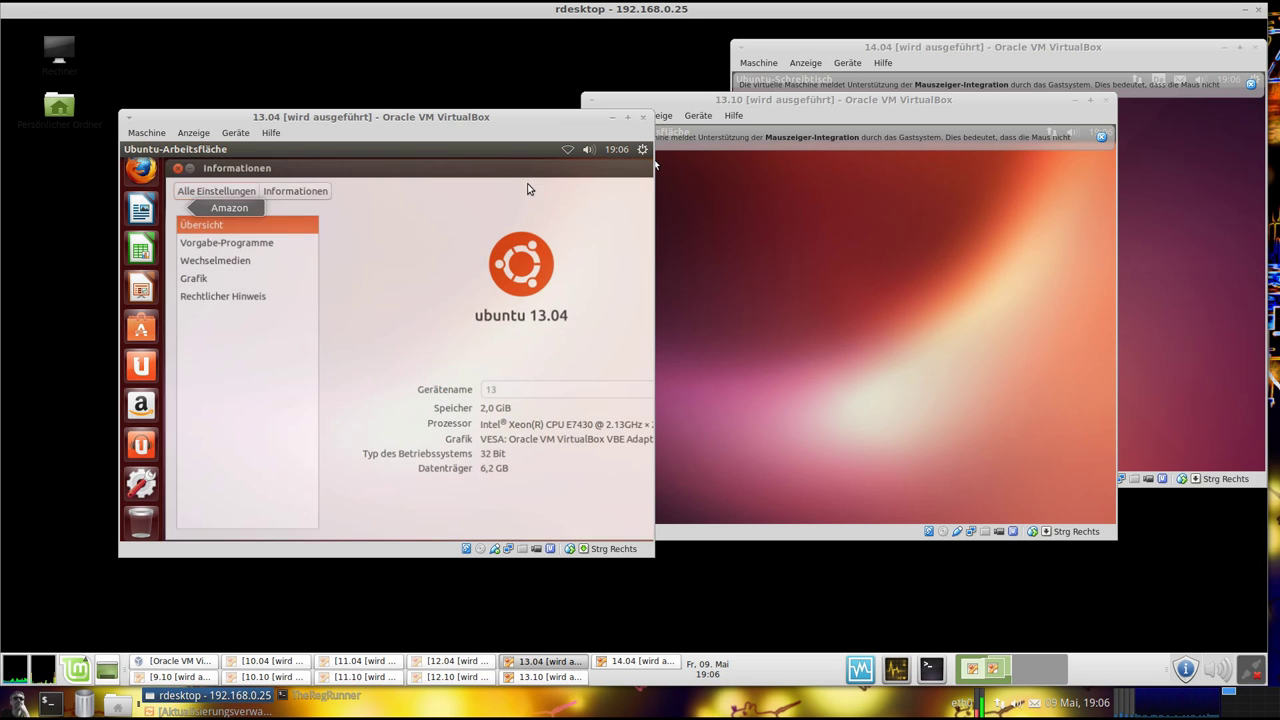
# In the Privatsphäre settings, set Online-Suchergebnisse in the Dash to AUS
pyautogui.click(256, 298)
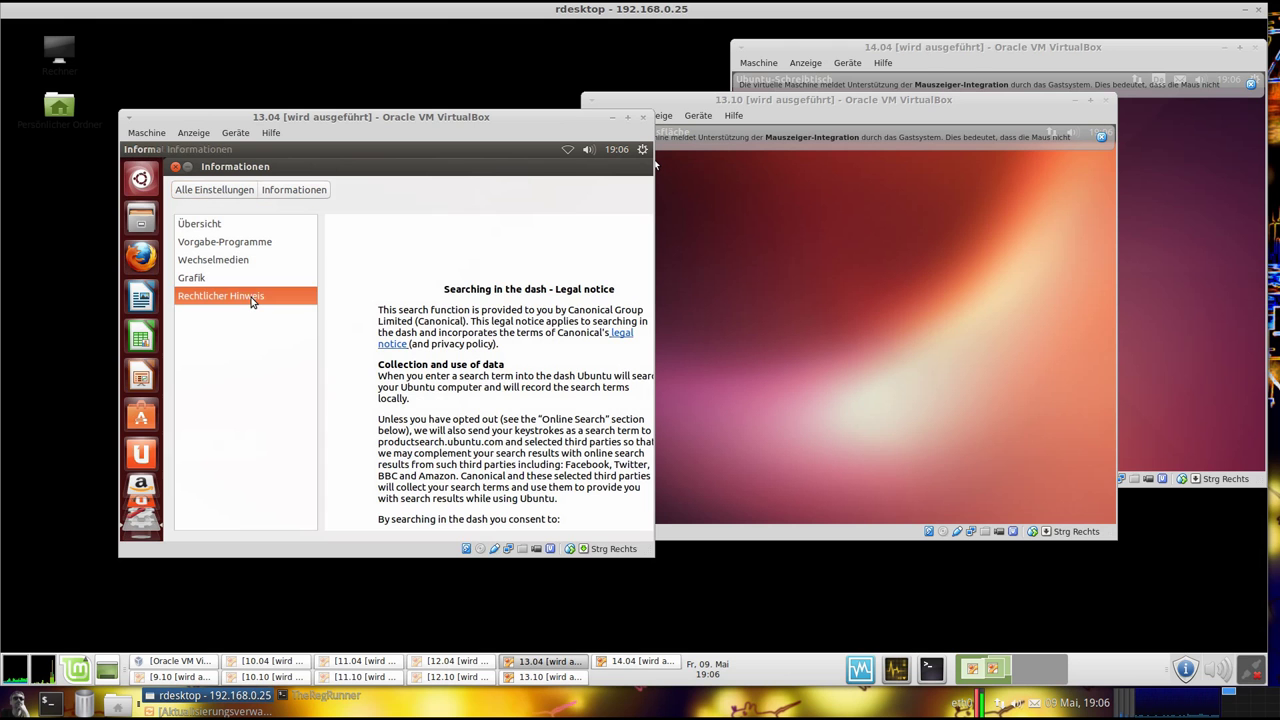
pyautogui.click(238, 192)
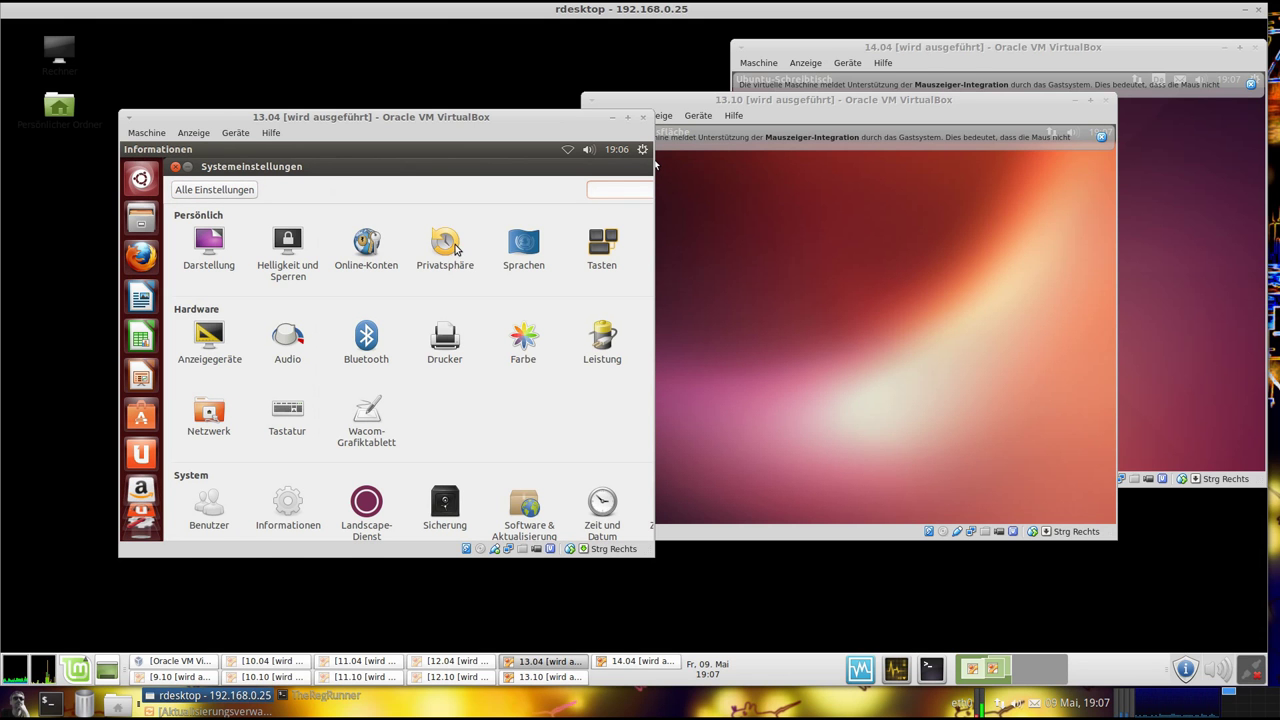
pyautogui.click(464, 262)
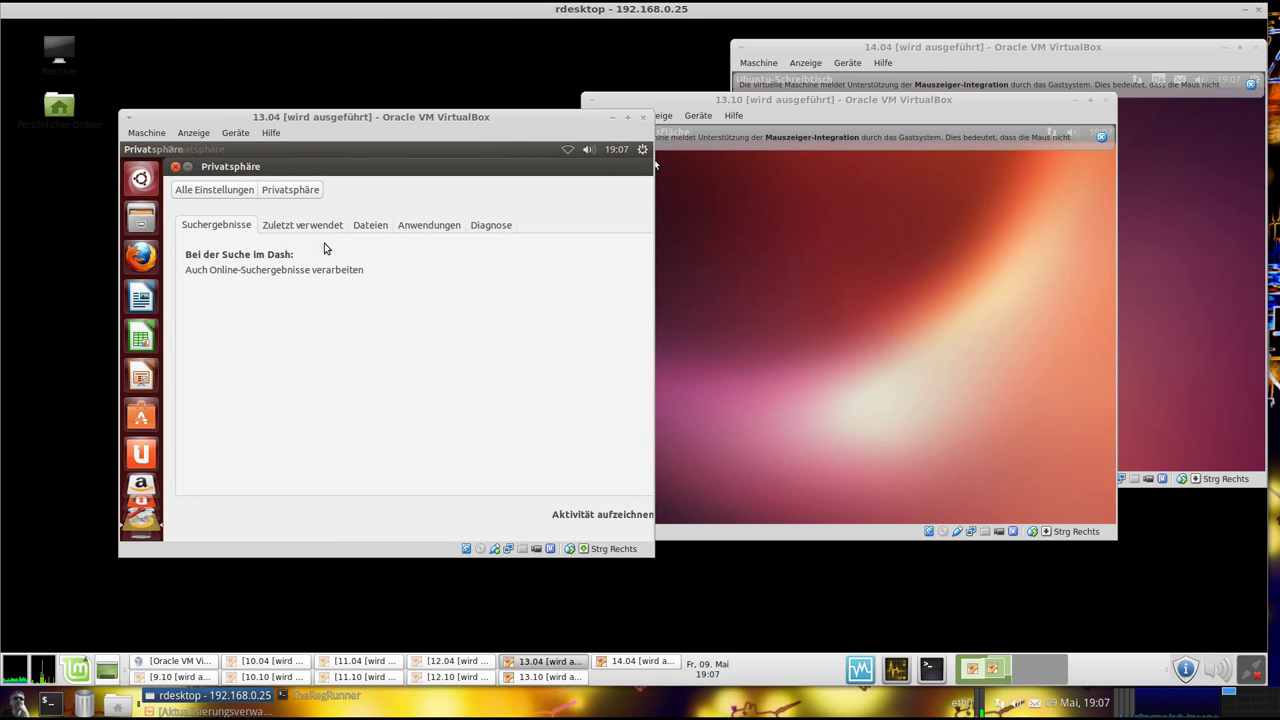
pyautogui.click(426, 232)
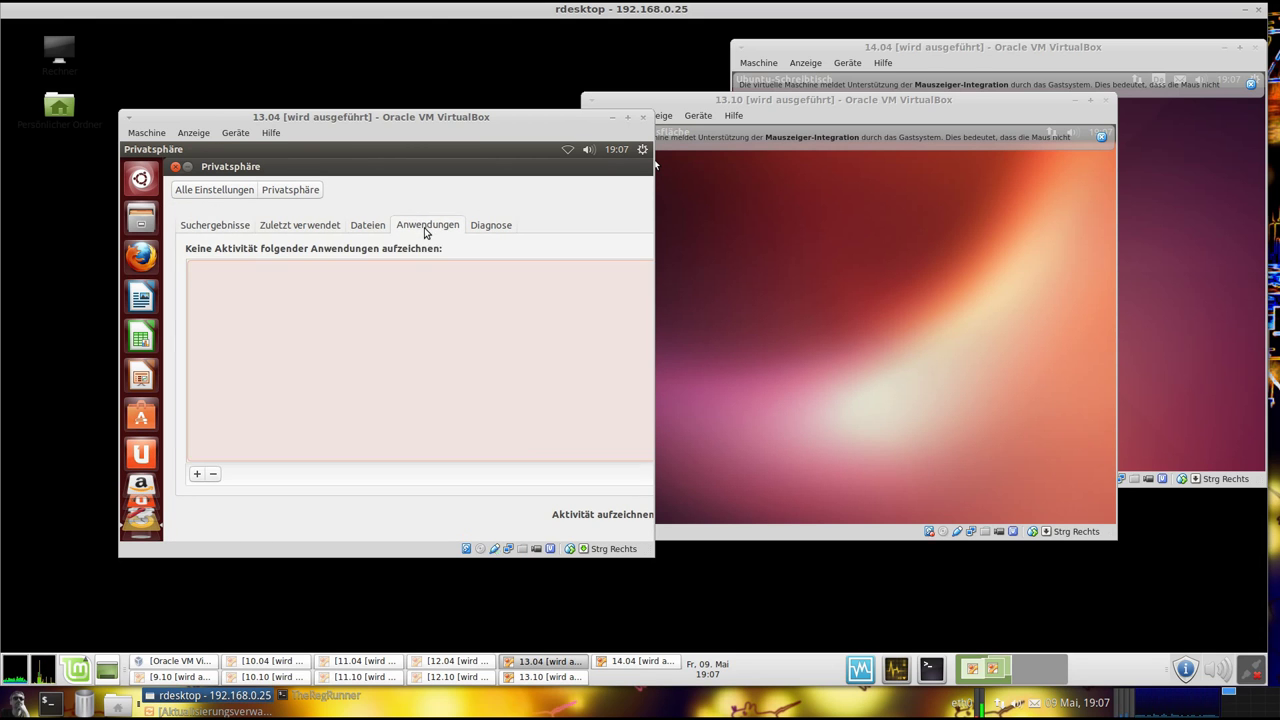
pyautogui.click(268, 234)
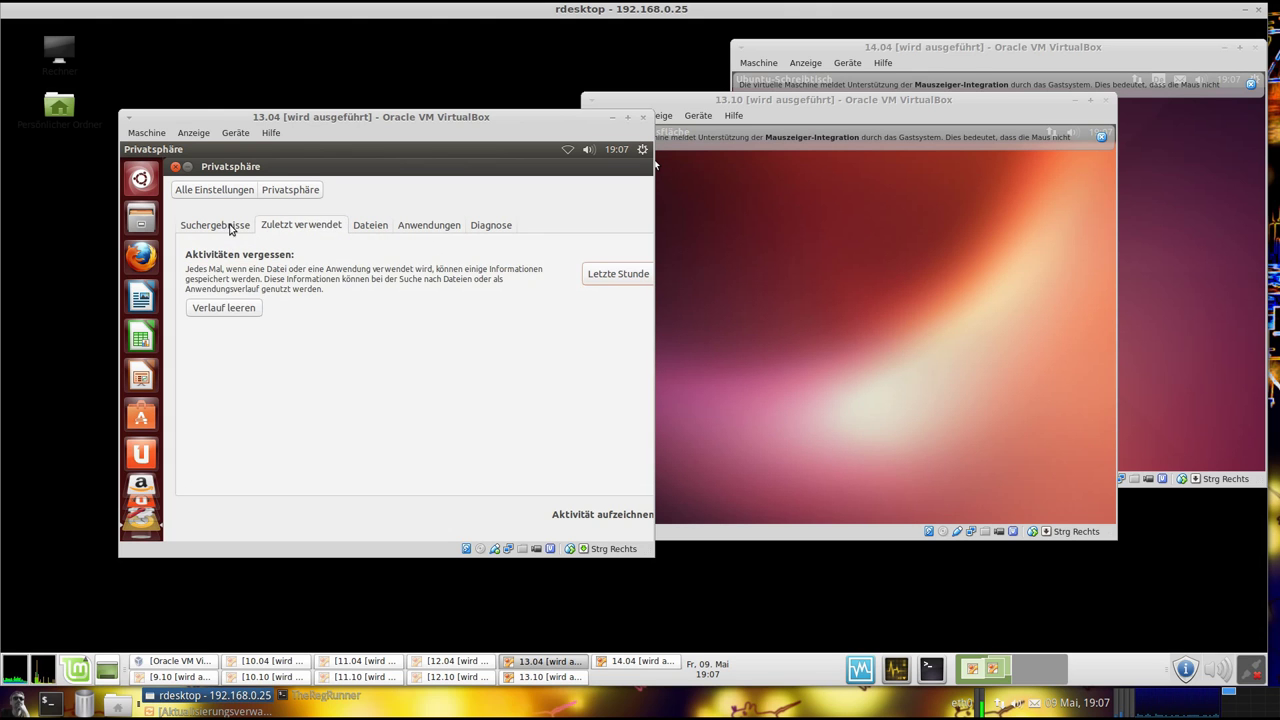
pyautogui.click(230, 228)
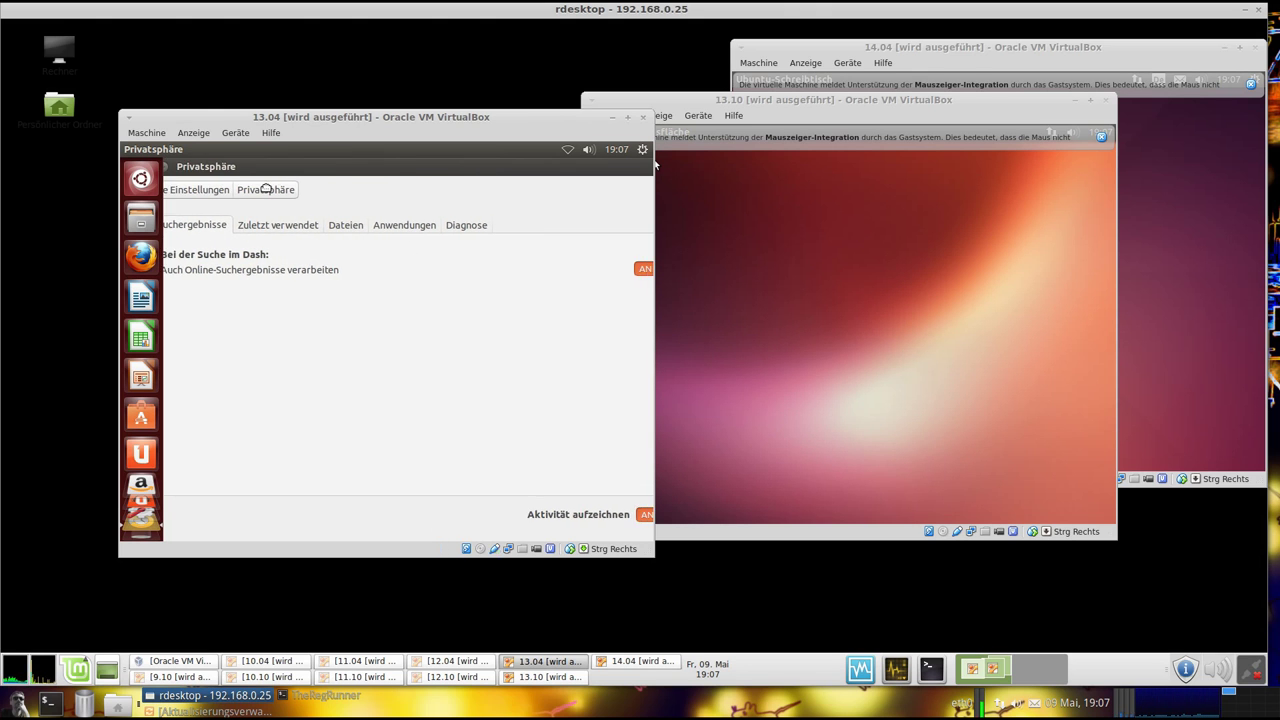
pyautogui.click(468, 268)
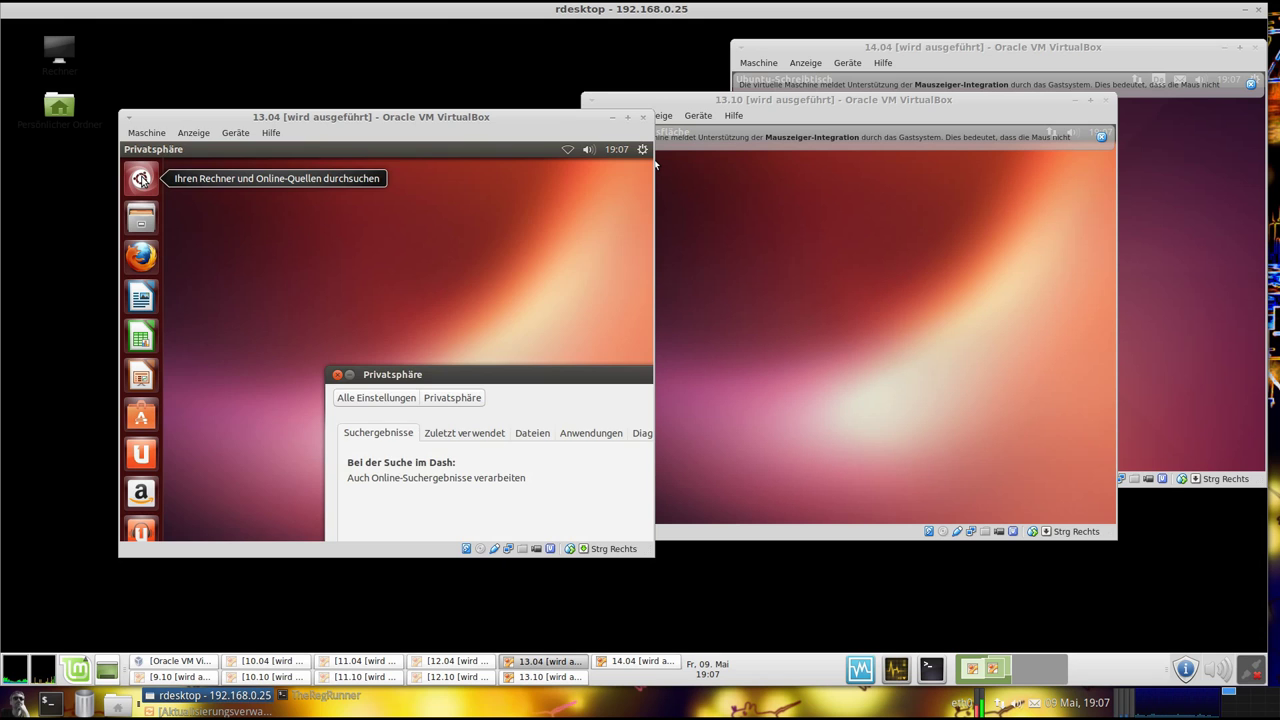
# Launch Terminal in the 13.04 guest from a Dash search for 'terminal'
pyautogui.click(141, 179)
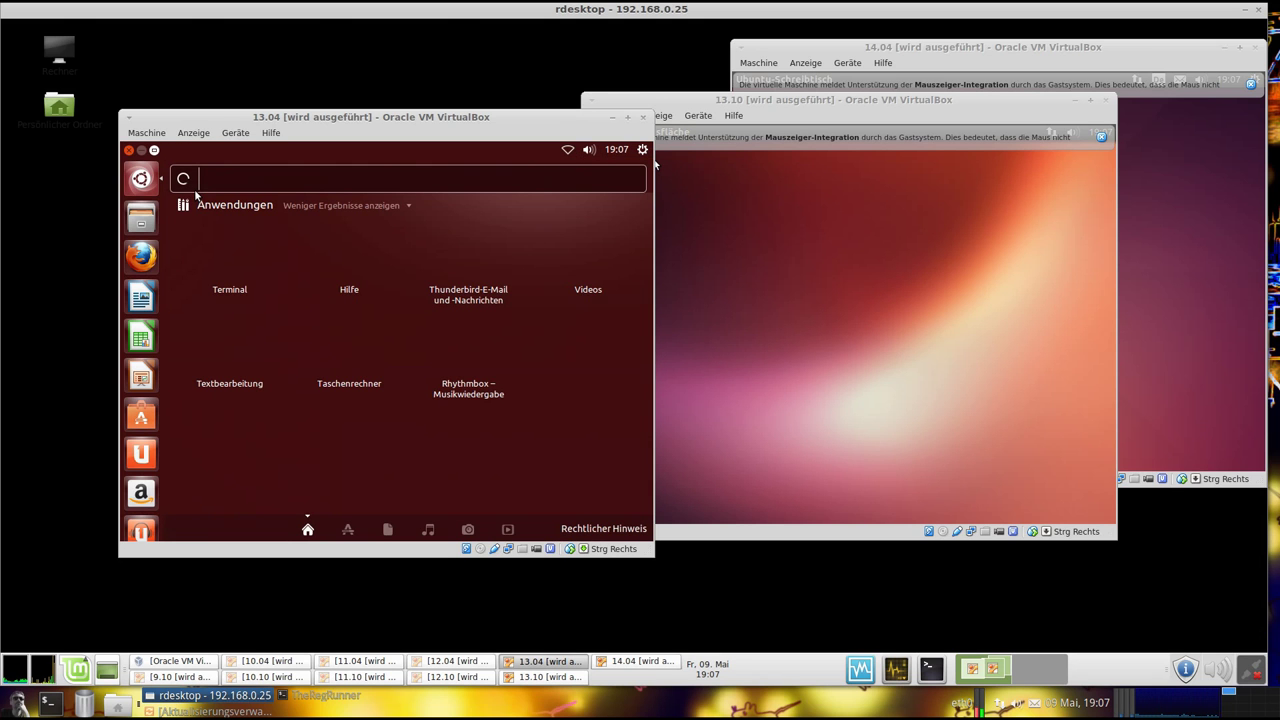
pyautogui.write('ter')
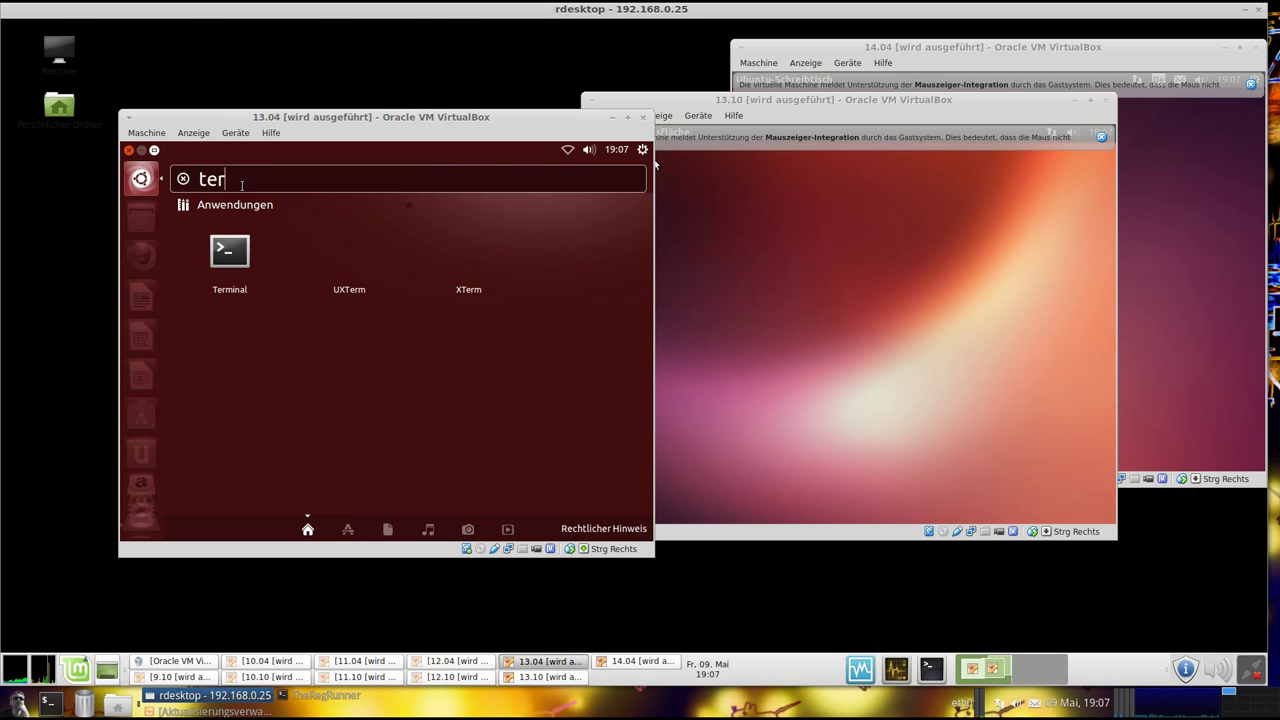
pyautogui.write('minal')
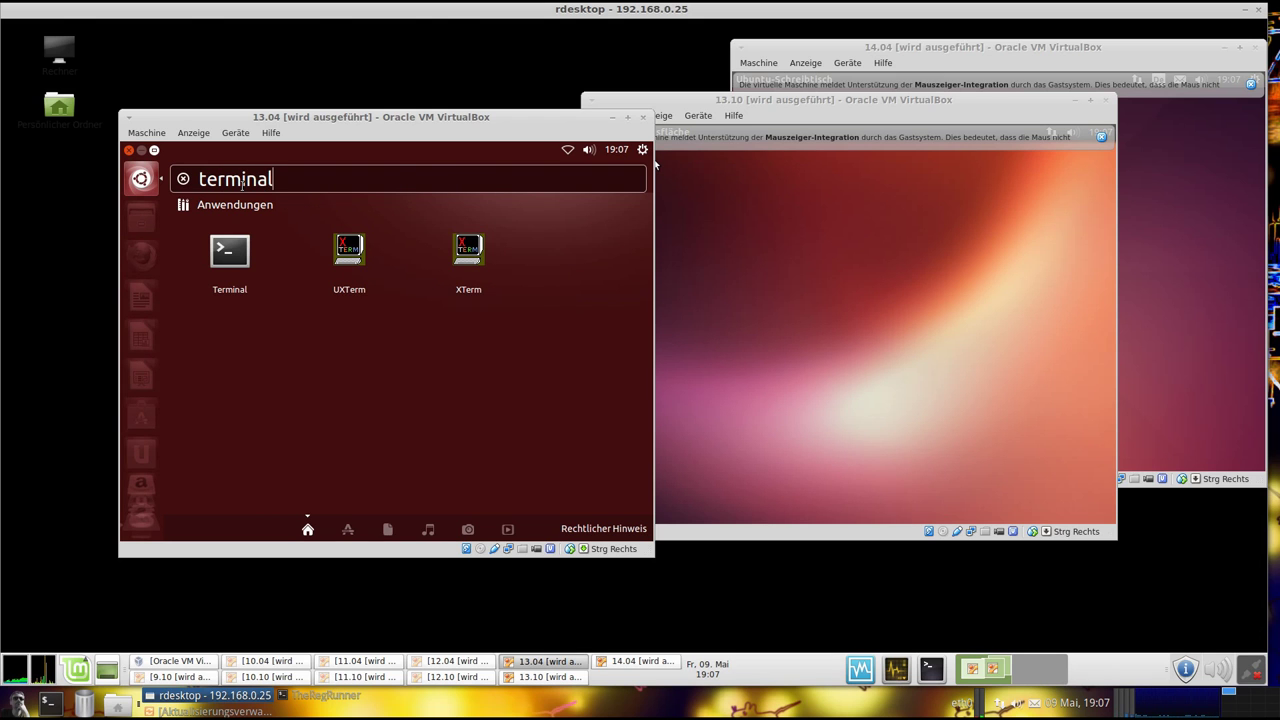
pyautogui.click(237, 259)
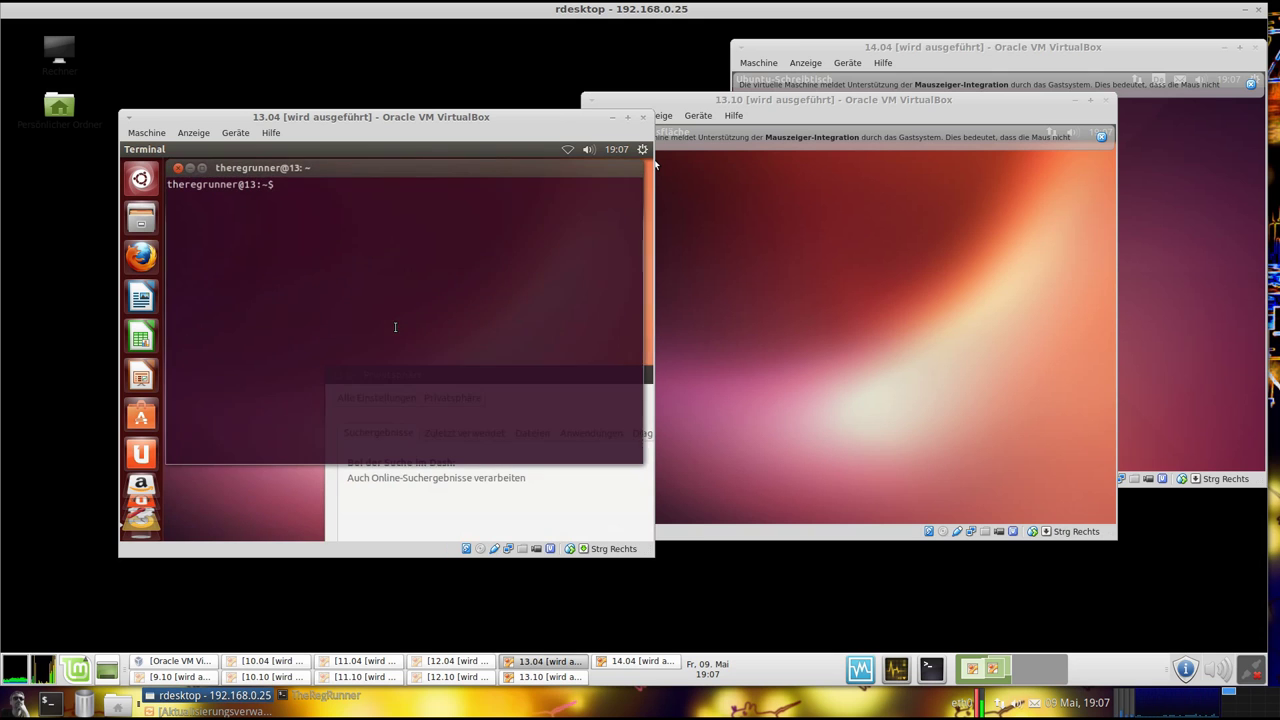
# Run uname -a and lsb_release -a, showing kernel 3.8.0-19-generic and Ubuntu 13.04 raring
pyautogui.write('uname')
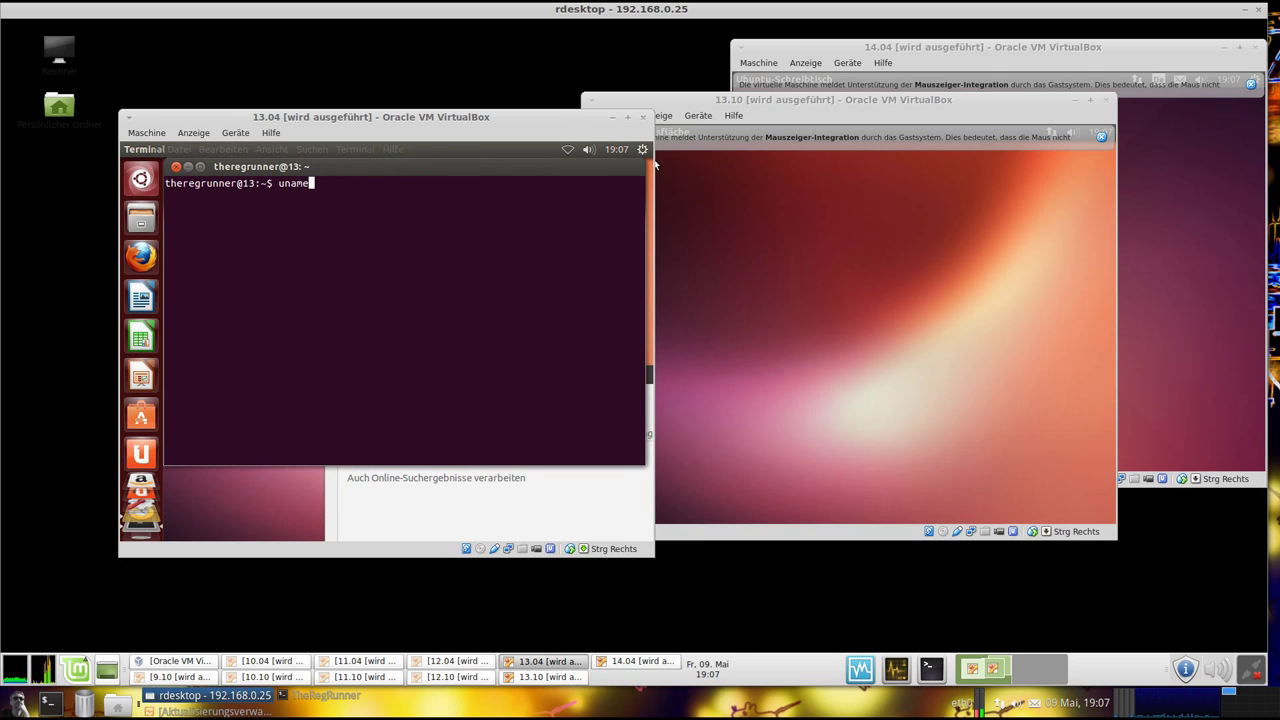
pyautogui.write(' -a')
pyautogui.press('Return')
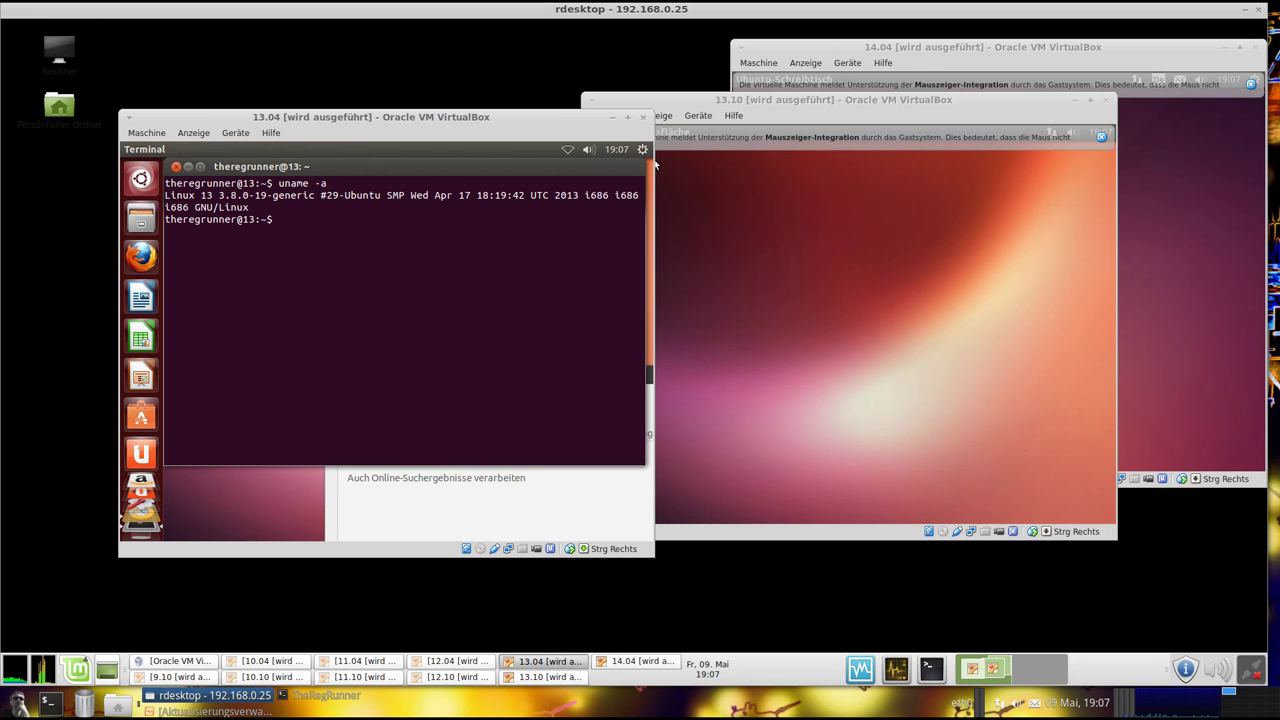
pyautogui.write('lsb_release -a')
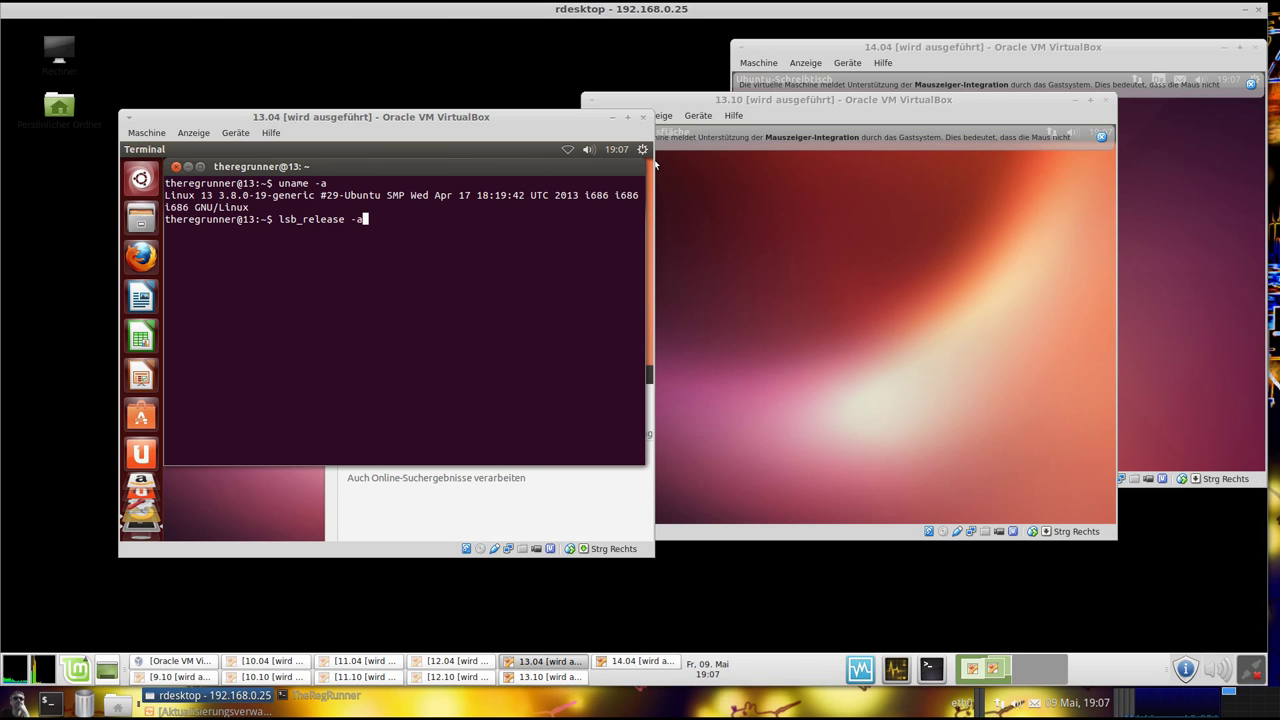
pyautogui.press('Return')
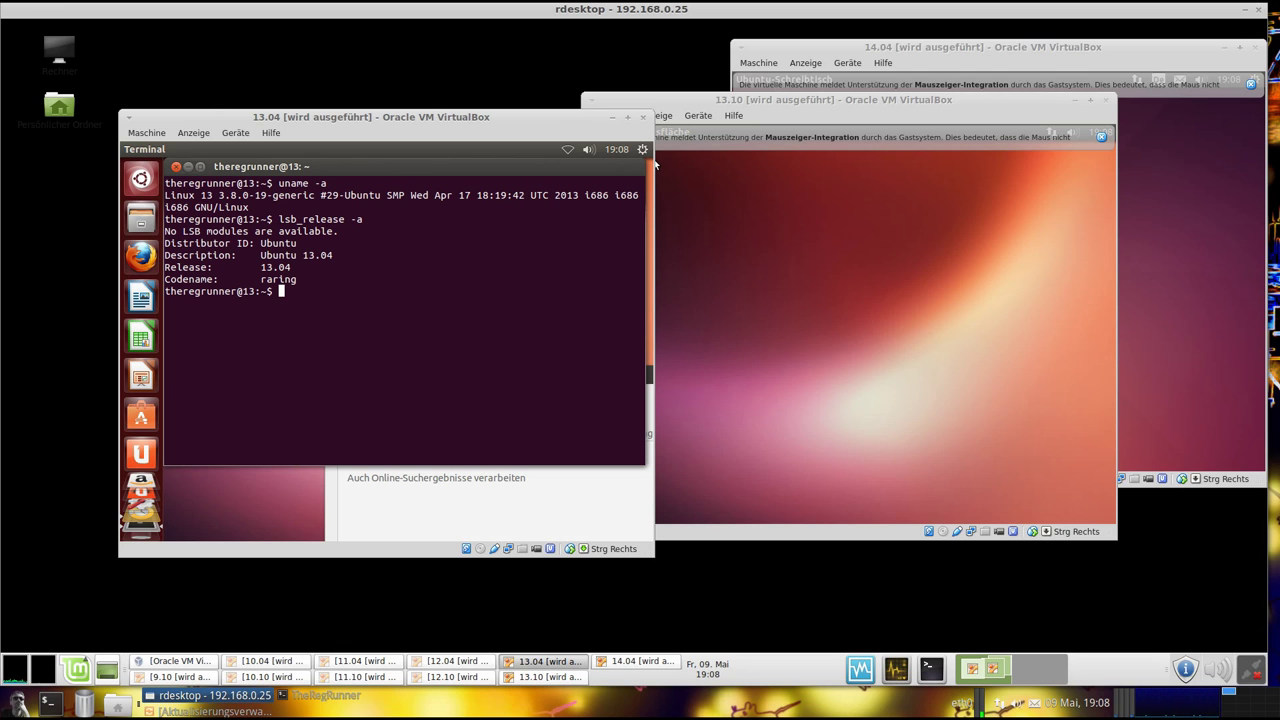
# Run unity --version in the 13.04 terminal to show Unity 7.0.0, then shift the terminal down slightly
pyautogui.write('unitzy --version')
pyautogui.press('Return')
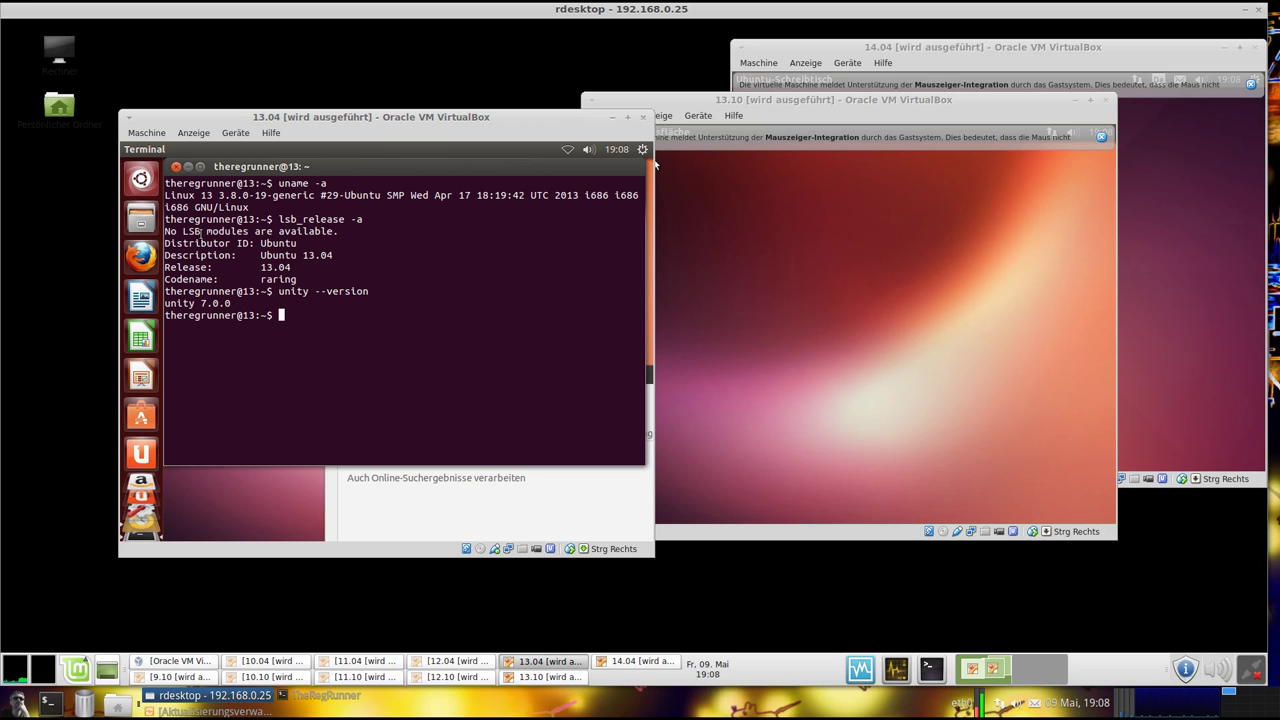
pyautogui.moveTo(344, 170); pyautogui.dragTo(323, 181)
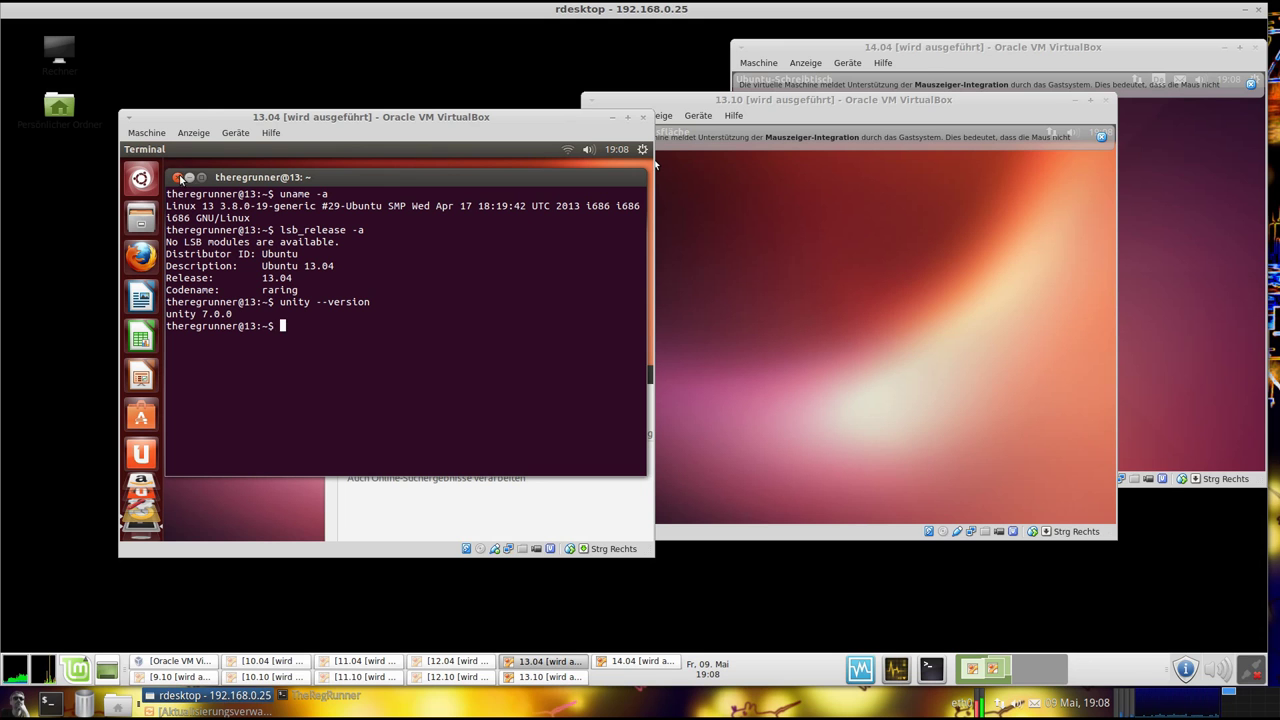
# Close the 13.04 guest's terminal and rearrange the 12.10 and 13.04 VM windows on screen
pyautogui.click(177, 177)
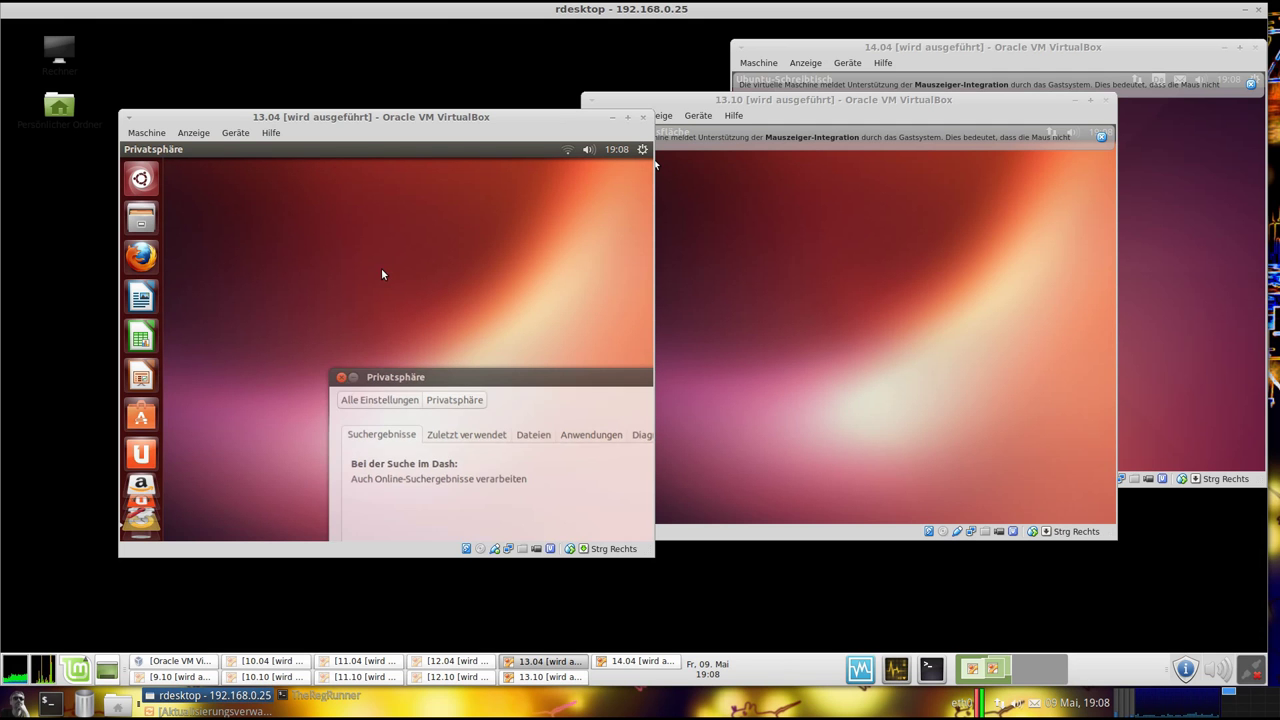
pyautogui.moveTo(334, 118); pyautogui.dragTo(753, 182)
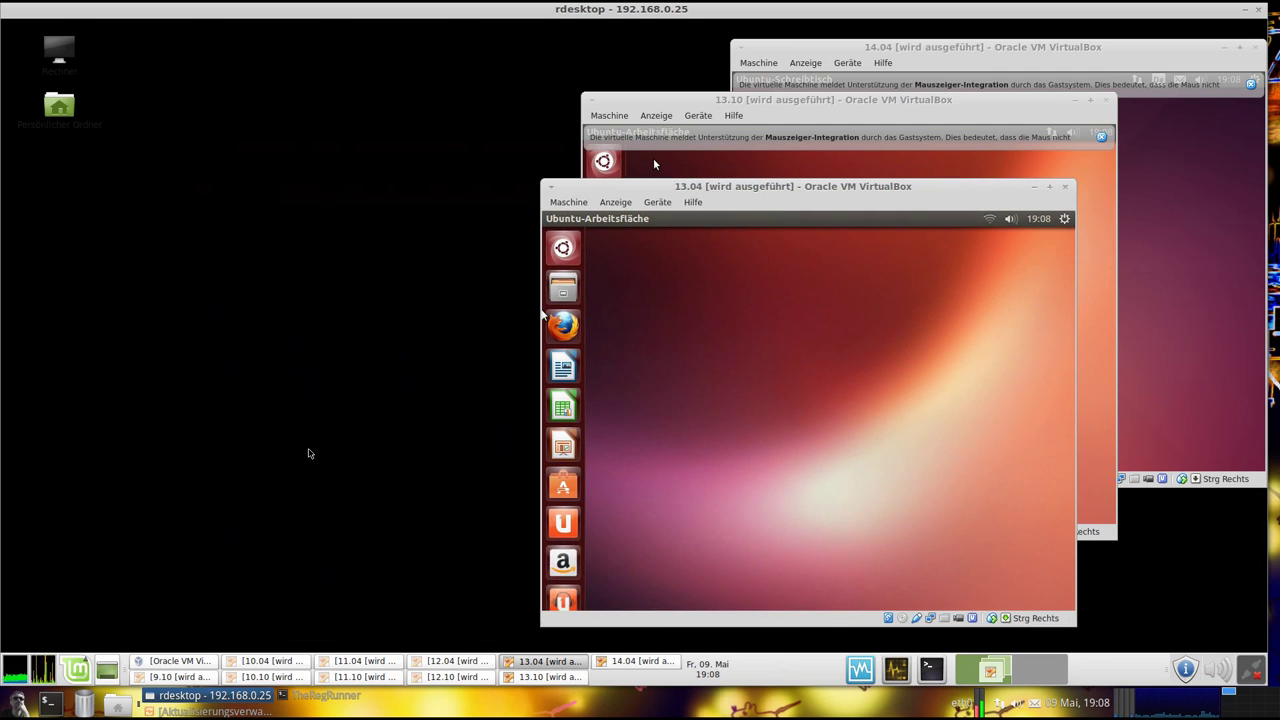
pyautogui.click(476, 683)
pyautogui.moveTo(305, 113); pyautogui.dragTo(678, 302)
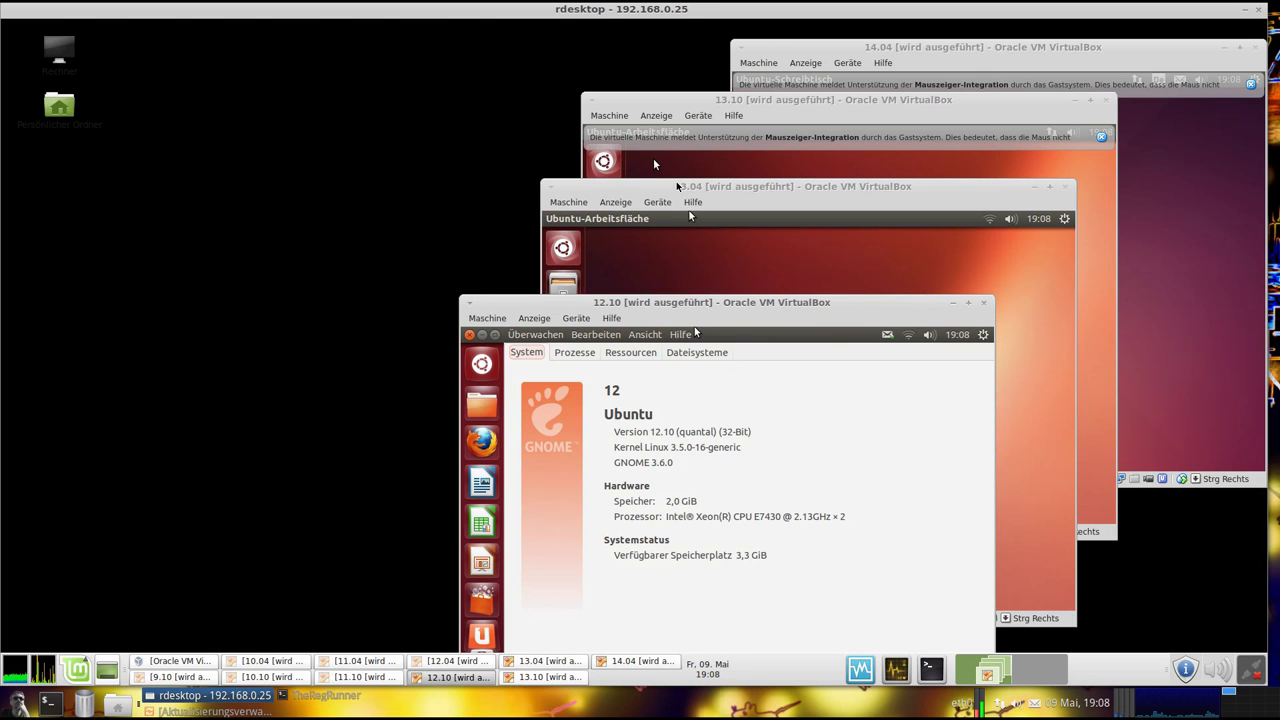
pyautogui.click(683, 189)
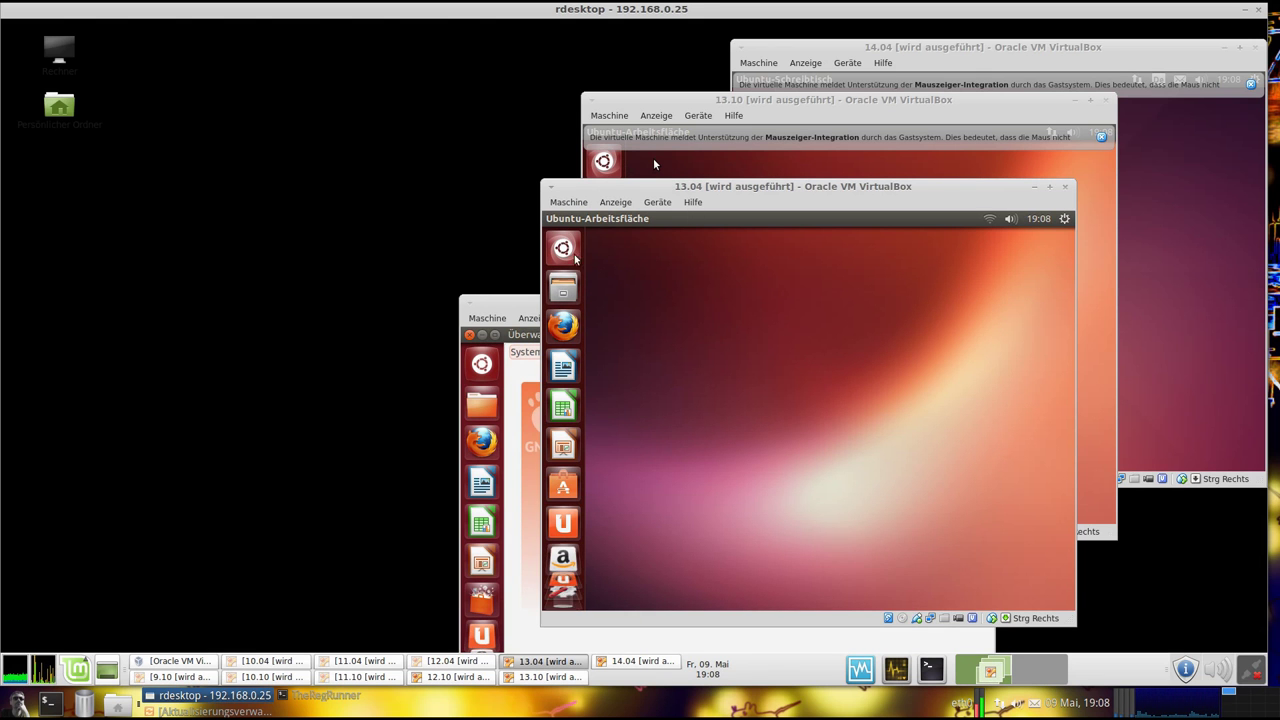
pyautogui.click(515, 305)
pyautogui.moveTo(515, 305); pyautogui.dragTo(65, 144)
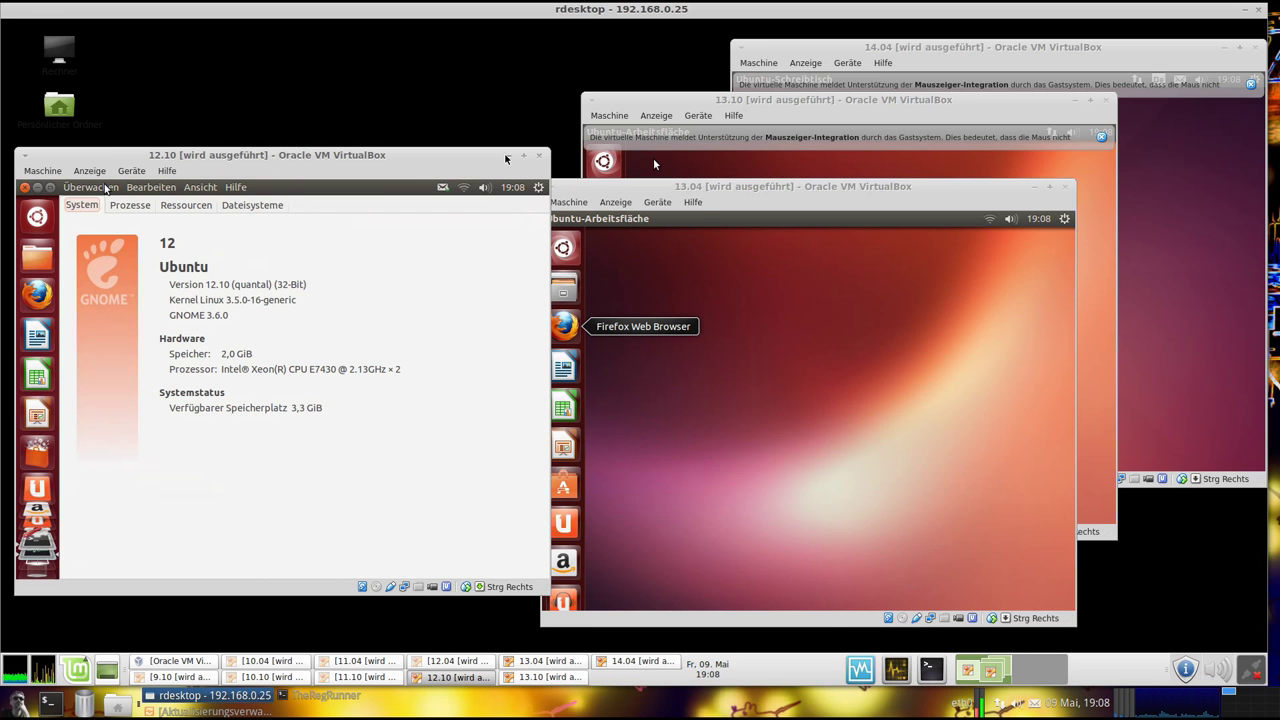
# Minimize the 12.10 and 13.04 VM windows and move the 13.10 window to the left
pyautogui.click(506, 156)
pyautogui.moveTo(722, 186); pyautogui.dragTo(213, 160)
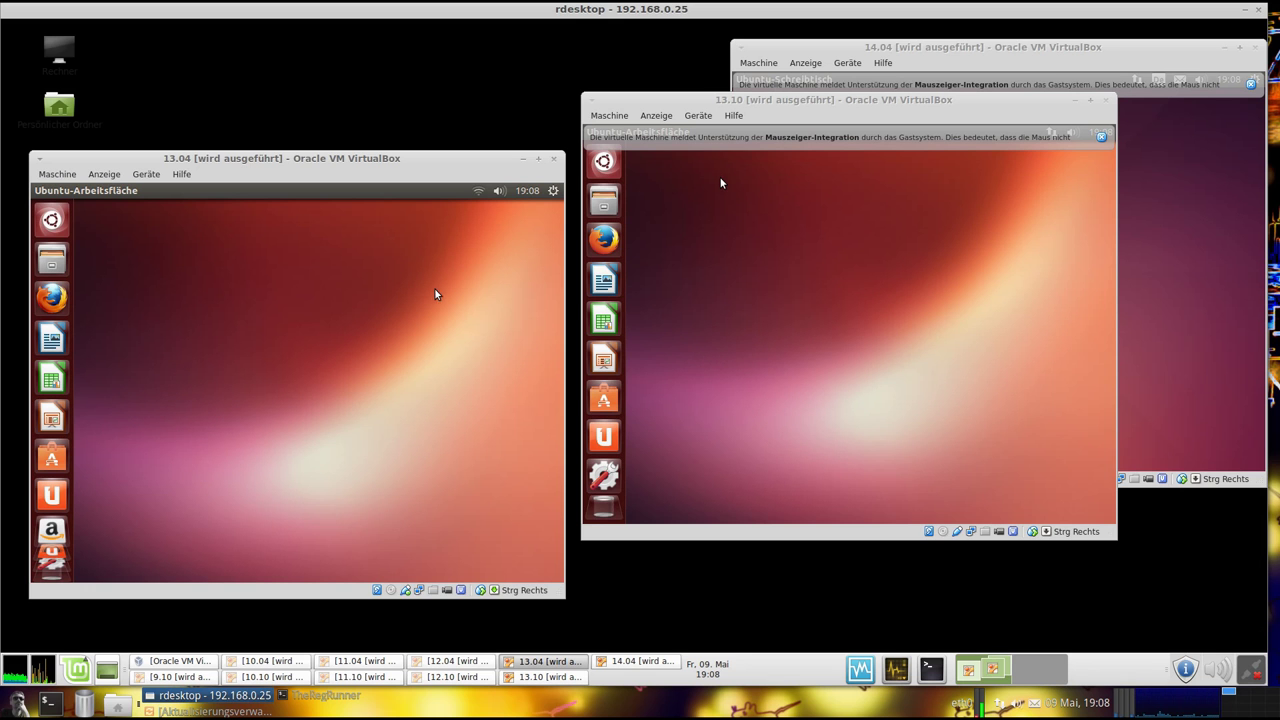
pyautogui.click(529, 160)
pyautogui.moveTo(720, 104); pyautogui.dragTo(287, 95)
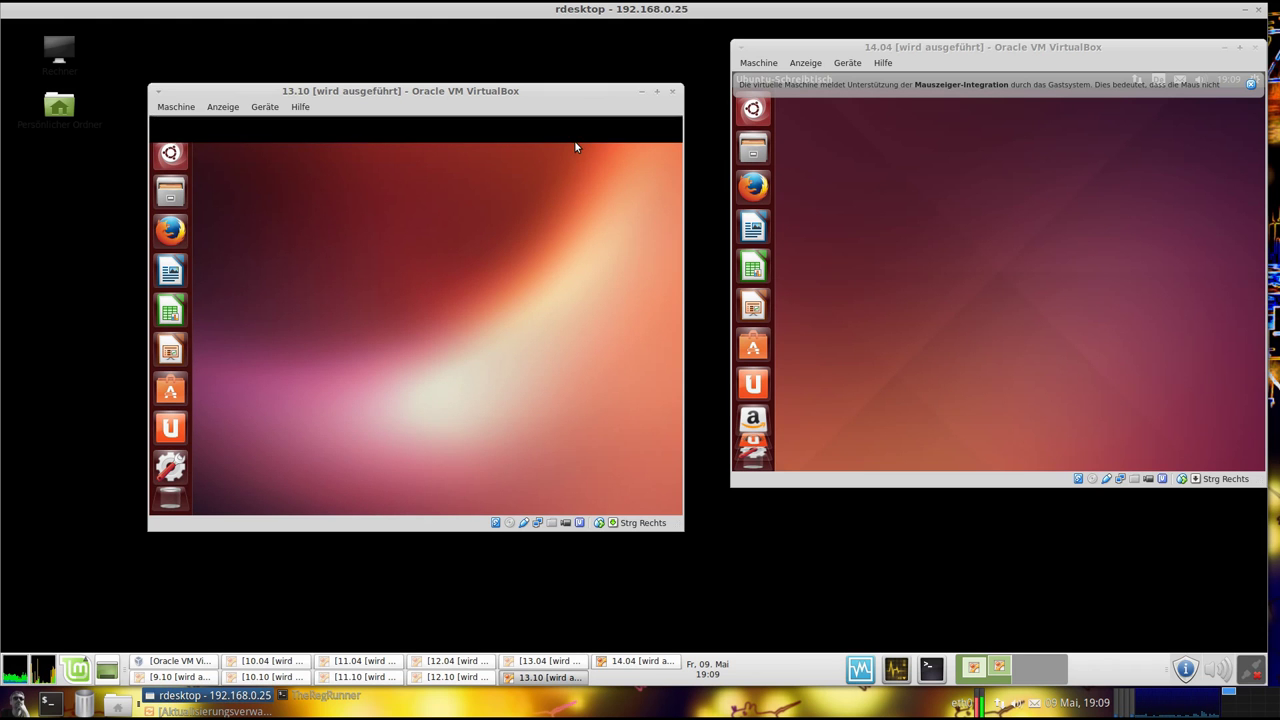
pyautogui.moveTo(528, 96); pyautogui.dragTo(510, 109)
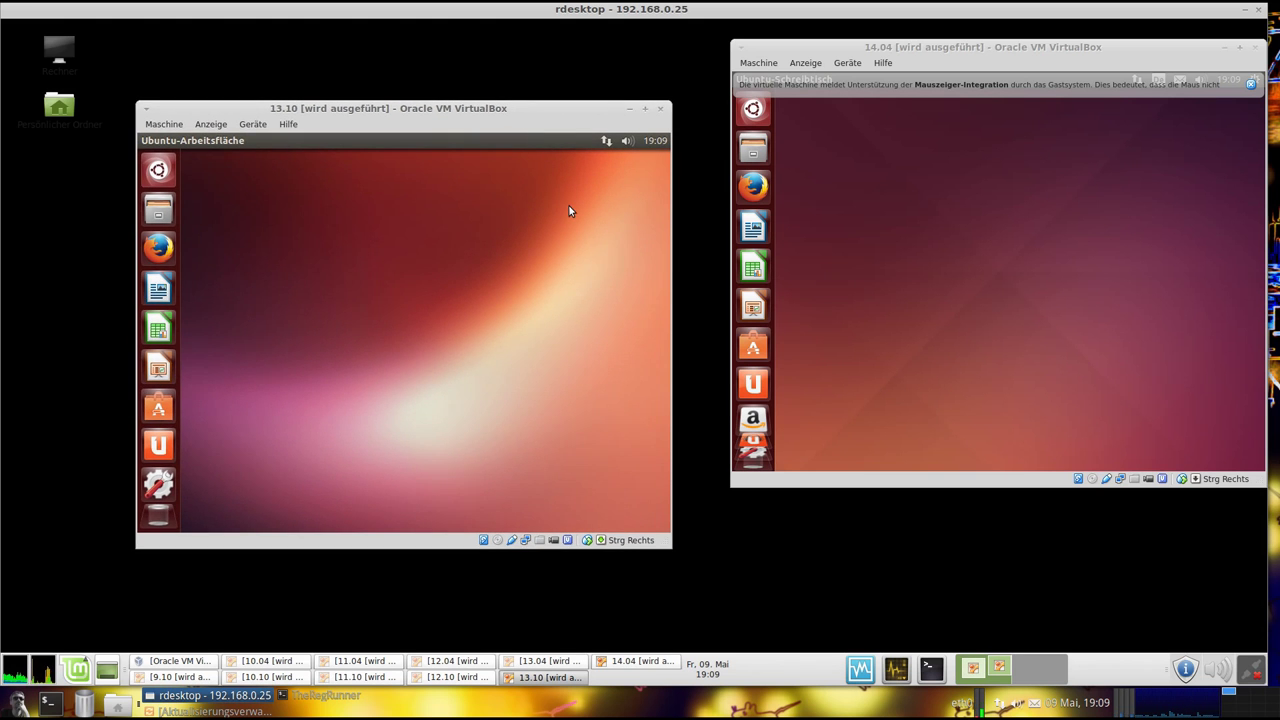
# Launch a terminal from the 13.10 Dash and run uname -a and lsb_release -a
pyautogui.click(158, 171)
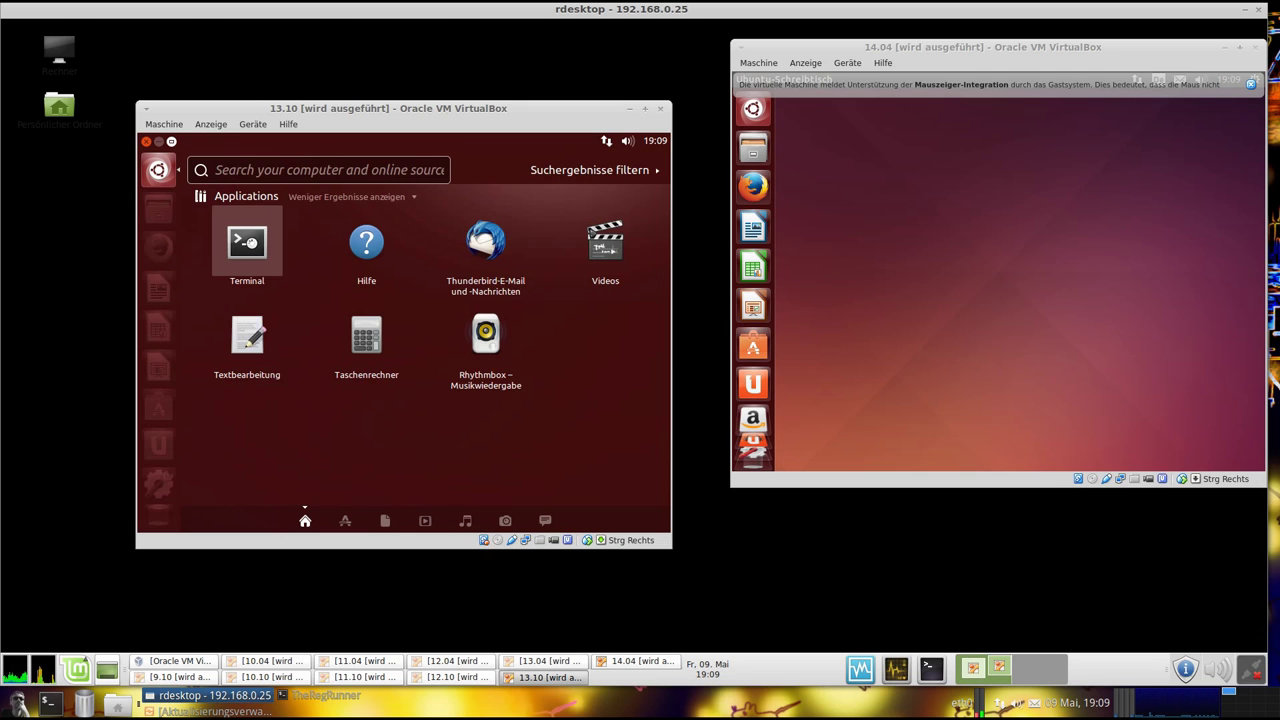
pyautogui.click(254, 243)
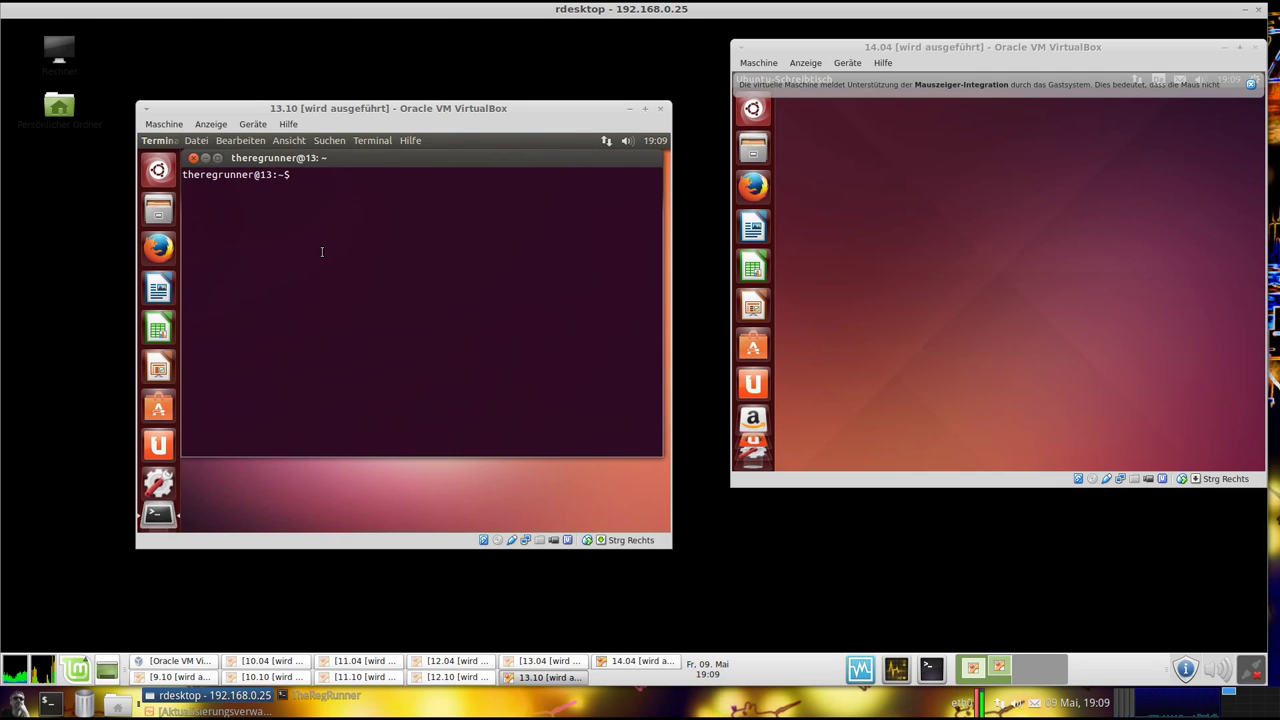
pyautogui.write('una')
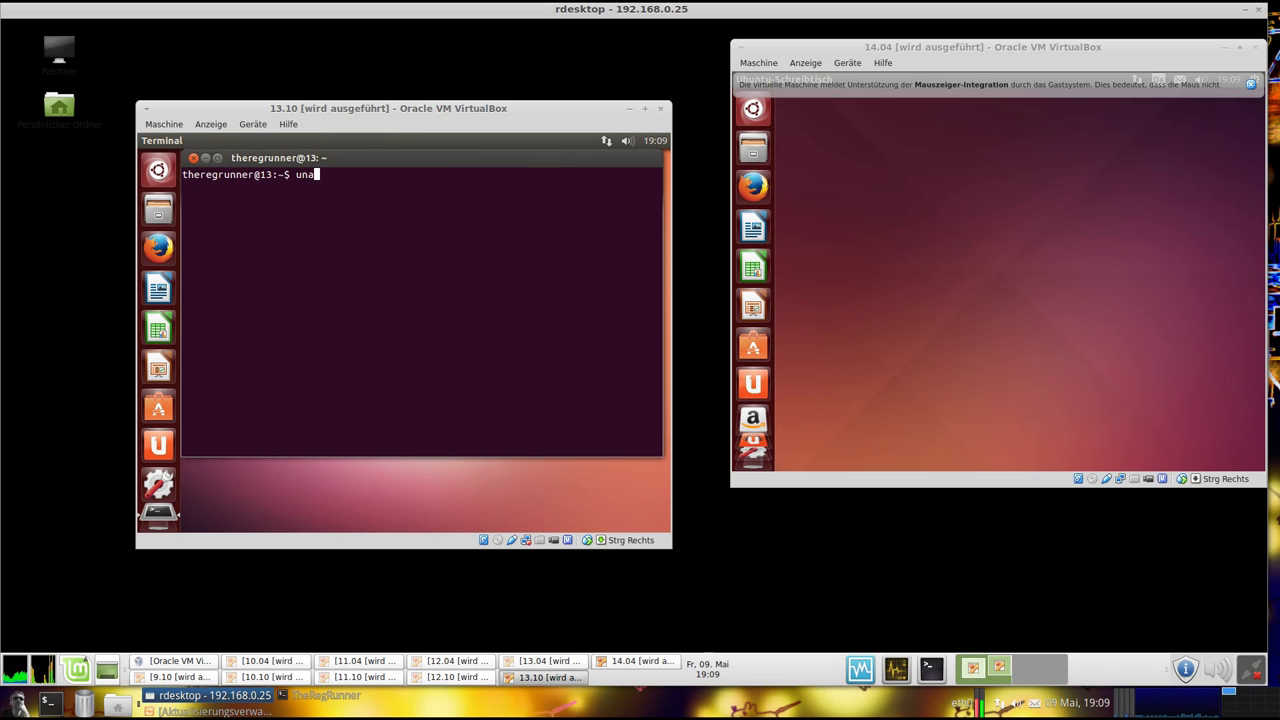
pyautogui.write('me -a')
pyautogui.press('Return')
pyautogui.write('lsb')
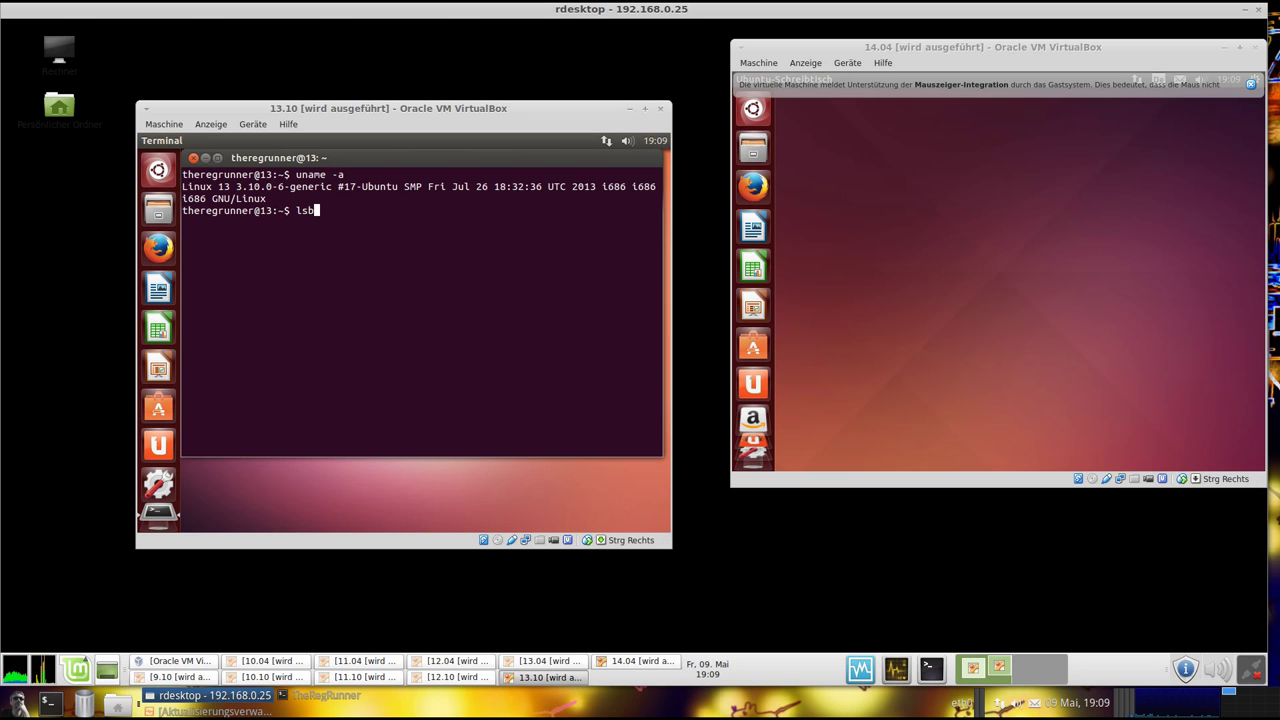
pyautogui.write('_release -a')
pyautogui.press('Return')
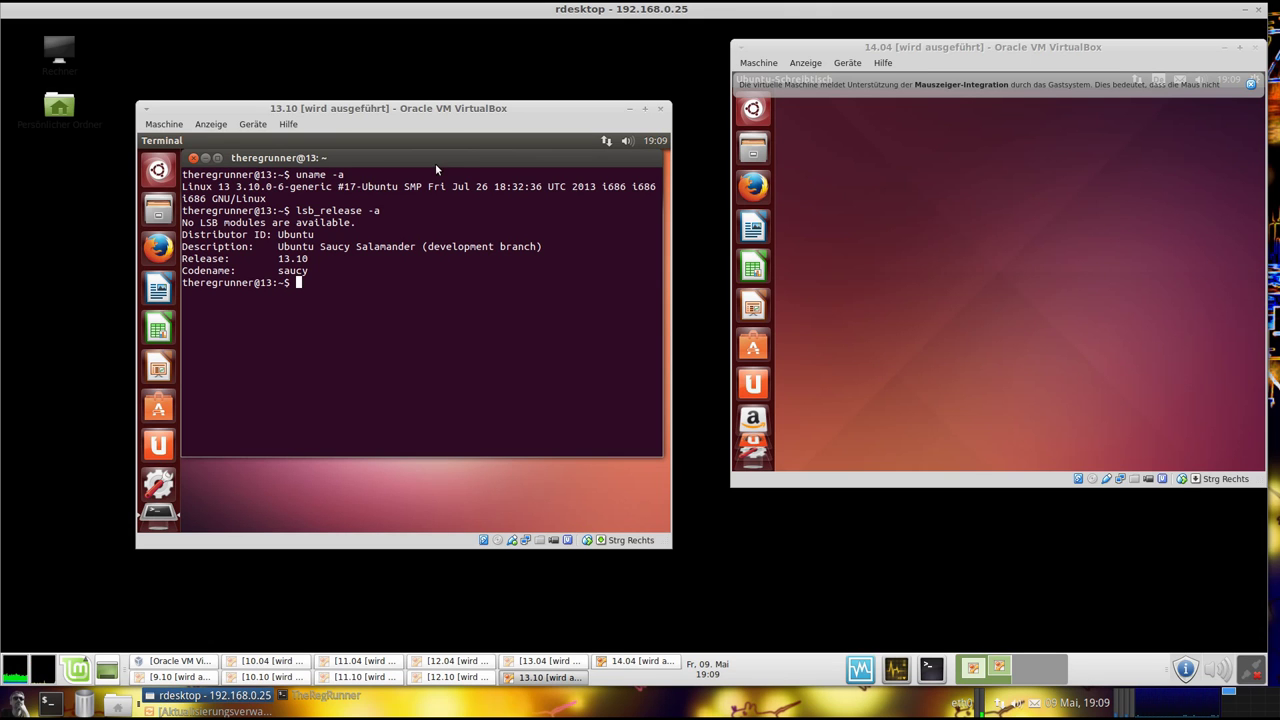
# Move the terminal down and run the Unity version check, showing Unity 7.1.0
pyautogui.moveTo(436, 163); pyautogui.dragTo(436, 193)
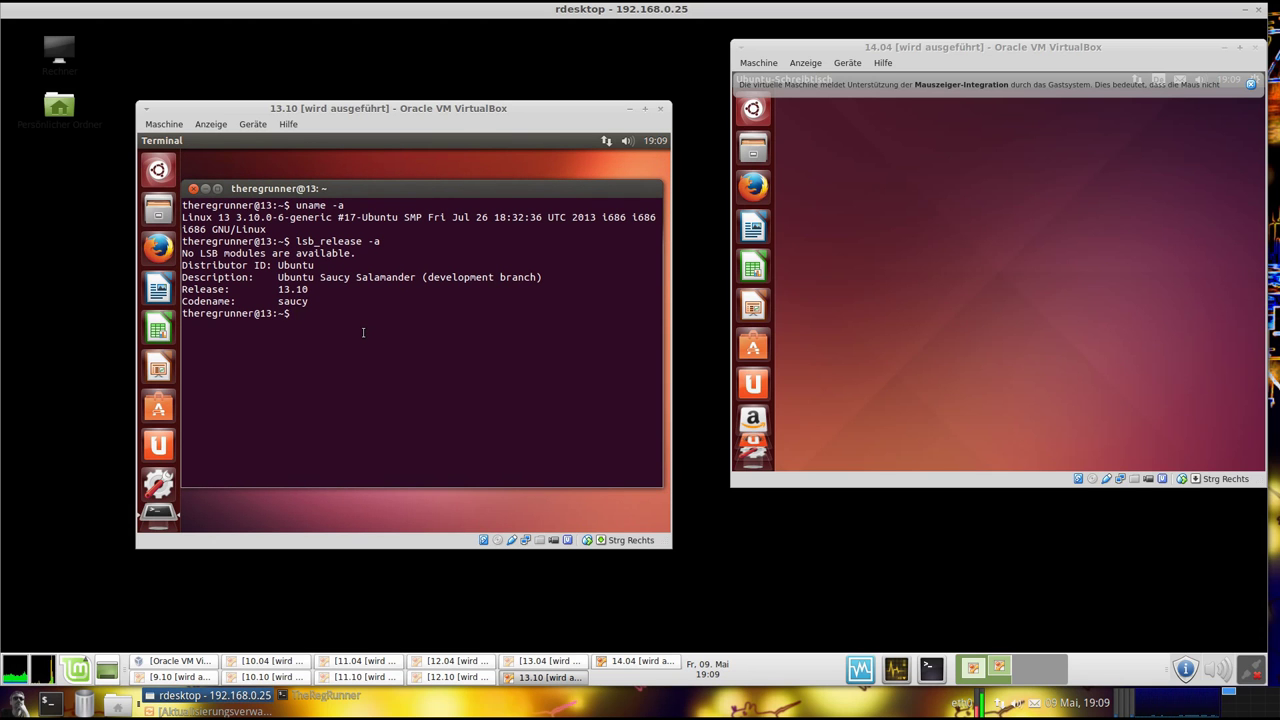
pyautogui.write('unity -')
pyautogui.write('-versi')
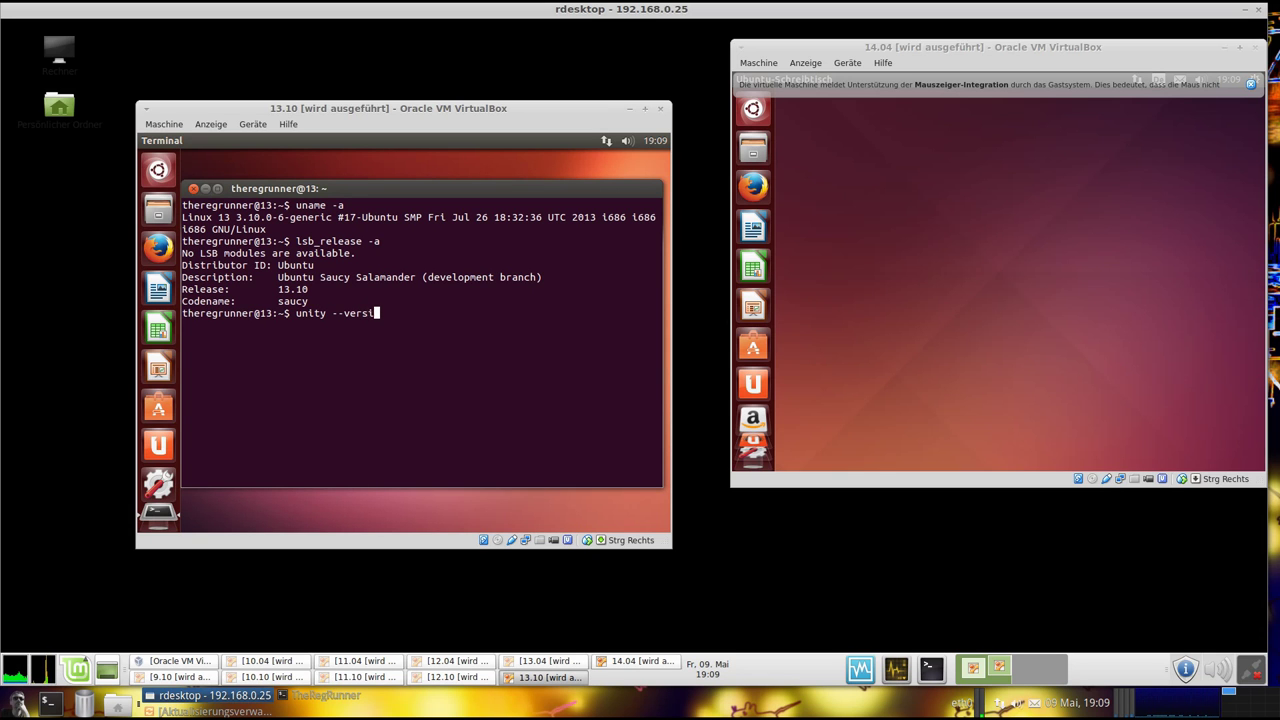
pyautogui.write('on')
pyautogui.press('Return')
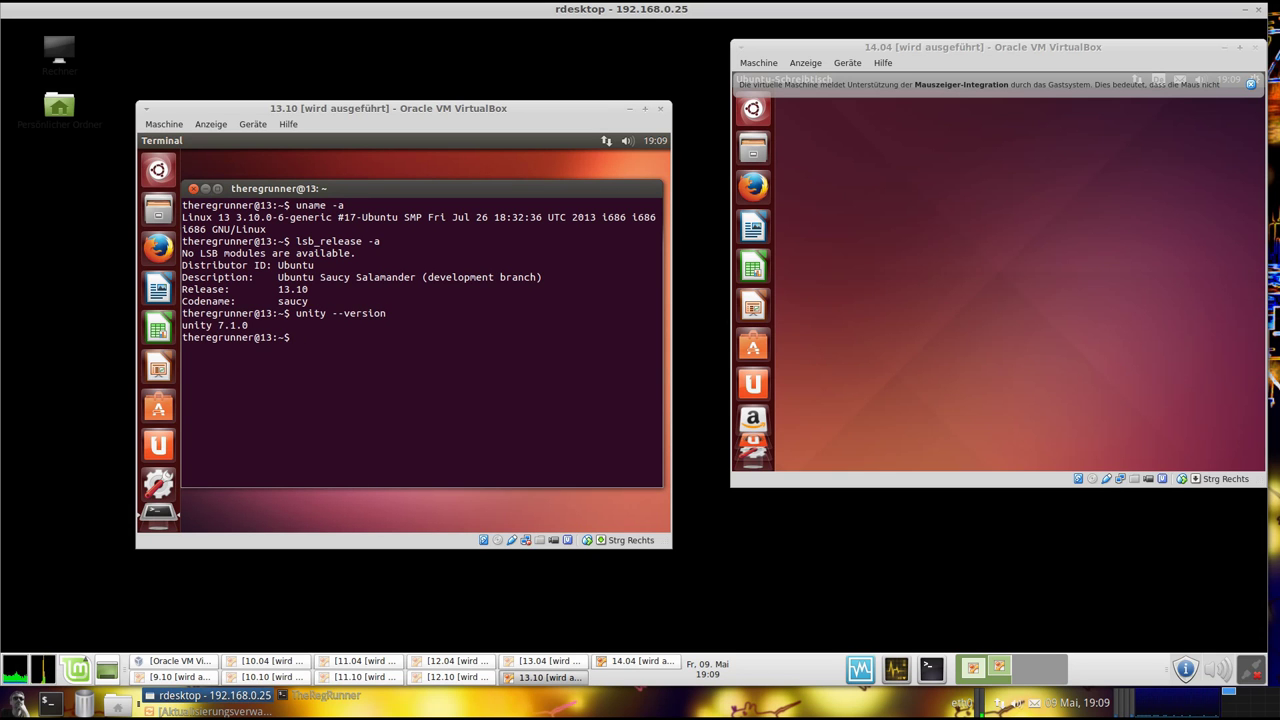
# Close the 13.10 terminal and launch Systemüberwachung by searching the Dash for monitor
pyautogui.click(194, 190)
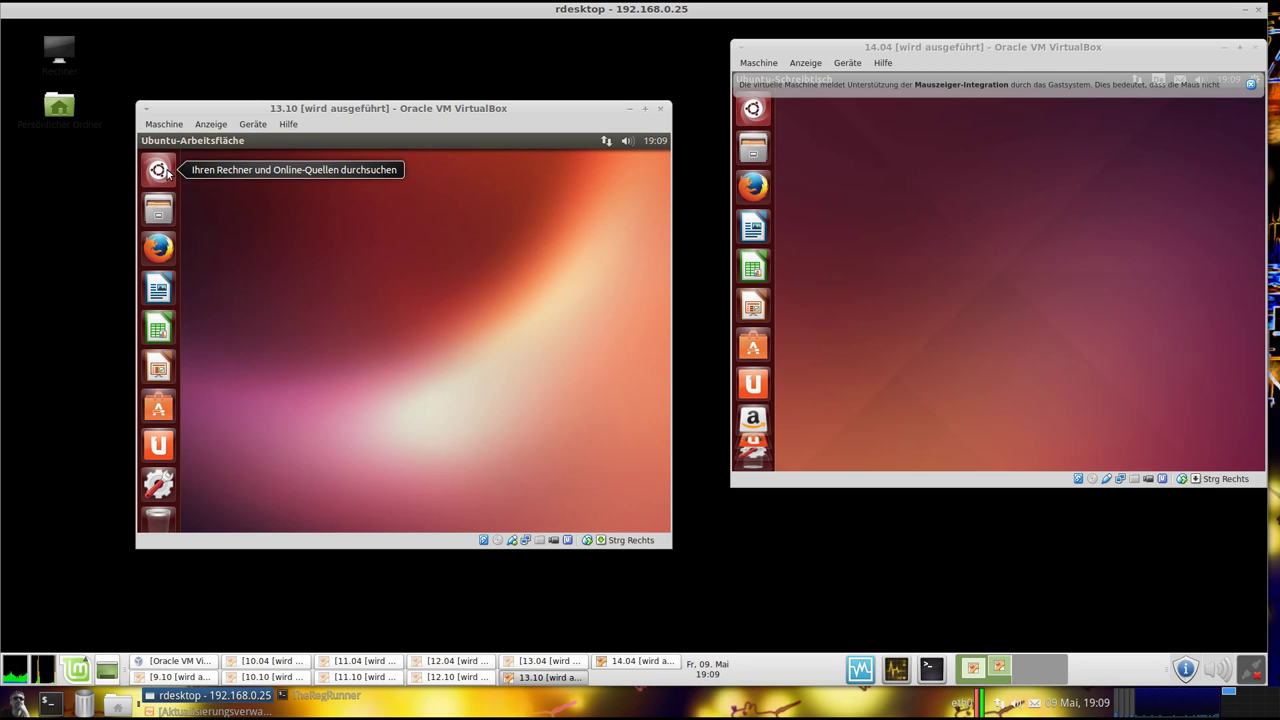
pyautogui.click(162, 171)
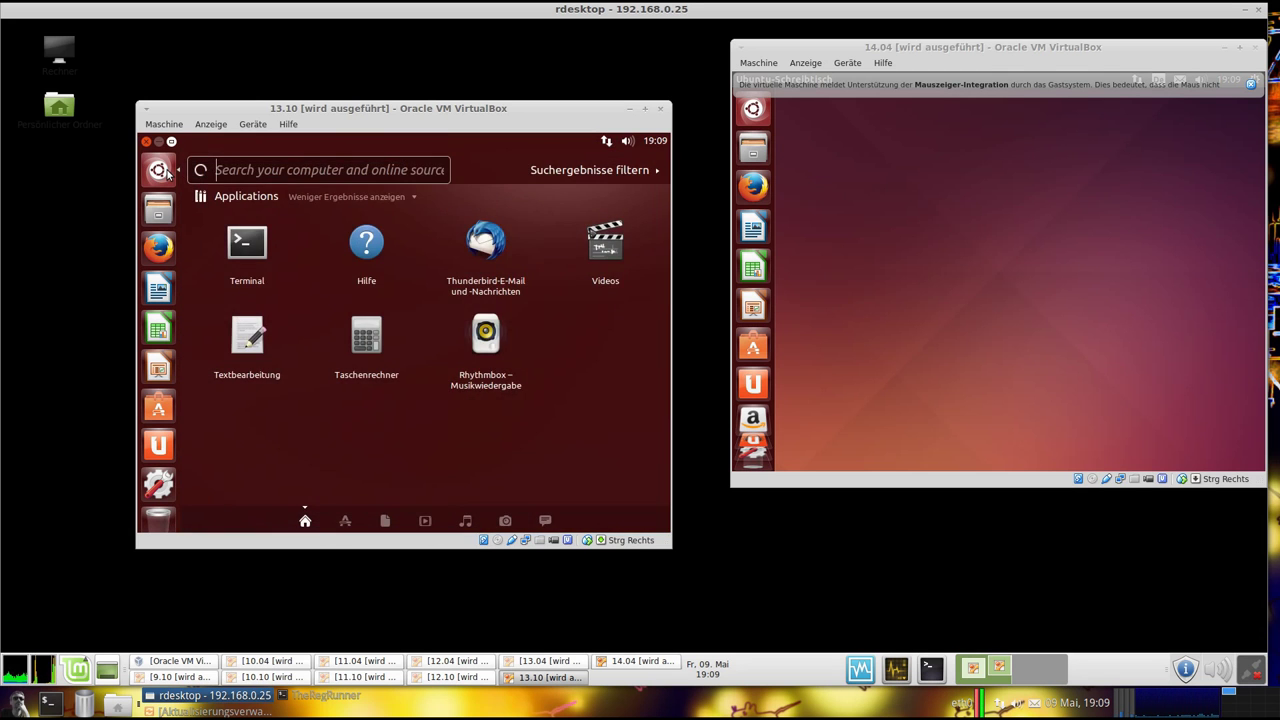
pyautogui.write('moni')
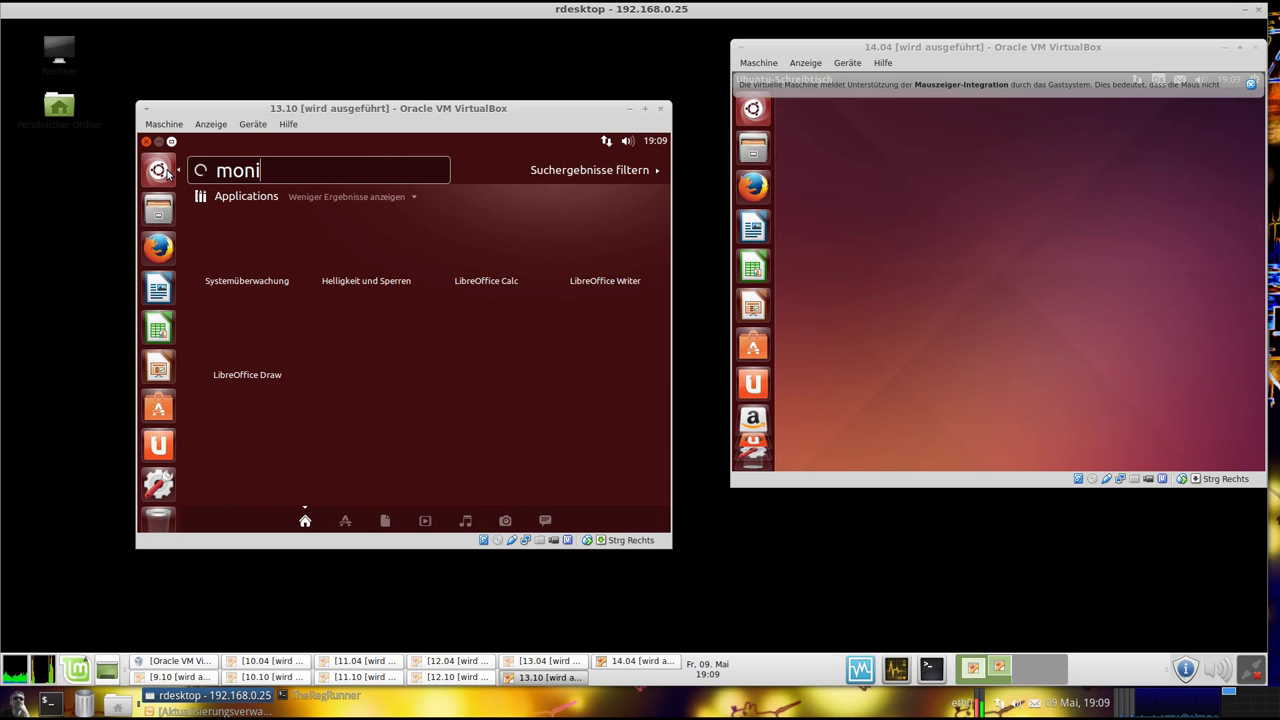
pyautogui.write('tor')
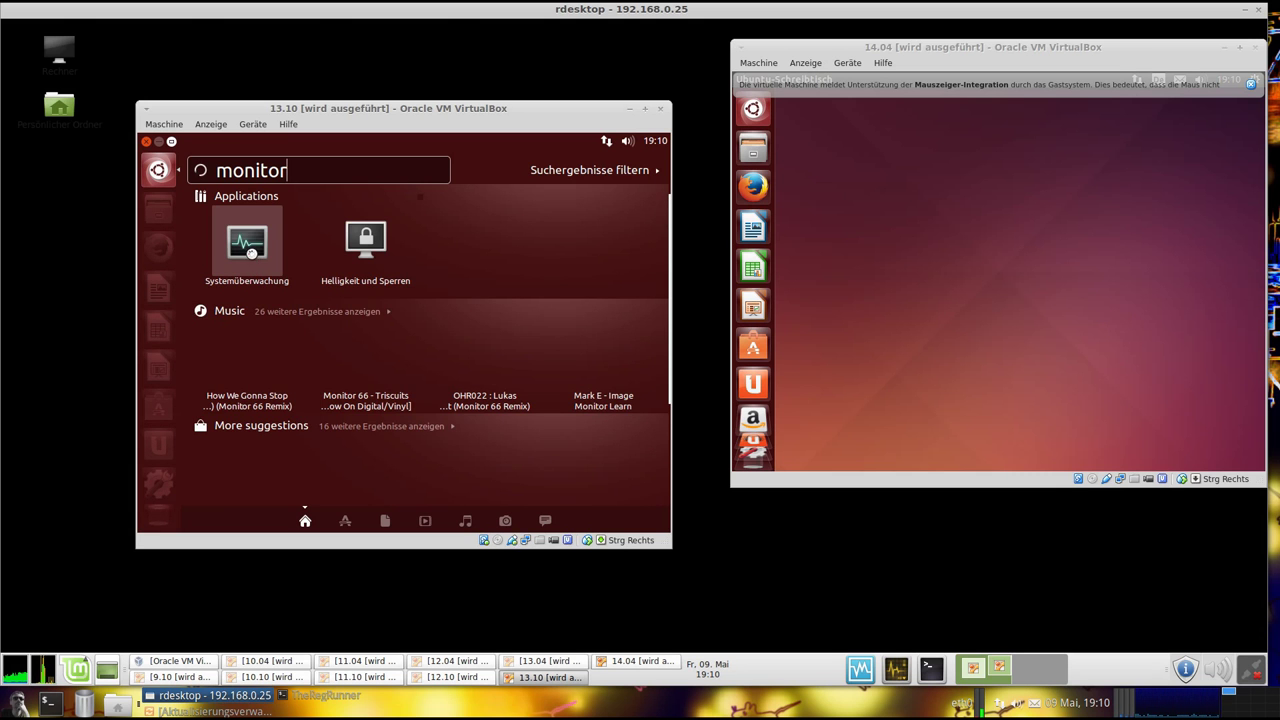
pyautogui.click(250, 250)
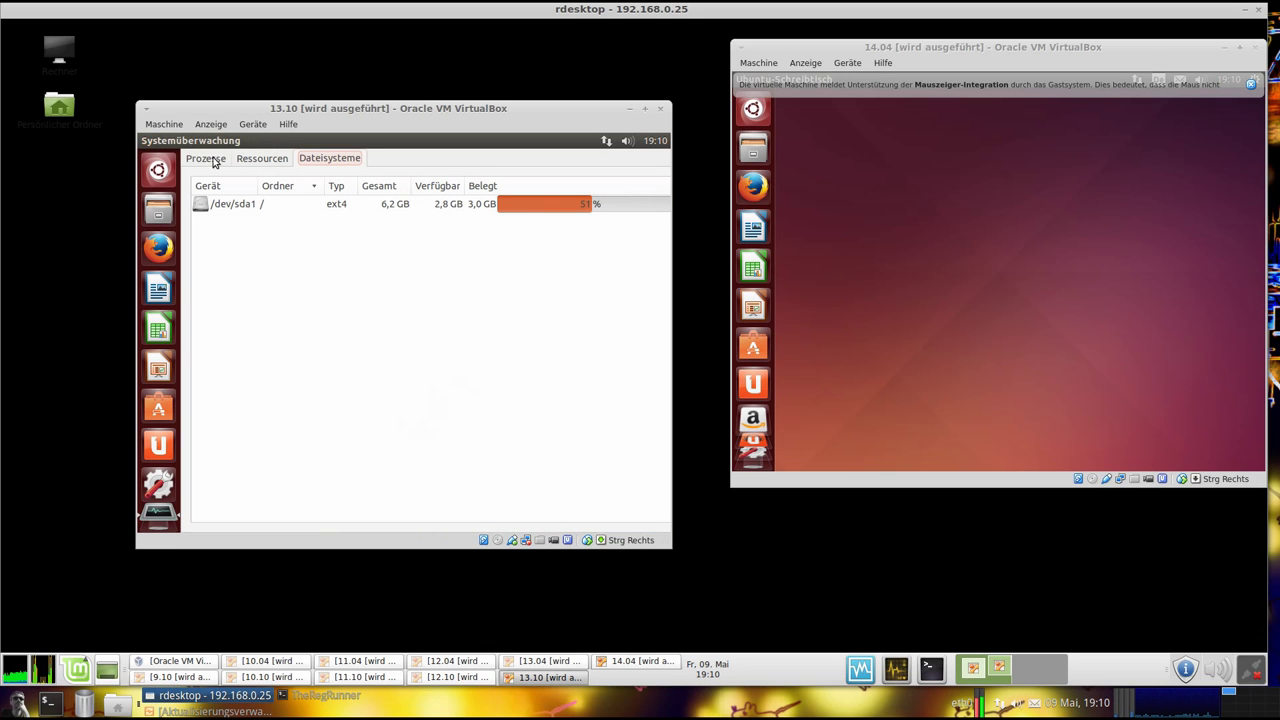
# Browse the Prozesse, Ressourcen and Dateisysteme tabs, then close the system monitor
pyautogui.click(210, 163)
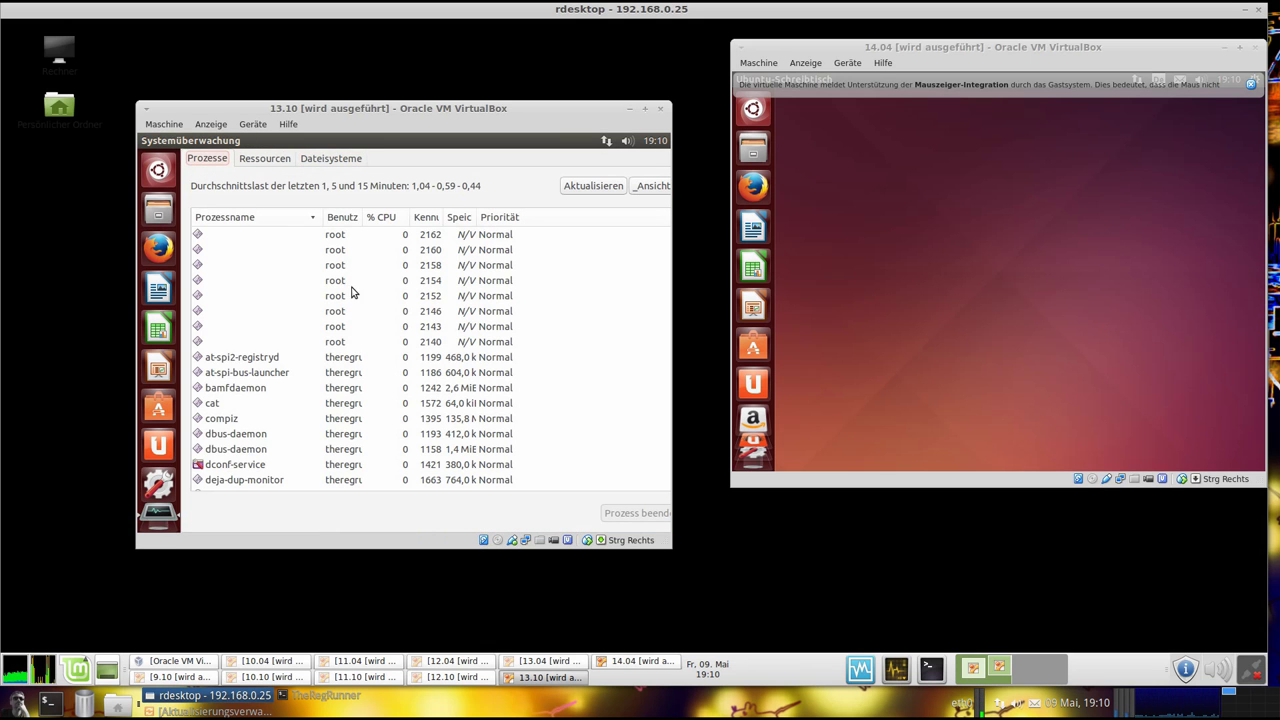
pyautogui.click(270, 157)
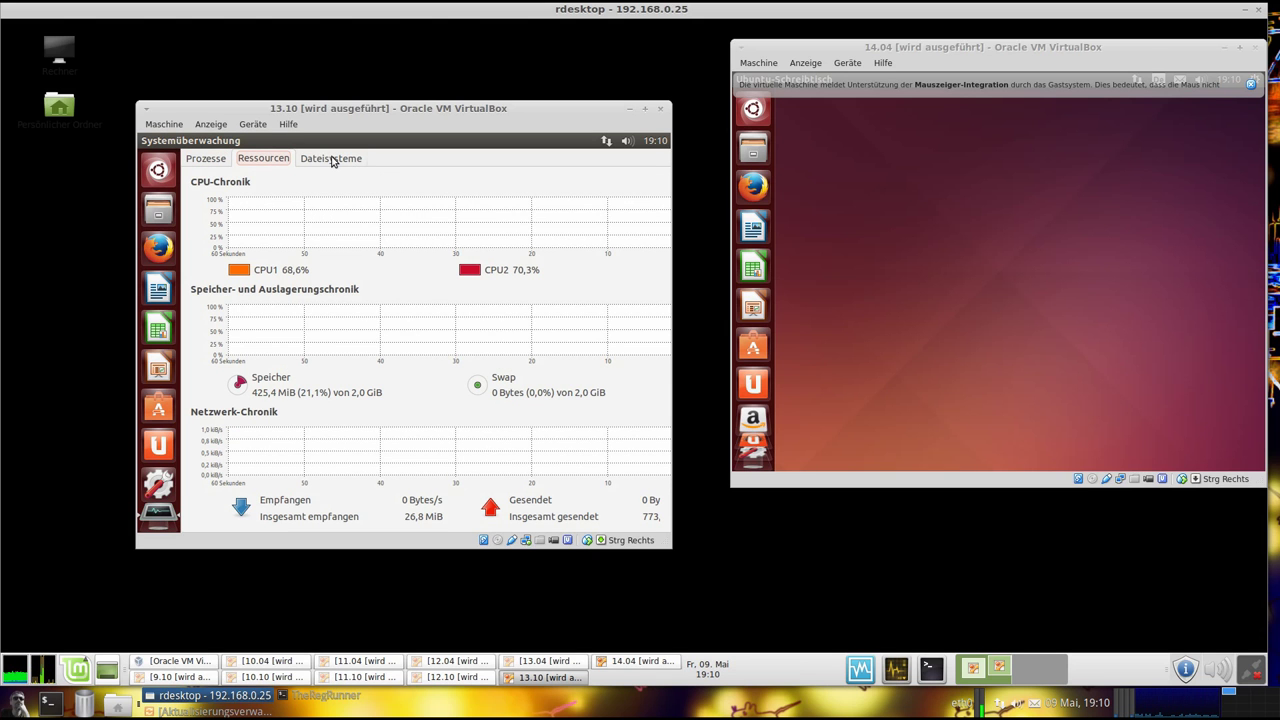
pyautogui.click(333, 160)
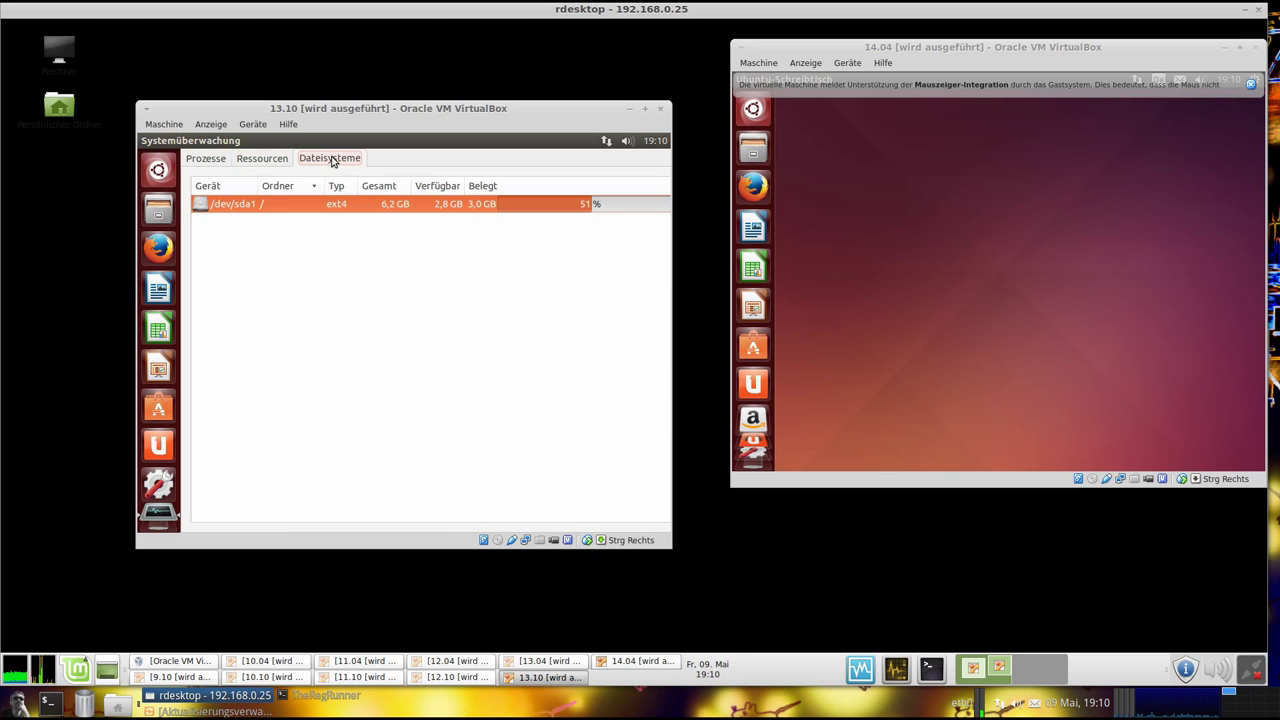
pyautogui.click(214, 160)
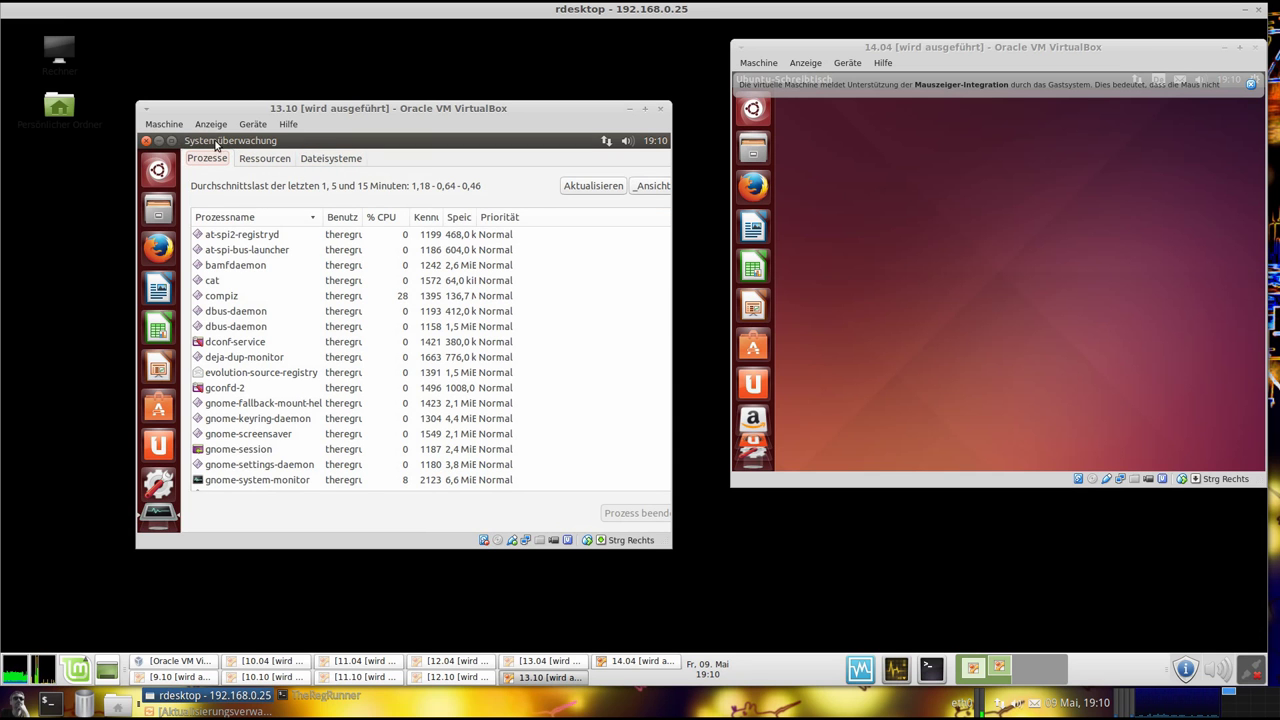
pyautogui.click(148, 141)
pyautogui.click(627, 141)
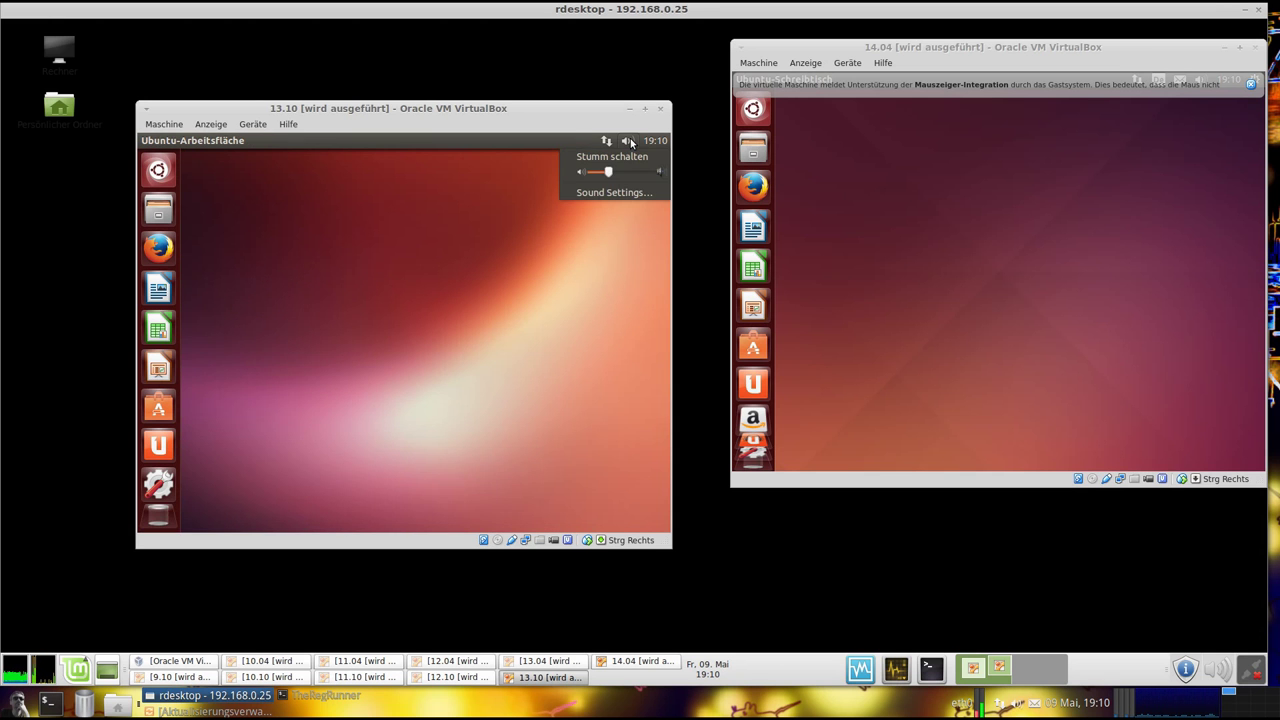
# Show the Informationen page (ubuntu 13.10, 2,0 GiB, 32 Bit) fully in view and open its Rechtlicher Hinweis
pyautogui.moveTo(654, 143)
pyautogui.click(363, 260)
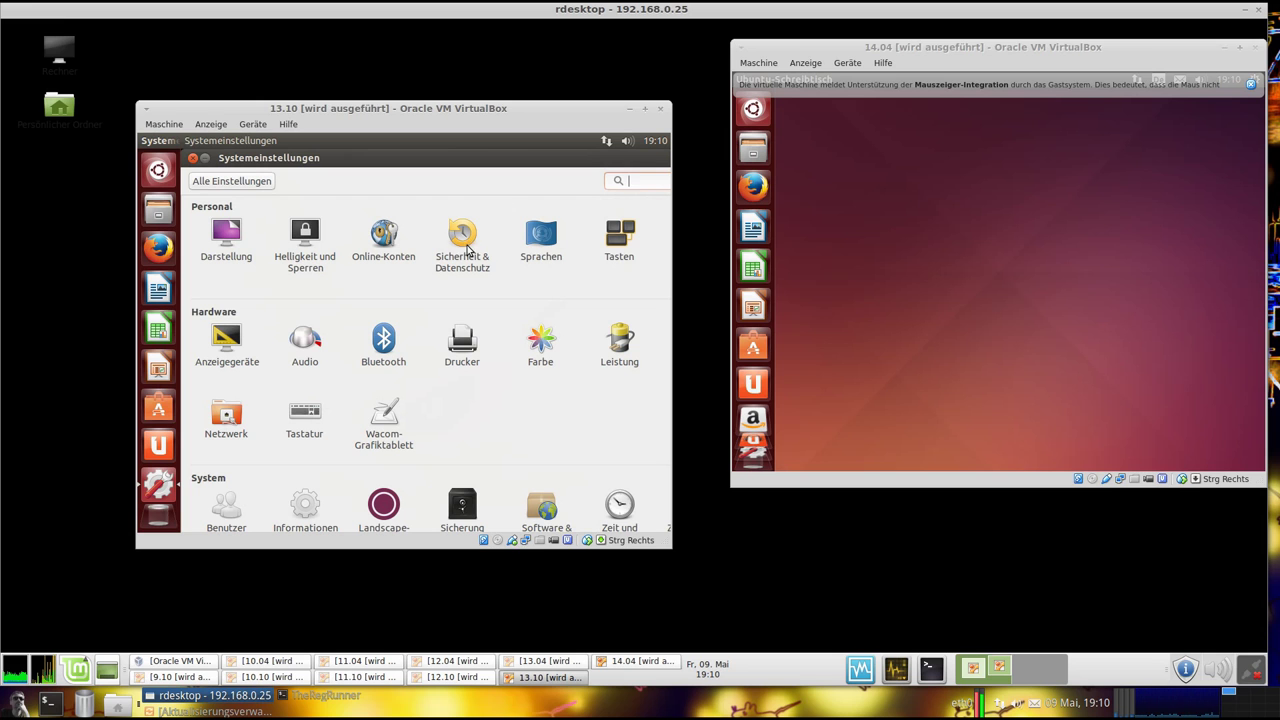
pyautogui.click(305, 505)
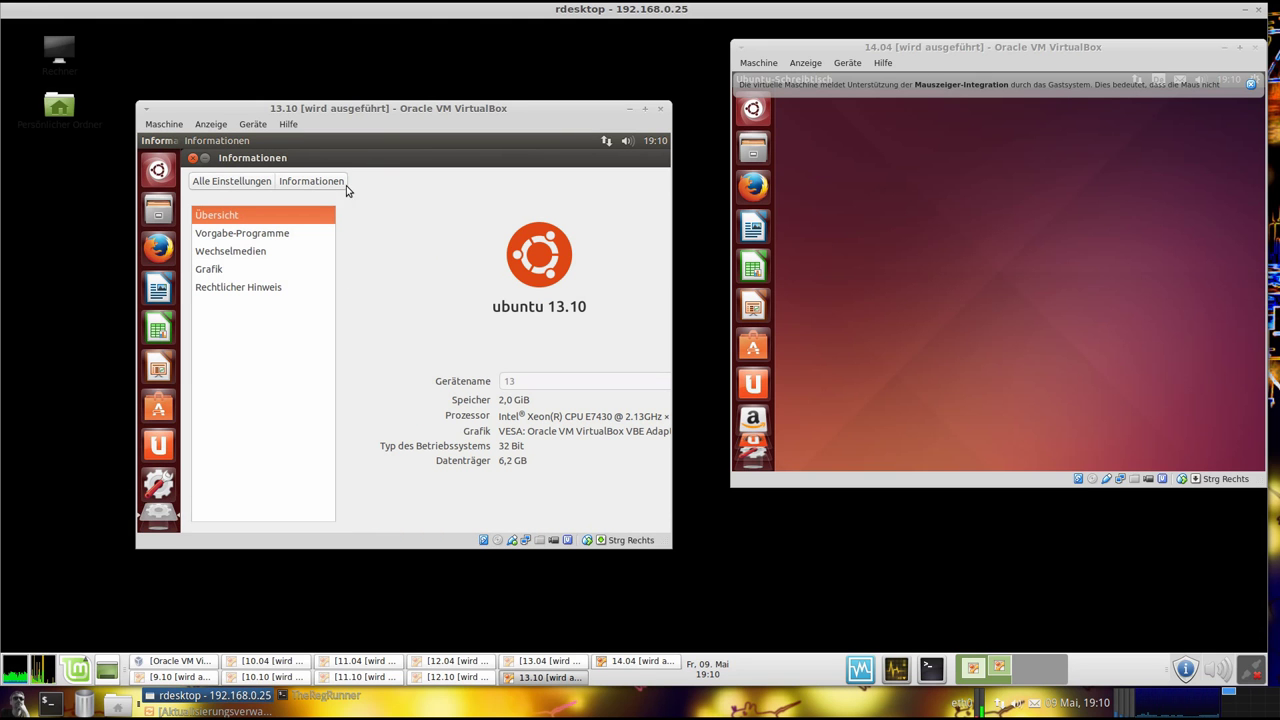
pyautogui.moveTo(357, 161); pyautogui.dragTo(432, 165)
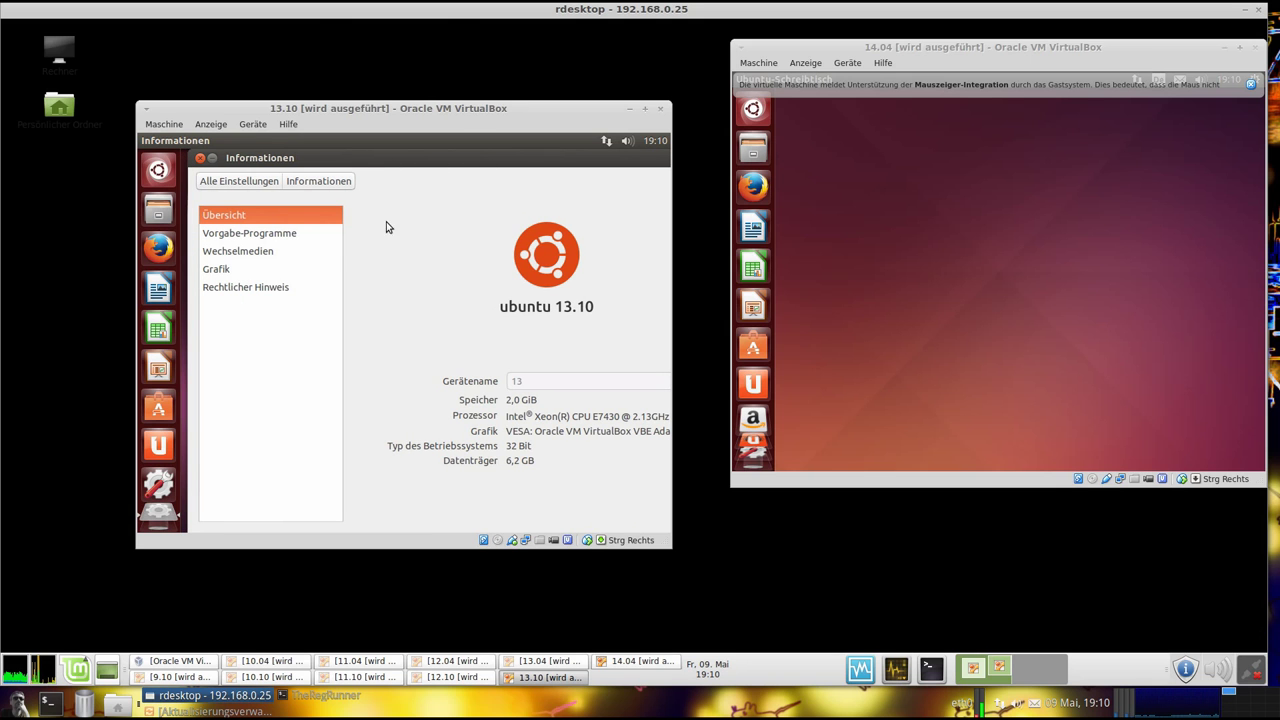
pyautogui.click(257, 292)
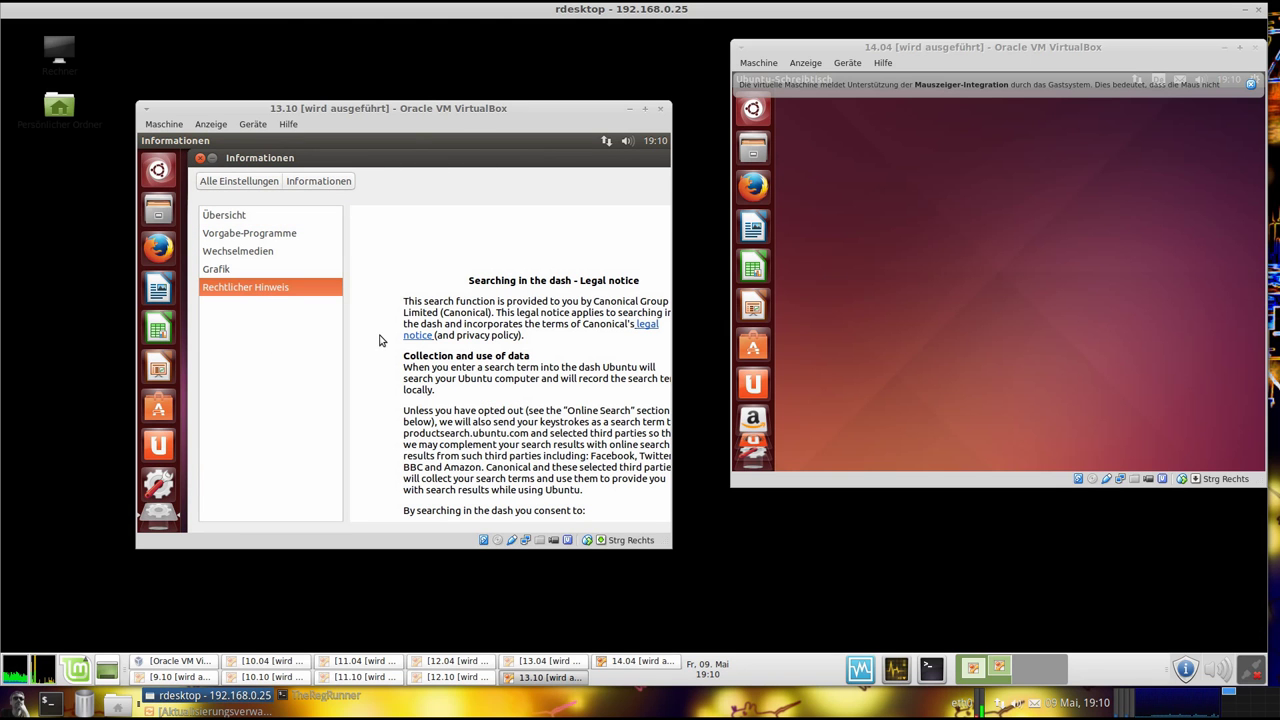
# Close the 13.10 settings window and move the 13.10 VM window right to uncover 13.04
pyautogui.click(200, 158)
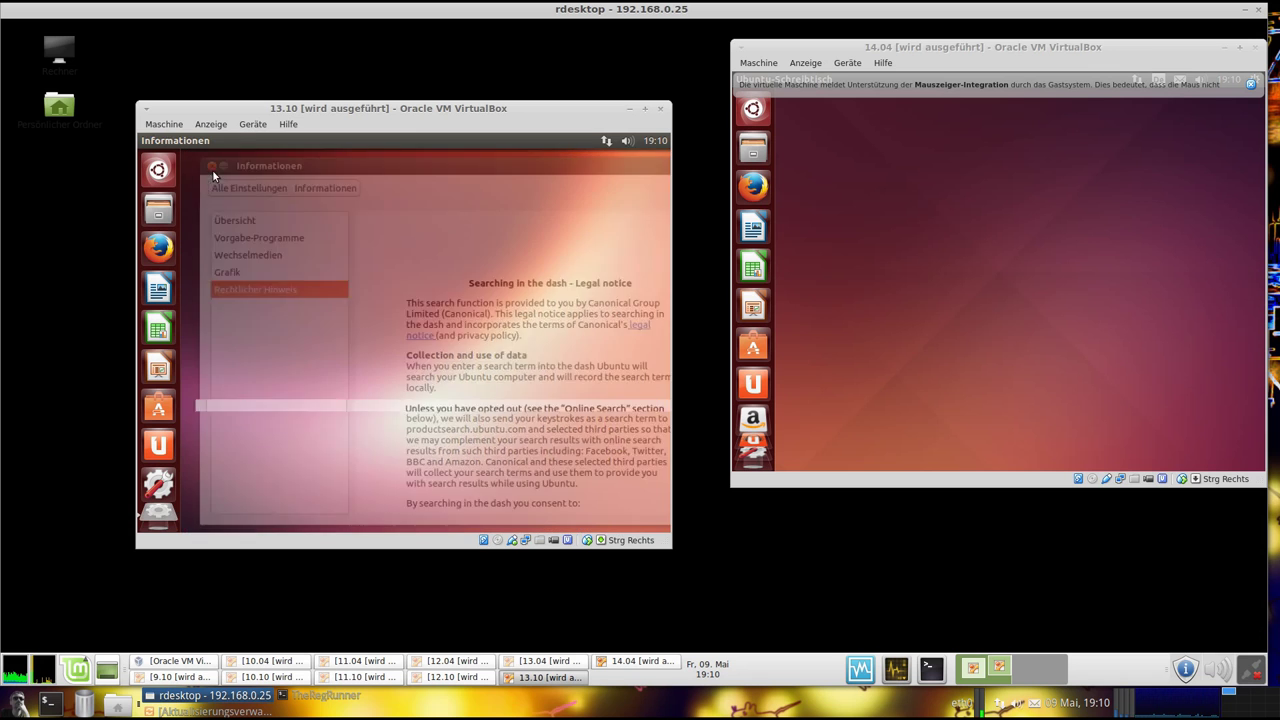
pyautogui.click(159, 171)
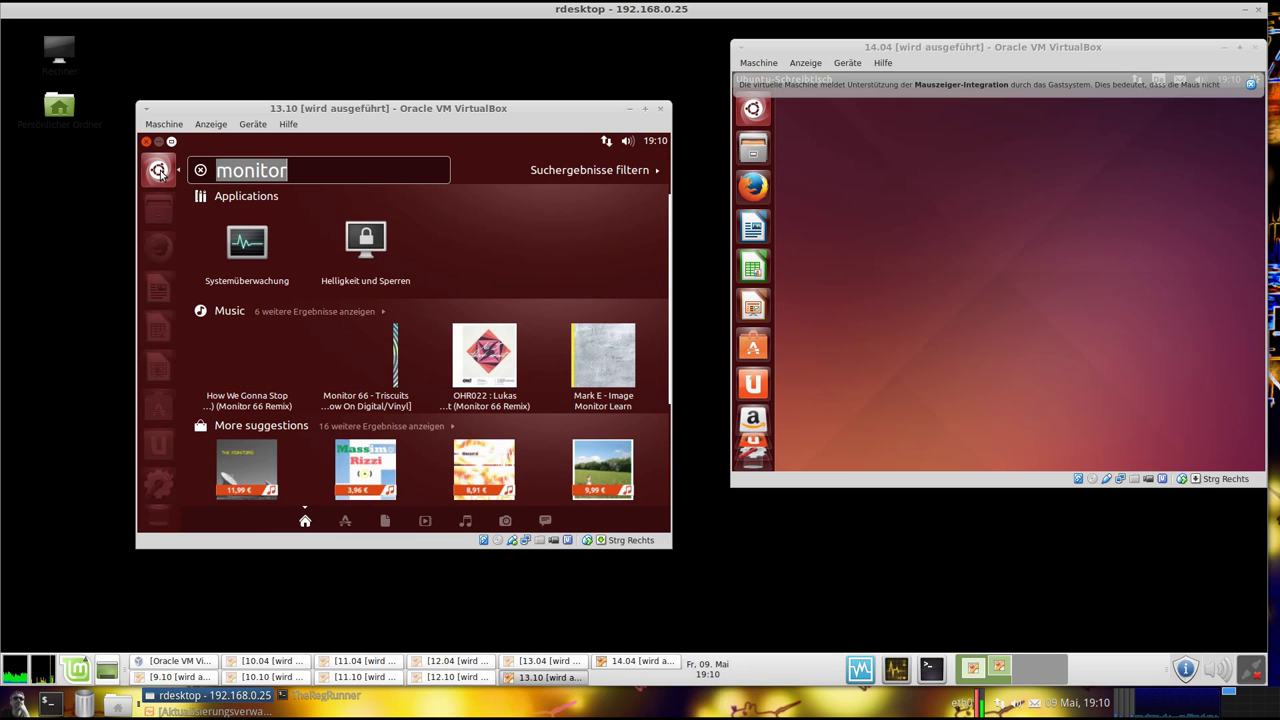
pyautogui.click(160, 171)
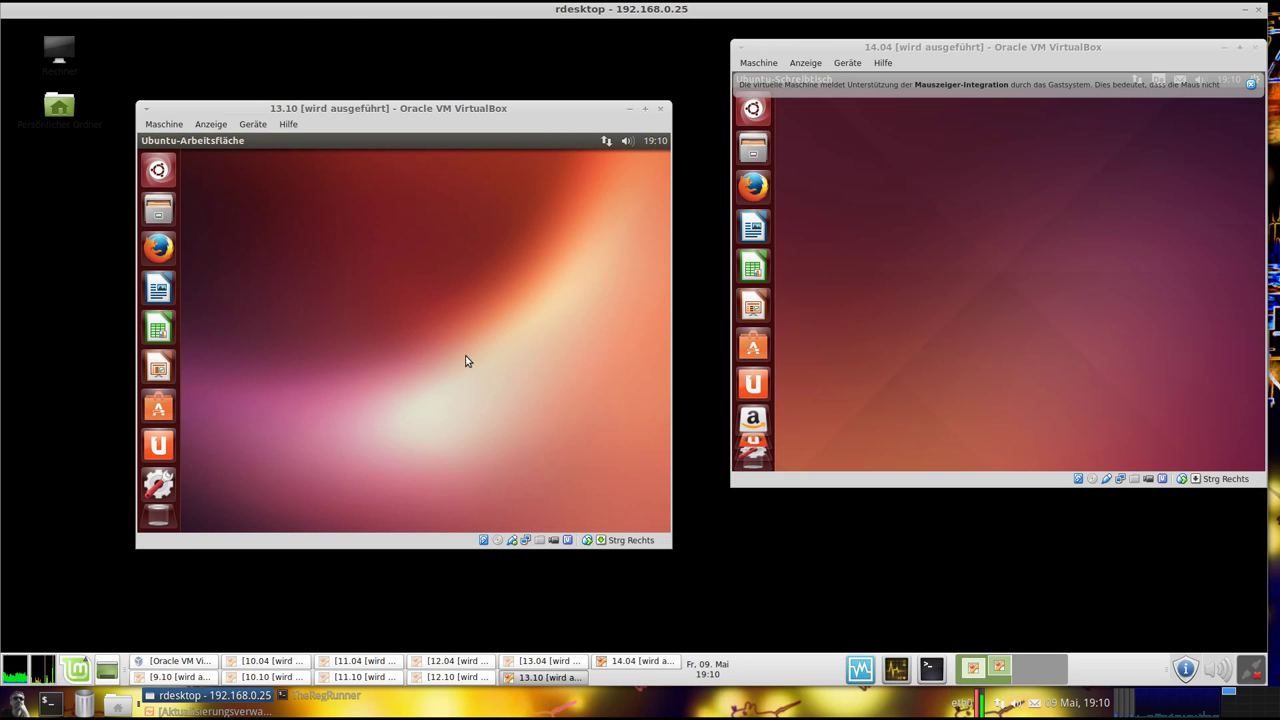
pyautogui.click(566, 664)
pyautogui.click(48, 224)
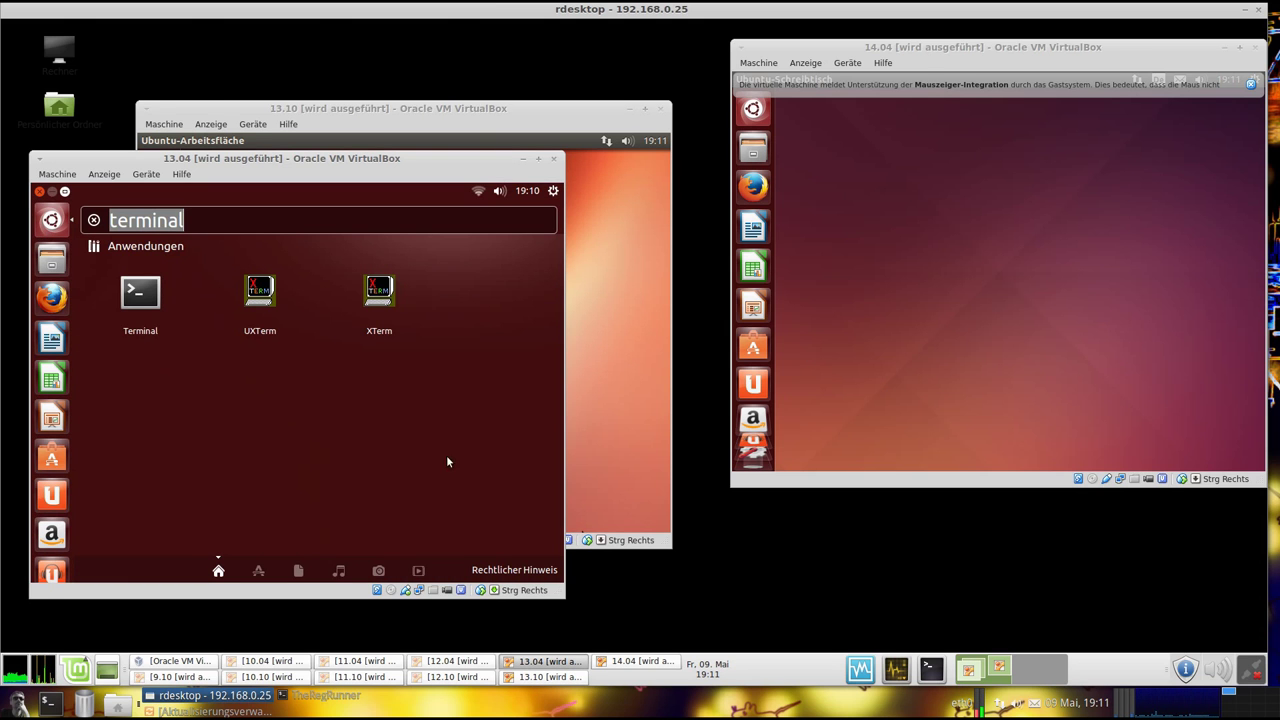
pyautogui.click(568, 132)
pyautogui.moveTo(542, 112); pyautogui.dragTo(986, 159)
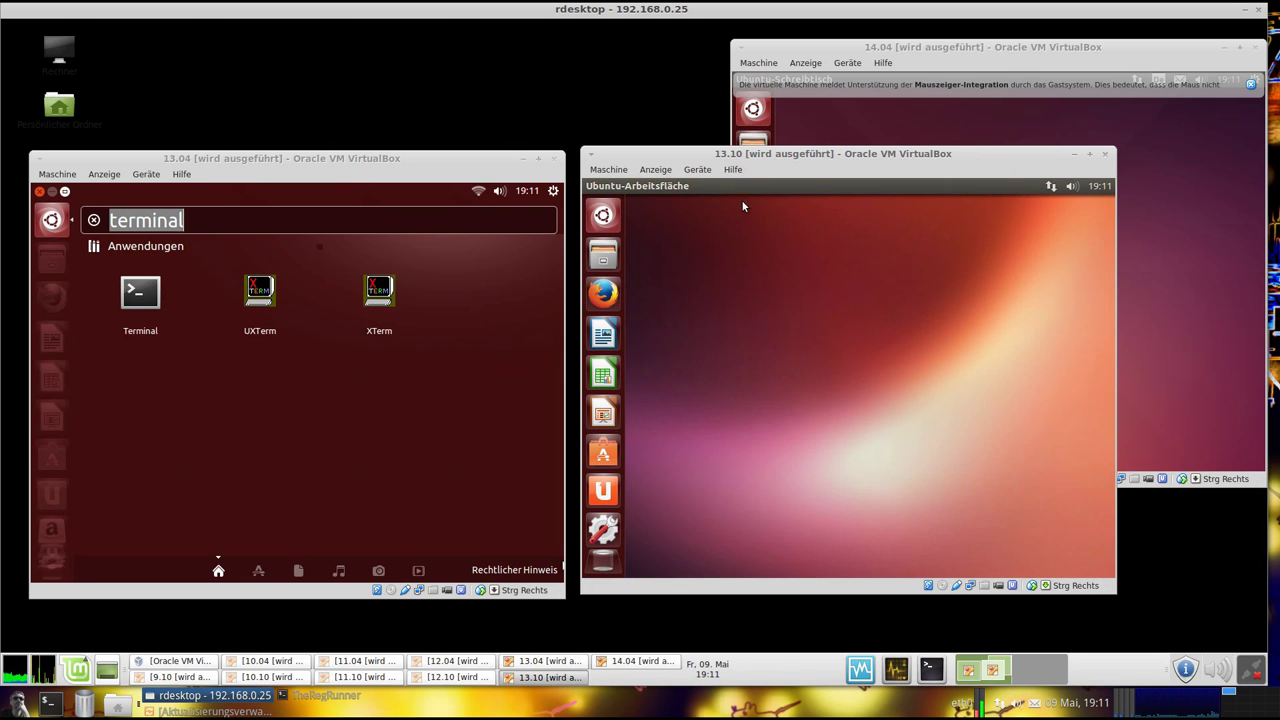
# Minimize the 13.04 and 13.10 VM windows and drag the 14.04 window toward the centre
pyautogui.press('super')
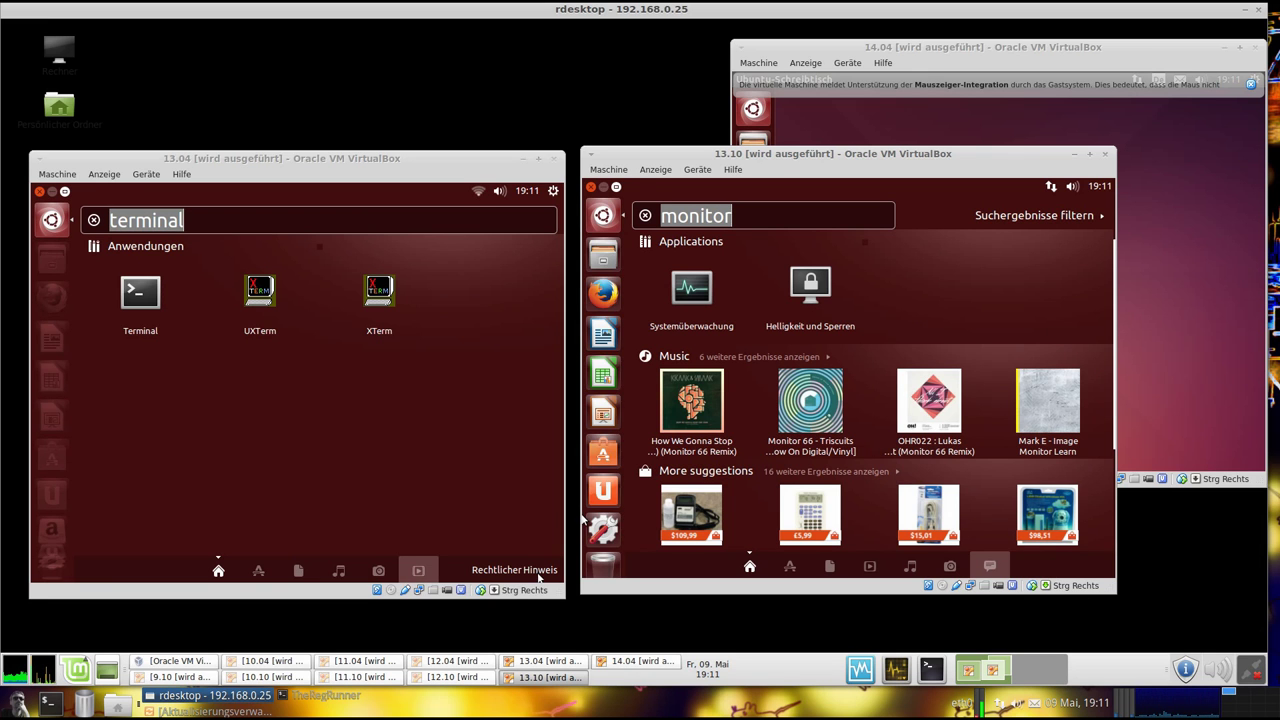
pyautogui.click(540, 572)
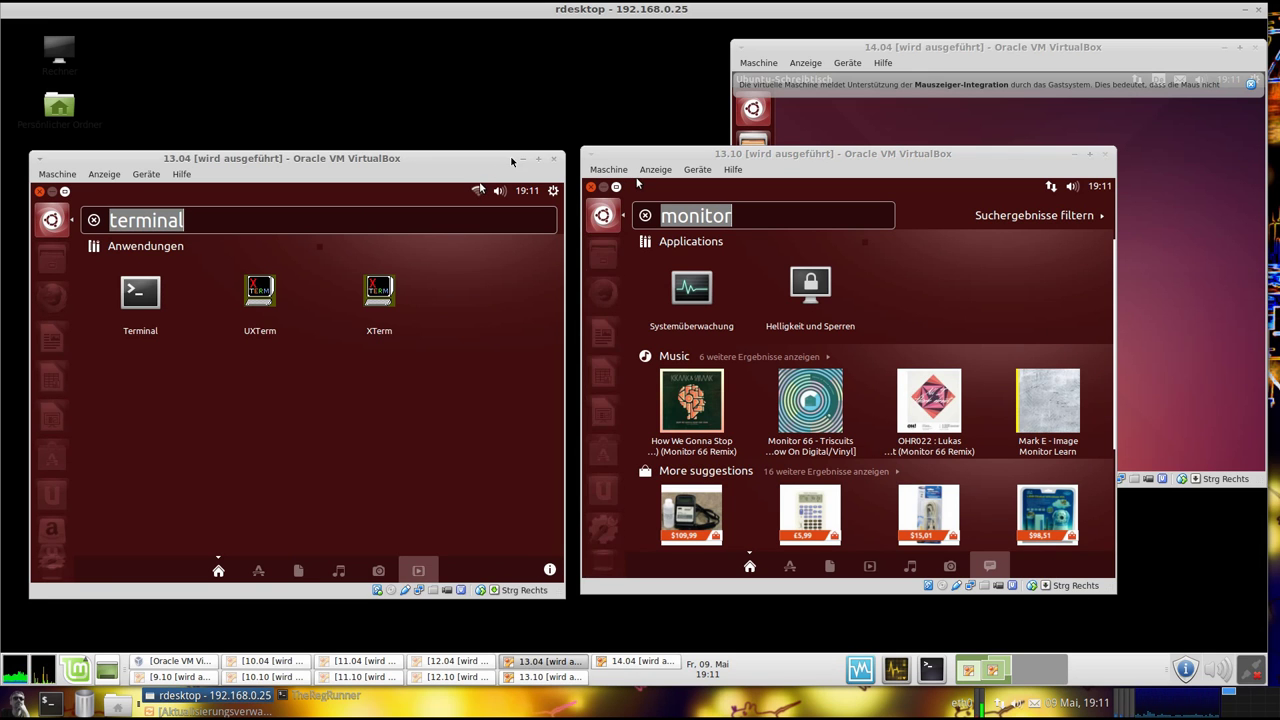
pyautogui.click(518, 160)
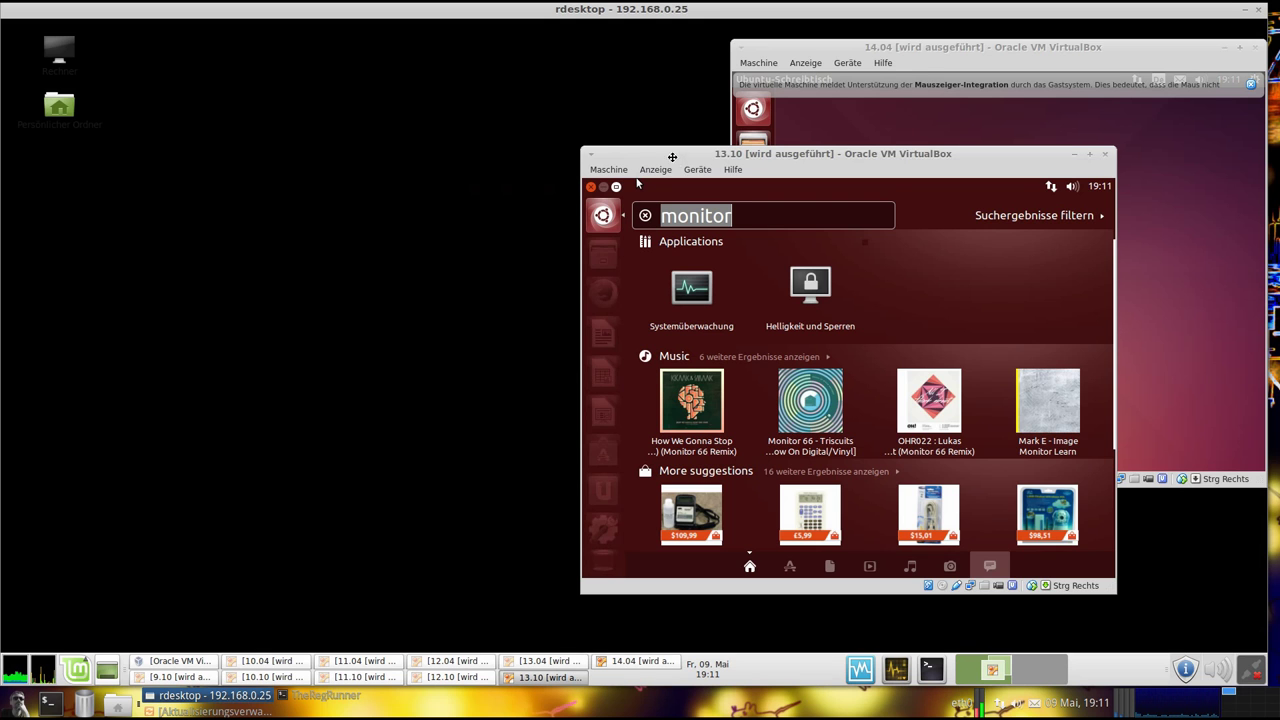
pyautogui.moveTo(675, 161); pyautogui.dragTo(173, 148)
pyautogui.click(573, 142)
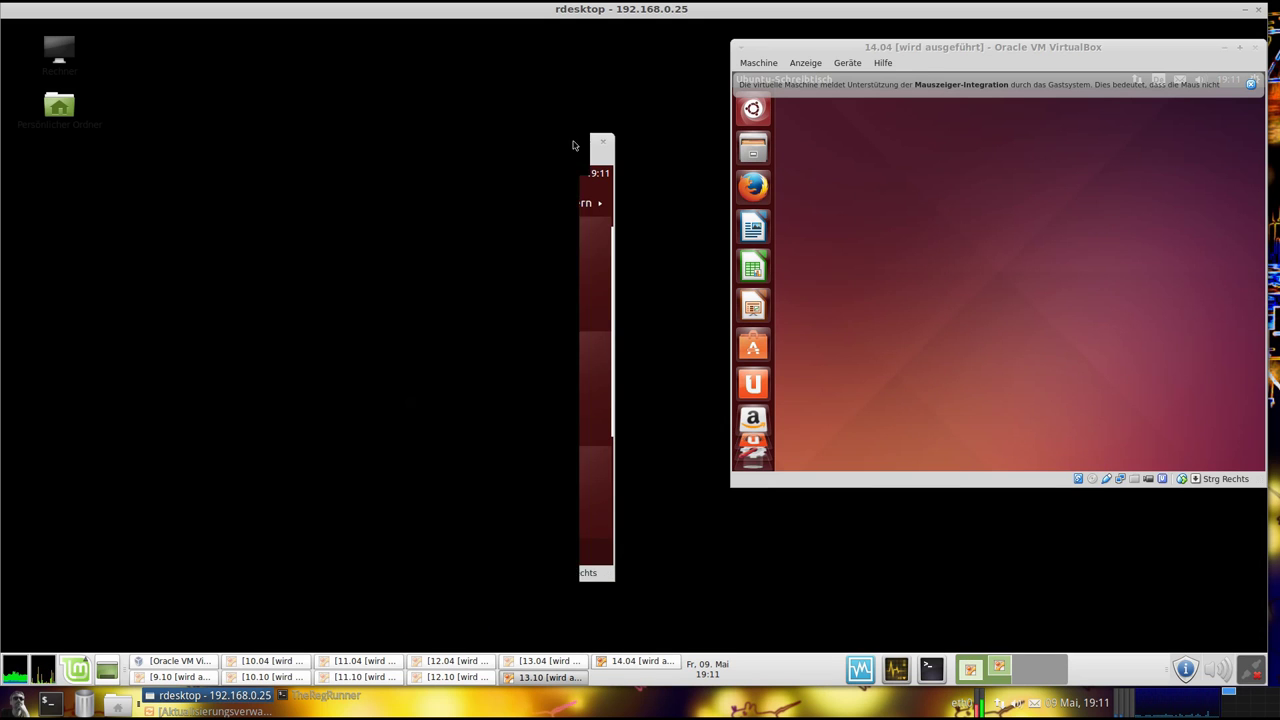
pyautogui.moveTo(900, 46); pyautogui.dragTo(457, 63)
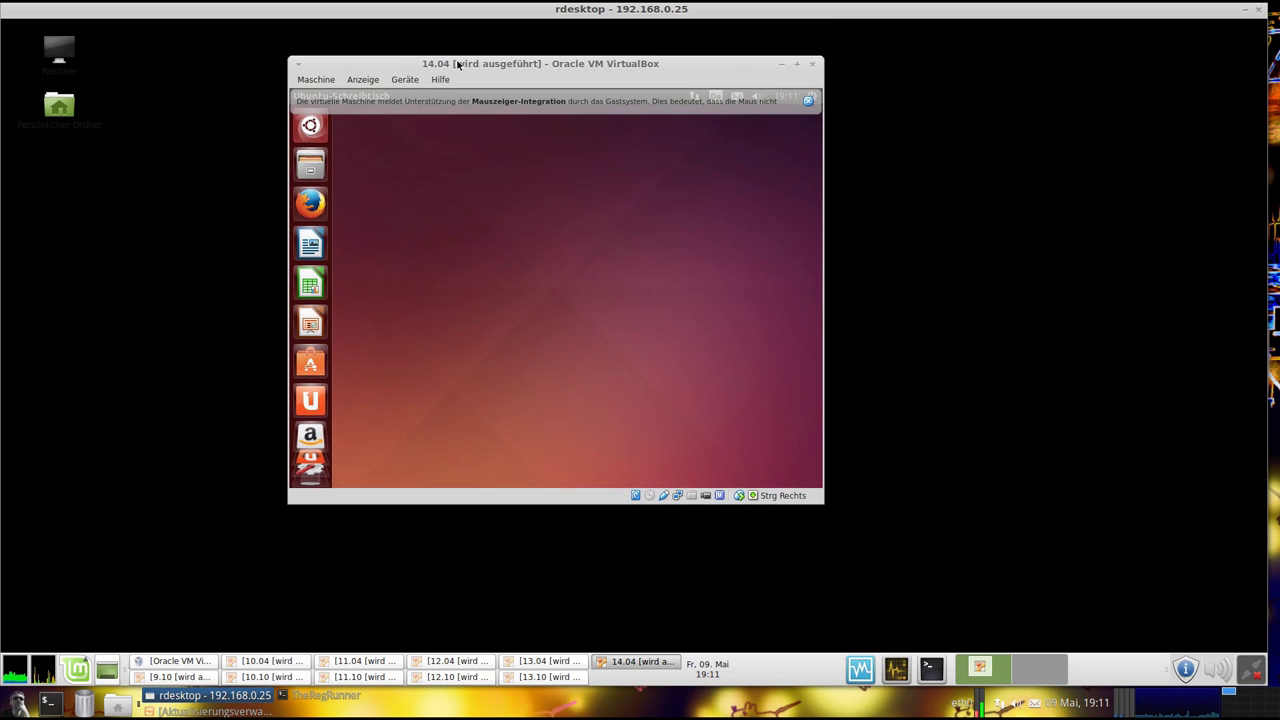
# Dismiss the mouse-integration bar, review the 14.04 LTS system details and legal notice, then close settings
pyautogui.click(807, 101)
pyautogui.moveTo(603, 67); pyautogui.dragTo(587, 115)
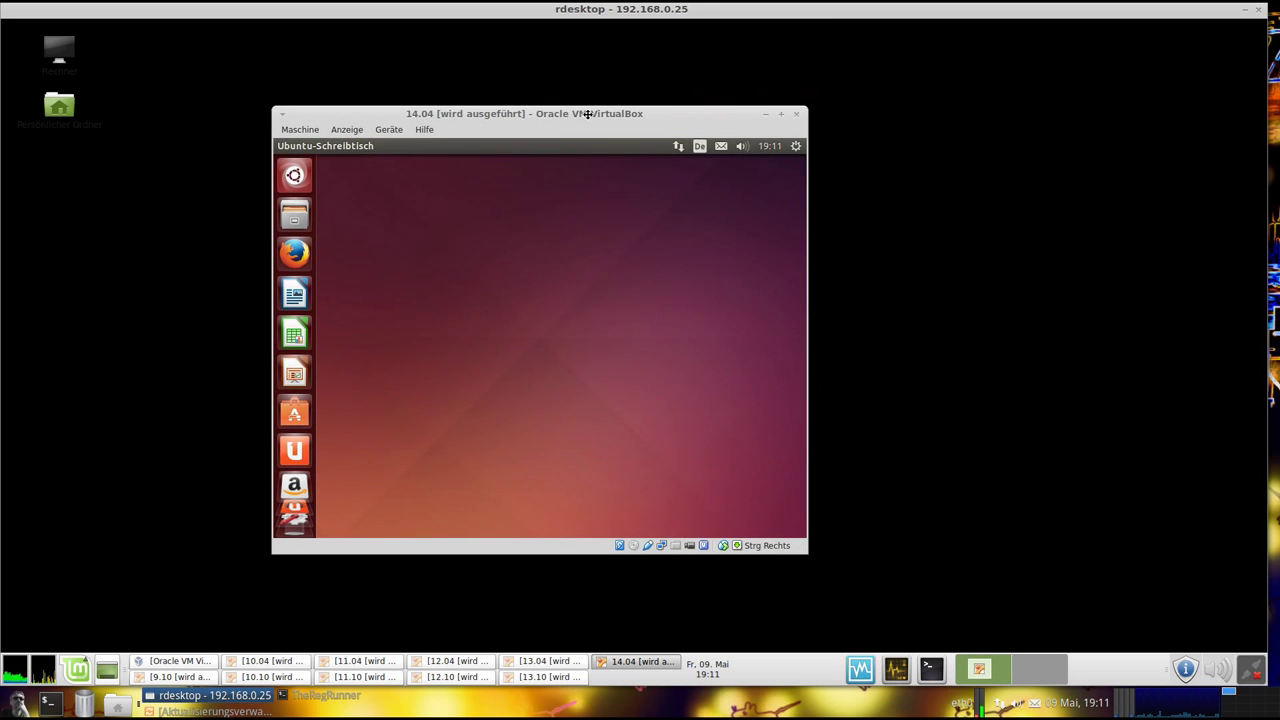
pyautogui.click(796, 147)
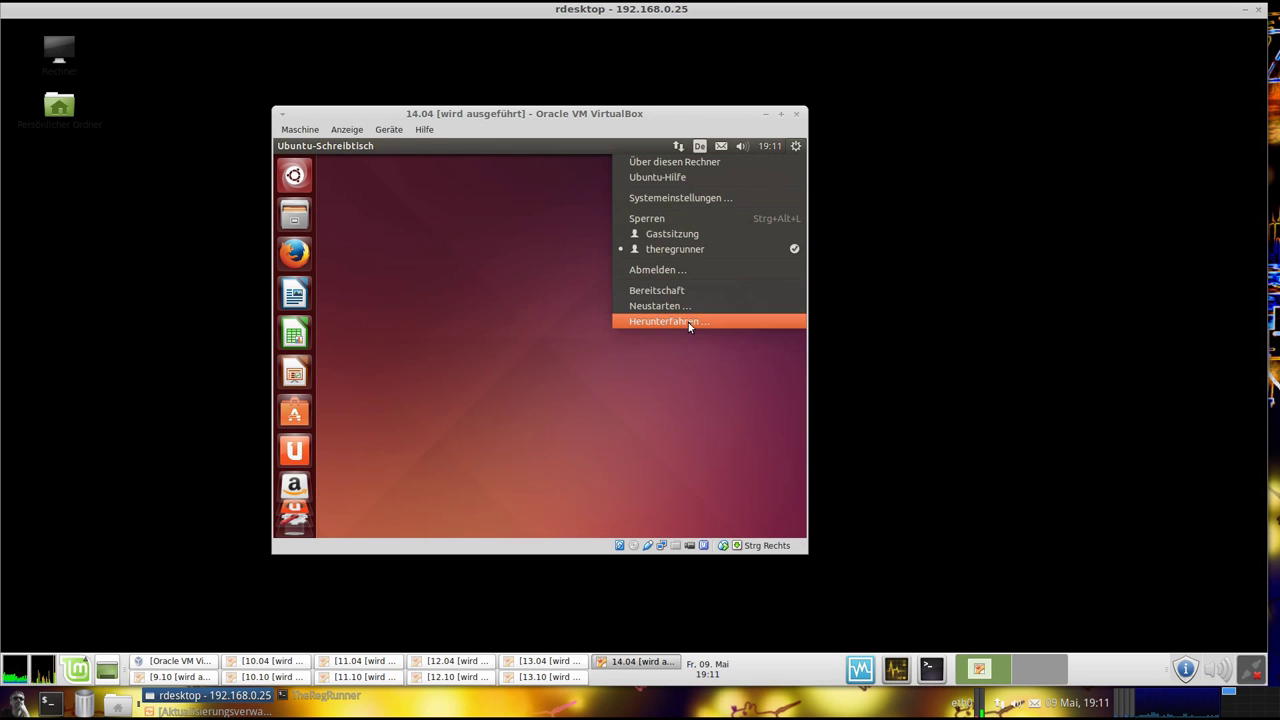
pyautogui.click(678, 176)
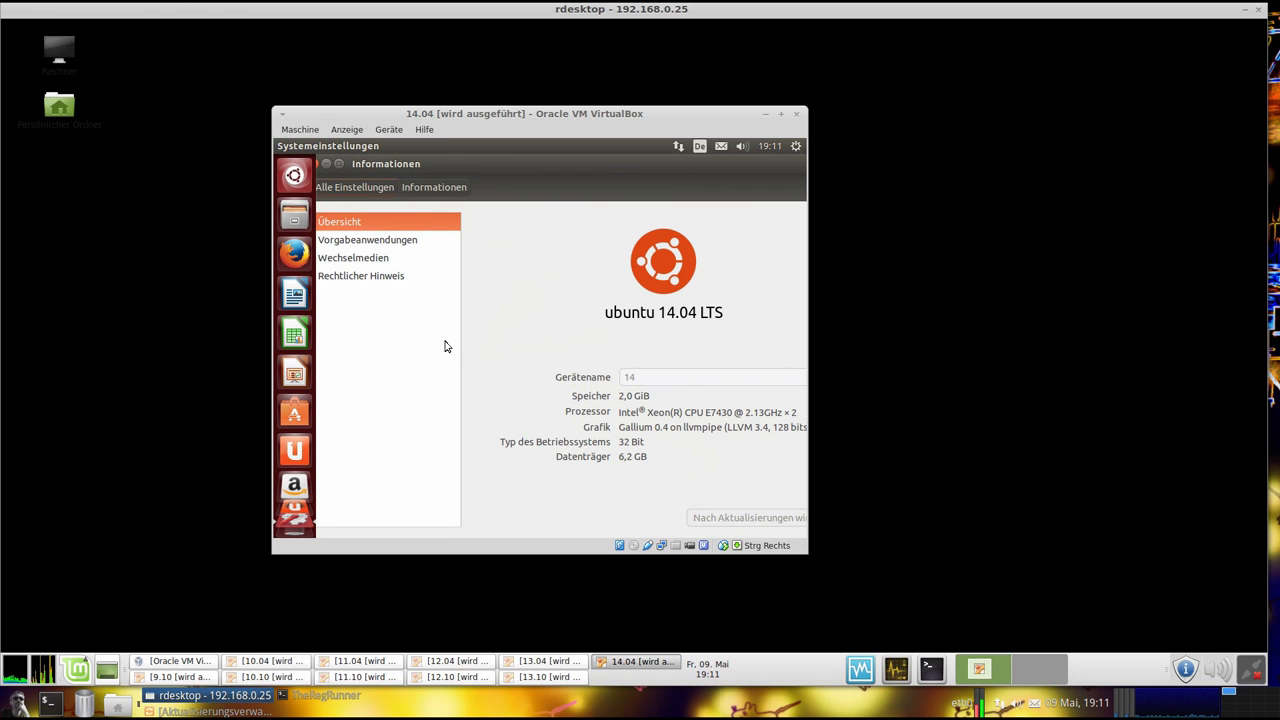
pyautogui.click(377, 279)
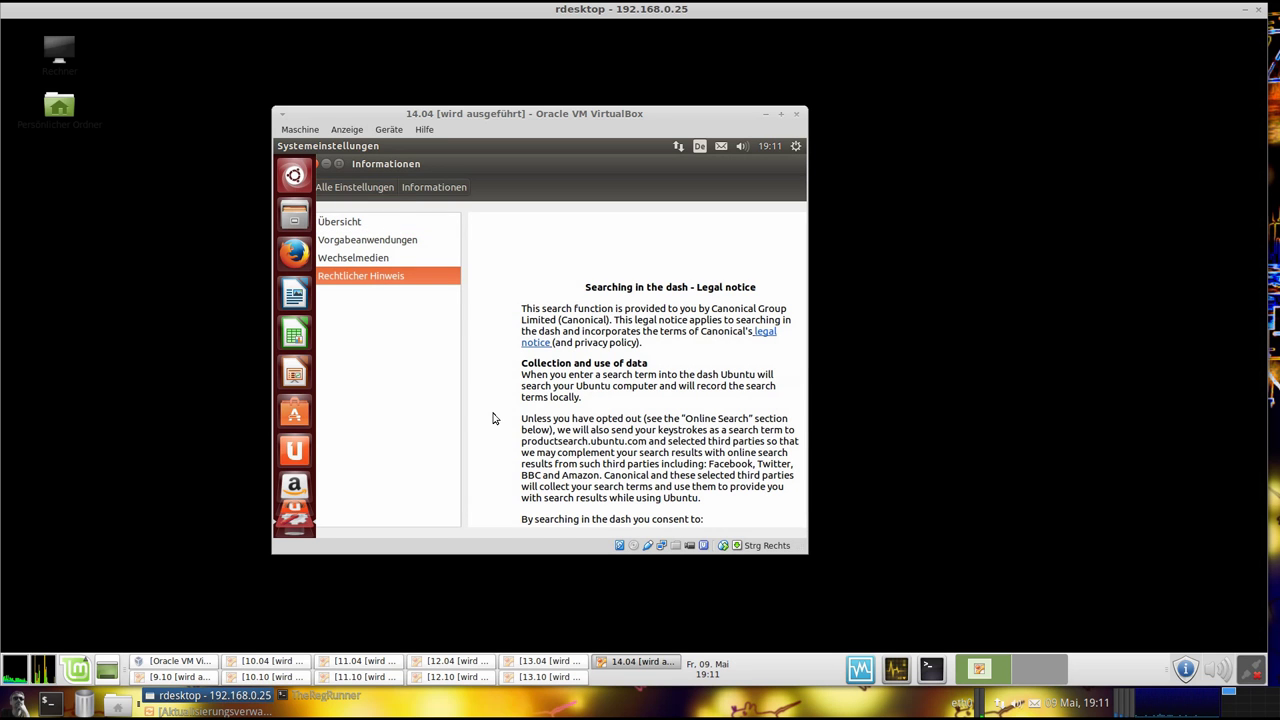
pyautogui.click(366, 186)
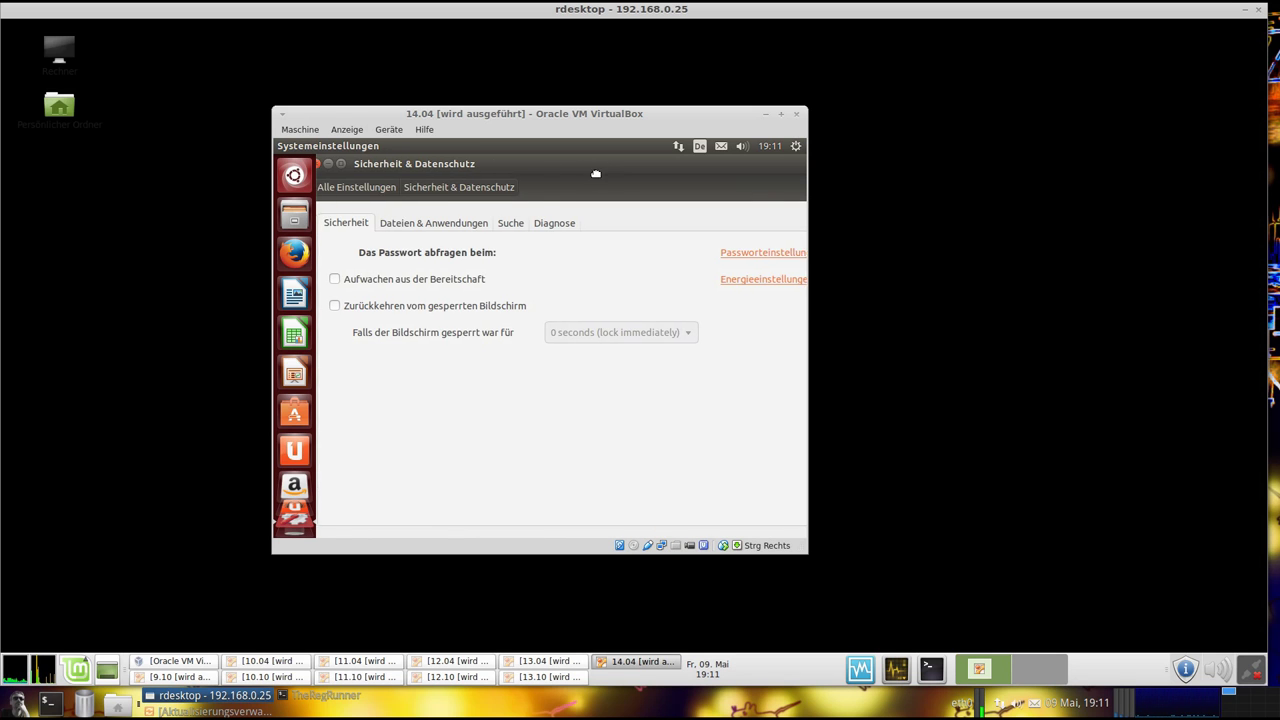
pyautogui.click(368, 164)
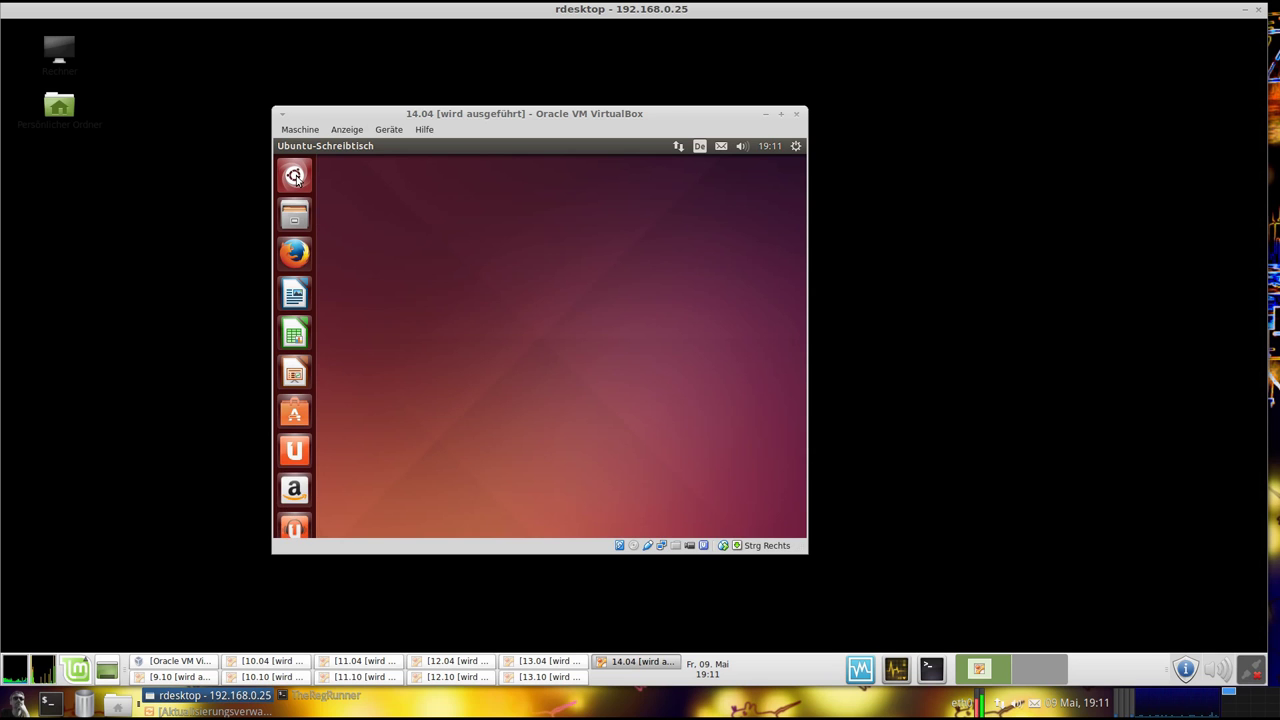
pyautogui.click(294, 176)
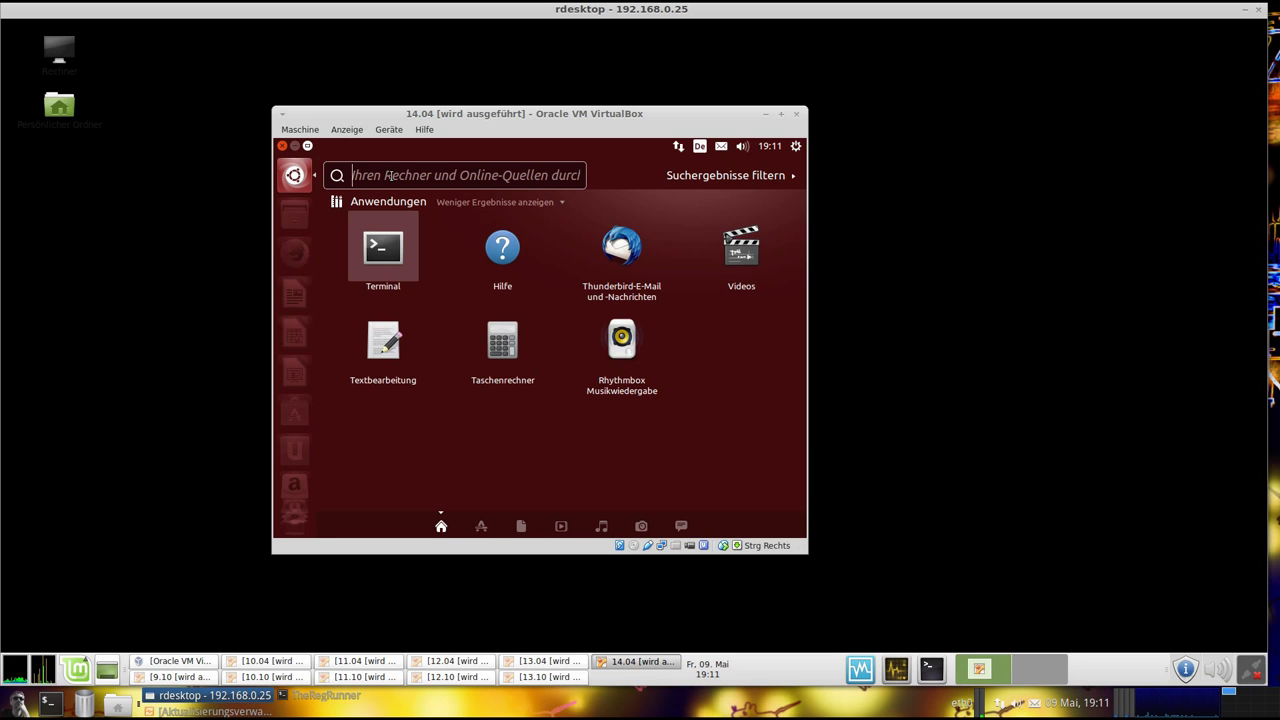
pyautogui.click(387, 246)
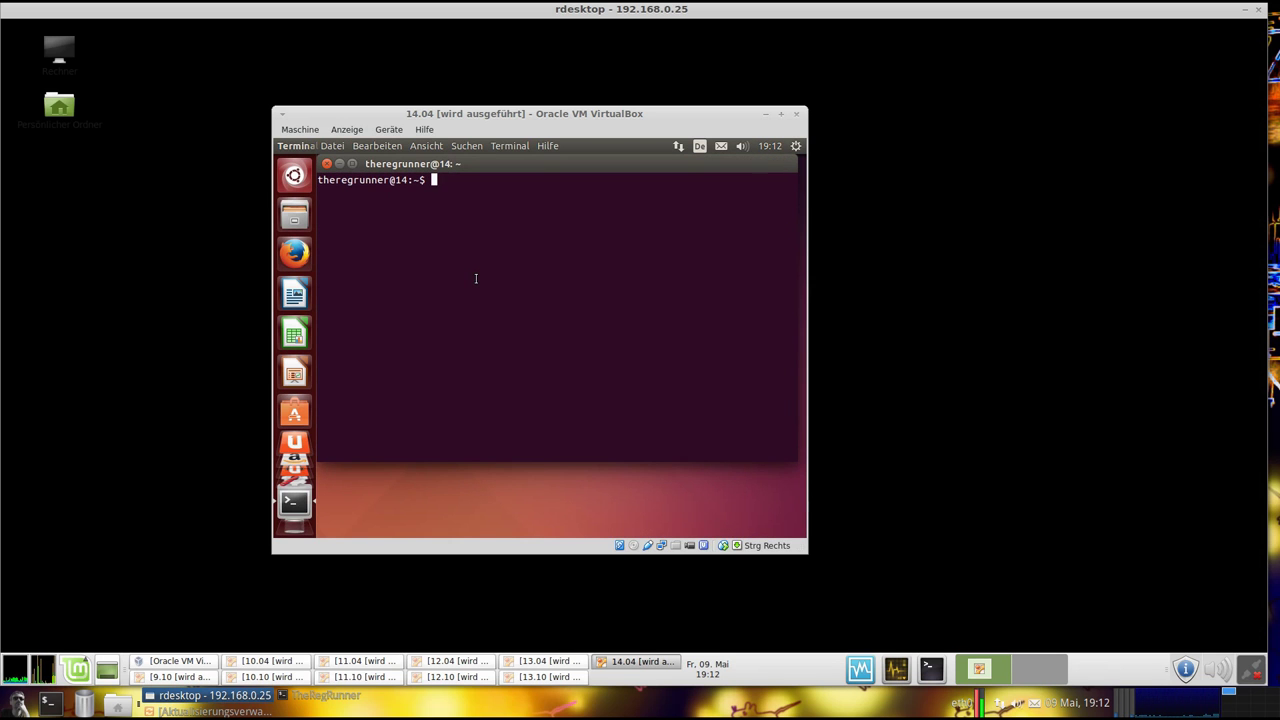
pyautogui.write('una')
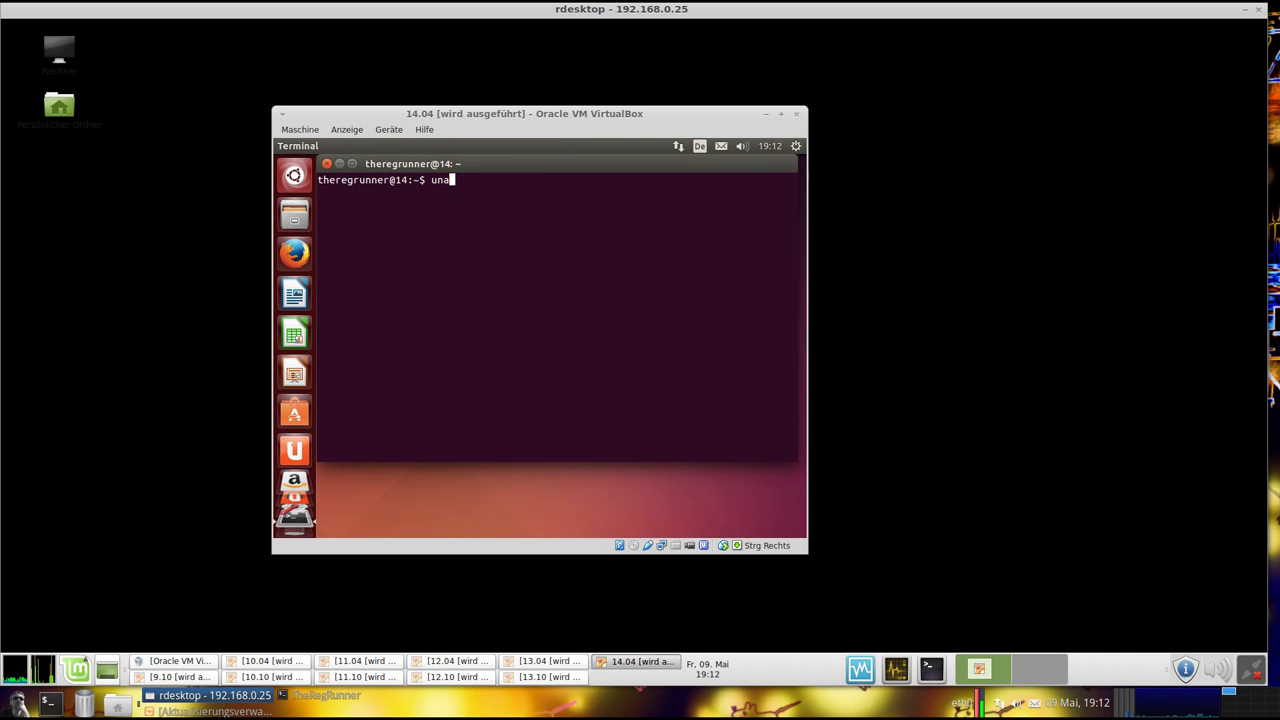
pyautogui.write('me -a')
pyautogui.press('Return')
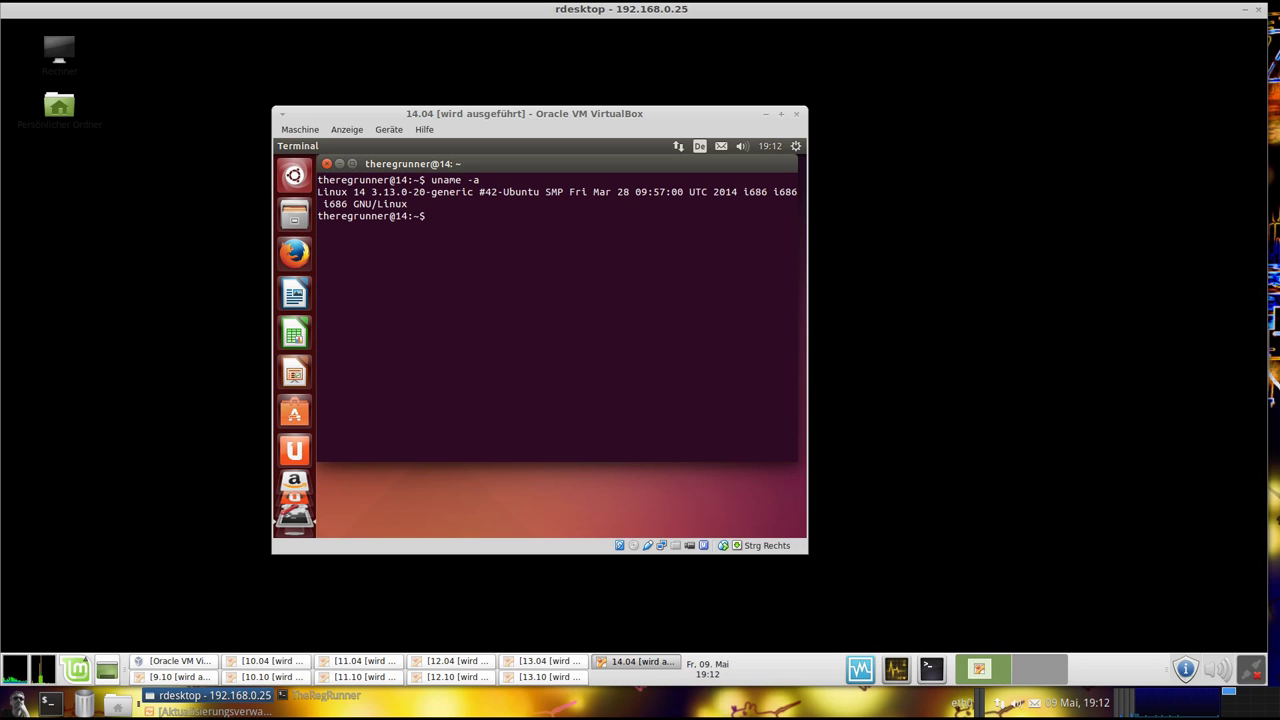
pyautogui.moveTo(502, 168); pyautogui.dragTo(502, 208)
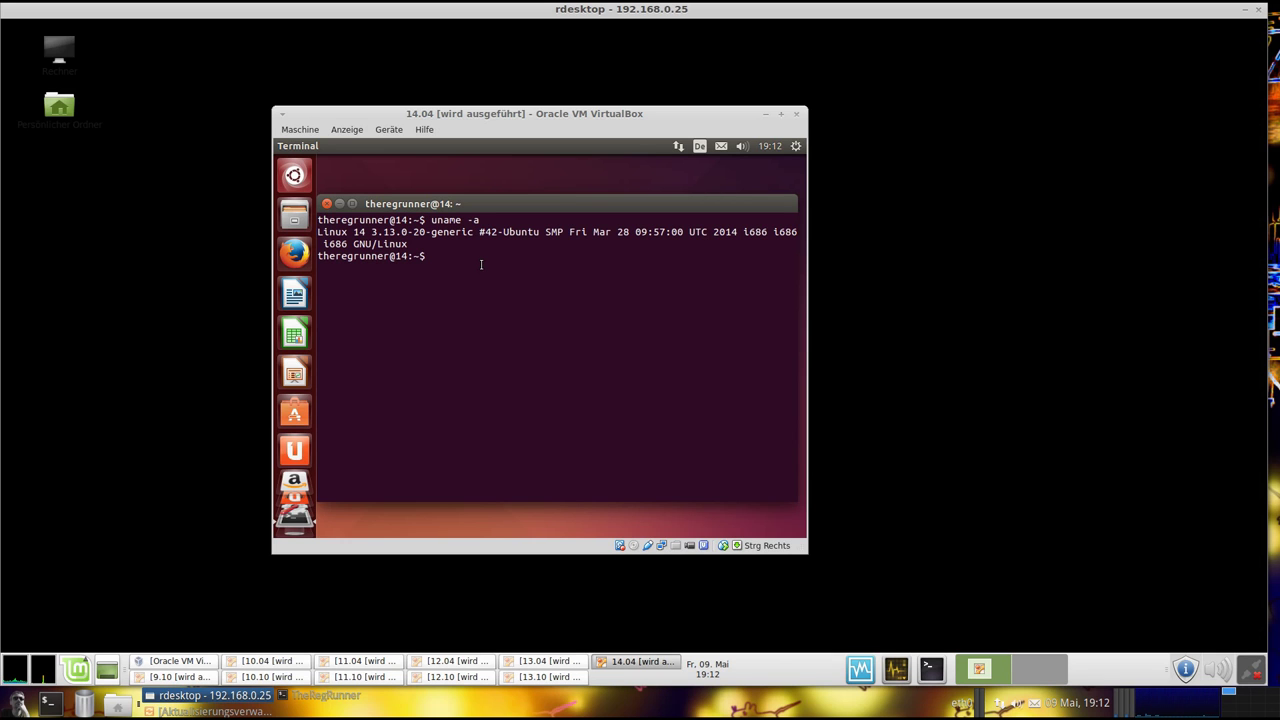
pyautogui.write('lsb_release -a')
pyautogui.press('Return')
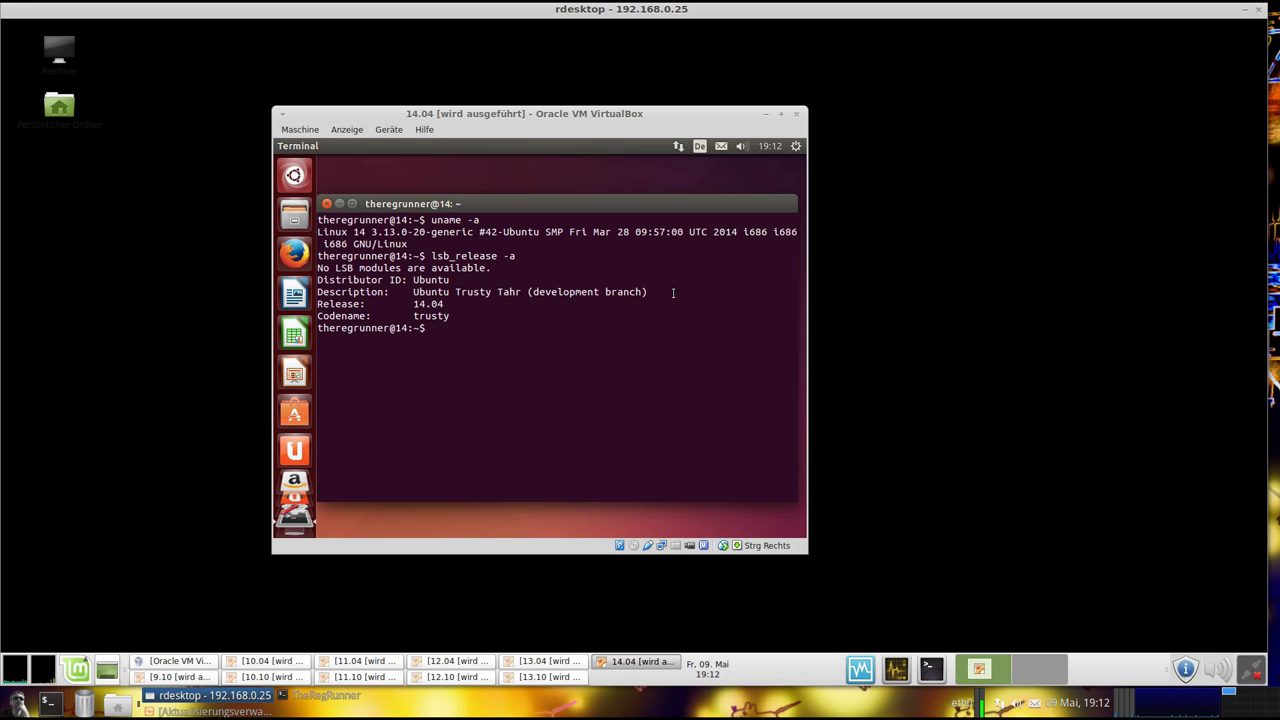
pyautogui.moveTo(430, 205); pyautogui.dragTo(455, 211)
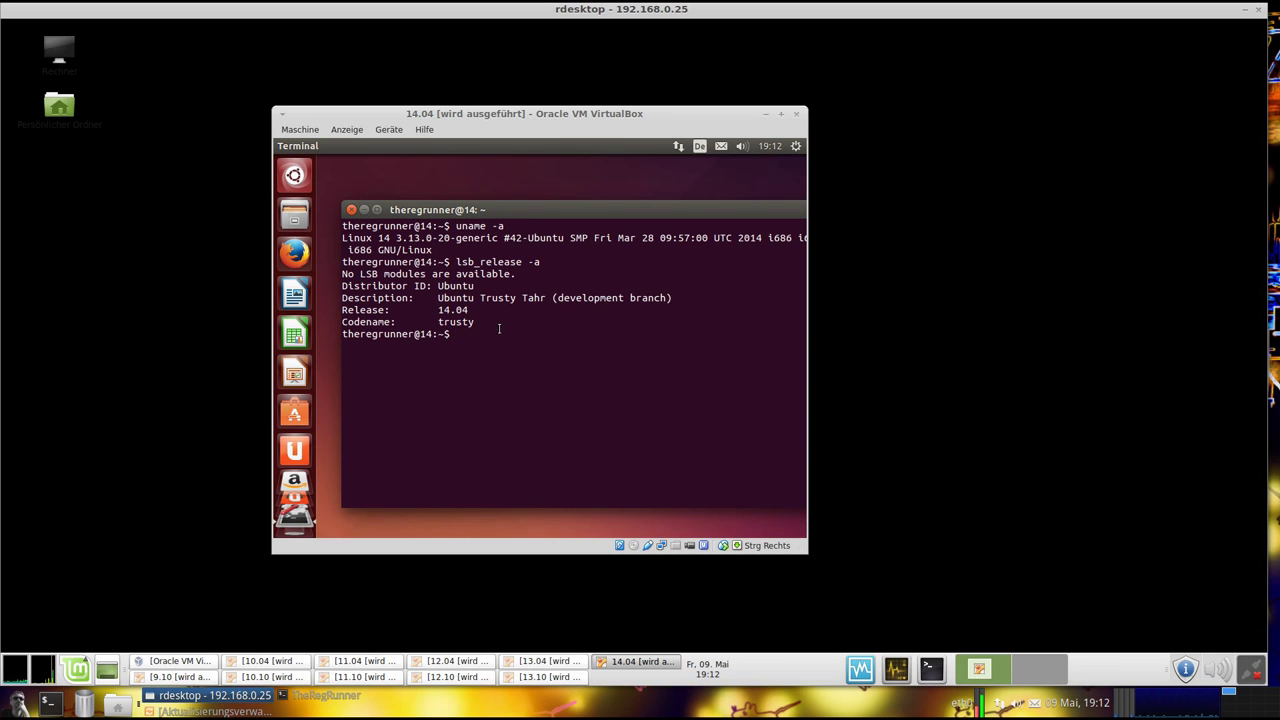
pyautogui.write('unity --version')
pyautogui.press('Return')
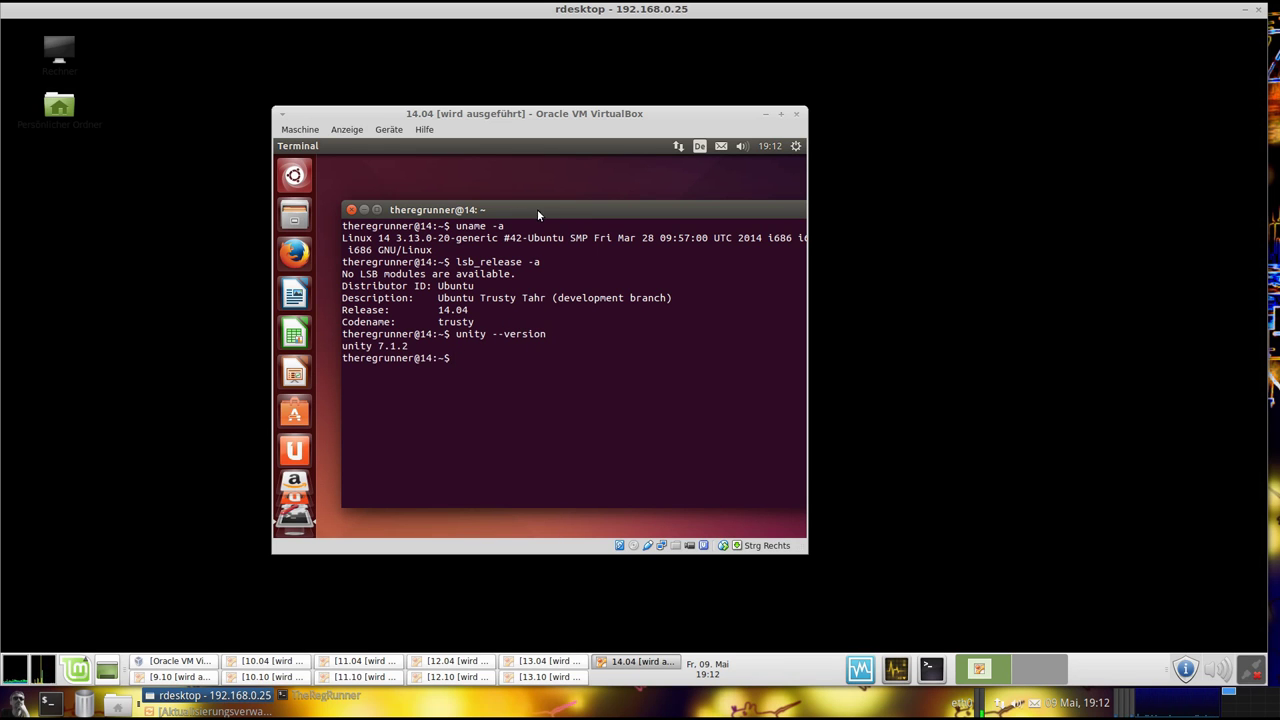
pyautogui.click(350, 210)
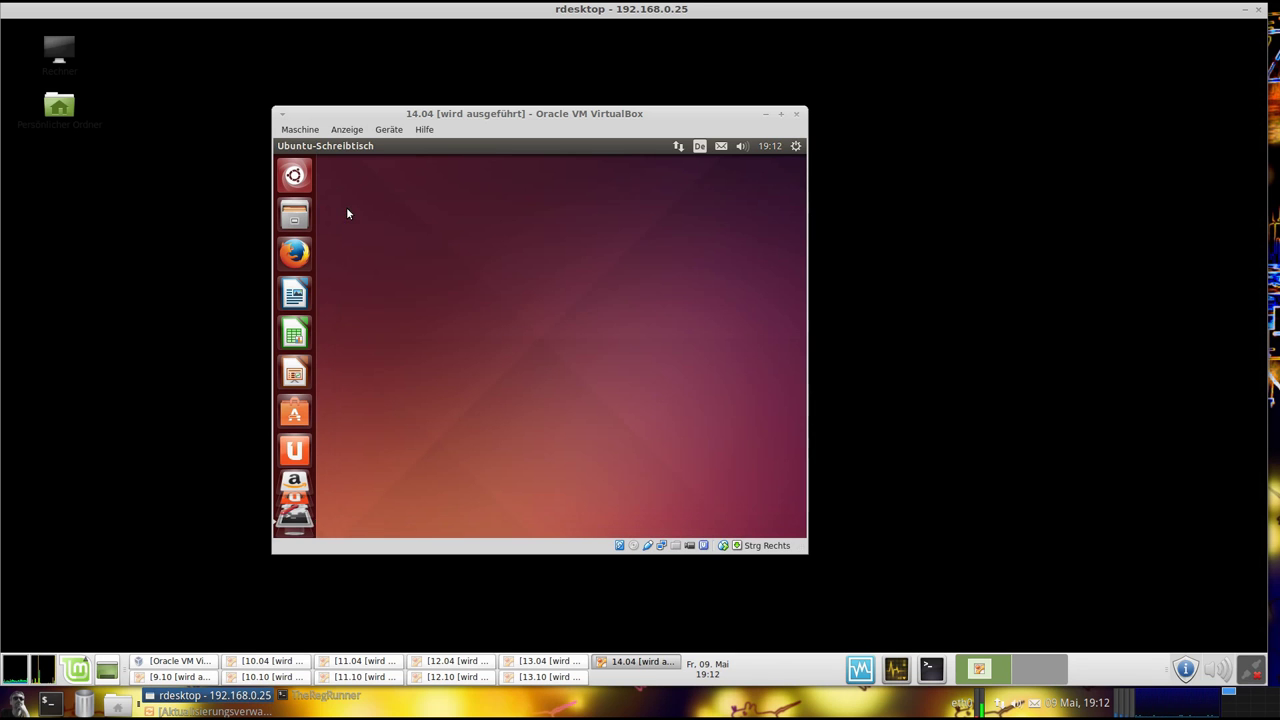
# Launch Systemüberwachung from a Dash search for monitor in the 14.04 guest and show its Ressourcen graphs
pyautogui.moveTo(611, 119); pyautogui.dragTo(603, 115)
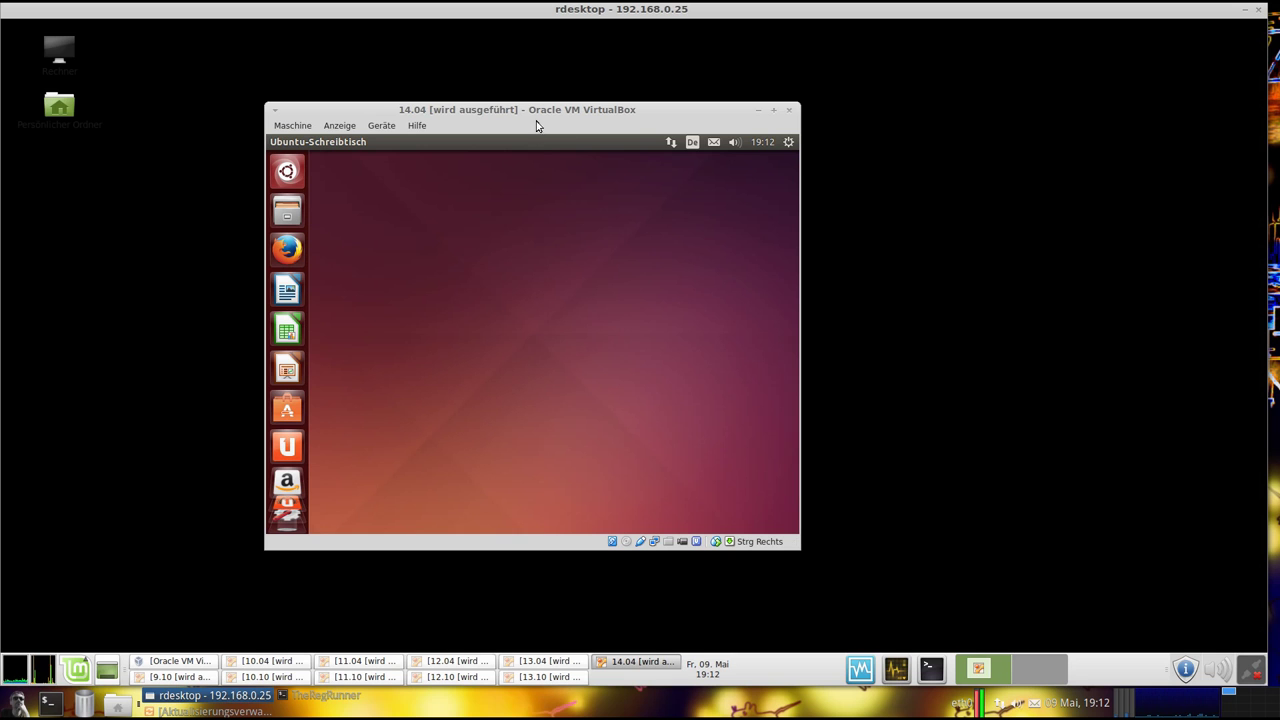
pyautogui.click(292, 171)
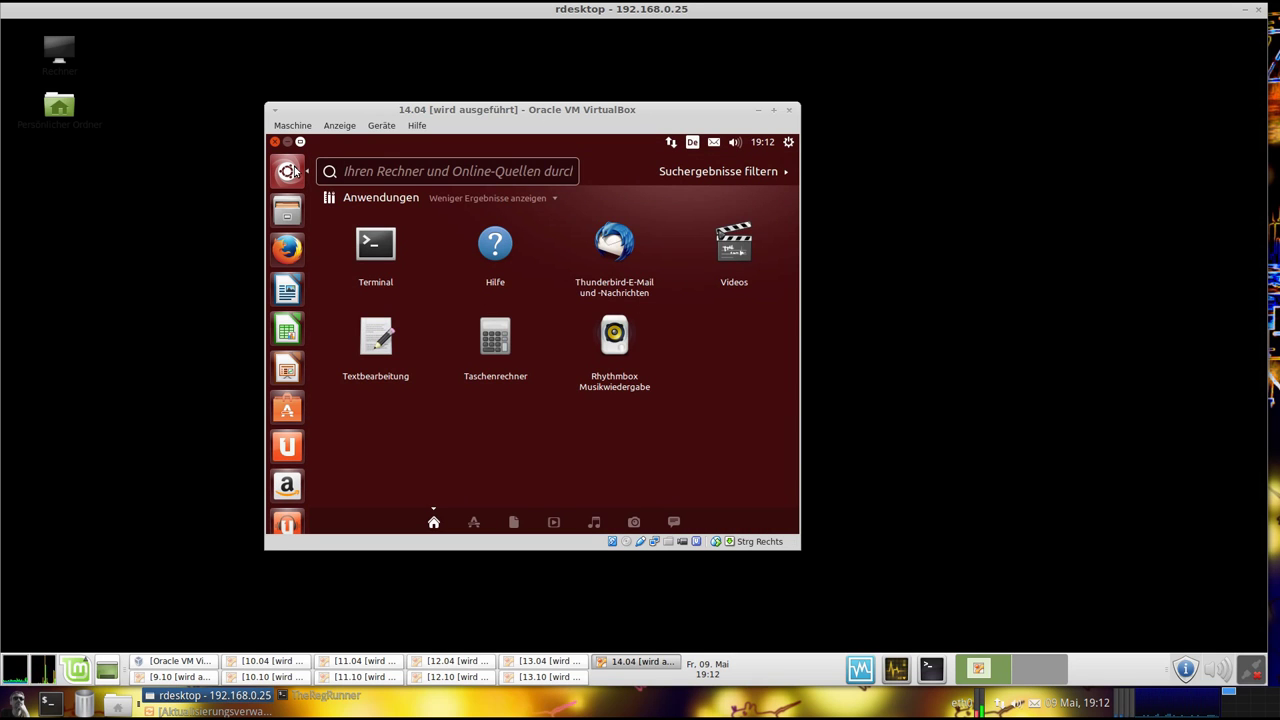
pyautogui.write('monitor')
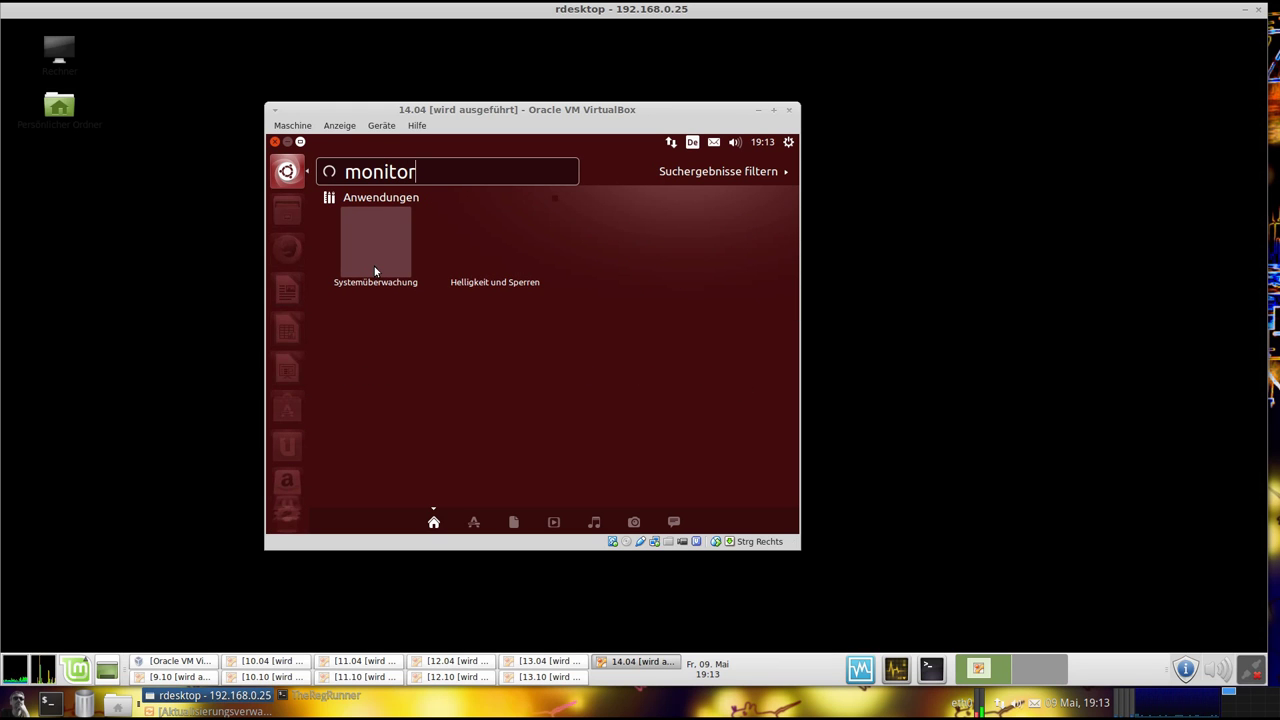
pyautogui.click(383, 263)
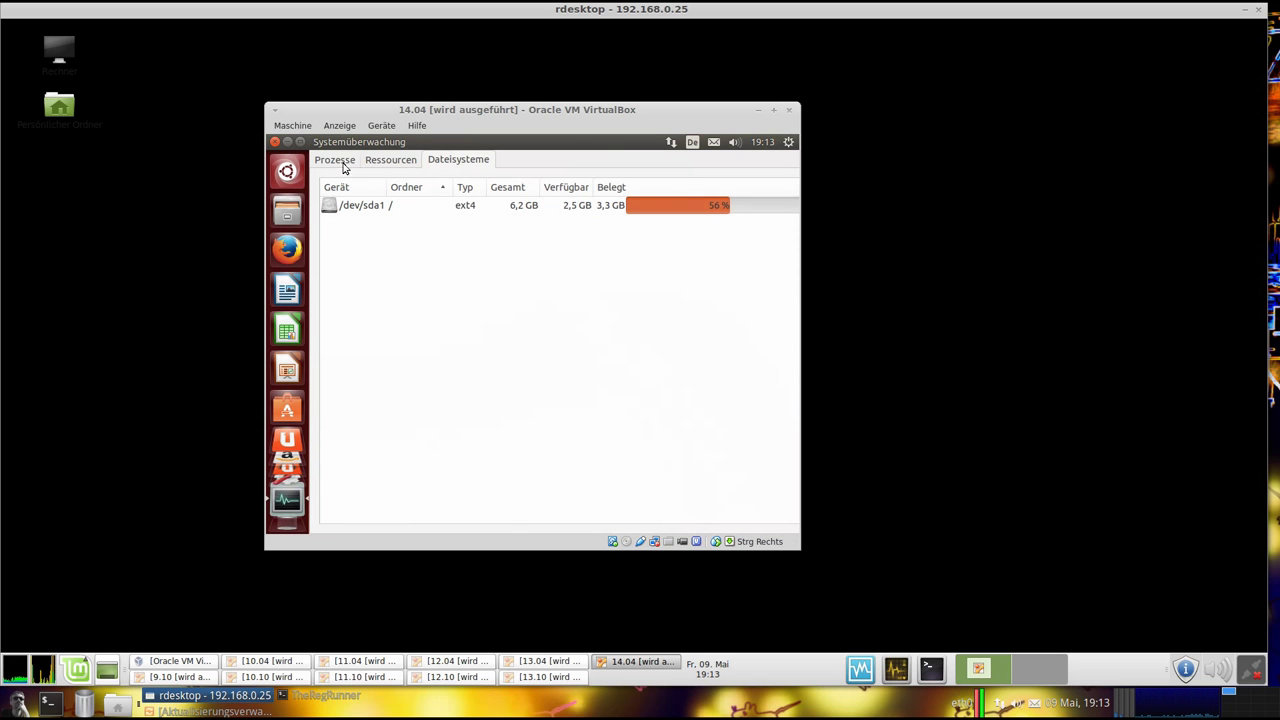
pyautogui.click(389, 163)
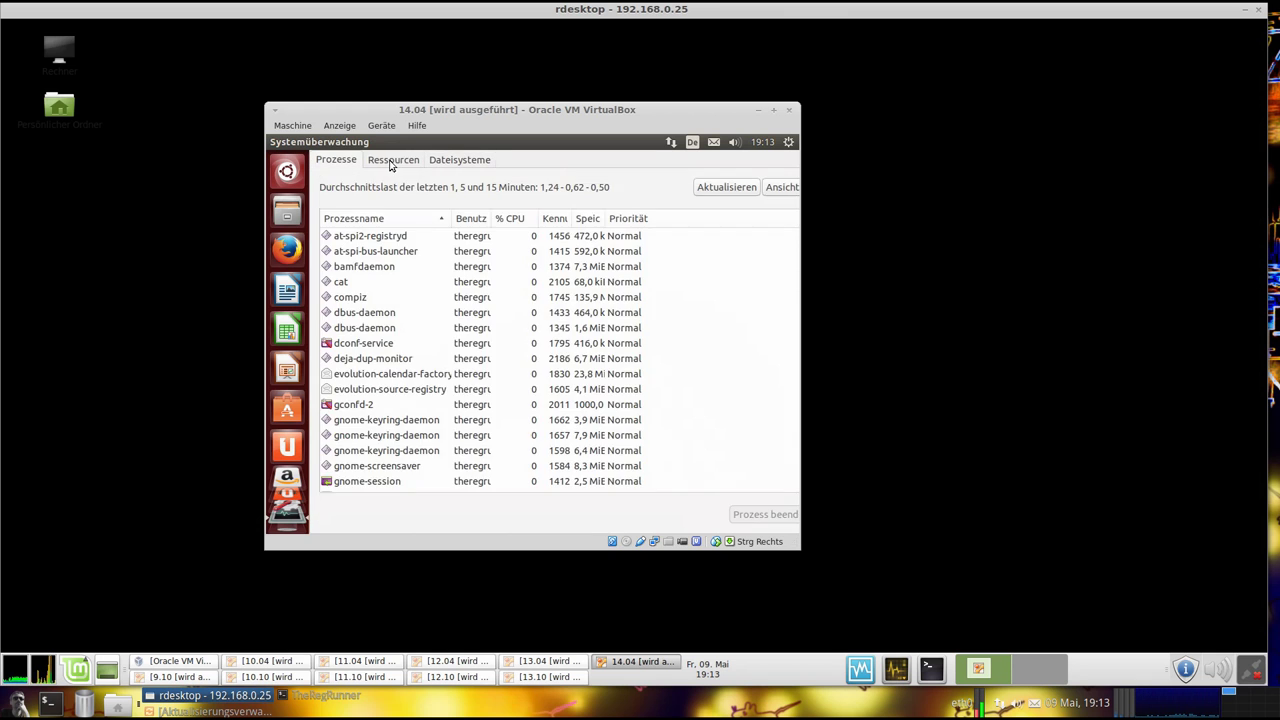